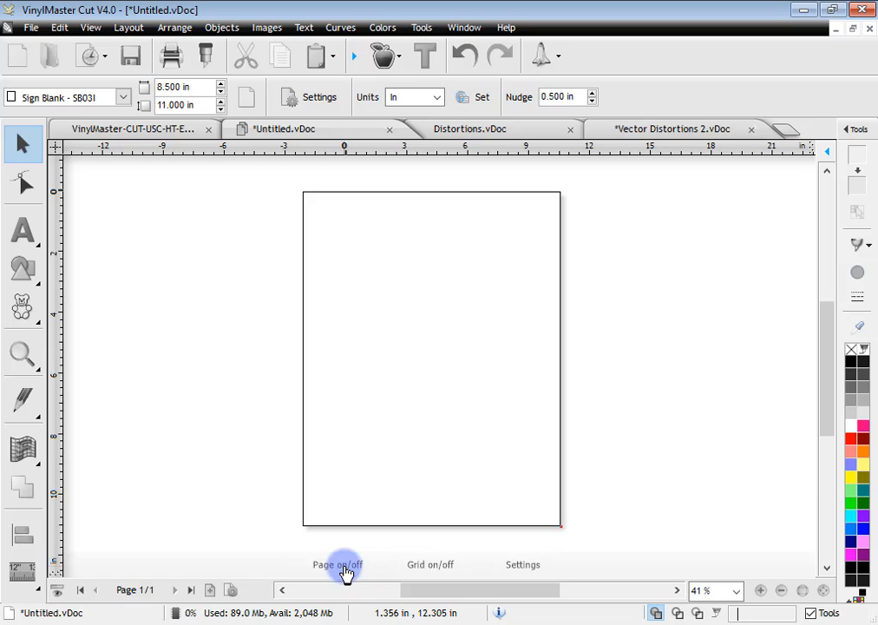
Turn off the page display so the workspace shows no page outline
left_click(344, 571)
left_click(345, 571)
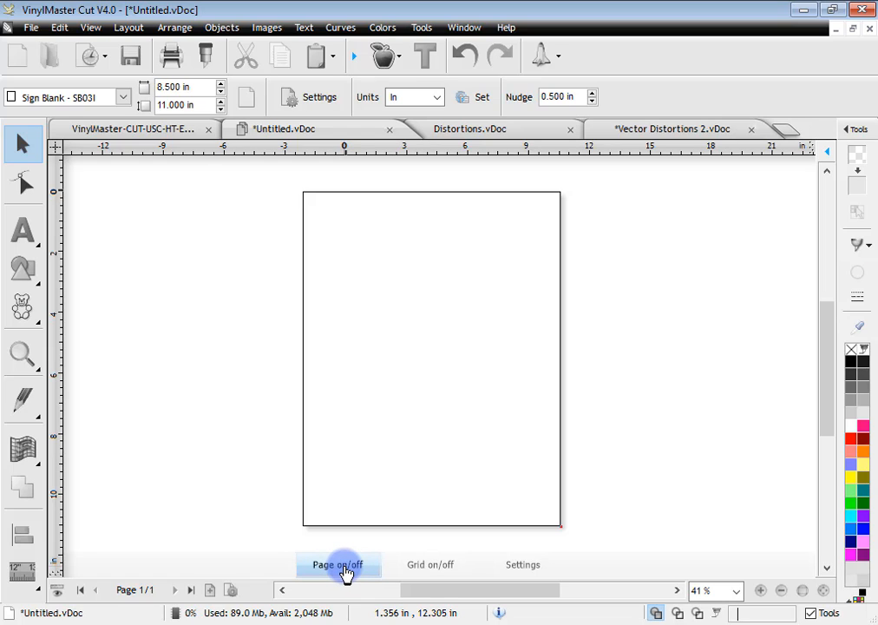
left_click(344, 571)
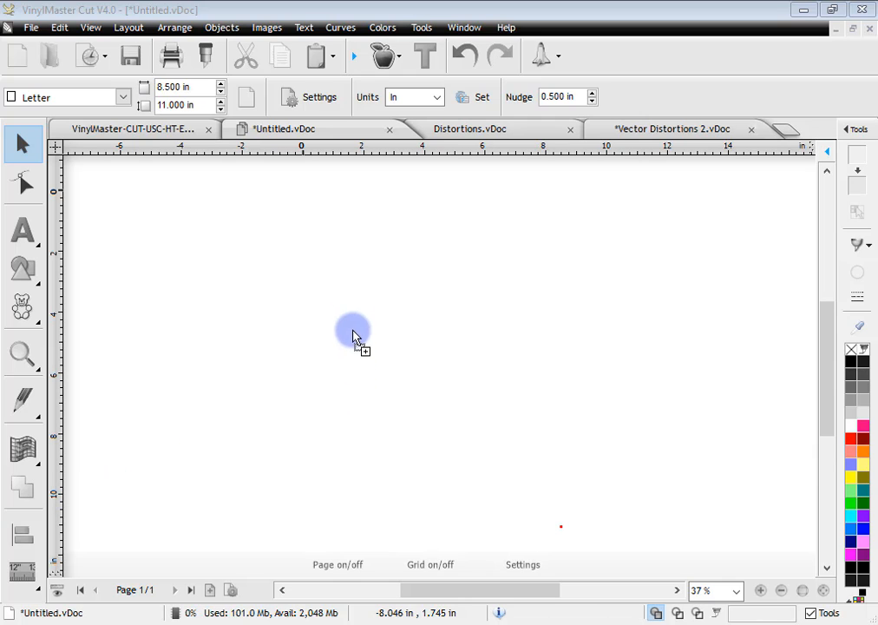
Place the bitmap US flag image in the empty workspace and centre it on the page
left_click(245, 237)
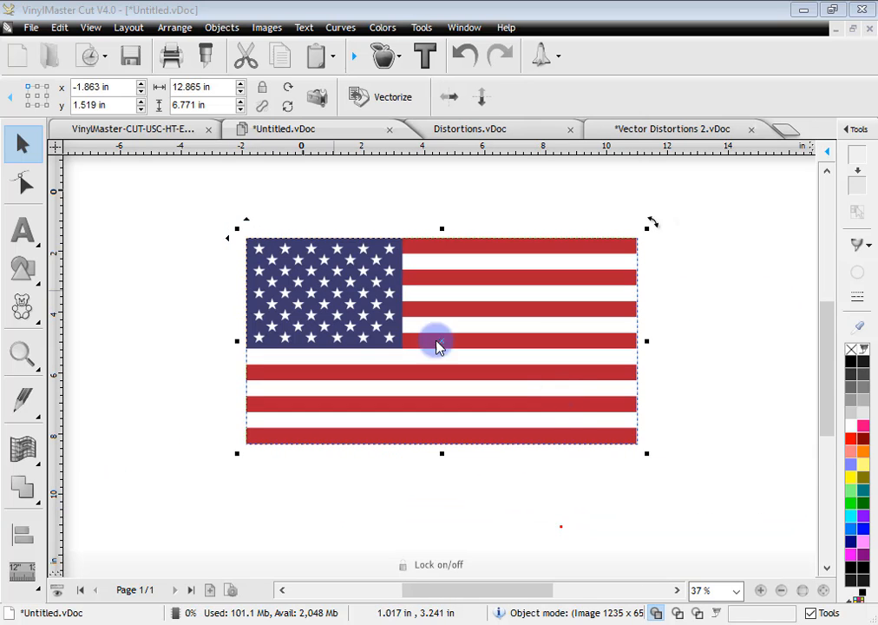
key("c")
key("e")
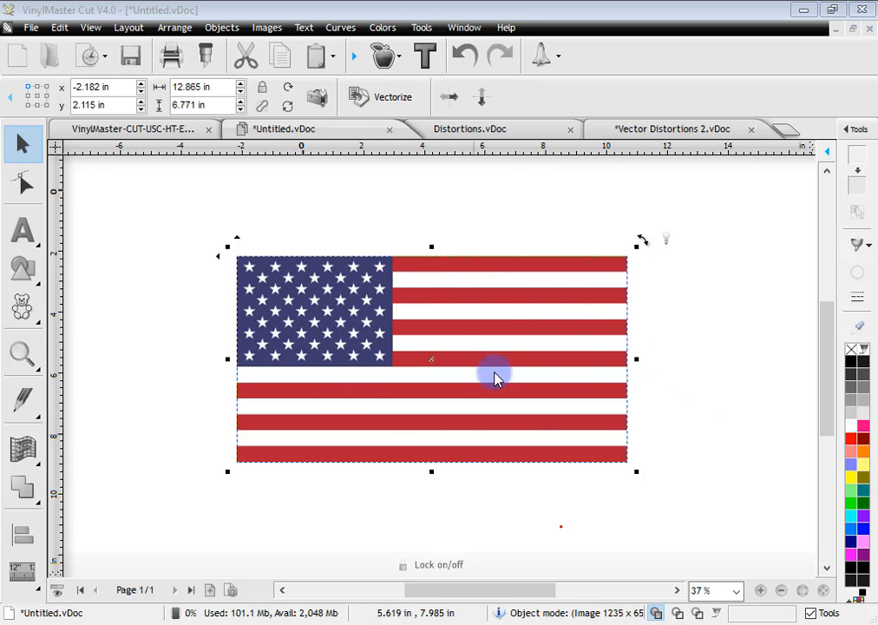
Check the bitmap flag in wireframe view, restore the solid view and apply the Flag distortion to it
left_click(678, 612)
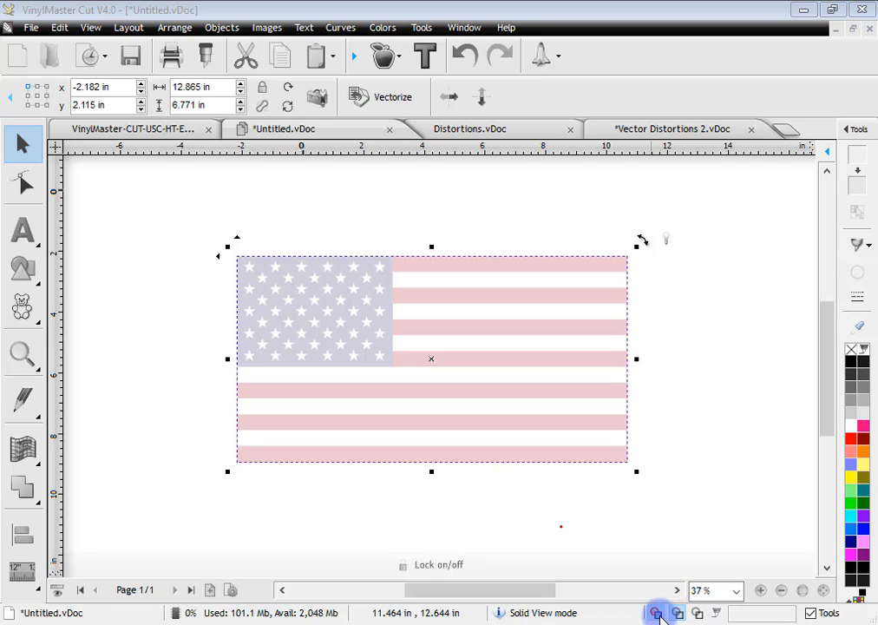
left_click(657, 613)
left_click(24, 449)
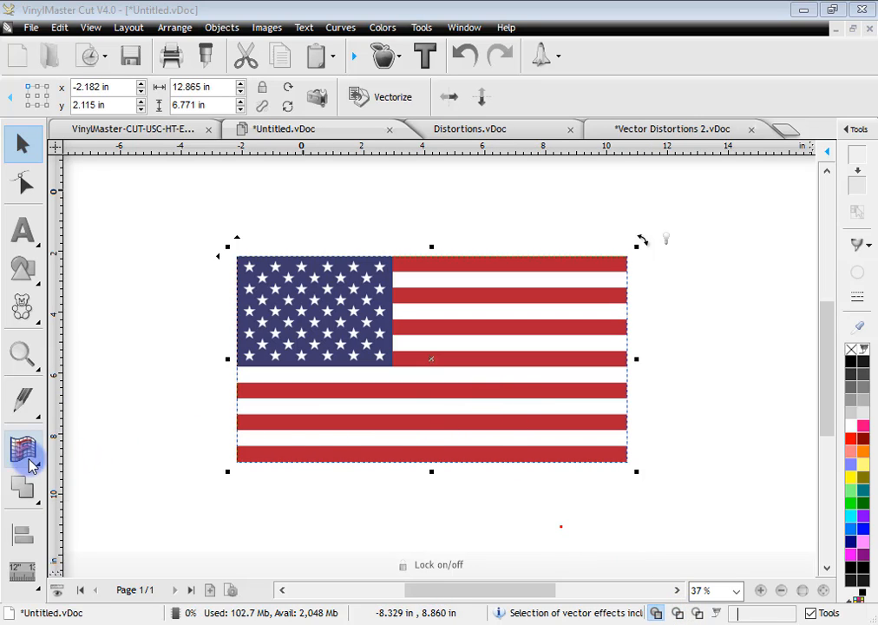
left_click(174, 468)
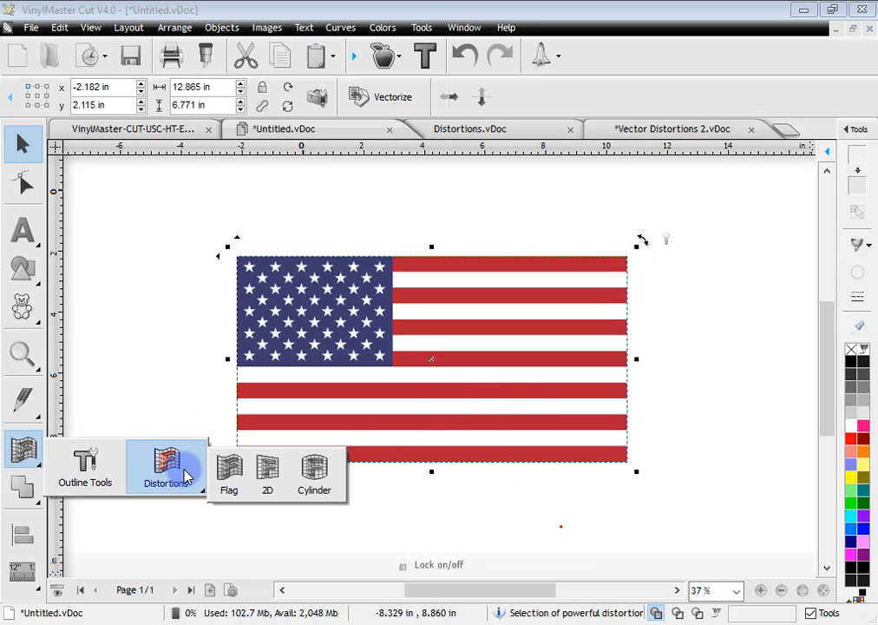
left_click(230, 471)
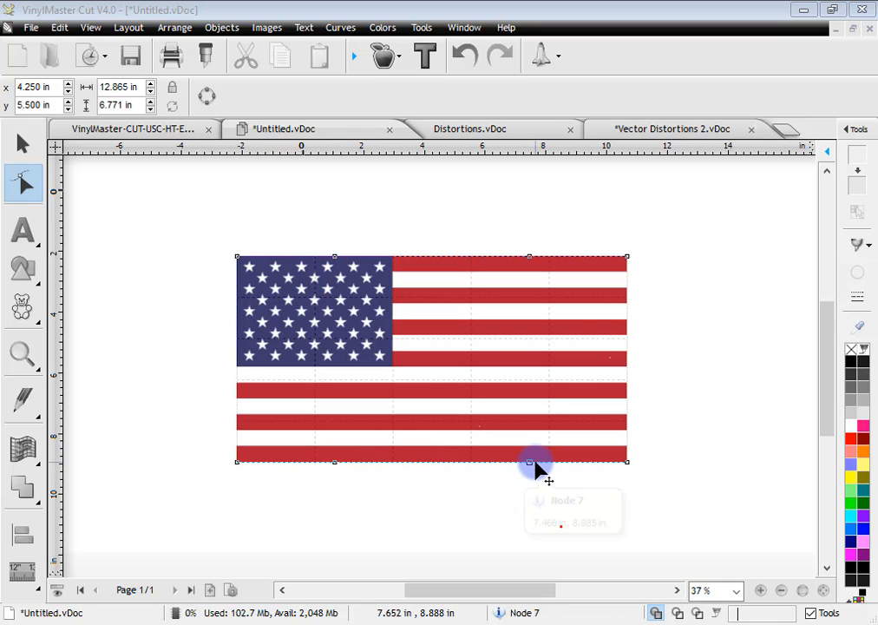
Bend the bitmap flag into a wave by raising the nodes above and below the star field and lowering the other pair of mid-edge nodes
left_click(335, 258)
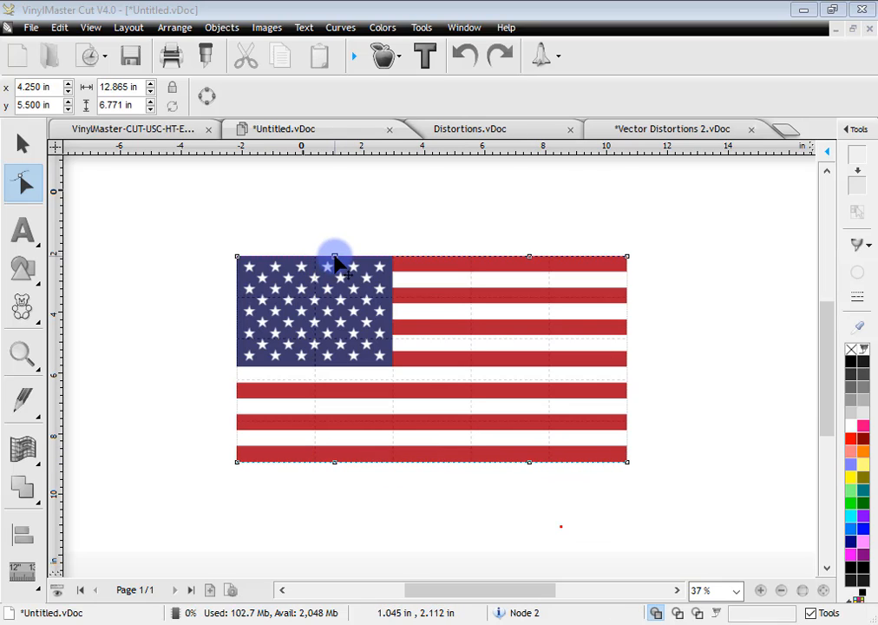
mouse_move(334, 258)
left_mouse_down()
mouse_move(334, 309)
mouse_move(333, 200)
left_mouse_up()
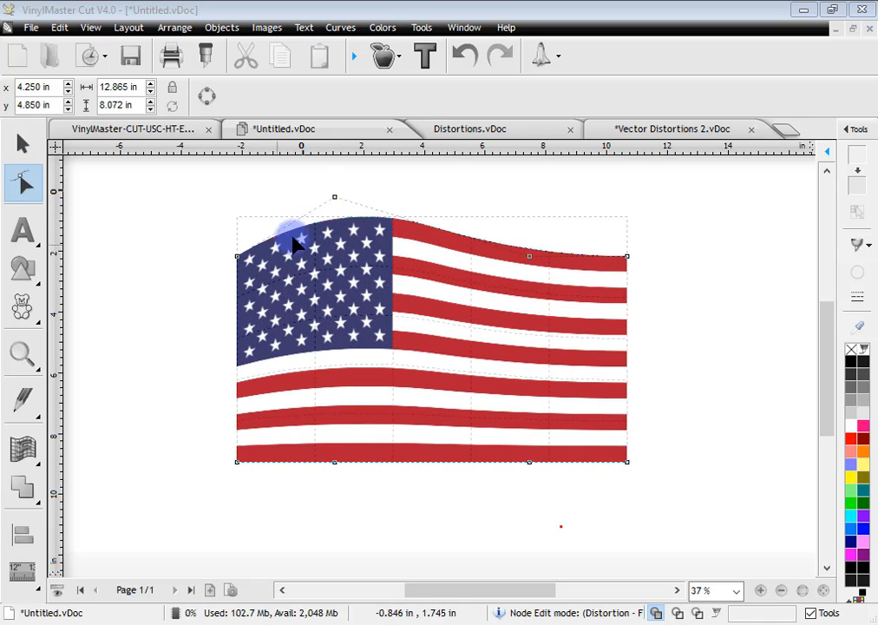
left_click_drag(335, 461, 347, 422)
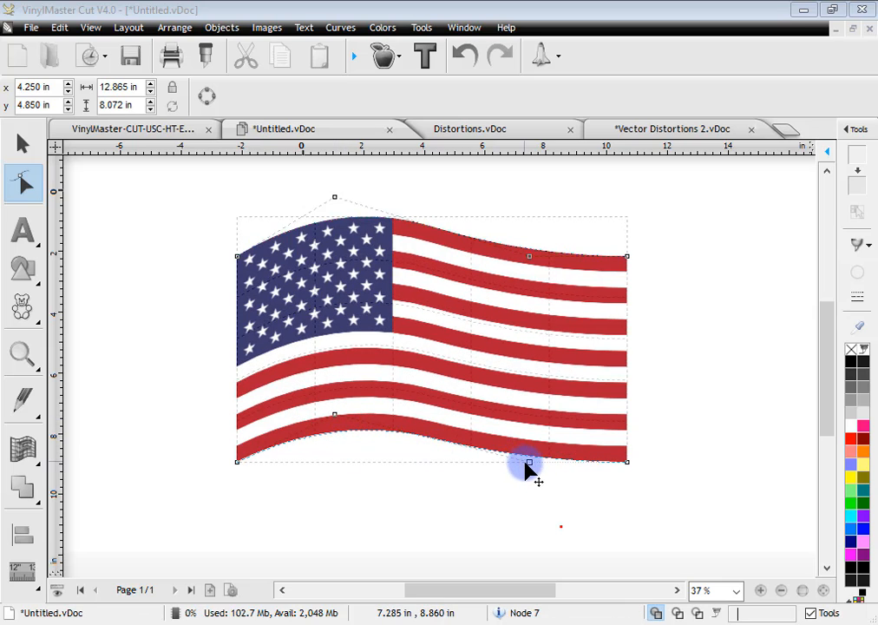
left_click_drag(529, 462, 529, 486)
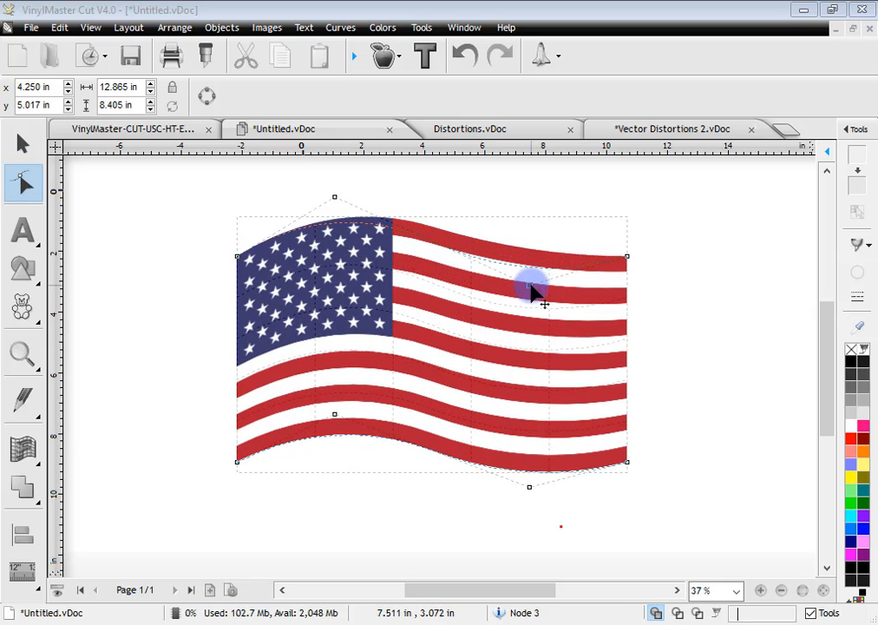
left_click_drag(530, 286, 532, 287)
Raise the bitmap flag's two right corner nodes and lower its two left corner nodes to extend the wave
left_click_drag(625, 256, 631, 237)
left_click_drag(624, 458, 630, 428)
left_click_drag(240, 471, 239, 483)
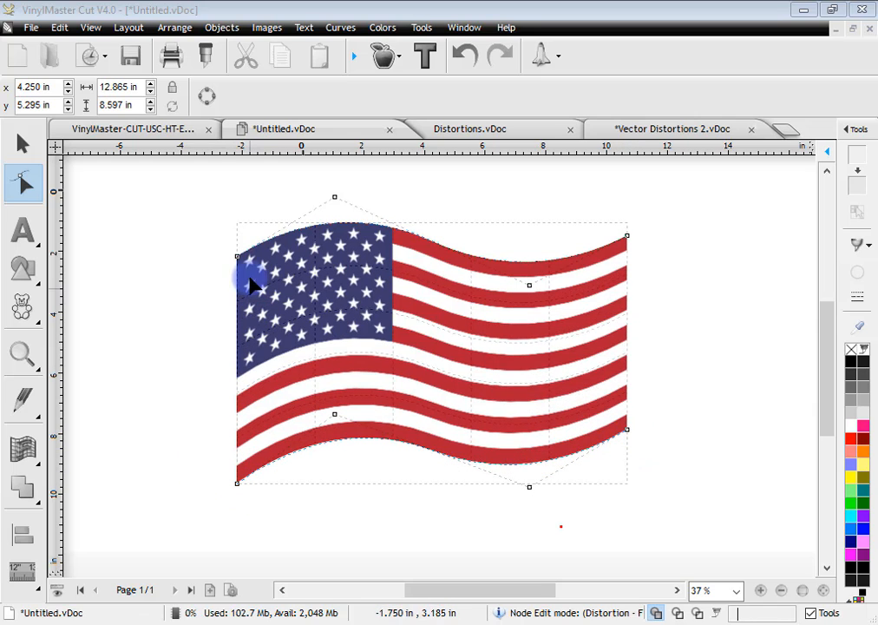
left_click_drag(236, 256, 239, 268)
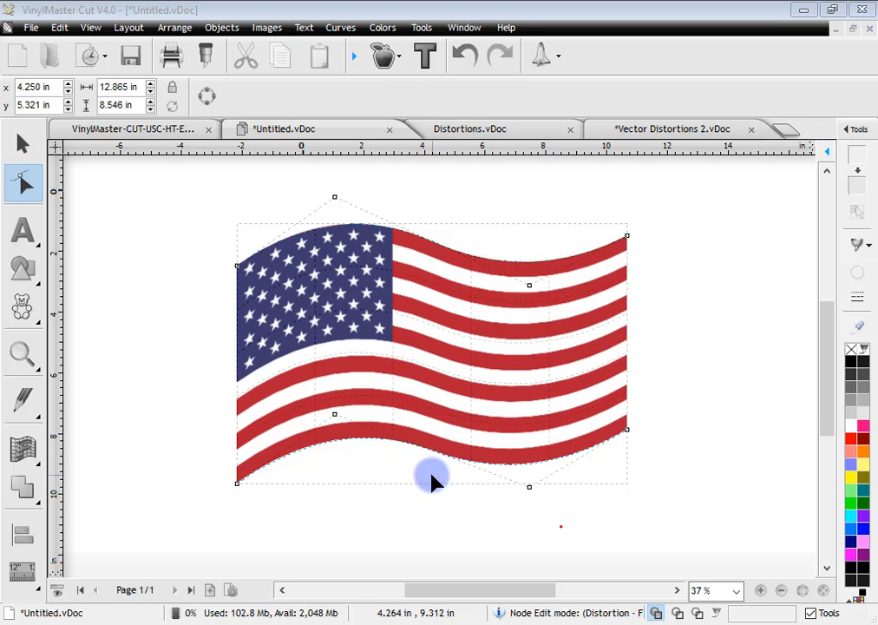
Scale the waved bitmap flag down to less than half its width, move it toward the workspace's upper-left corner and deselect it
left_click(24, 144)
left_click_drag(635, 493, 411, 337)
left_click_drag(353, 308, 222, 296)
left_click(305, 360)
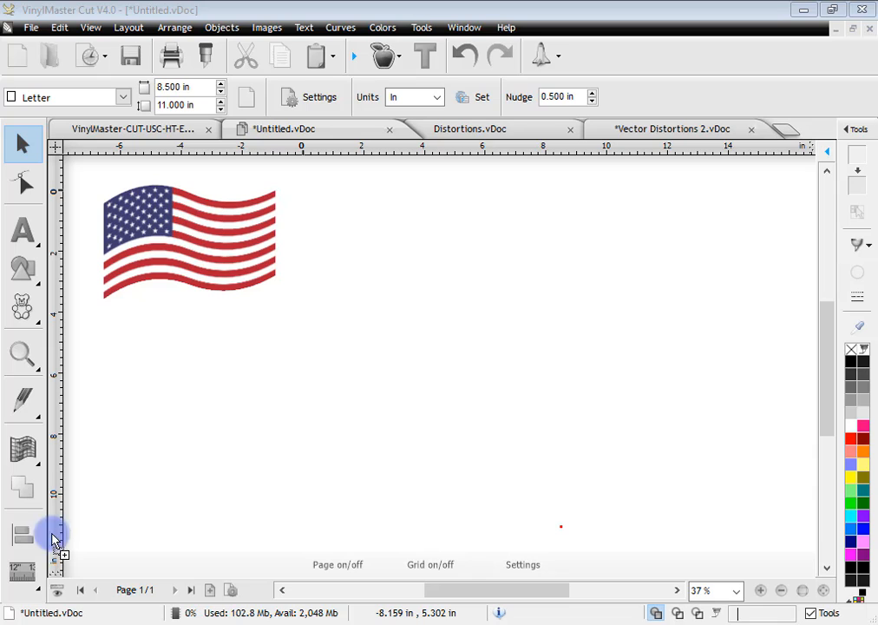
Place the grouped vector US flag below and to the right of the small bitmap flag
left_click_drag(53, 540, 365, 419)
left_click(288, 255)
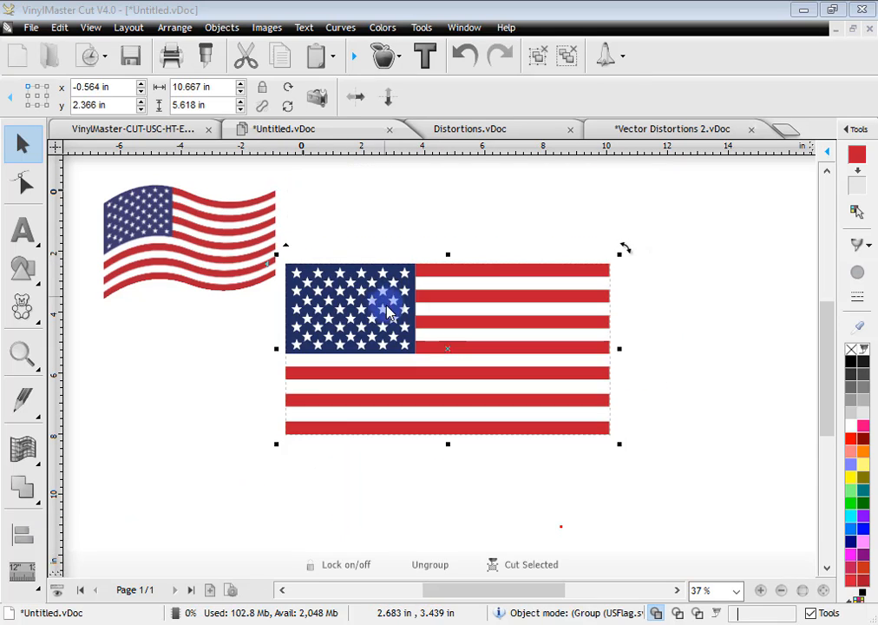
left_click_drag(387, 308, 379, 315)
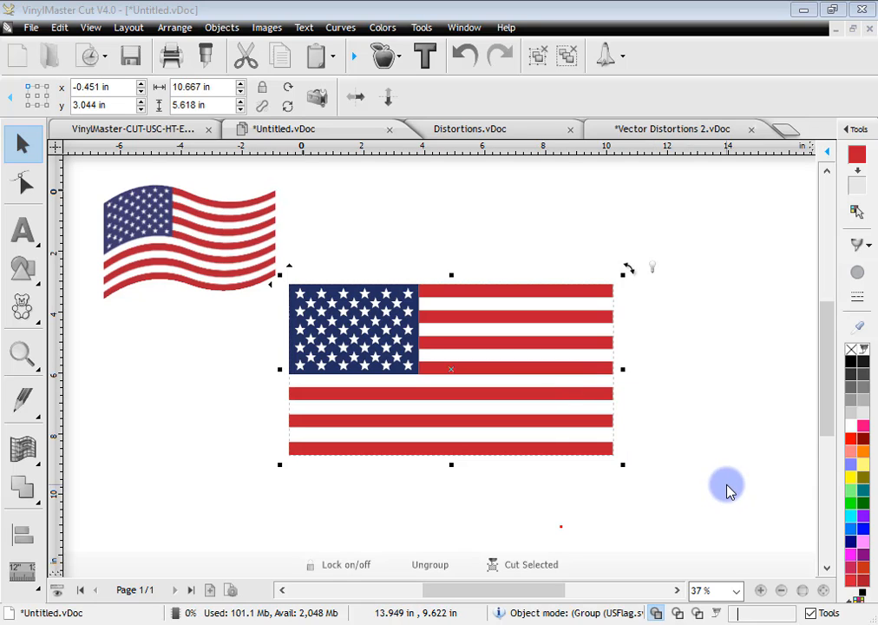
Check the vector flag in wireframe view, restore the solid view and apply the Flag distortion to it
left_click(677, 612)
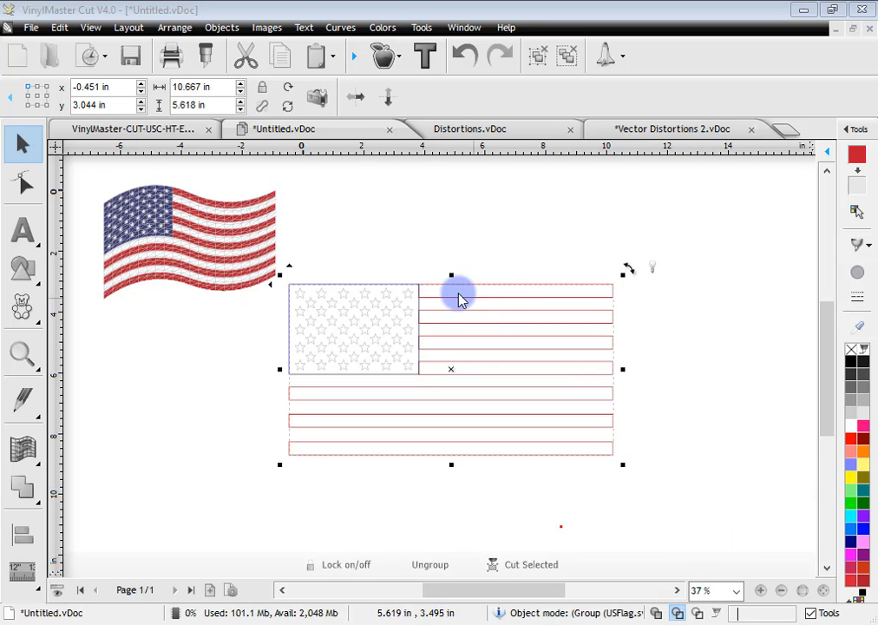
left_click(655, 613)
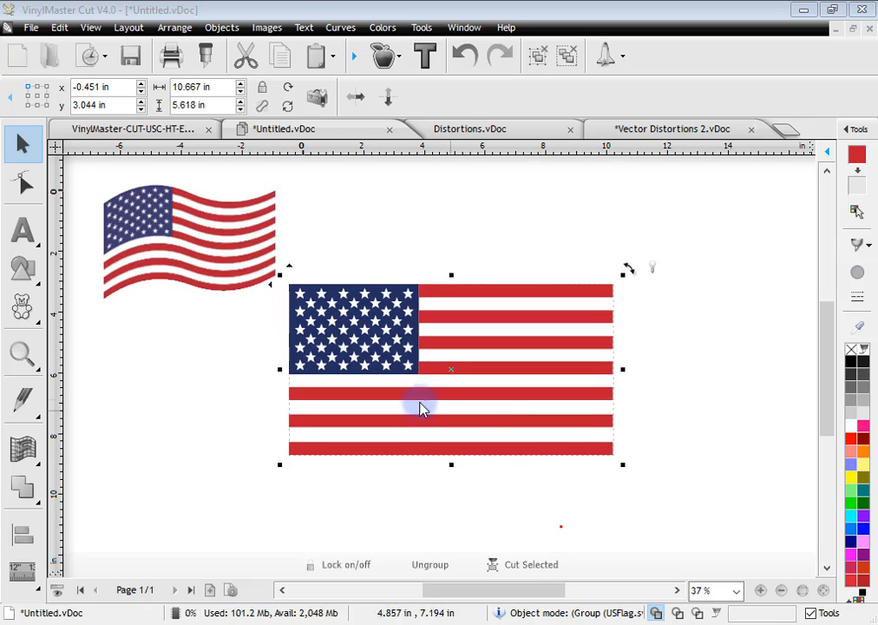
left_click(22, 449)
left_click(178, 473)
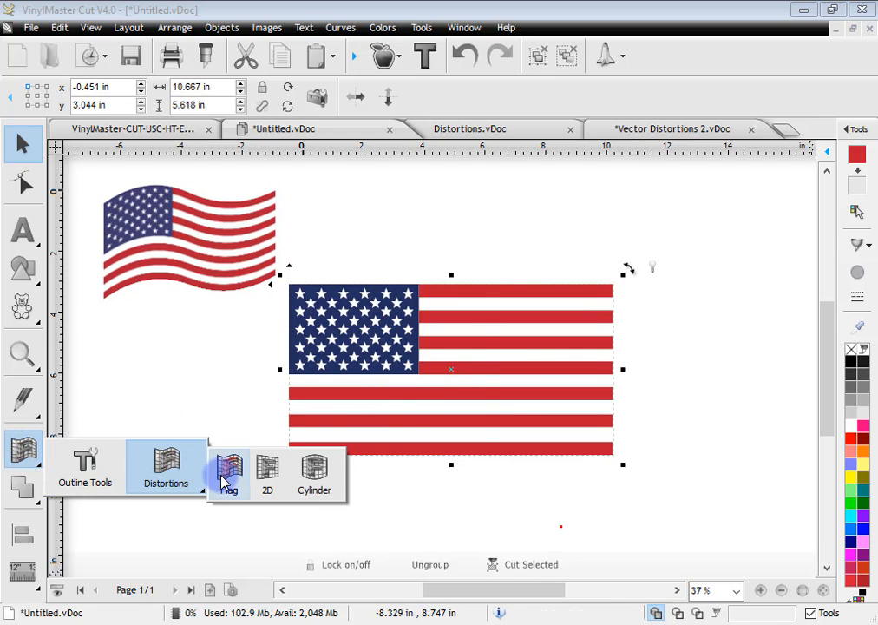
left_click(224, 478)
Bend the vector flag into a wave by raising both mid-edge nodes near the stars and lowering both nodes on the striped half
left_click_drag(371, 444, 387, 445)
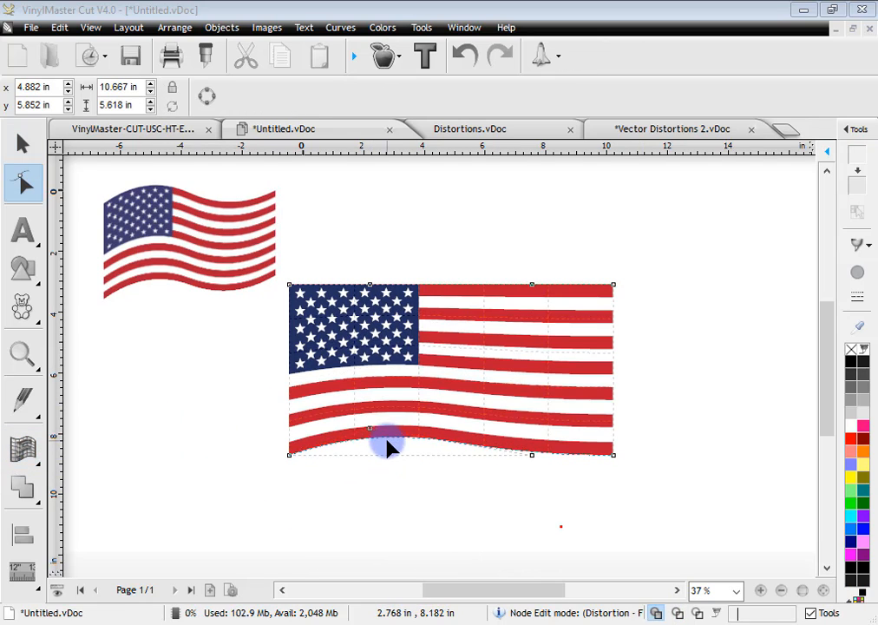
left_click_drag(373, 284, 372, 252)
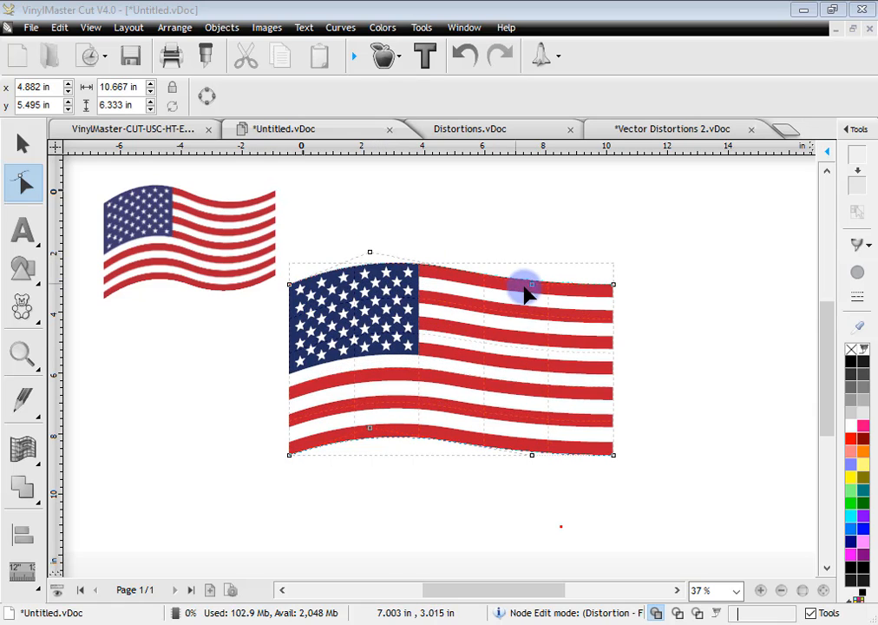
left_click_drag(532, 285, 533, 309)
left_click_drag(532, 454, 533, 477)
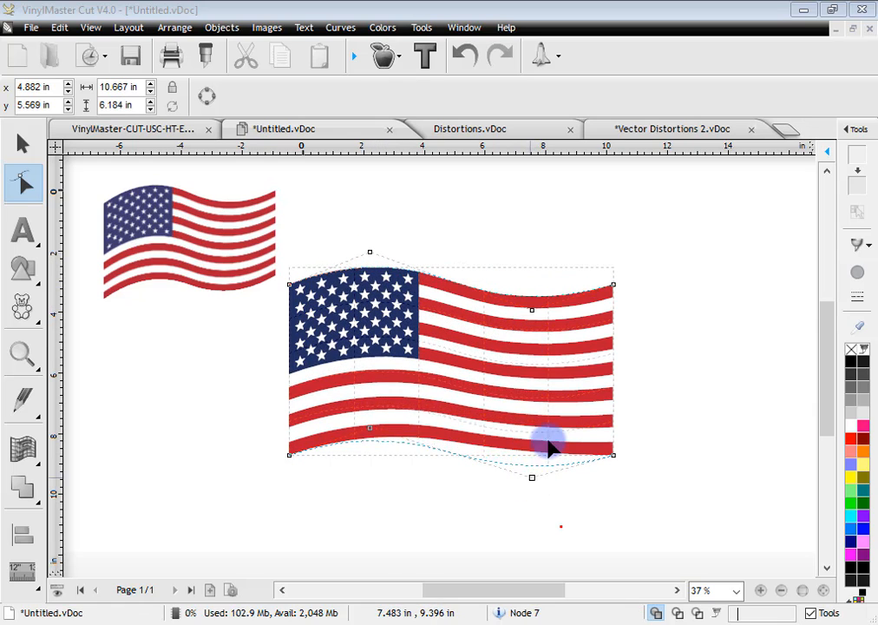
Raise the vector flag's two right corner nodes and lower its bottom-left corner node
left_click_drag(613, 284, 614, 270)
left_click_drag(613, 455, 613, 432)
left_click_drag(290, 456, 289, 477)
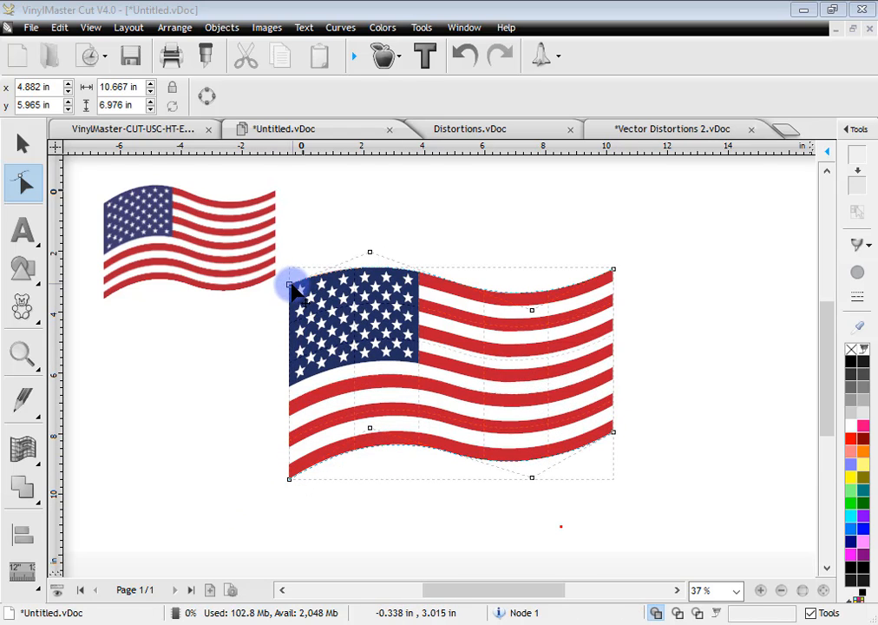
Move the waved vector flag up beside the small bitmap flag and compare both in wireframe and solid views
left_click(23, 144)
left_click_drag(353, 314, 390, 277)
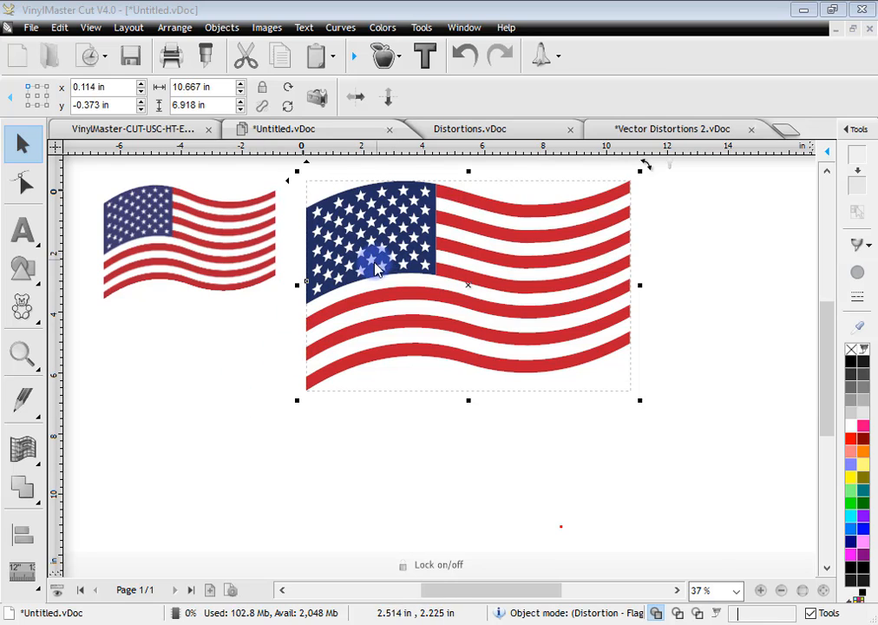
left_click(242, 241)
left_click(398, 251)
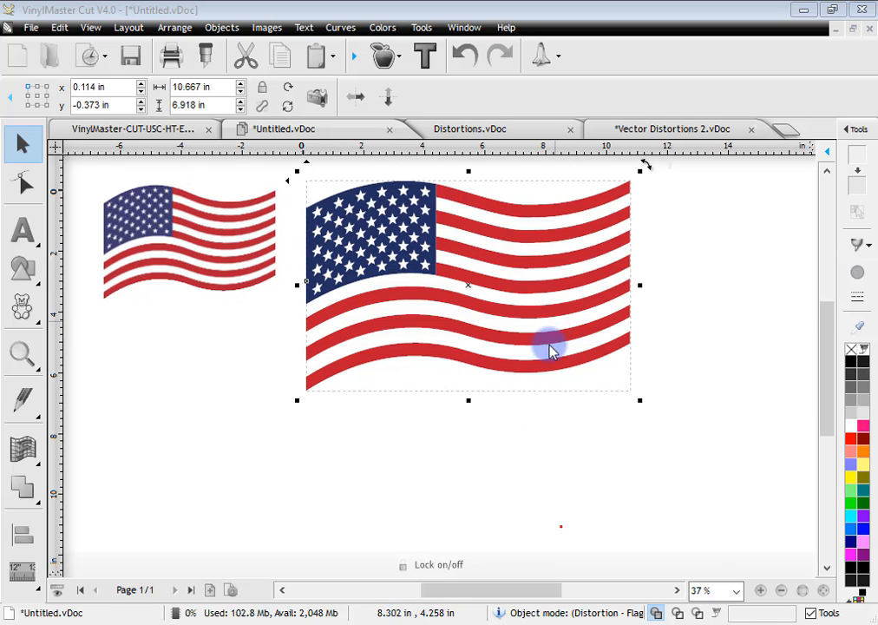
left_click(658, 613)
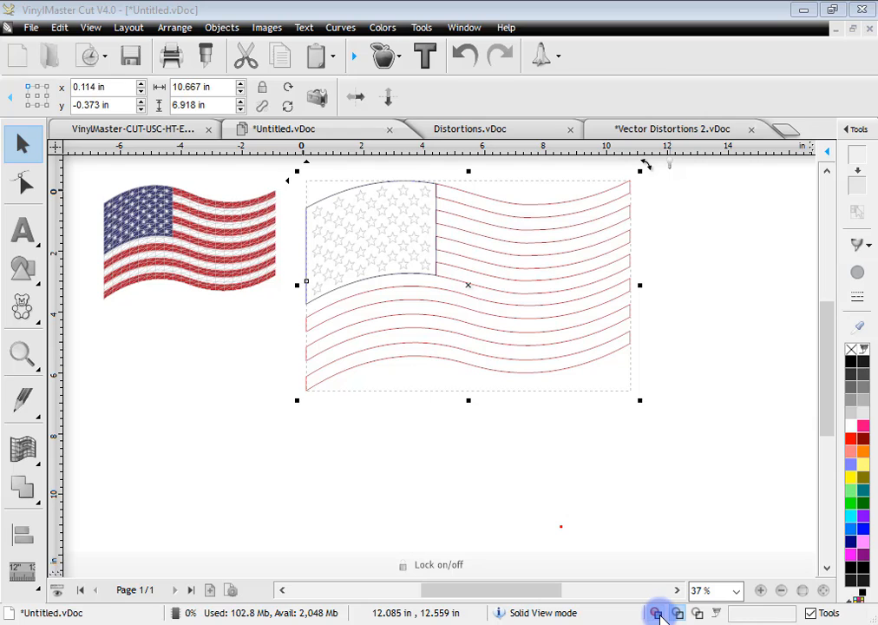
left_click(658, 613)
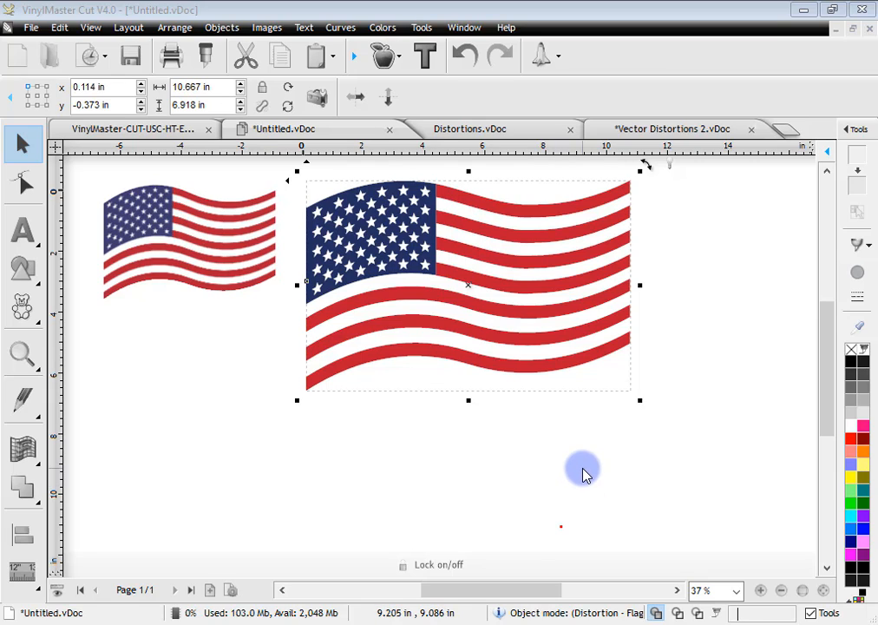
Delete the waved vector flag and the small bitmap flag from the workspace
key("Delete")
left_click(208, 268)
key("Delete")
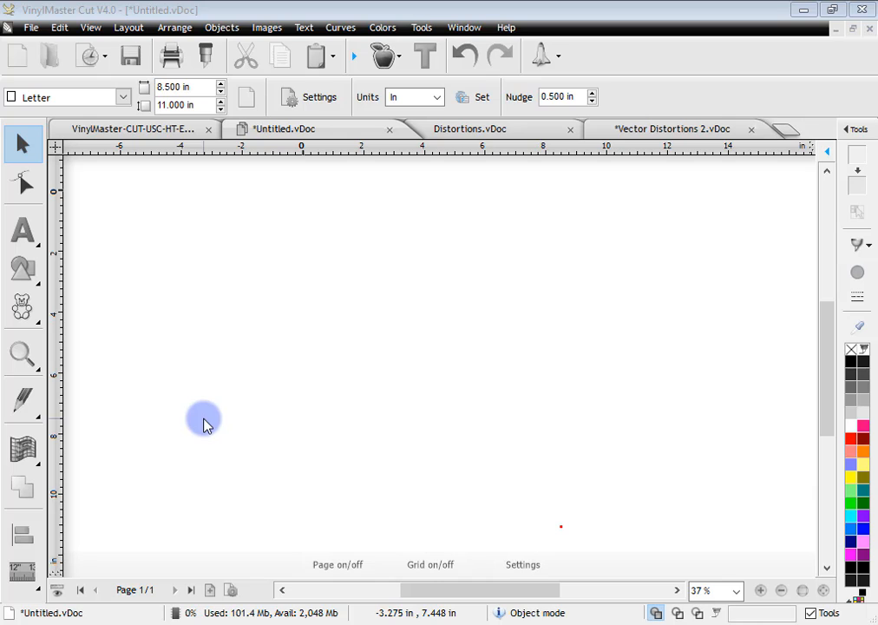
Paste the gas station photo into the middle of the workspace and deselect it
key("ctrl+v")
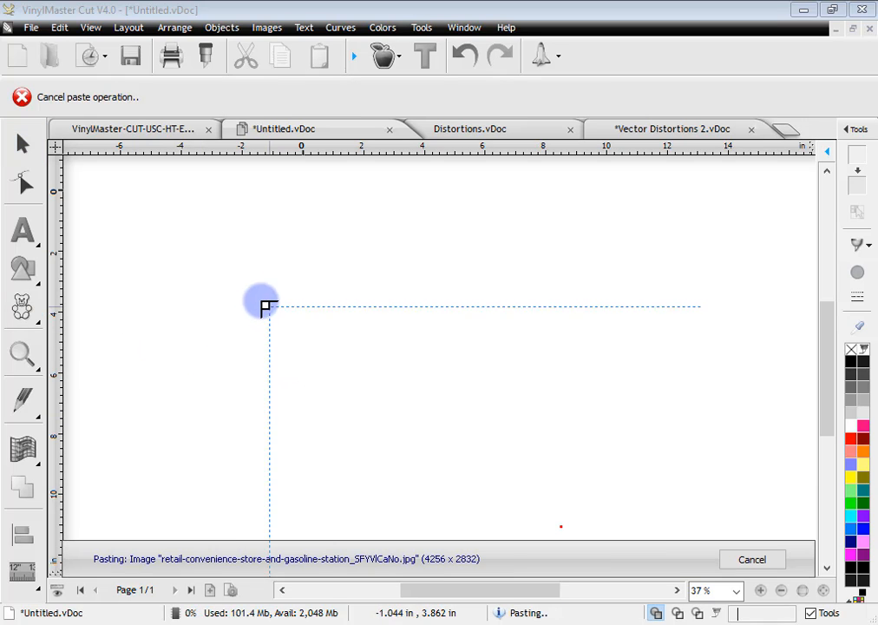
left_click(222, 207)
left_click(167, 288)
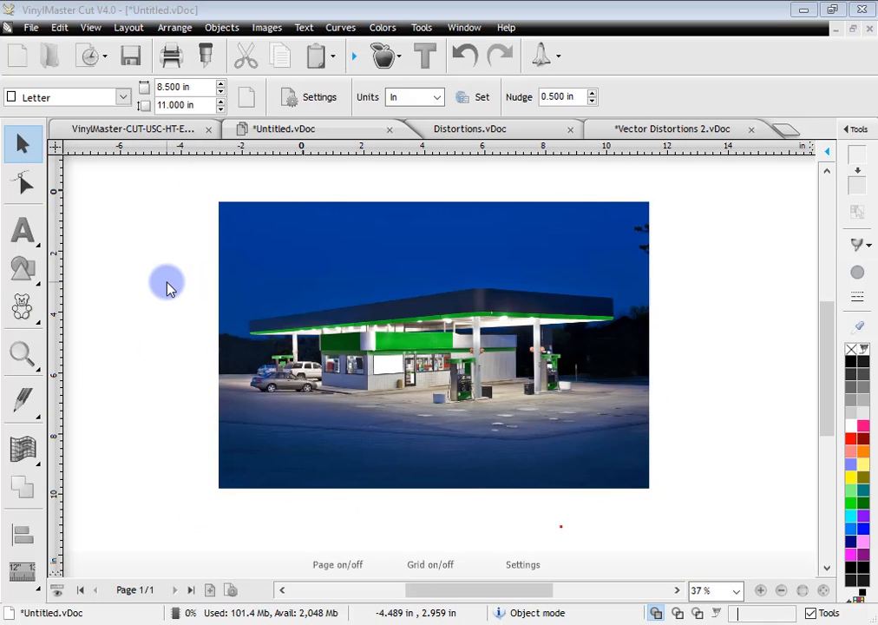
scroll(419, 375, "up", 1)
scroll(419, 374, "up", 1)
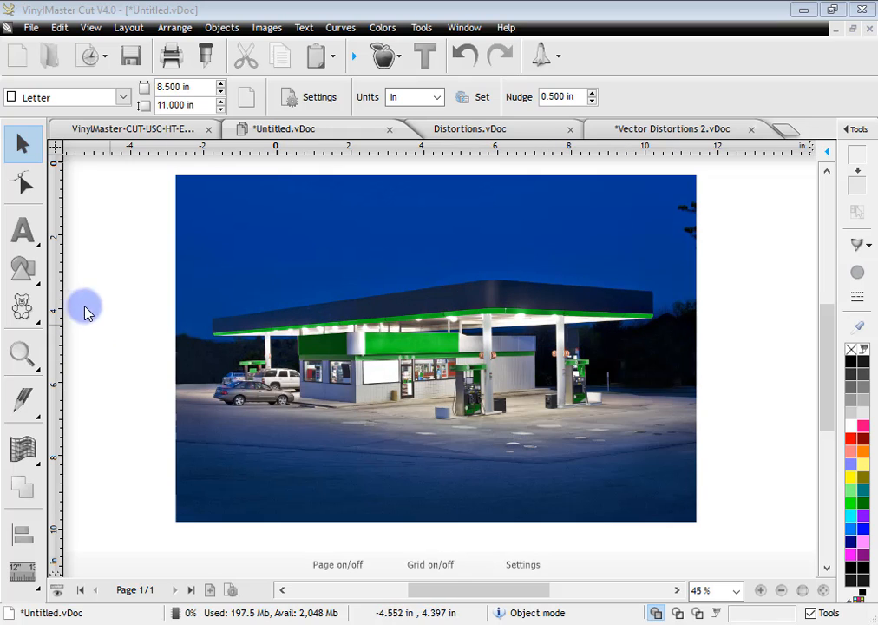
Add the text "Gas Station" in Arial over the sky above the station's canopy
left_click(32, 238)
left_click(294, 272)
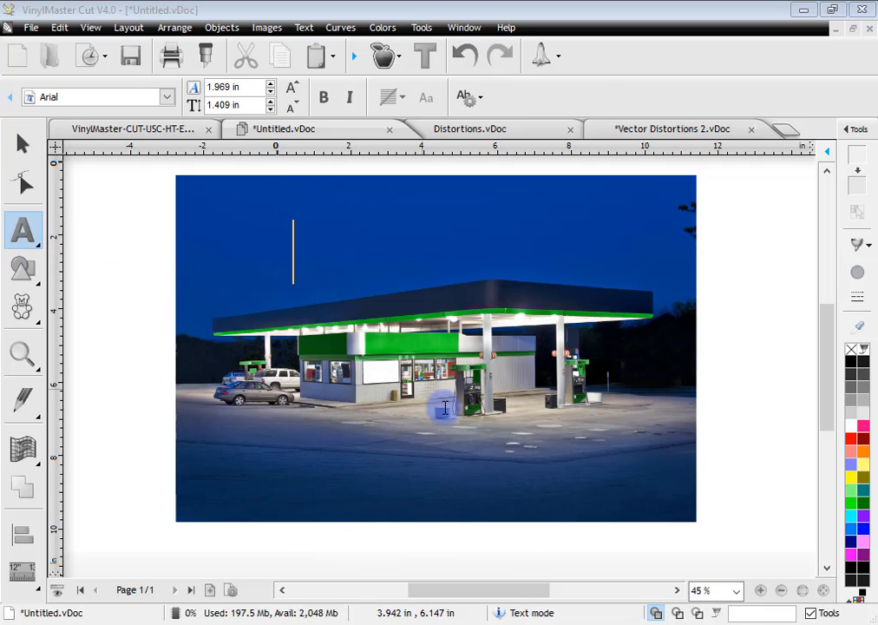
type("Gas ")
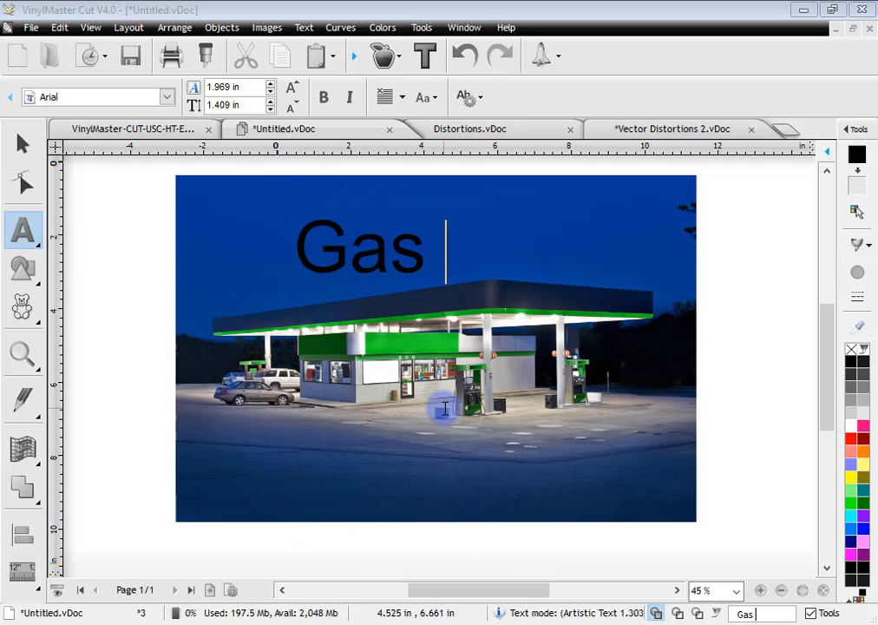
type("Station")
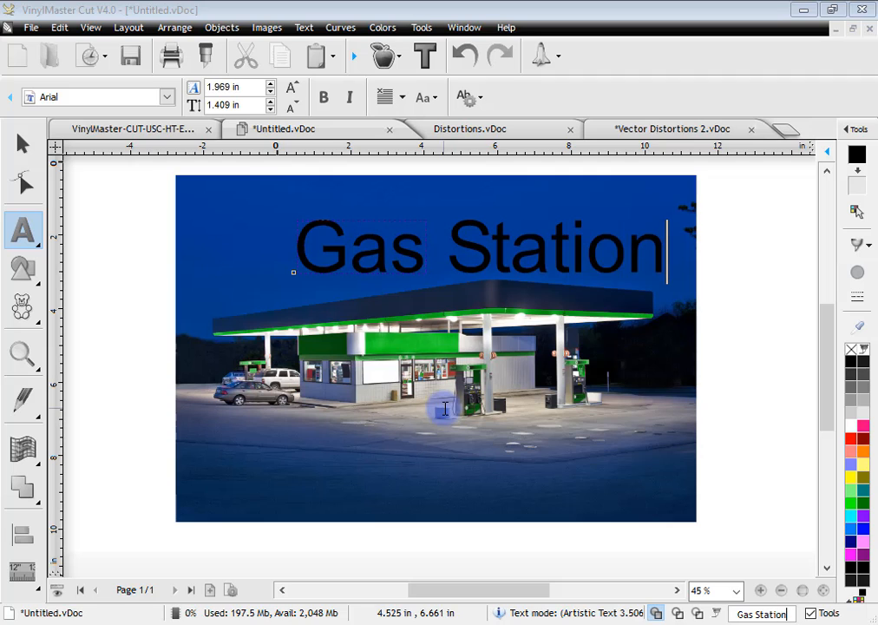
Shrink the "Gas Station" text to about 3.6 in wide on the canopy's short front face and fill it white
left_click(22, 143)
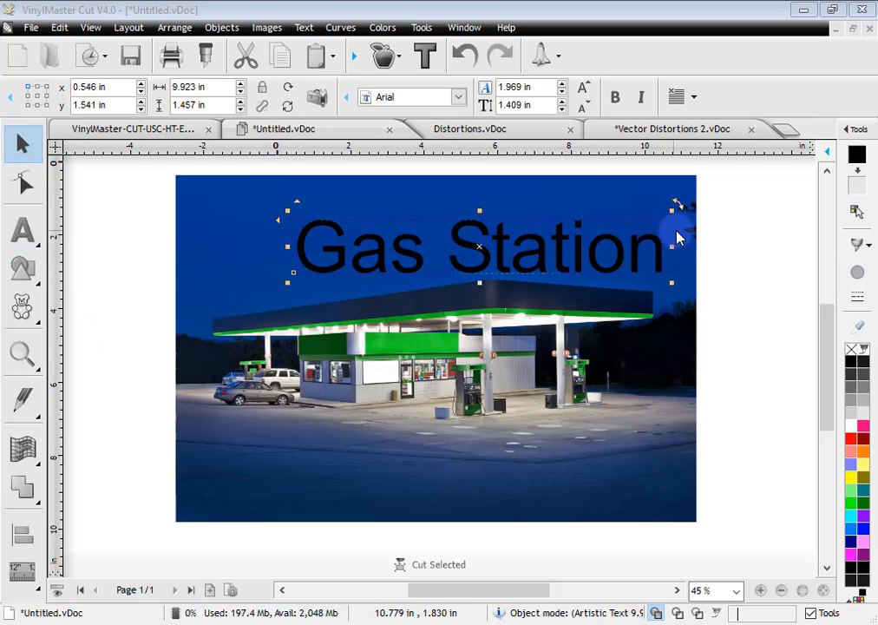
left_click_drag(669, 209, 458, 236)
left_click_drag(378, 274, 574, 292)
left_click(852, 425)
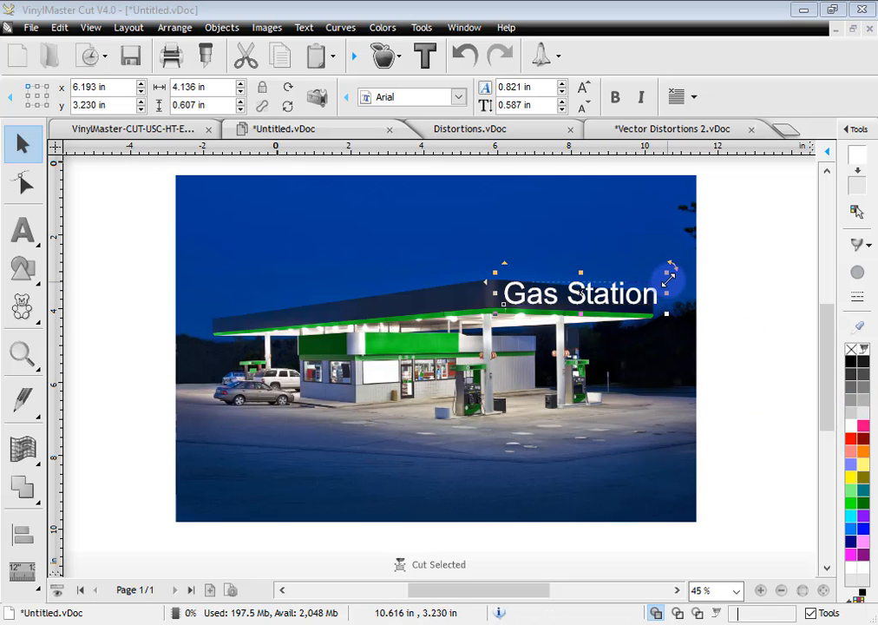
left_click_drag(657, 281, 640, 288)
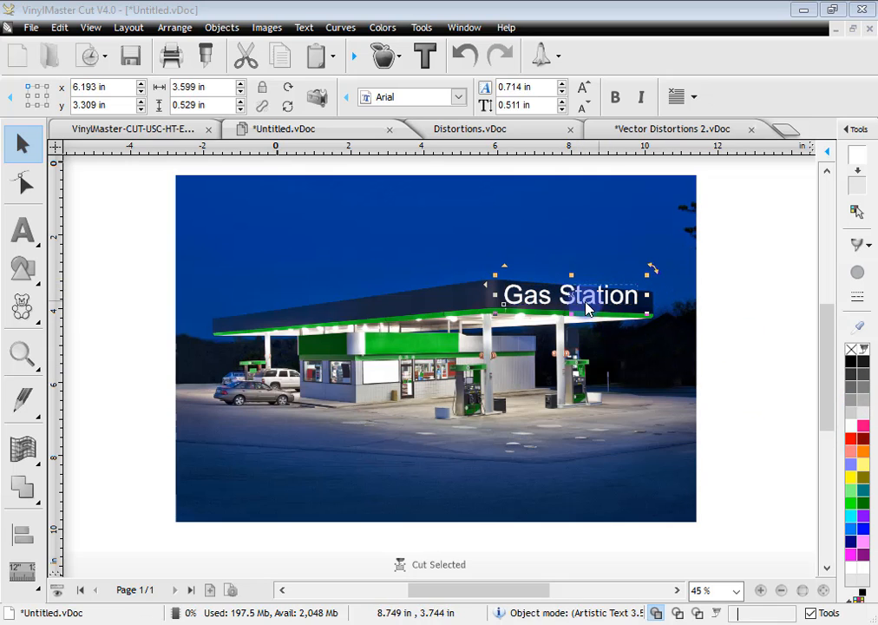
left_click(707, 327)
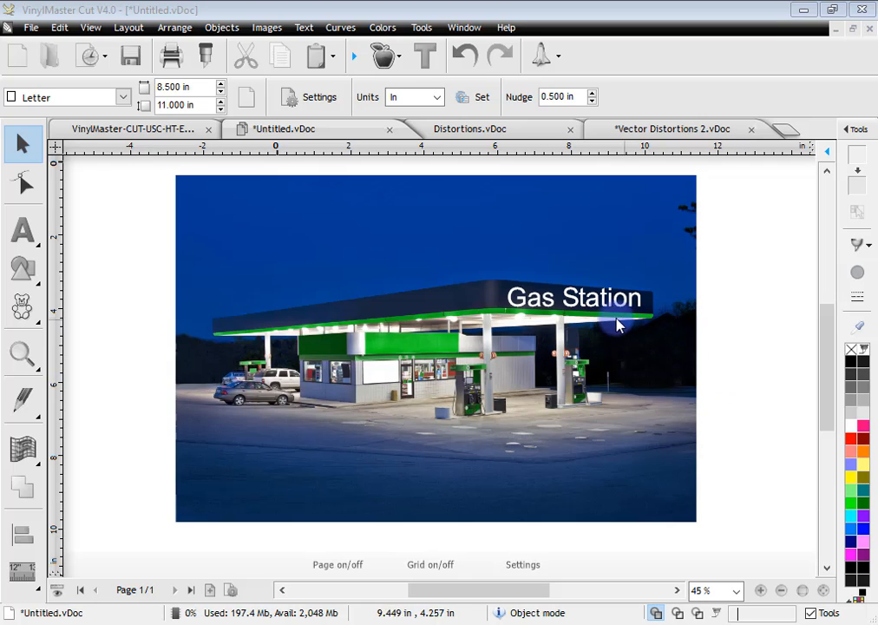
Change the font of the "Gas Station" text to Alegreya Sans Black
left_click(568, 297)
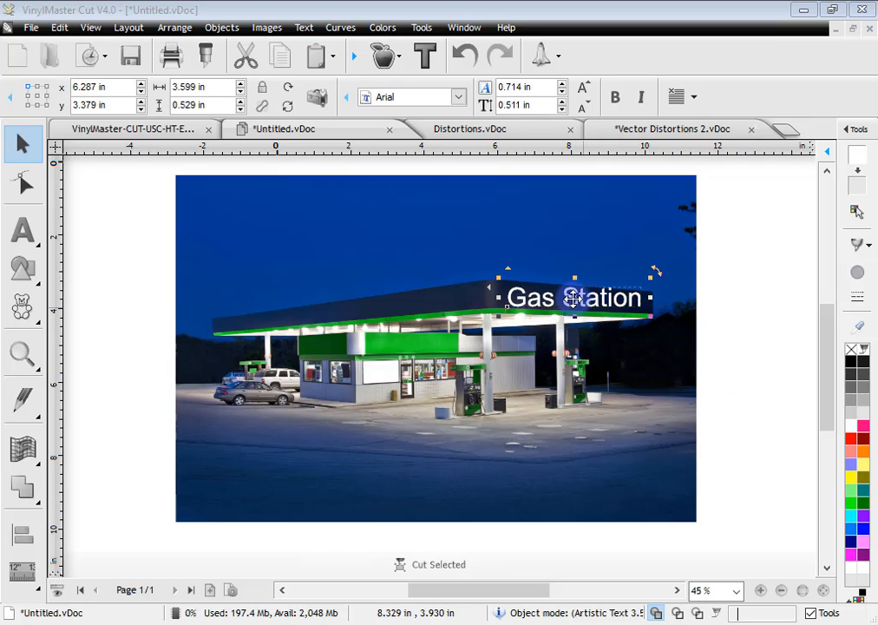
left_click(458, 97)
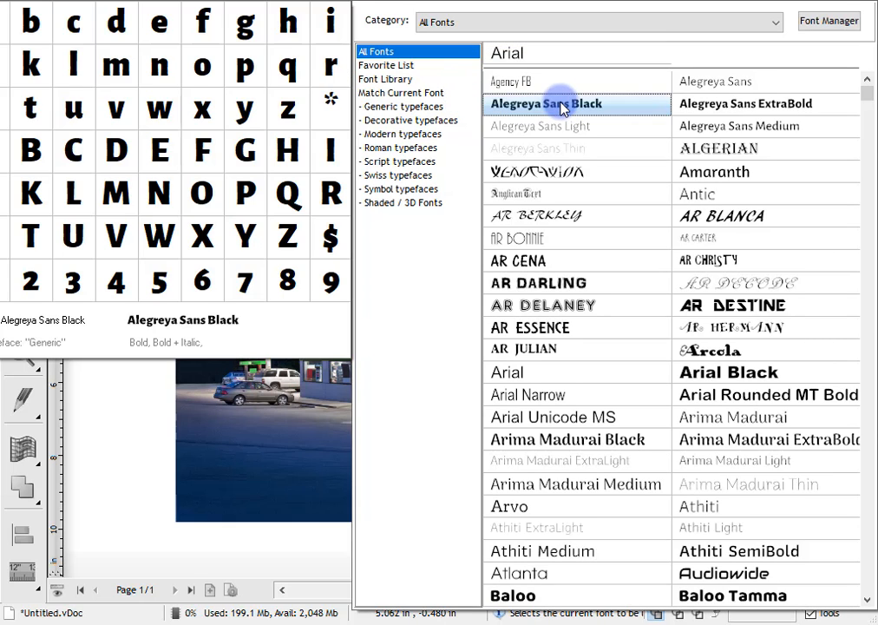
left_click(560, 107)
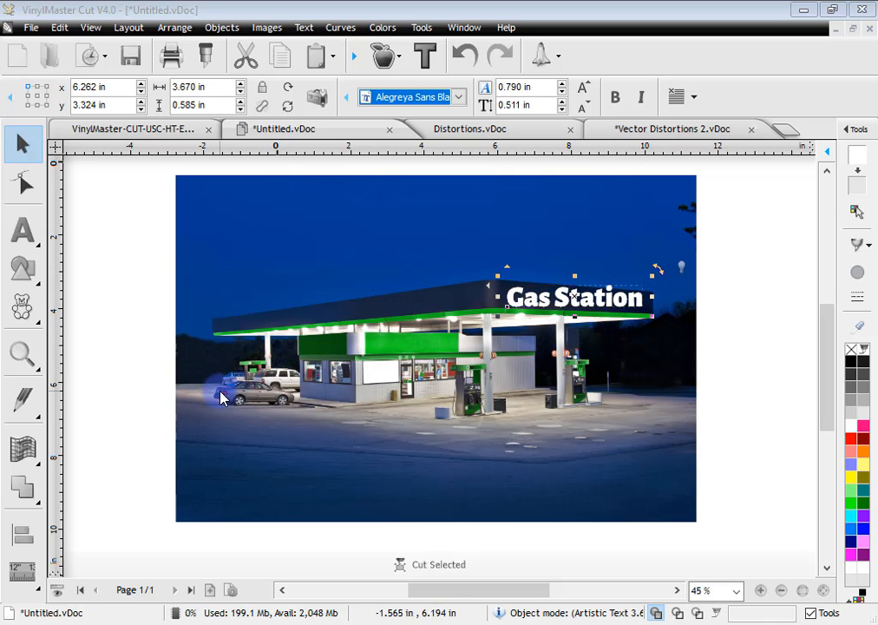
Nudge the "Gas Station" text down within the canopy face and apply a 2D distortion to it
left_click(22, 353)
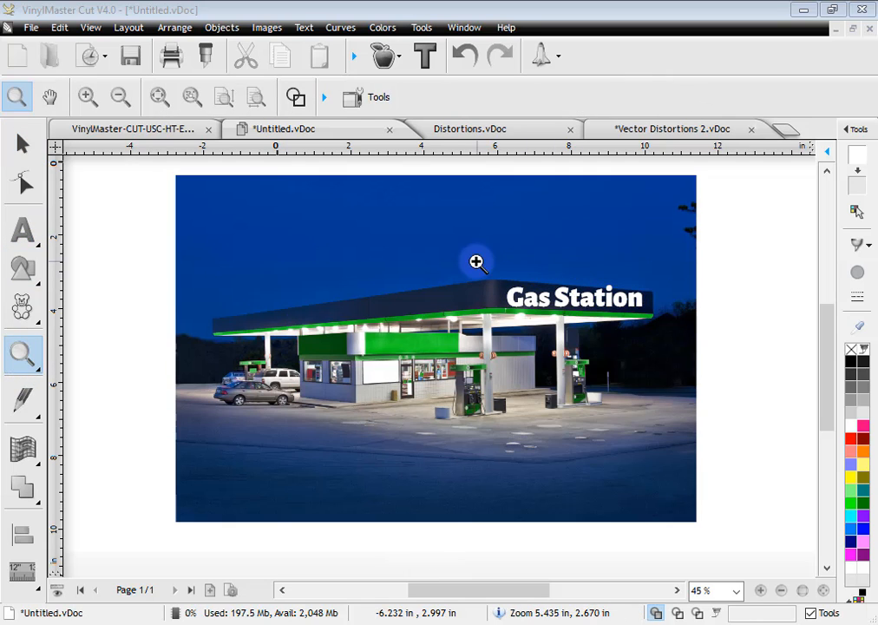
left_click_drag(476, 261, 678, 349)
left_click_drag(419, 337, 420, 347)
left_click(24, 448)
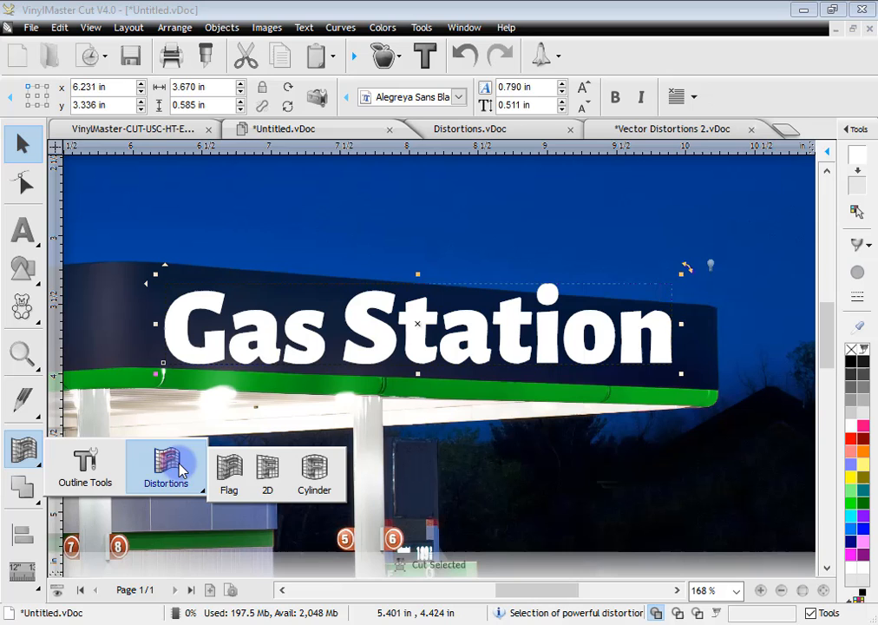
left_click(266, 472)
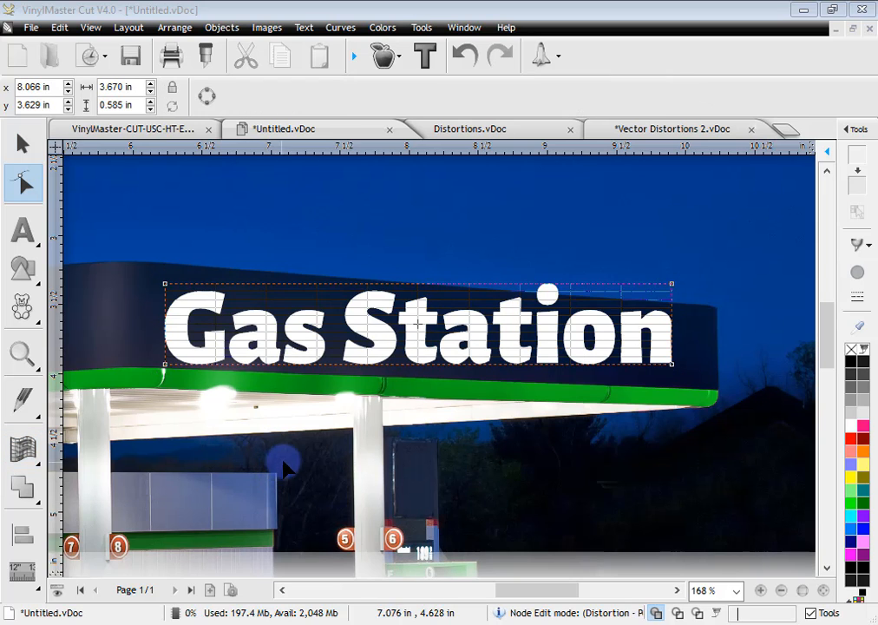
Reshape the distortion's four corners so the "Gas Station" text follows the canopy face's perspective, about 3.44 in wide and 0.8 in high
left_click_drag(672, 369, 672, 388)
left_click_drag(672, 289, 672, 317)
left_click_drag(165, 284, 185, 272)
left_click_drag(185, 364, 188, 362)
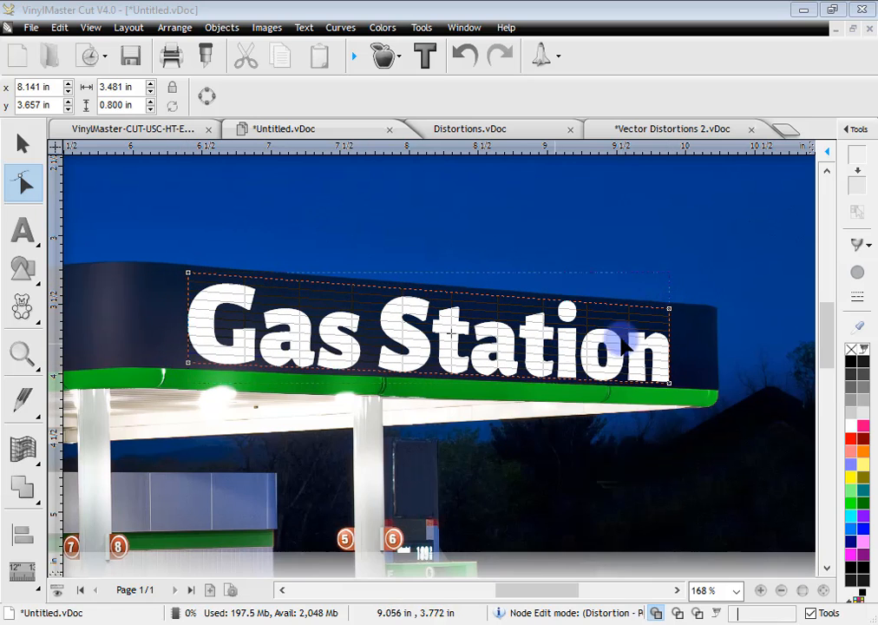
left_click_drag(669, 308, 664, 309)
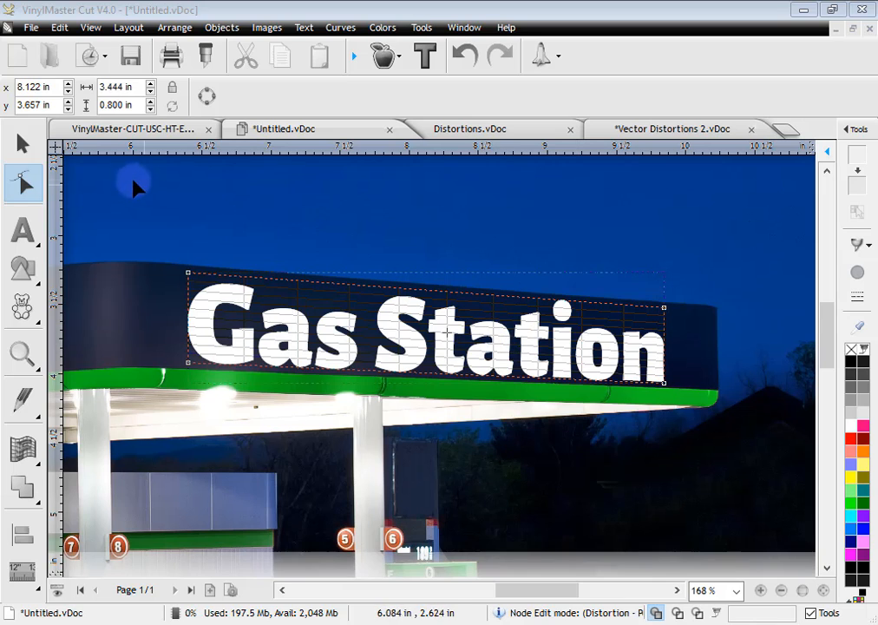
Scale the distorted "Gas Station" text to about 2.96 in wide and recentre it on the canopy face
left_click(24, 143)
scroll(334, 346, "down", 5)
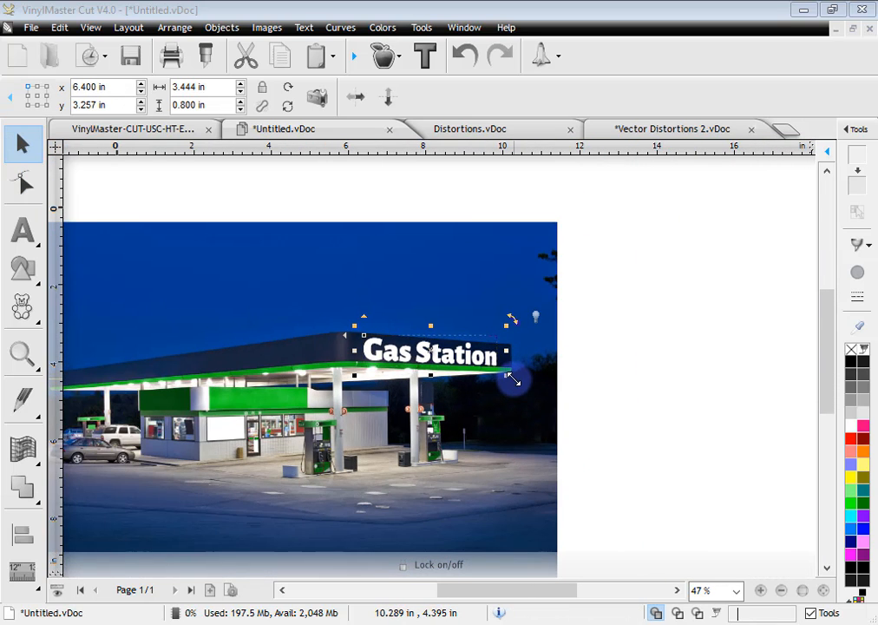
left_click_drag(509, 379, 501, 375)
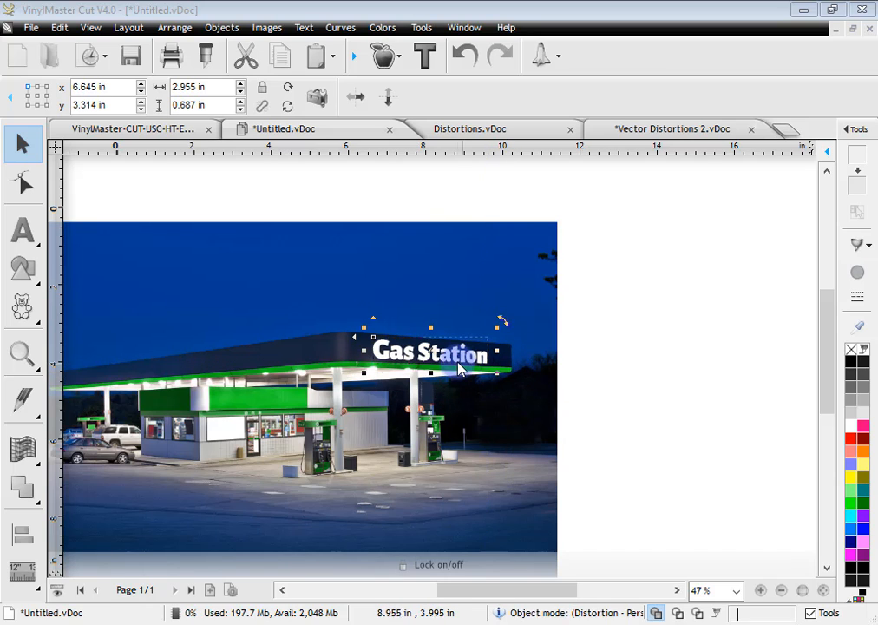
left_click_drag(434, 352, 436, 351)
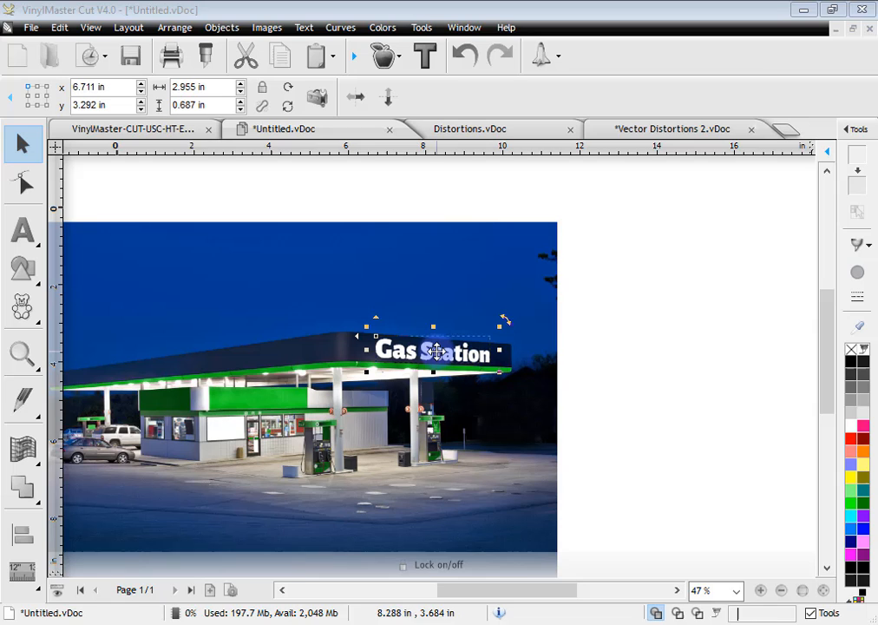
left_click(609, 371)
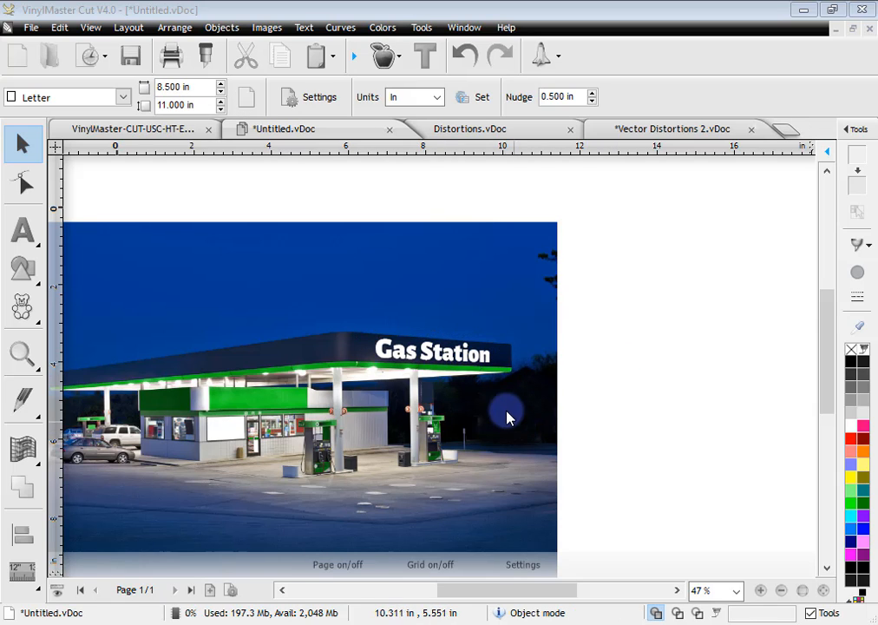
scroll(232, 446, "down", 1)
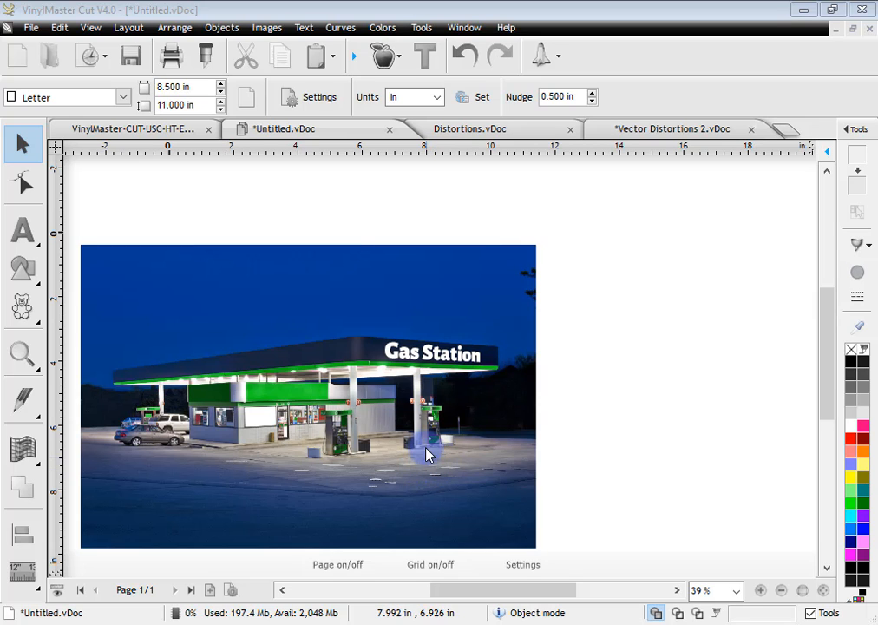
Fill the distorted "Gas Station" text black and place a slightly offset white copy over it as a drop shadow effect
scroll(414, 380, "up", 3)
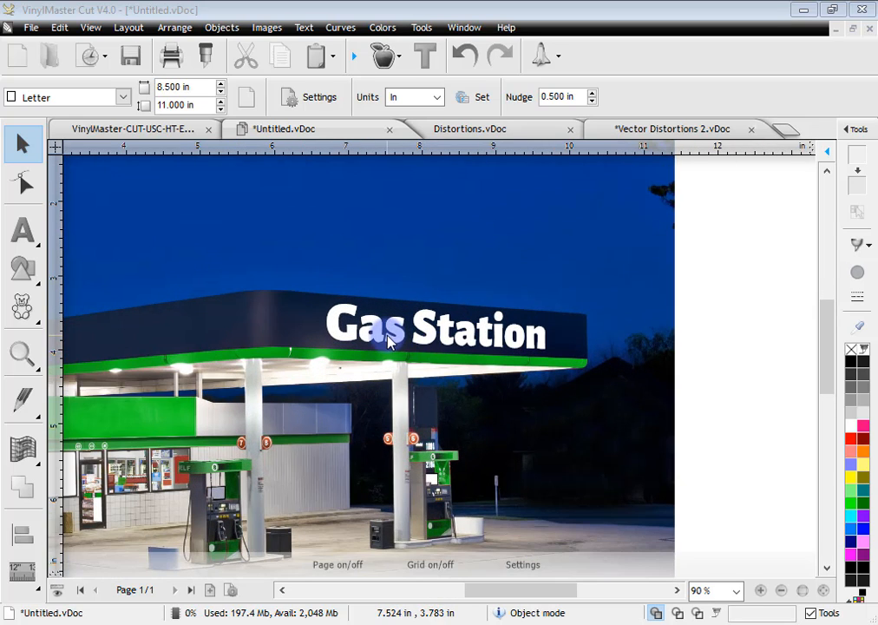
left_click(395, 339)
left_click(850, 362)
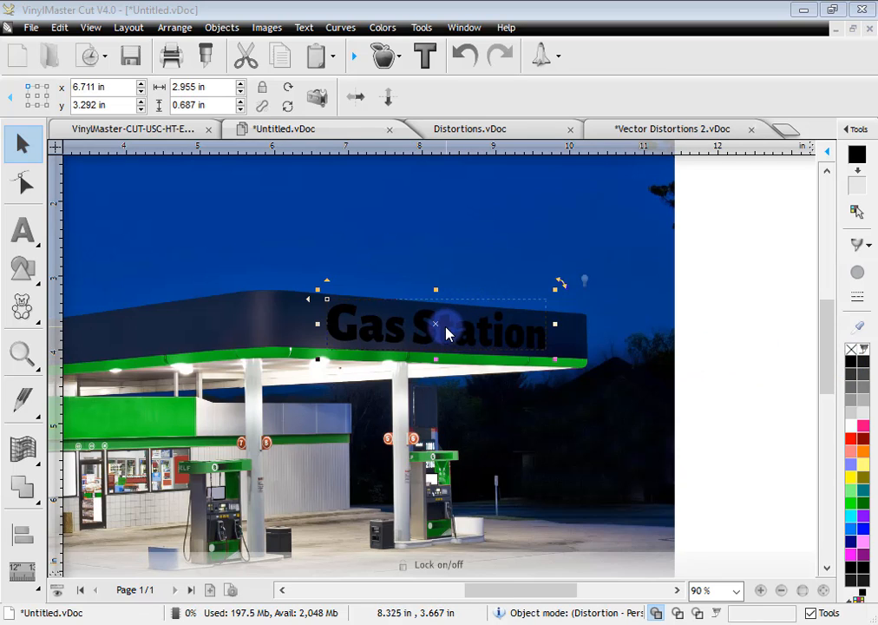
left_click_drag(440, 323, 440, 319)
left_click(851, 413)
left_click(805, 410)
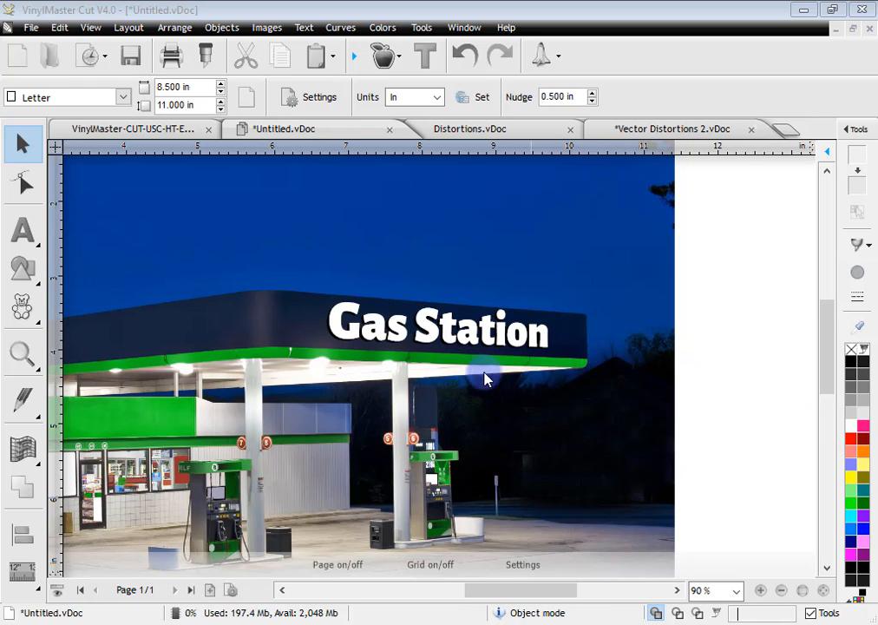
scroll(372, 357, "down", 4)
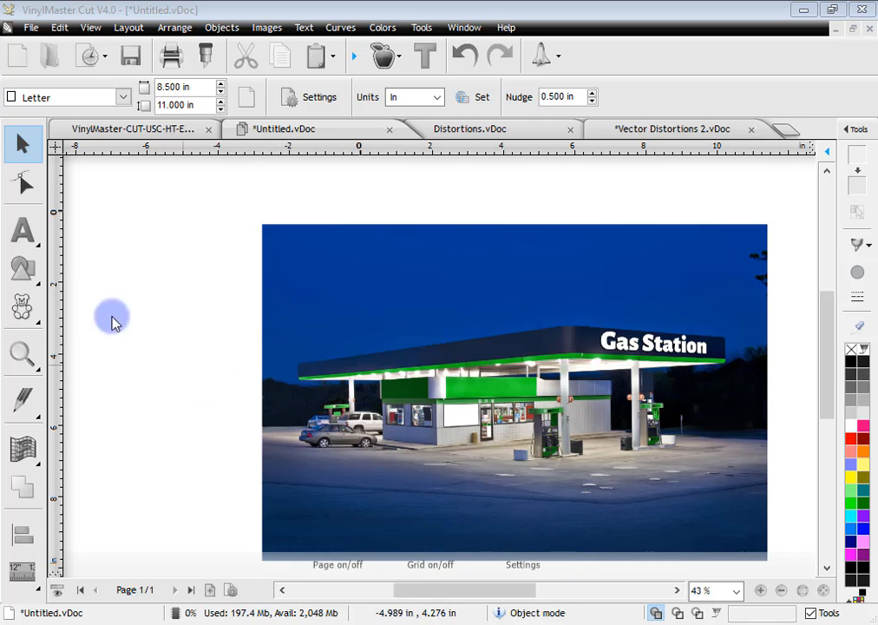
Add the text "Open" in Arial above the long side of the station's canopy
left_click(26, 231)
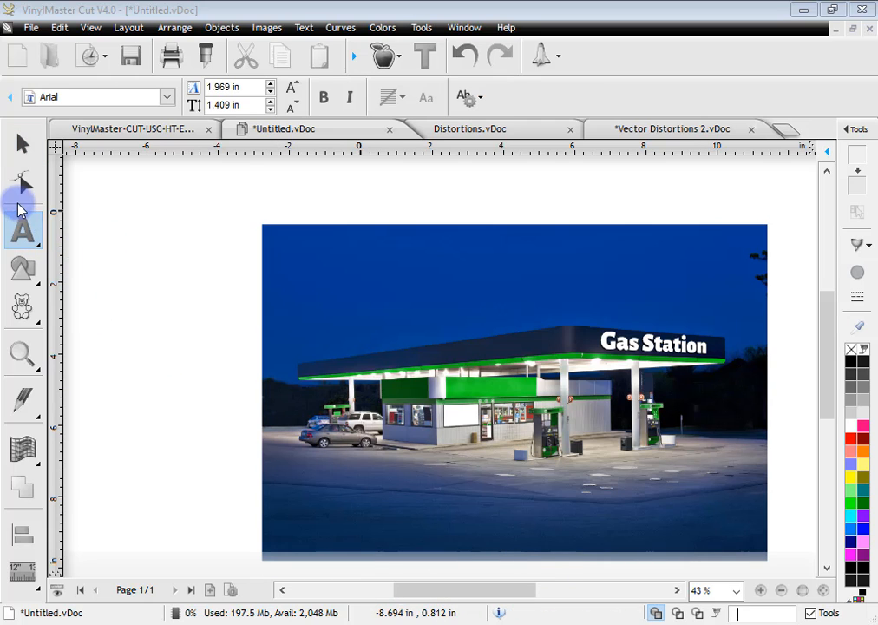
left_click(26, 354)
scroll(333, 321, "down", 1)
left_click_drag(306, 317, 573, 399)
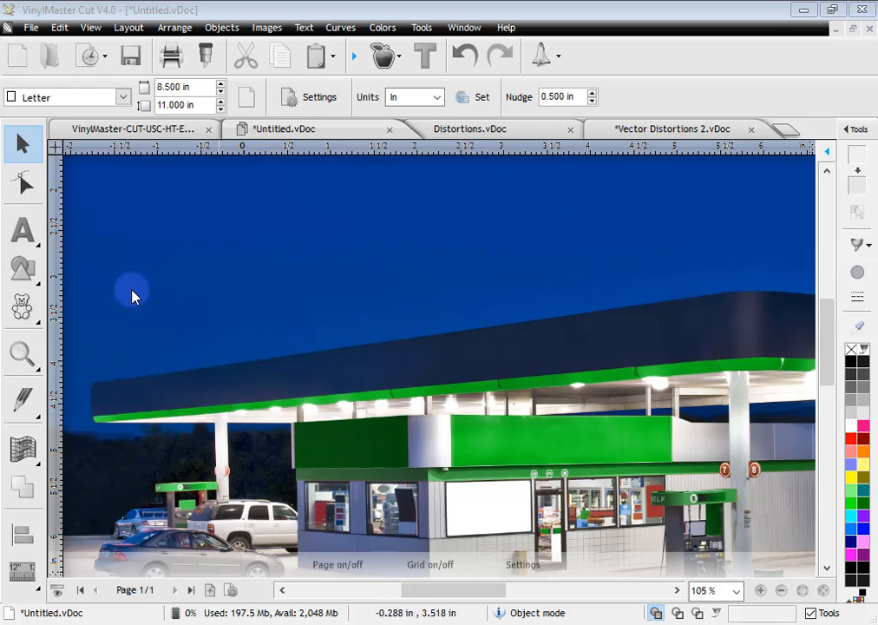
left_click(26, 231)
left_click(151, 337)
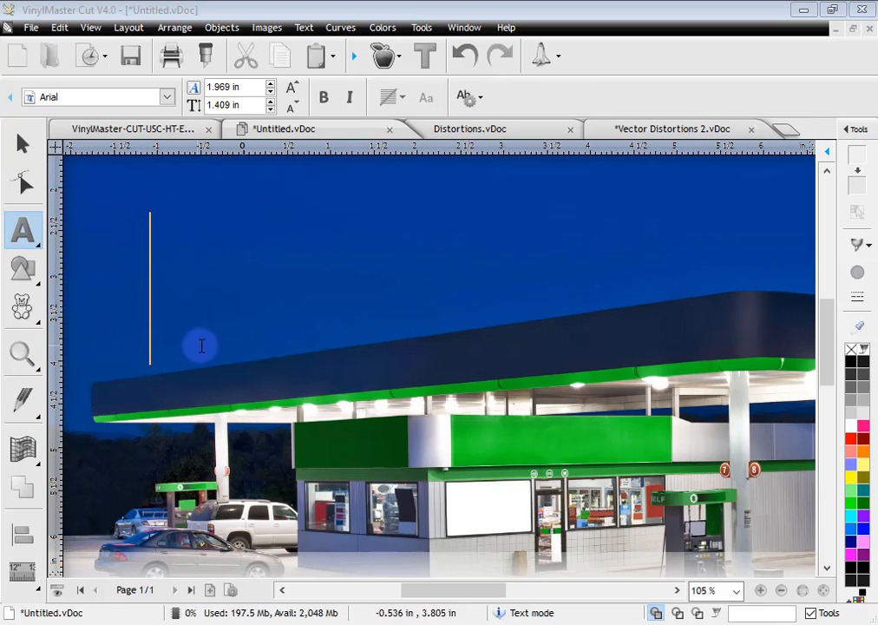
type("Open")
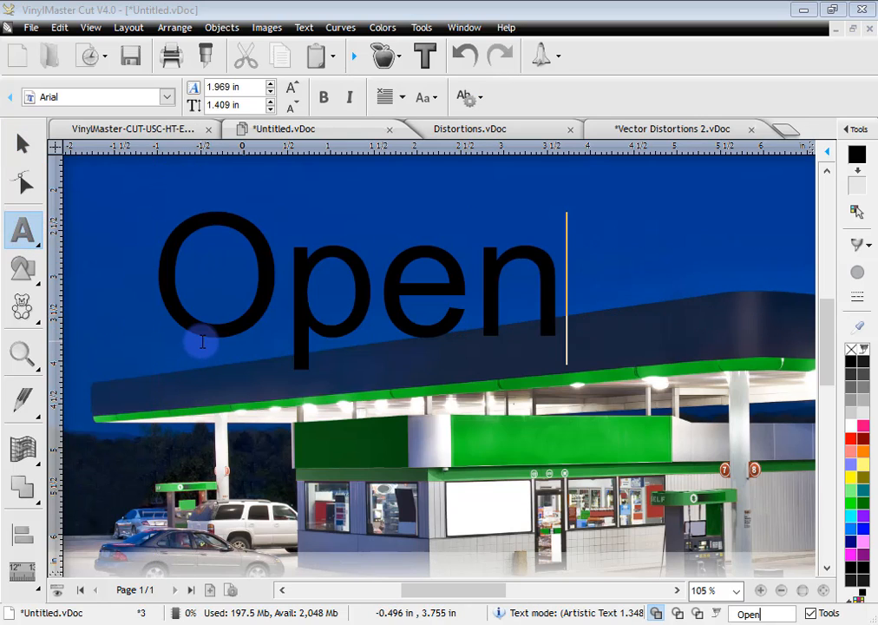
Shrink the "Open" text to about 1 in wide and style it in Alegreya Sans Black with a white fill
left_click(19, 143)
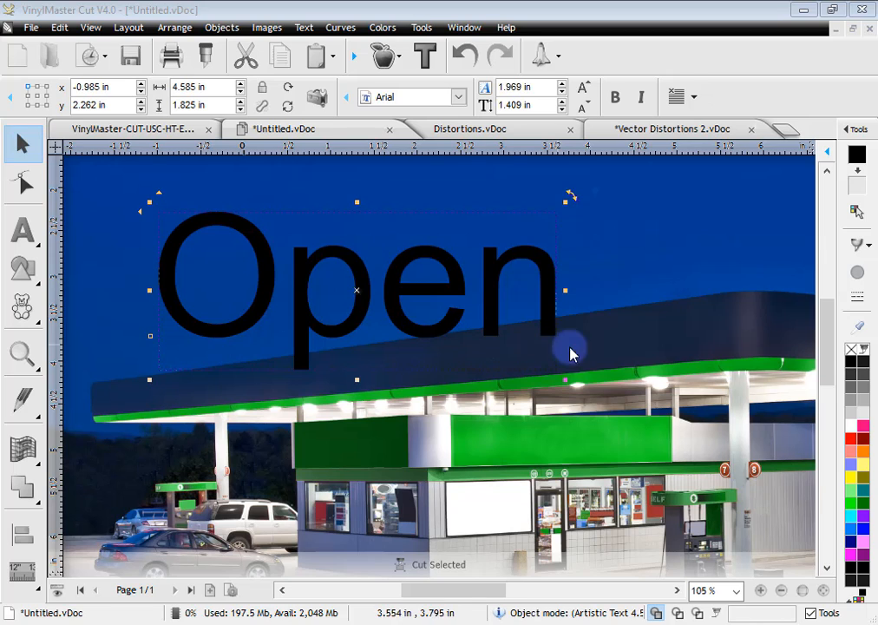
left_click_drag(550, 379, 251, 288)
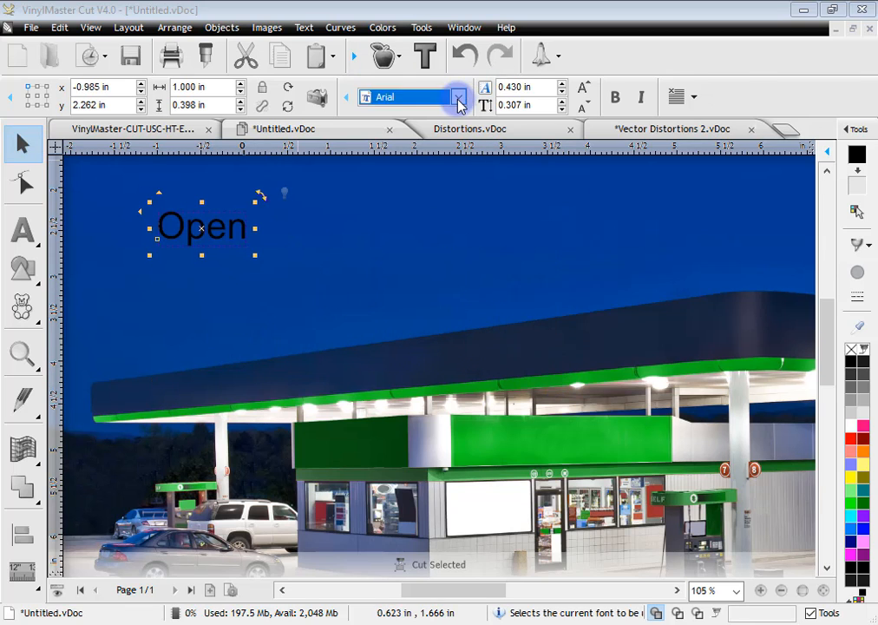
left_click(458, 97)
left_click(562, 105)
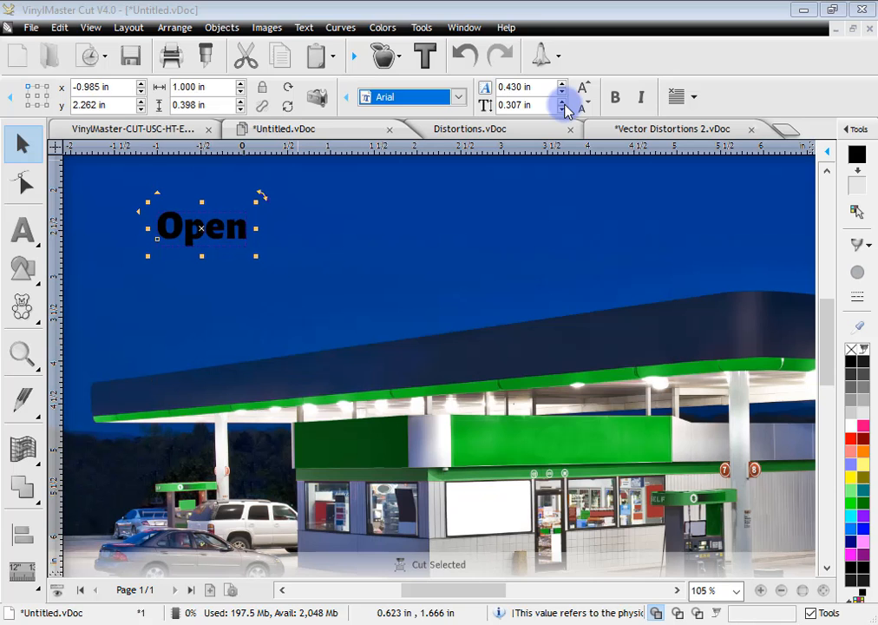
left_click(854, 409)
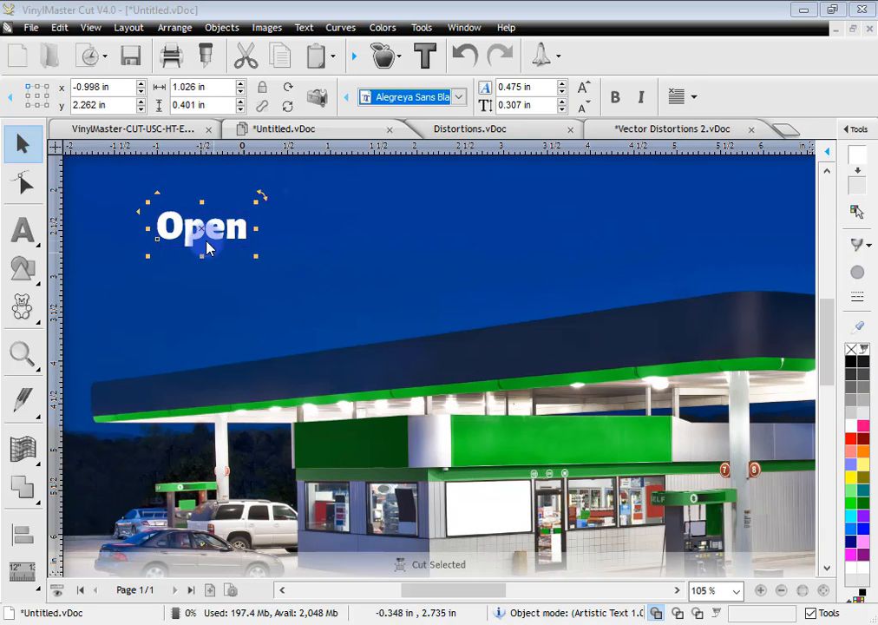
left_click_drag(199, 239, 196, 260)
Extend the text to read "Open 24 Hours" and move it onto the canopy's long side
left_click(22, 229)
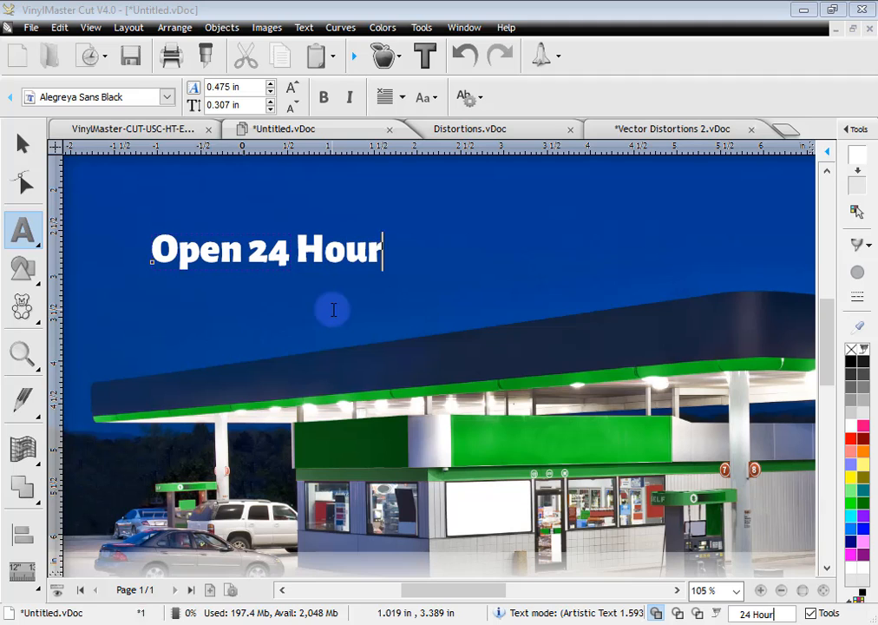
left_click(19, 142)
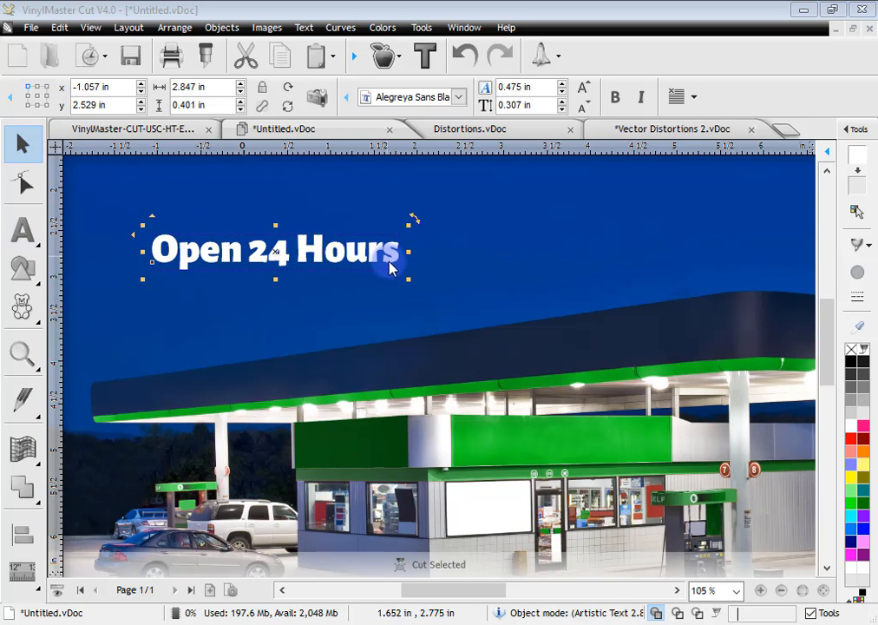
left_click_drag(279, 255, 385, 301)
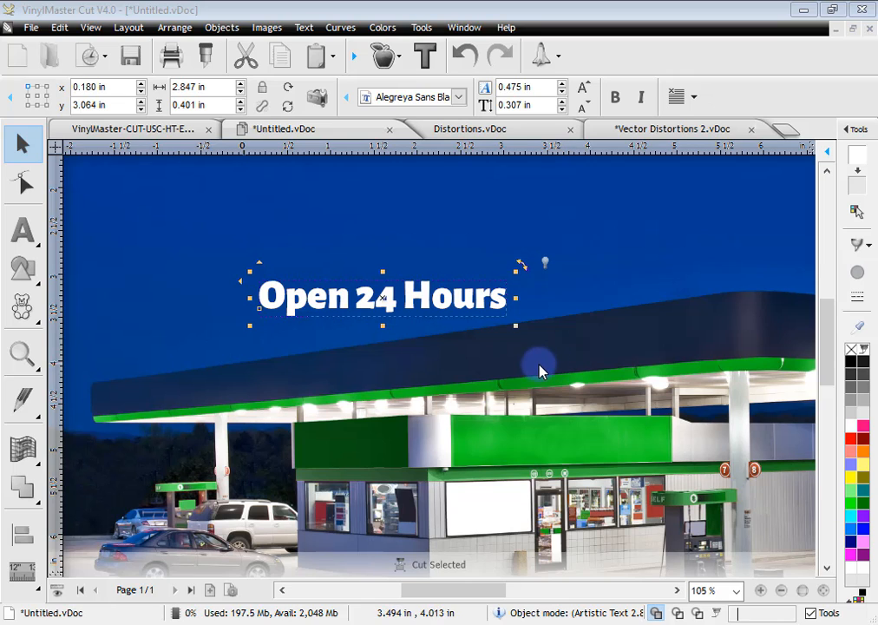
left_click_drag(384, 302, 400, 369)
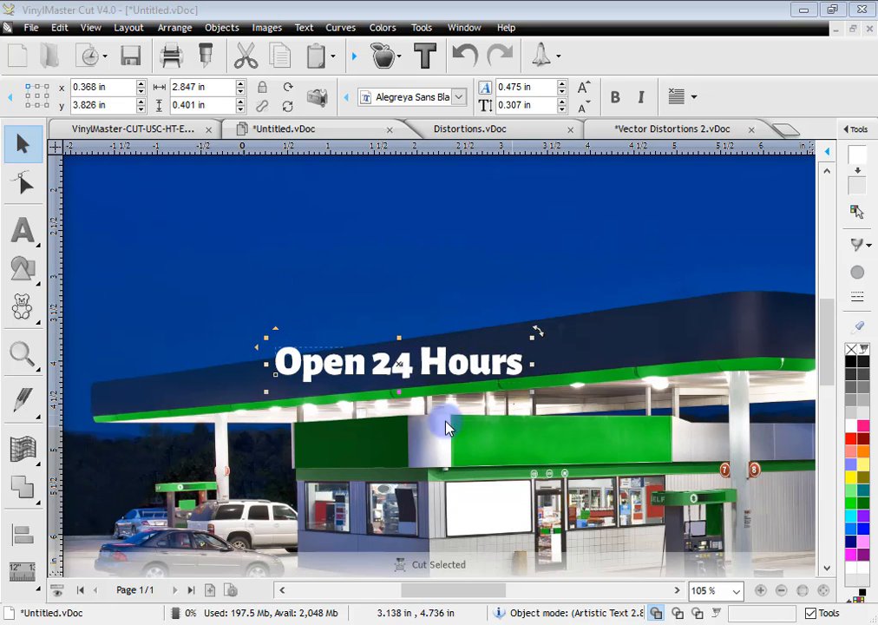
Apply a 2D distortion to the "Open 24 Hours" text on the canopy's long side
left_click(31, 464)
mouse_move(166, 469)
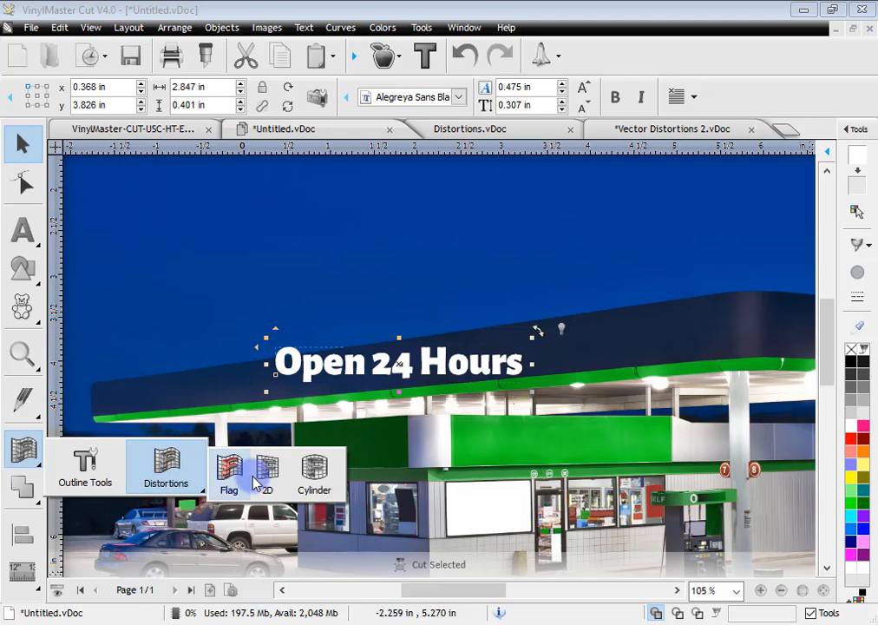
left_click(230, 472)
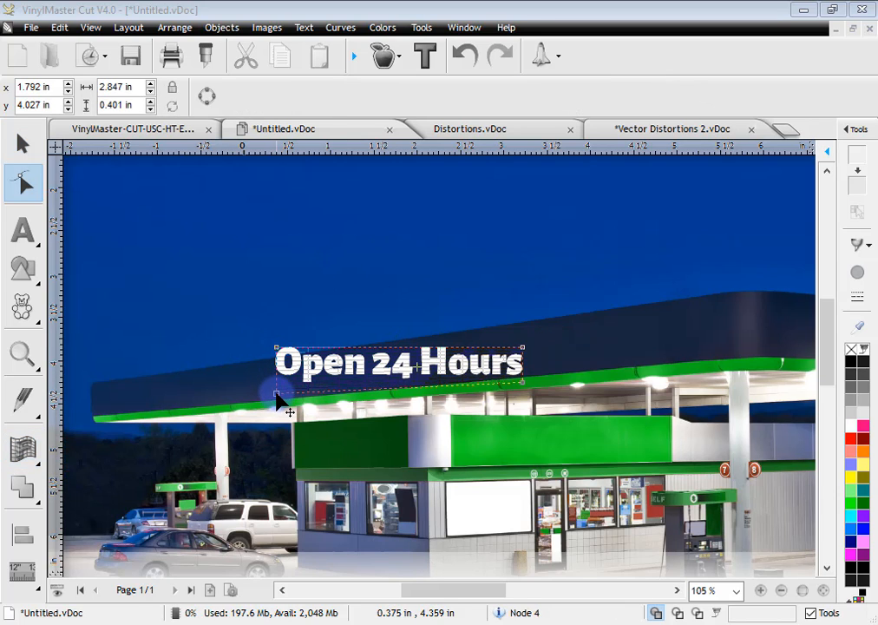
Reshape the distortion corners of "Open 24 Hours" so the lettering follows the slope and taper of the canopy's long side
left_click_drag(277, 395, 270, 358)
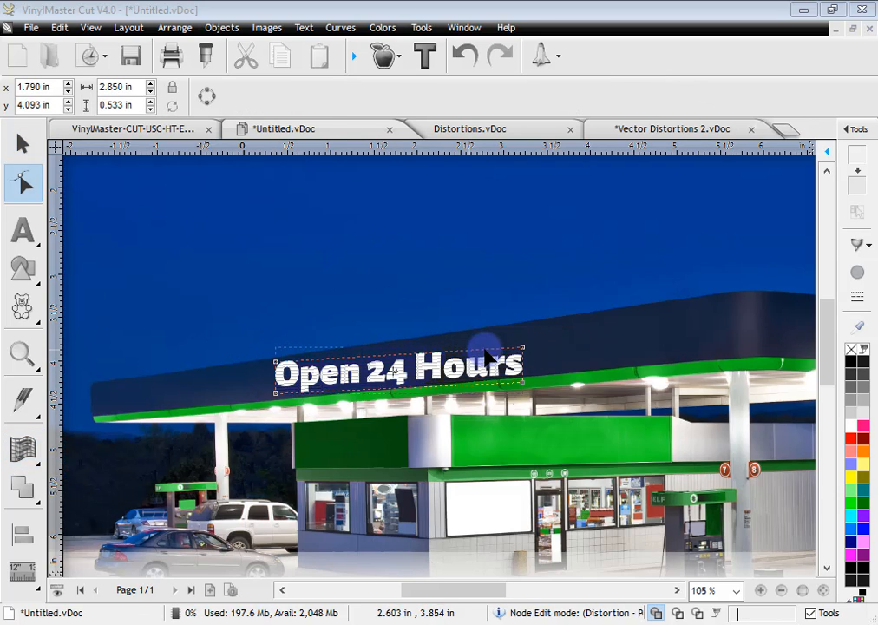
left_click_drag(521, 348, 527, 333)
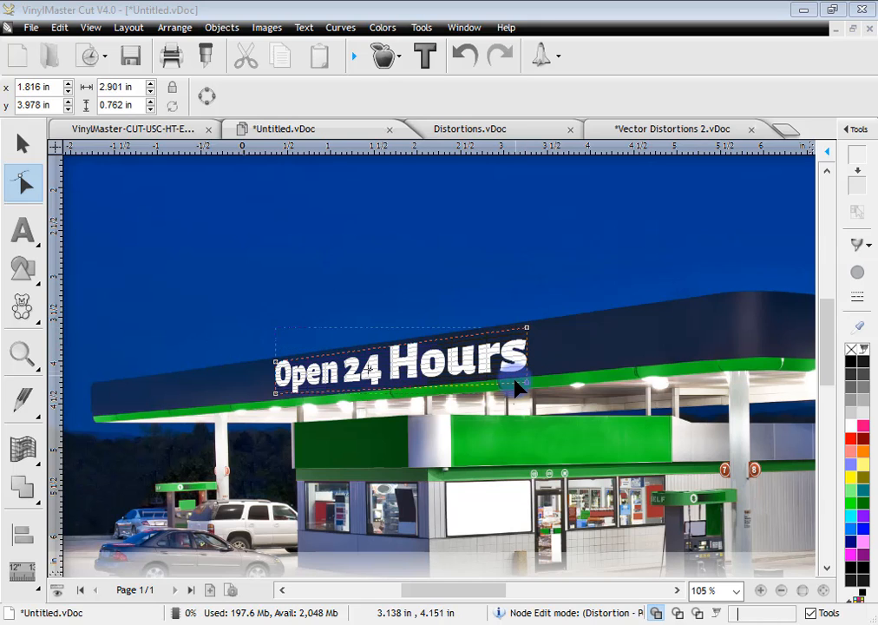
left_click_drag(523, 383, 531, 376)
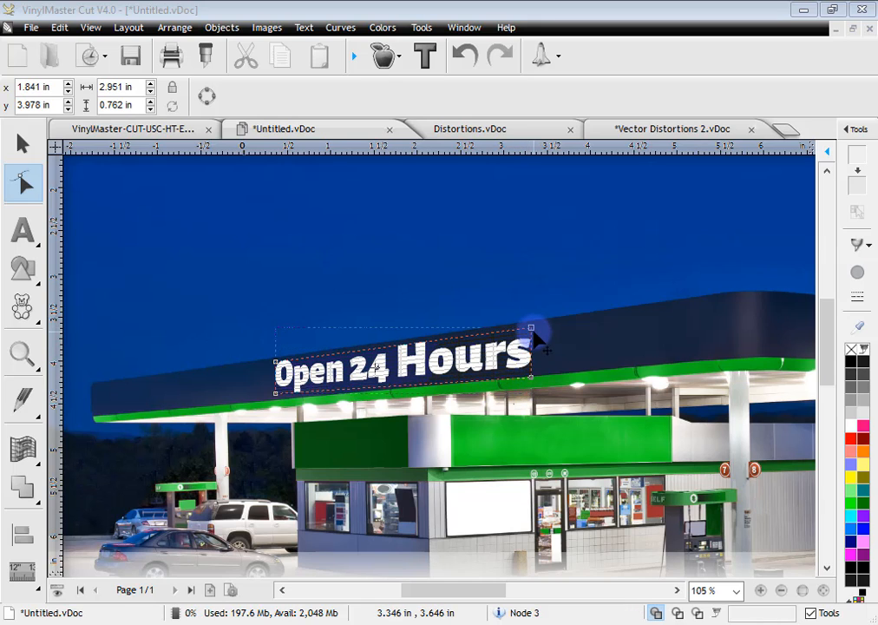
left_click_drag(532, 330, 527, 332)
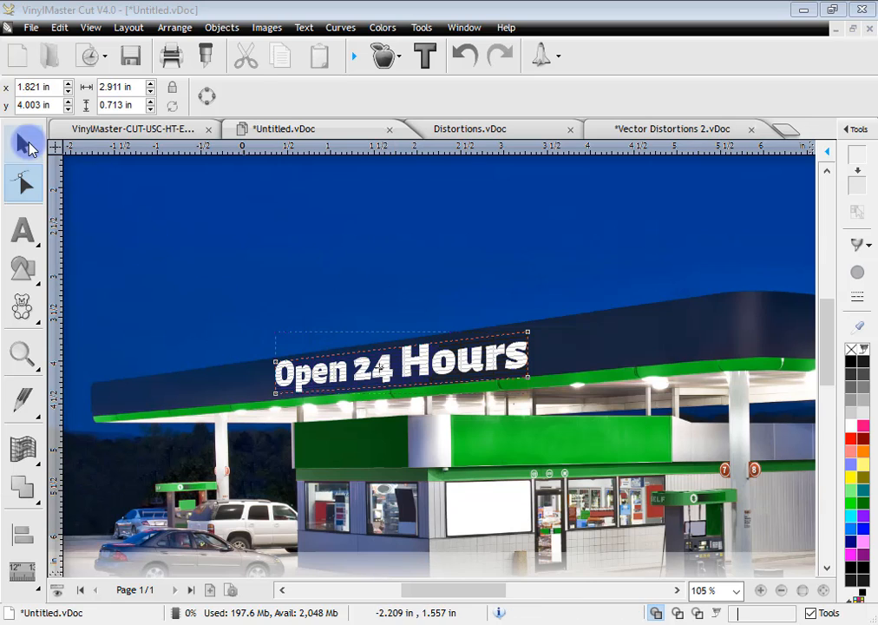
Shift "Open 24 Hours" slightly toward the canopy's far end and fine-tune the distortion corners beside the letter O
left_click(24, 144)
mouse_move(404, 358)
left_mouse_down()
mouse_move(391, 360)
mouse_move(411, 359)
left_mouse_up()
scroll(449, 376, "down", 3)
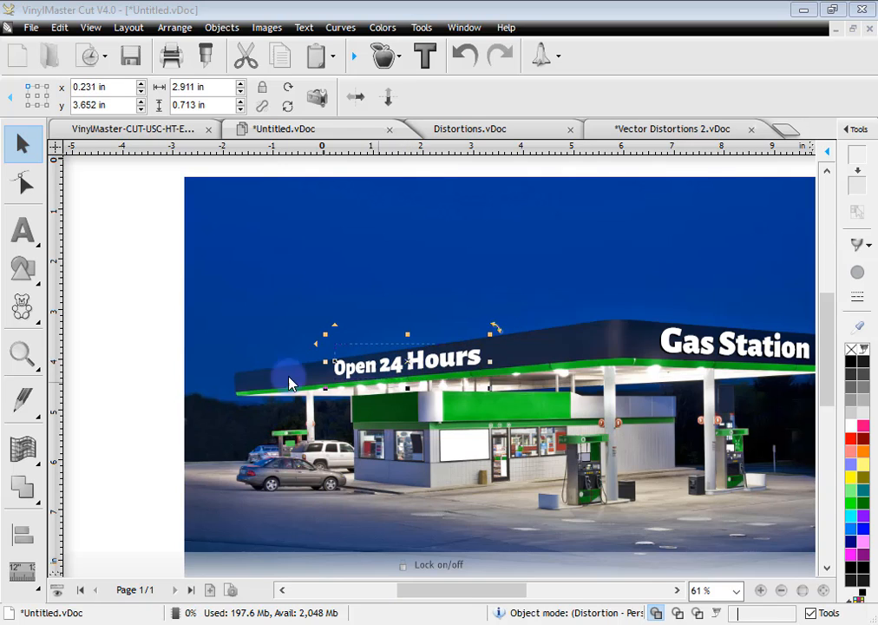
left_click(22, 182)
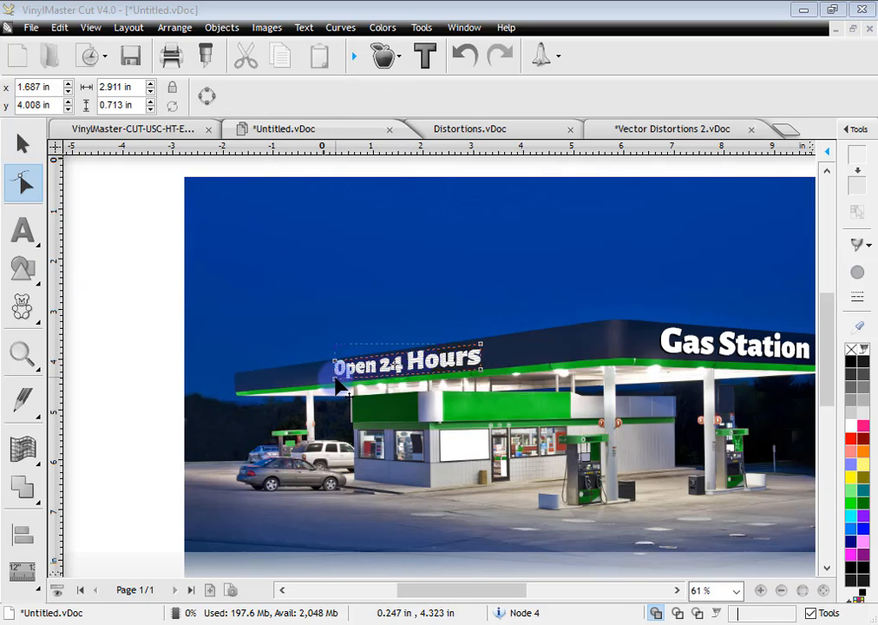
left_click_drag(335, 380, 336, 382)
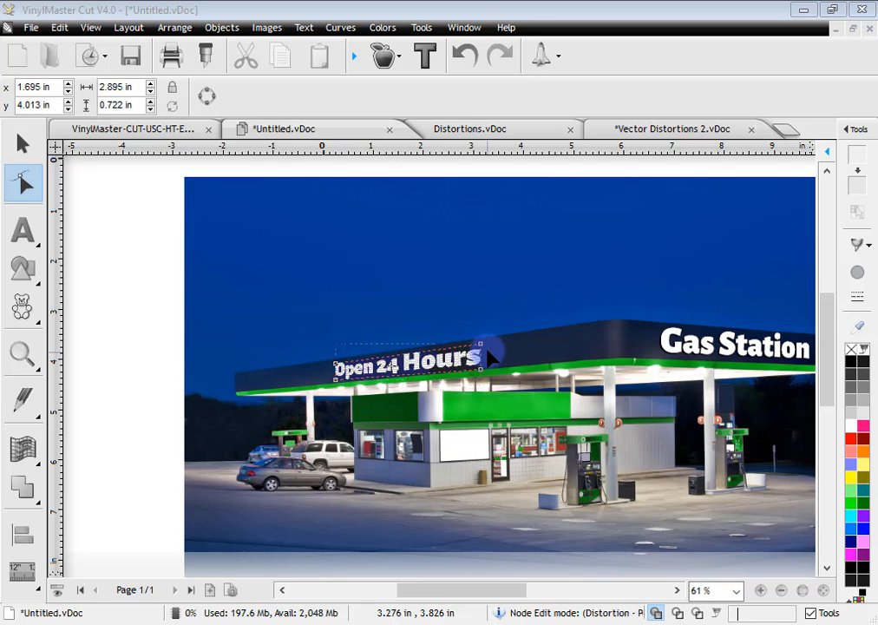
left_click(23, 144)
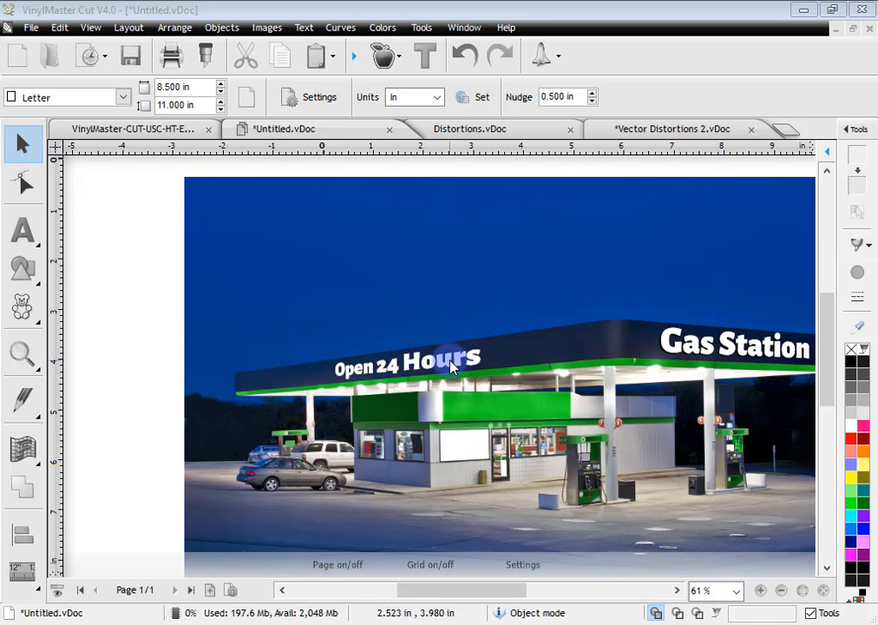
Recolour "Open 24 Hours" black and lay a slightly offset white duplicate over it to create a drop shadow
left_click(451, 365)
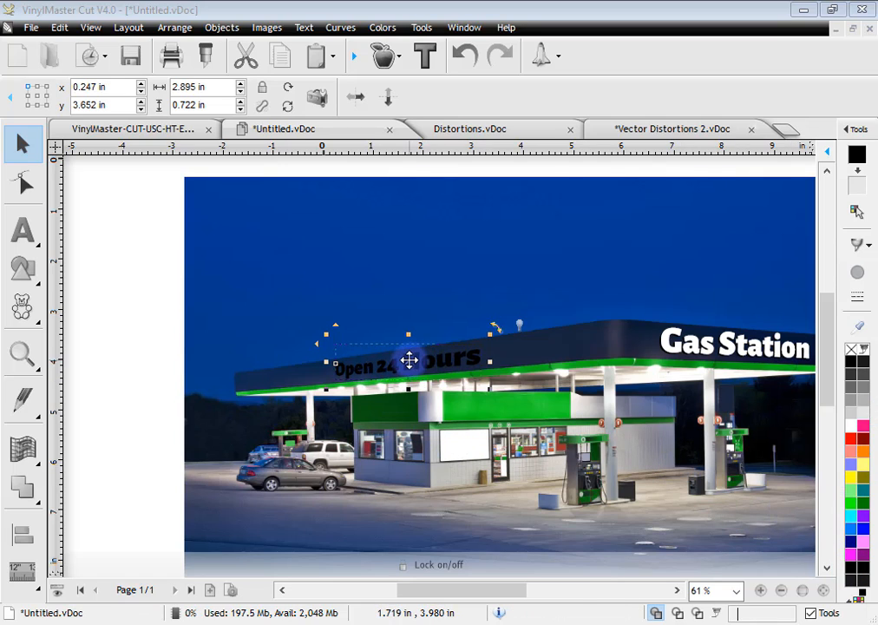
left_click_drag(409, 359, 406, 359)
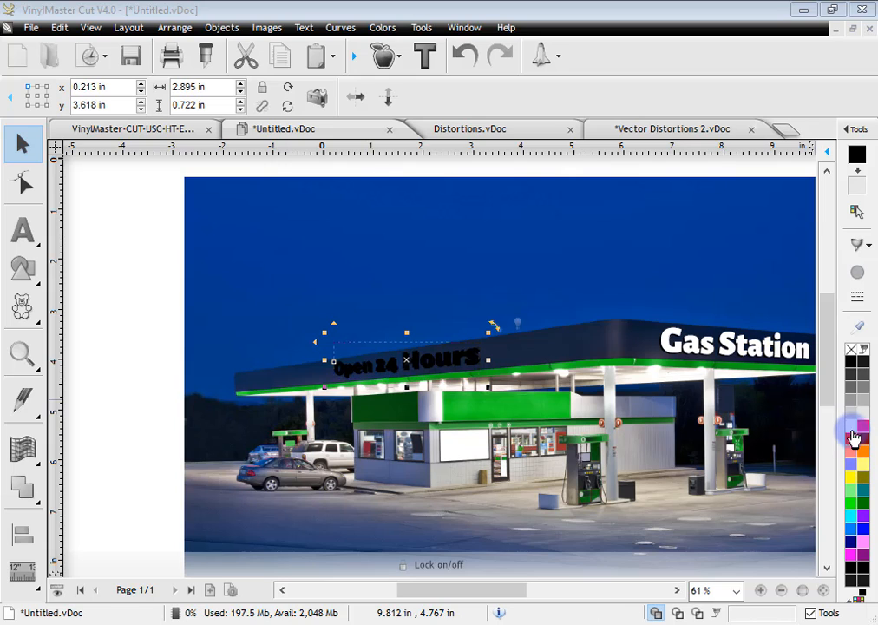
left_click(146, 307)
scroll(620, 388, "down", 2)
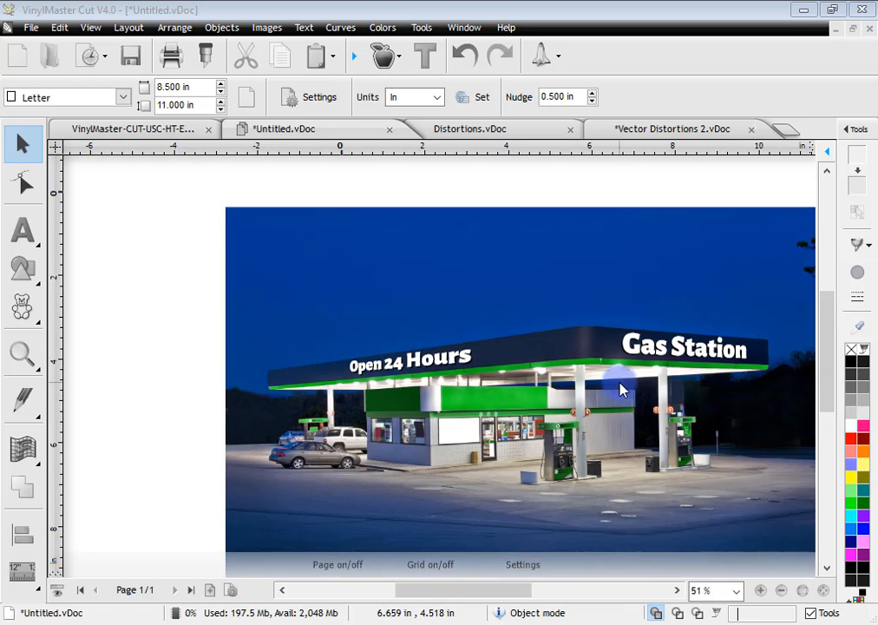
left_click_drag(493, 599, 513, 600)
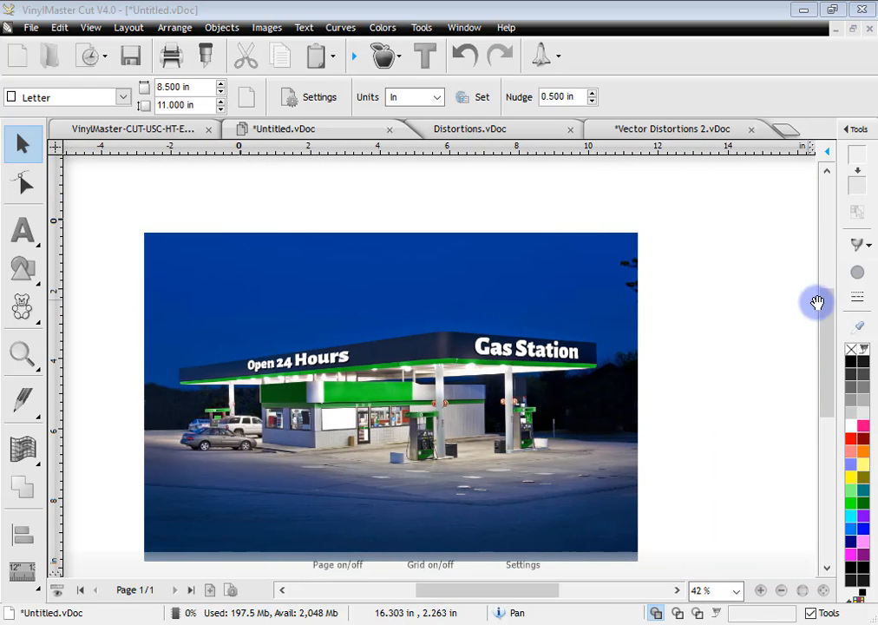
left_click_drag(820, 301, 825, 324)
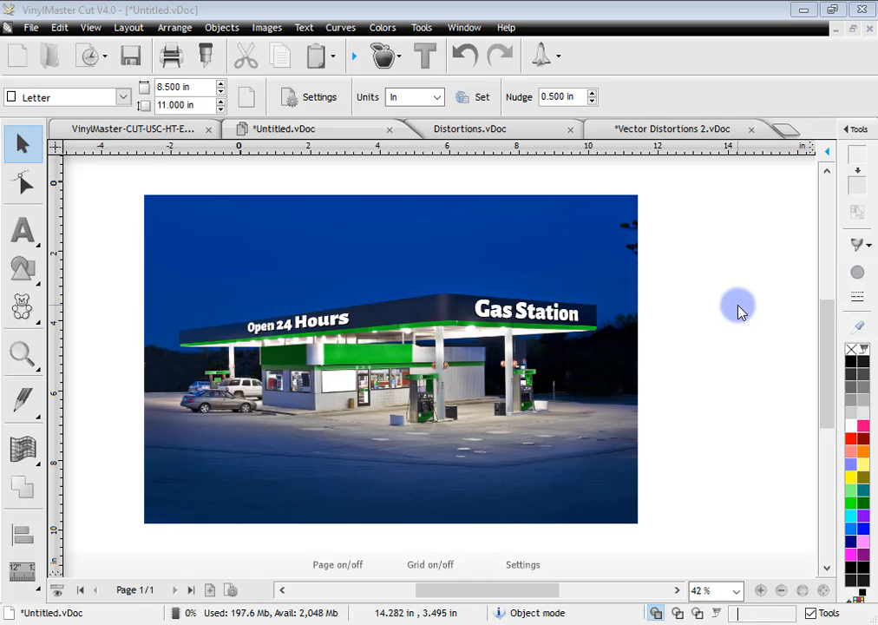
left_click(33, 458)
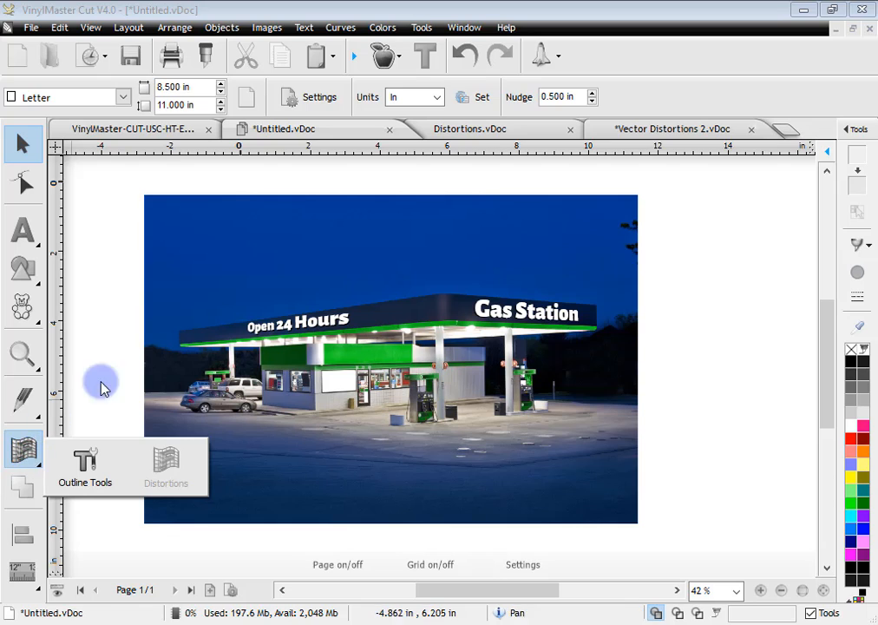
key("ctrl+a")
left_click(22, 448)
left_click(182, 471)
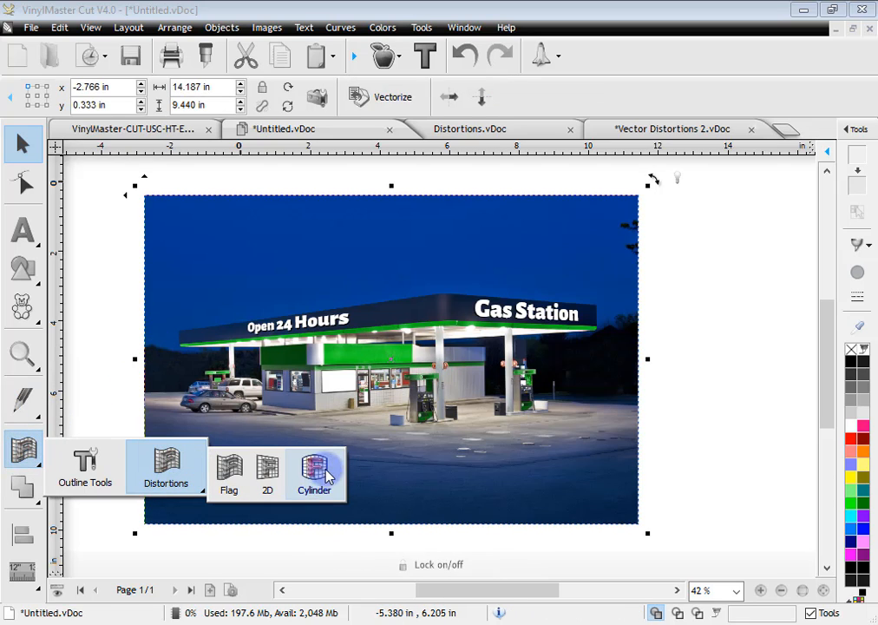
left_click(711, 343)
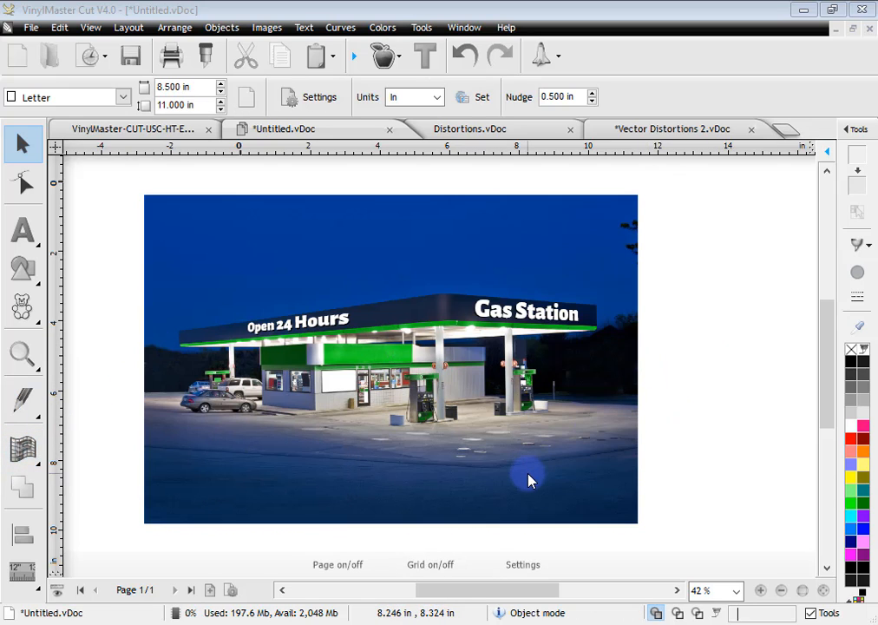
Delete the gas station picture together with all of its lettering
scroll(359, 410, "down", 2)
left_click_drag(534, 466, 182, 235)
key("Delete")
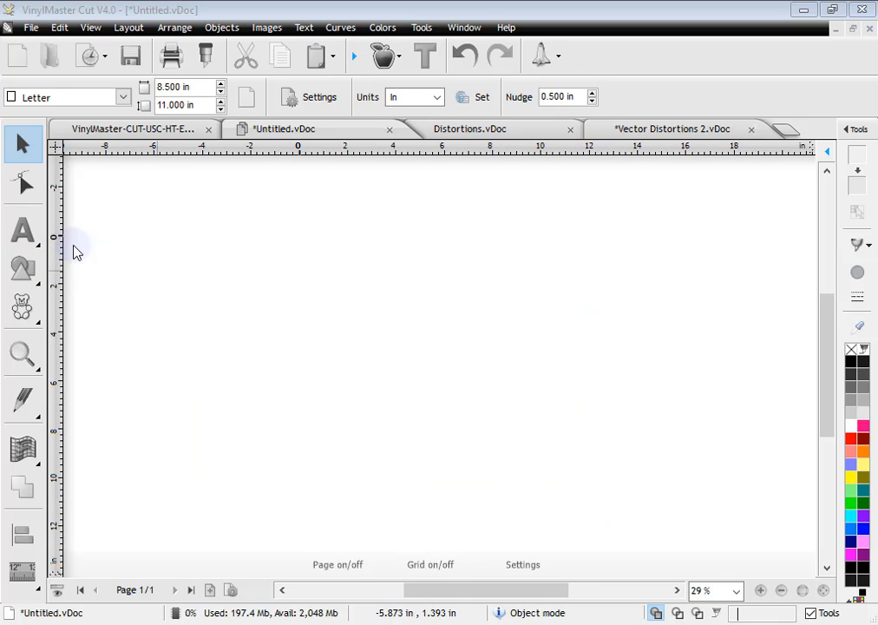
Add the text "THE BIG SALE!" in Arial on the empty page and enlarge it to about 15.2 in wide
left_click(24, 232)
left_click(184, 337)
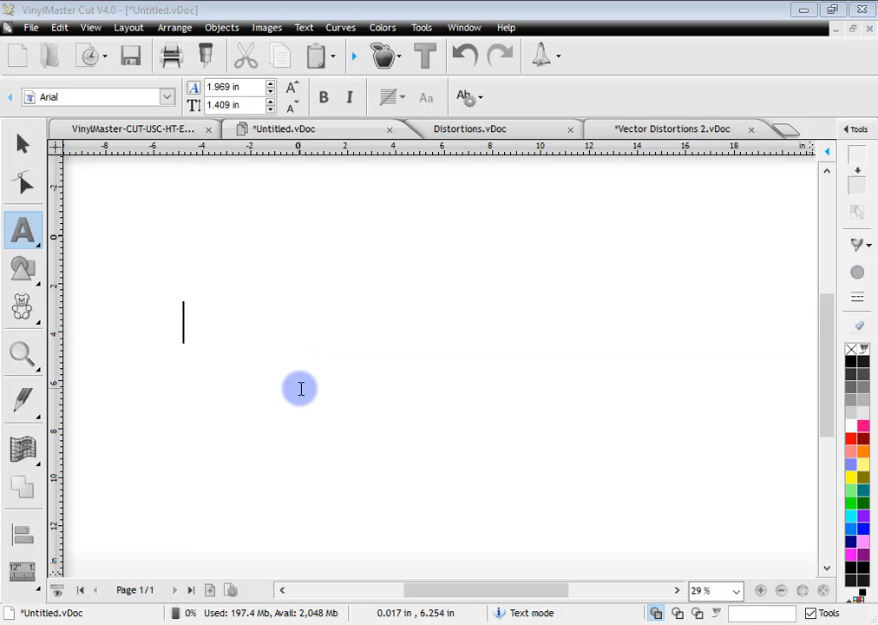
type("THE BIG SALE!")
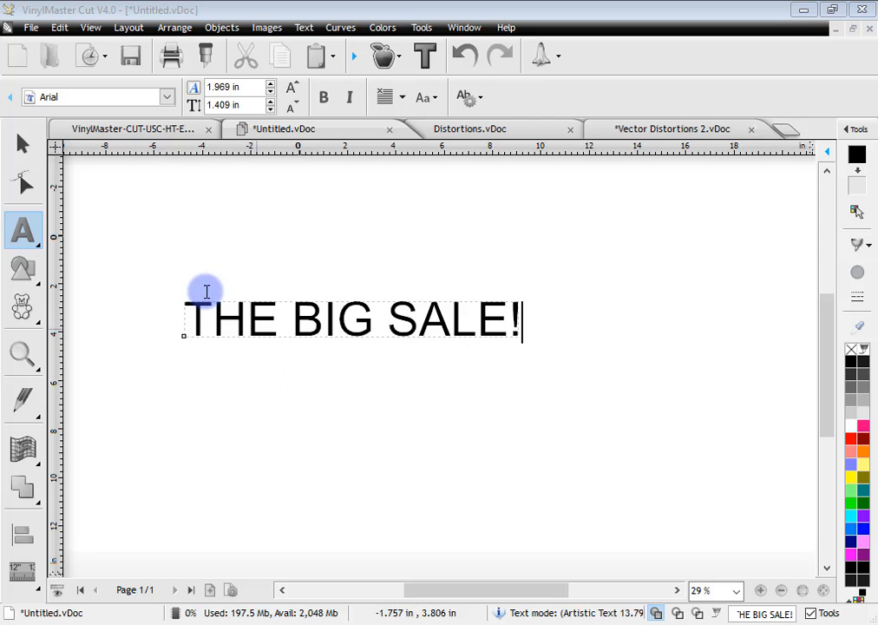
left_click(21, 142)
left_click_drag(532, 352, 562, 356)
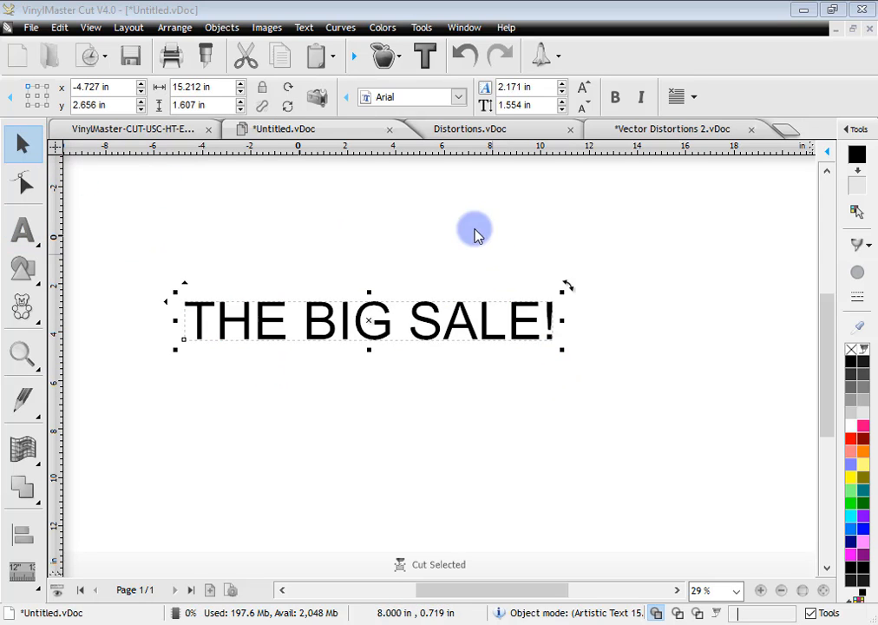
Style "THE BIG SALE!" in Arial Black with a red fill and enlarge it to about 20.8 in wide
left_click(458, 97)
left_click(730, 372)
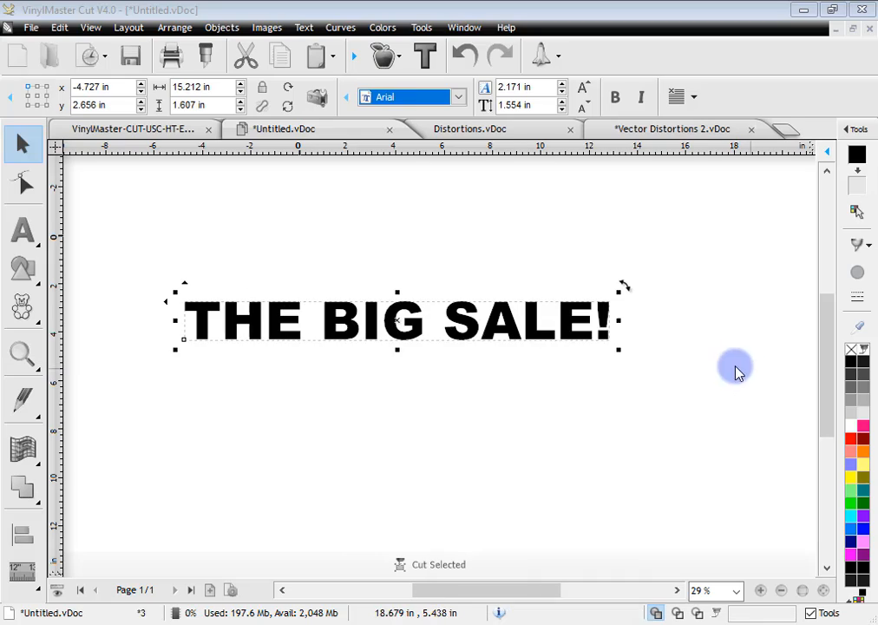
left_click_drag(402, 321, 438, 327)
left_click(851, 438)
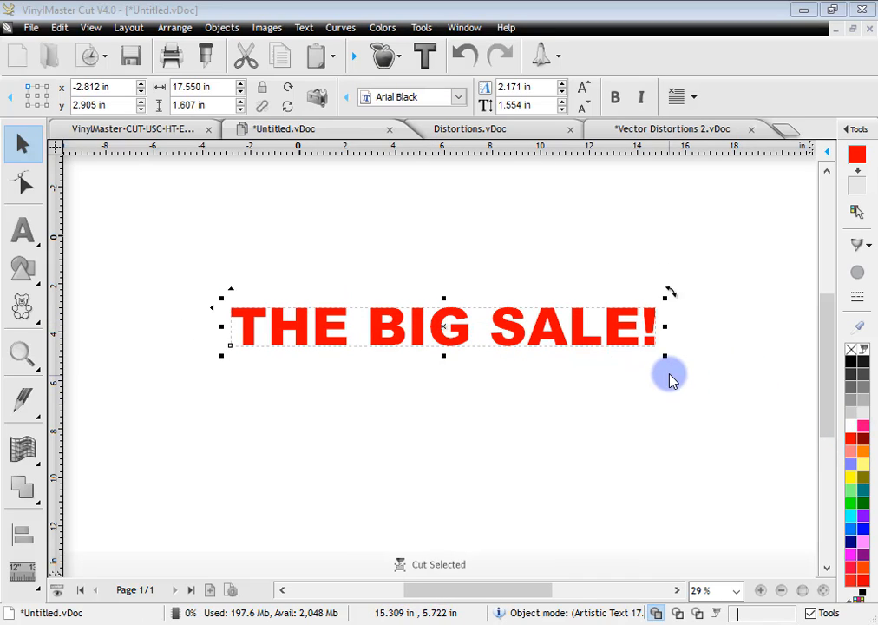
left_click_drag(666, 356, 703, 363)
left_click(521, 404)
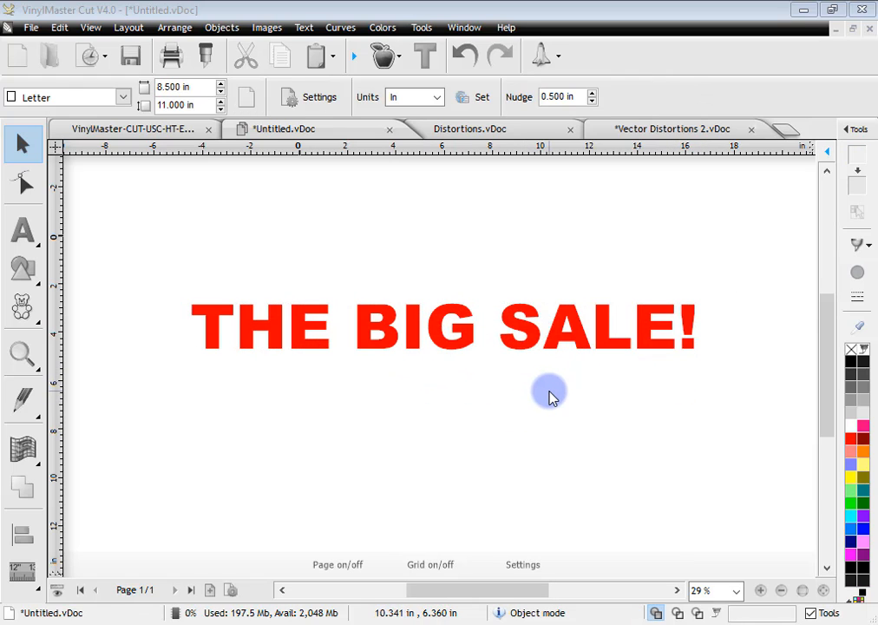
Apply a Cylinder distortion to the "THE BIG SALE!" text
left_click(452, 348)
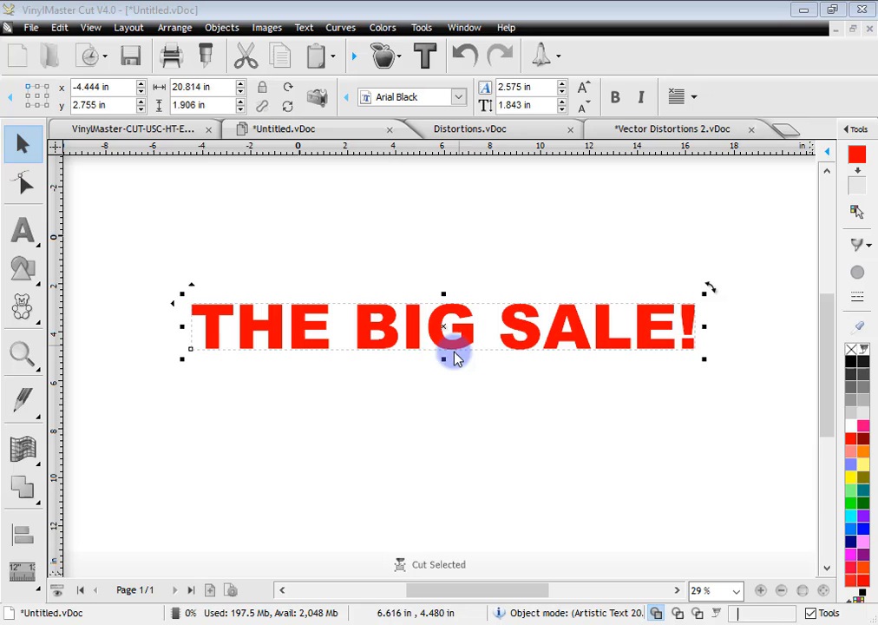
left_click(39, 449)
left_click(173, 471)
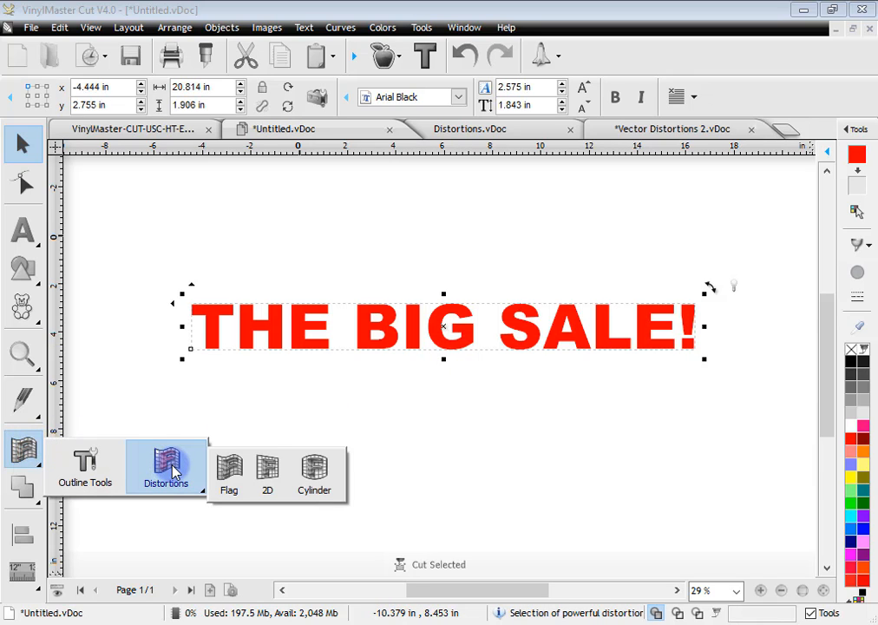
left_click(324, 486)
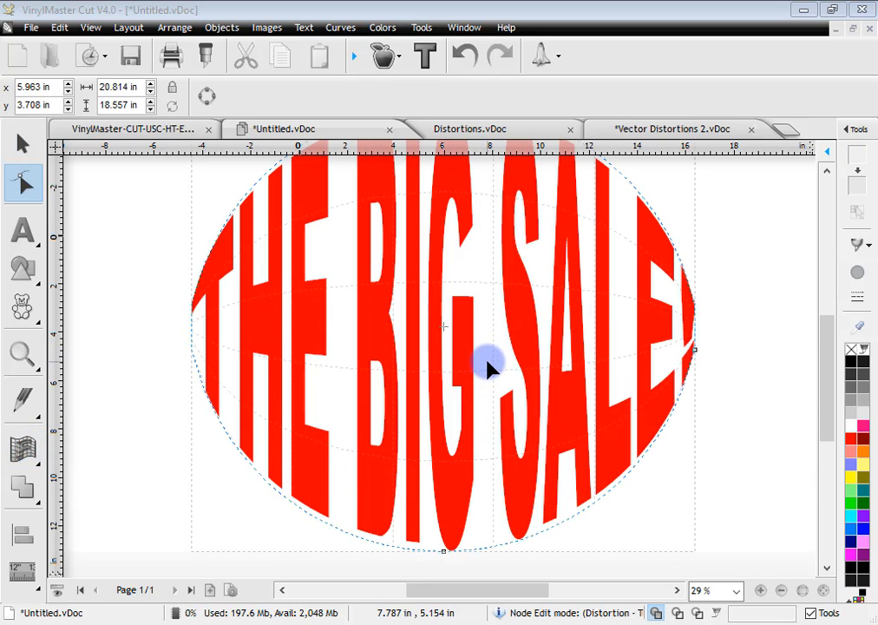
scroll(487, 367, "down", 2)
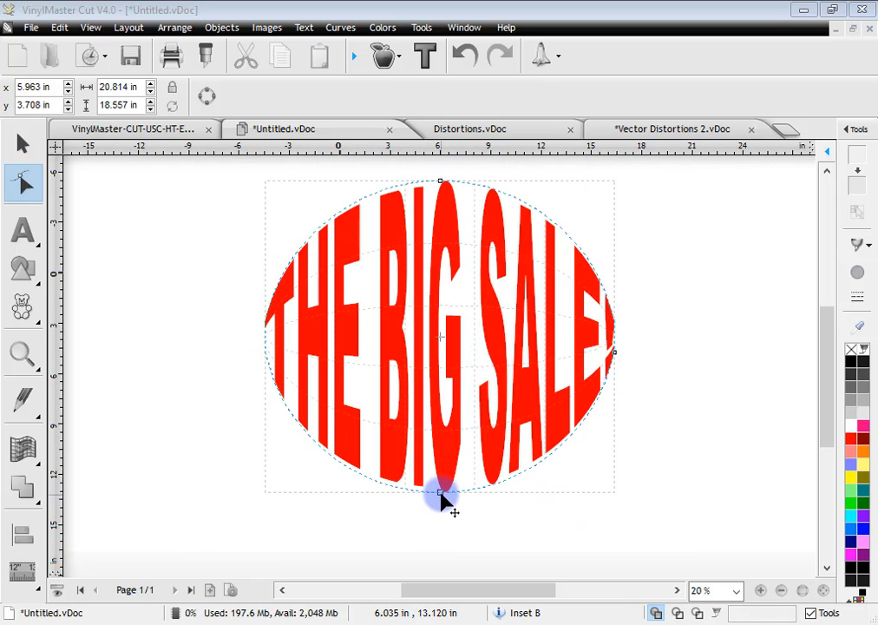
Adjust the upper and lower curves of the cylinder distortion into a gentle upward arch about 6.3 in tall
left_click_drag(444, 494, 452, 314)
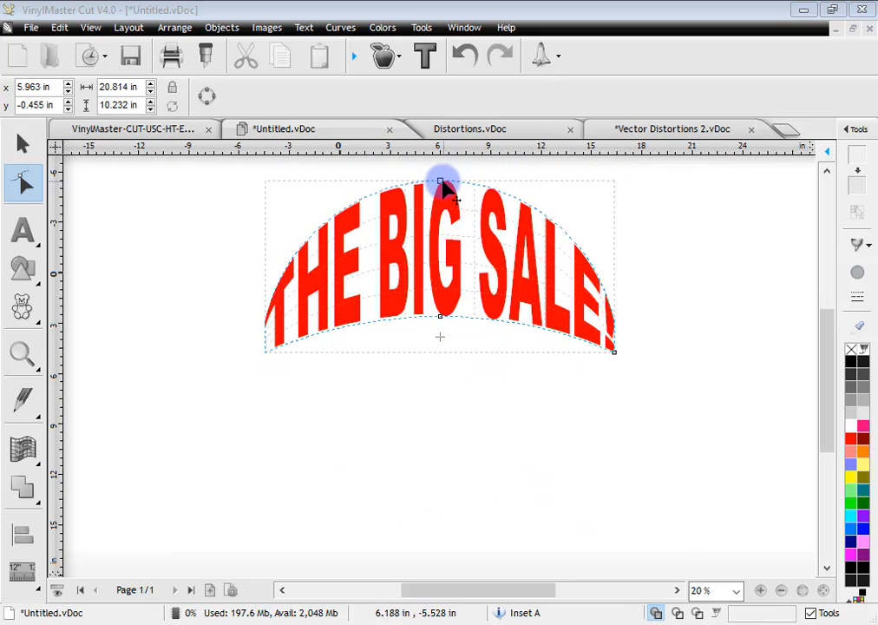
left_click_drag(441, 209, 440, 231)
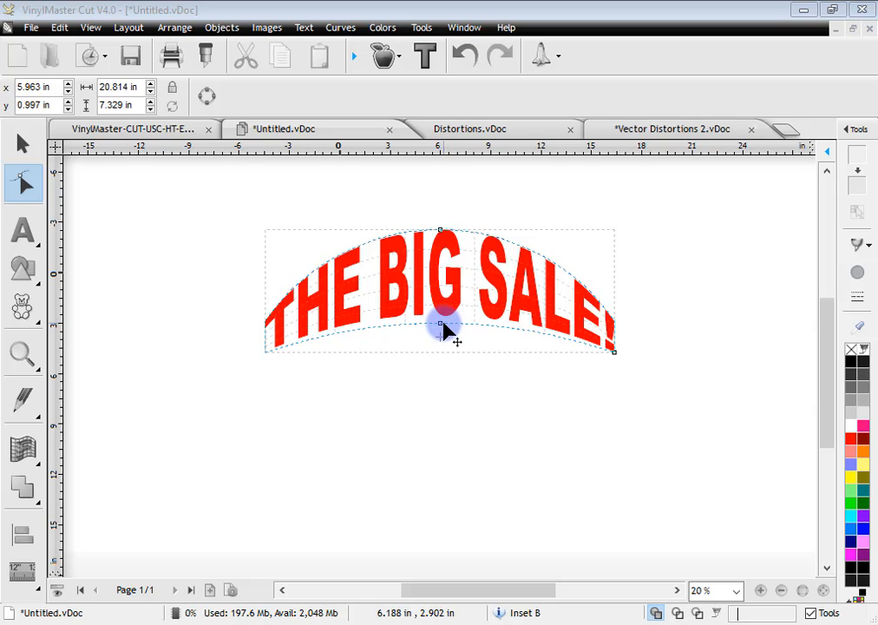
left_click_drag(441, 324, 442, 328)
left_click_drag(441, 251, 440, 254)
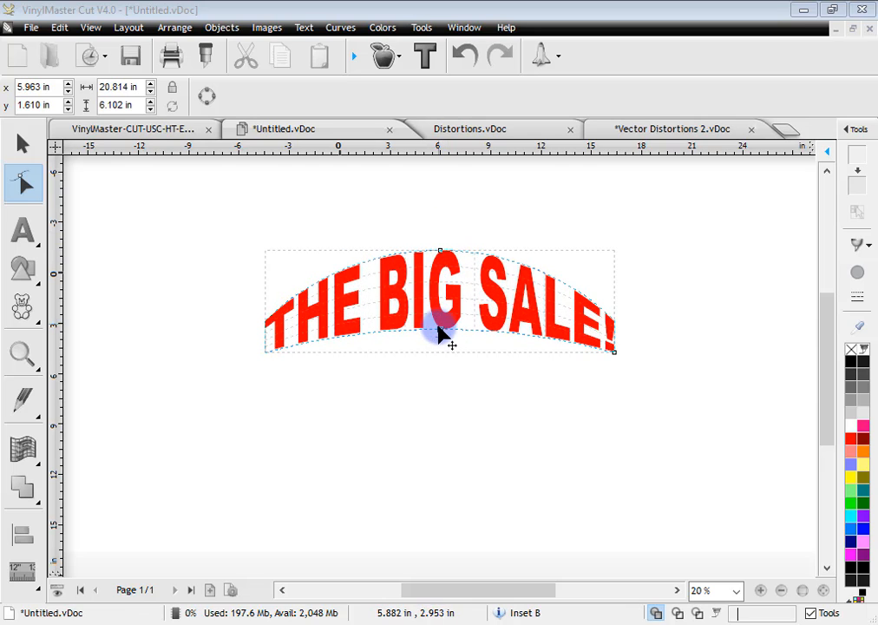
left_click_drag(441, 334, 441, 338)
left_click_drag(441, 250, 441, 247)
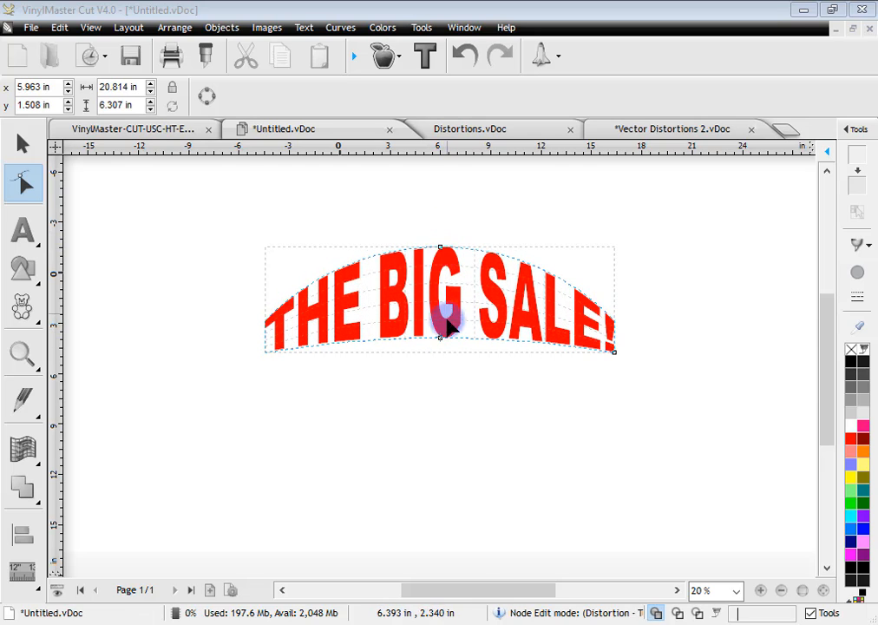
Enlarge and widen the arched "THE BIG SALE!" text to about 28.3 in wide and 7.4 in tall
left_click(22, 143)
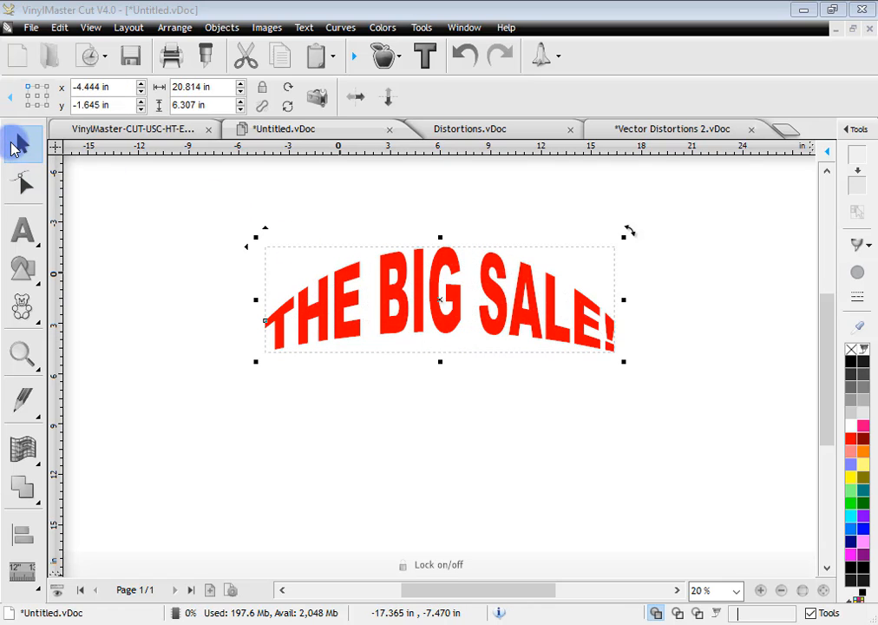
left_click_drag(624, 367, 652, 358)
left_click_drag(658, 304, 689, 298)
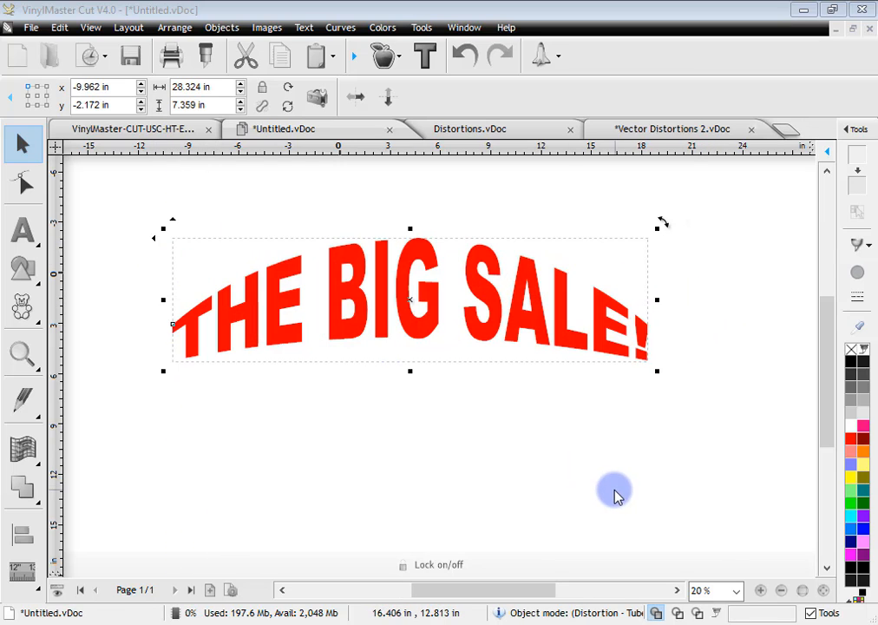
Recolour the arched text black and place a red duplicate slightly above it to create a drop shadow
left_click(851, 361)
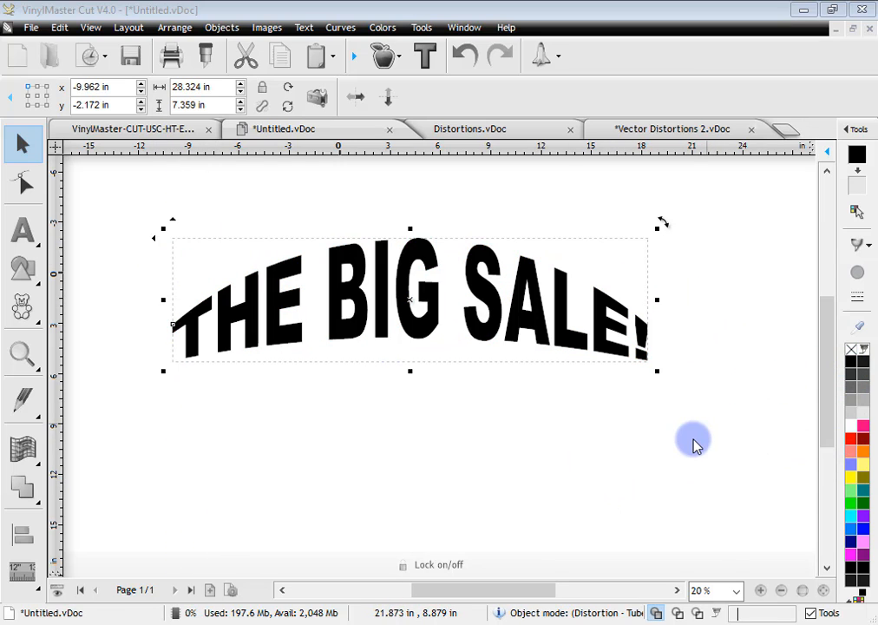
left_click(851, 438)
left_click_drag(177, 221, 175, 221)
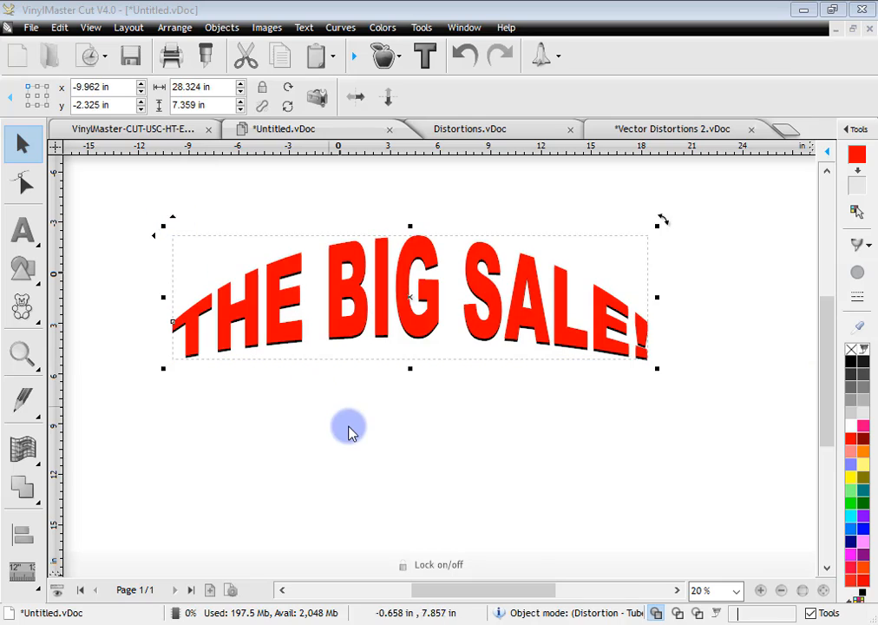
Delete the black shadow copy behind the red arched "THE BIG SALE!" text and select the red text
left_click(347, 431)
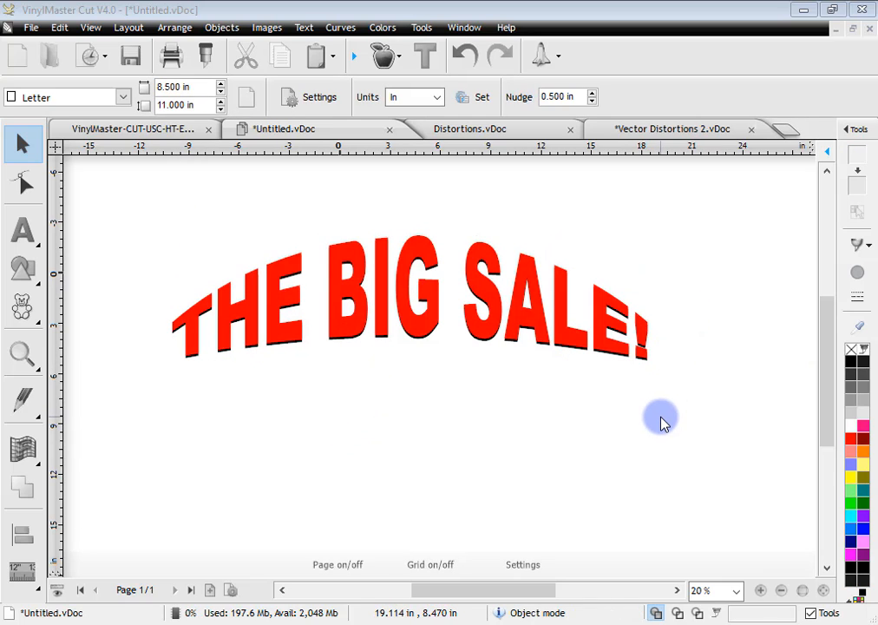
scroll(394, 333, "up", 1)
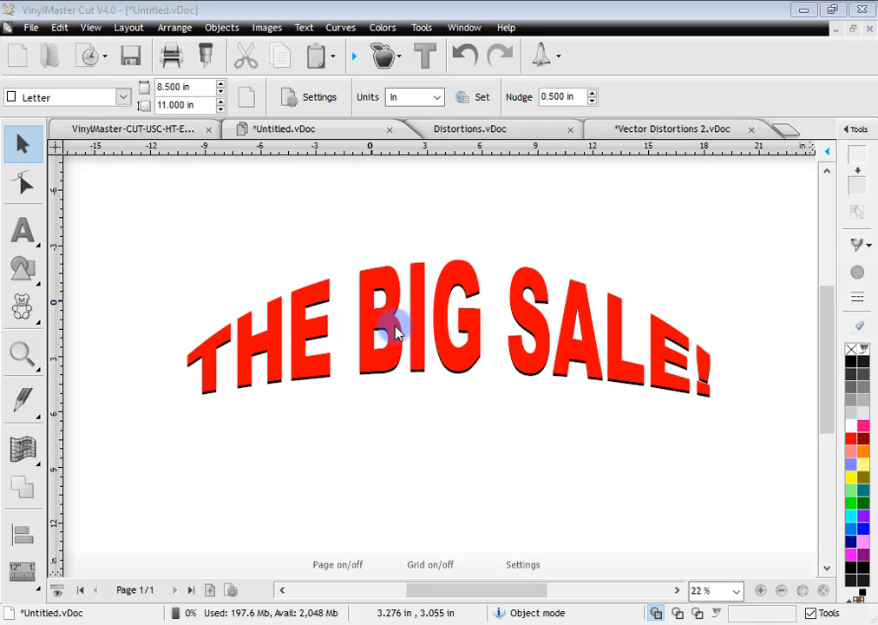
scroll(475, 383, "up", 1)
scroll(344, 319, "up", 1)
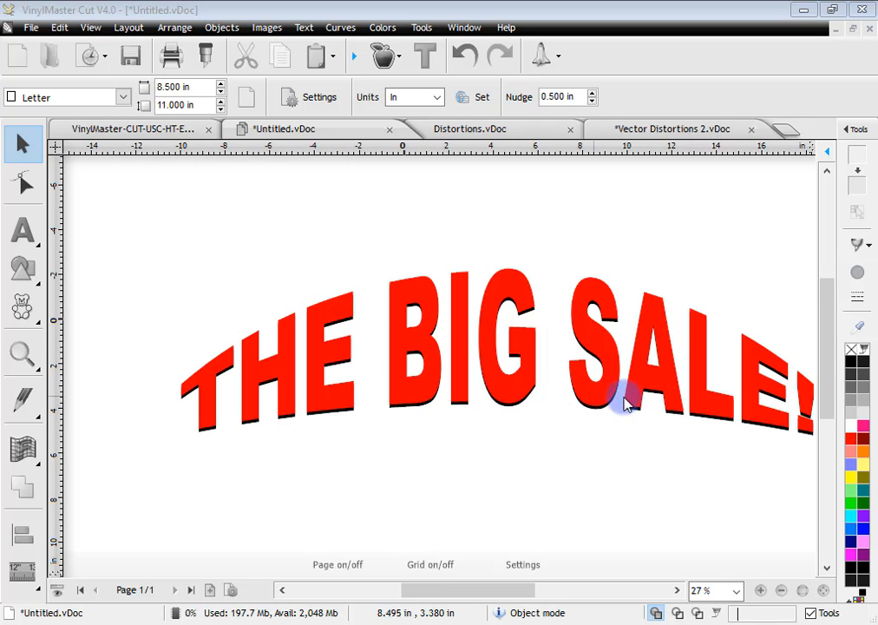
left_click_drag(511, 590, 521, 591)
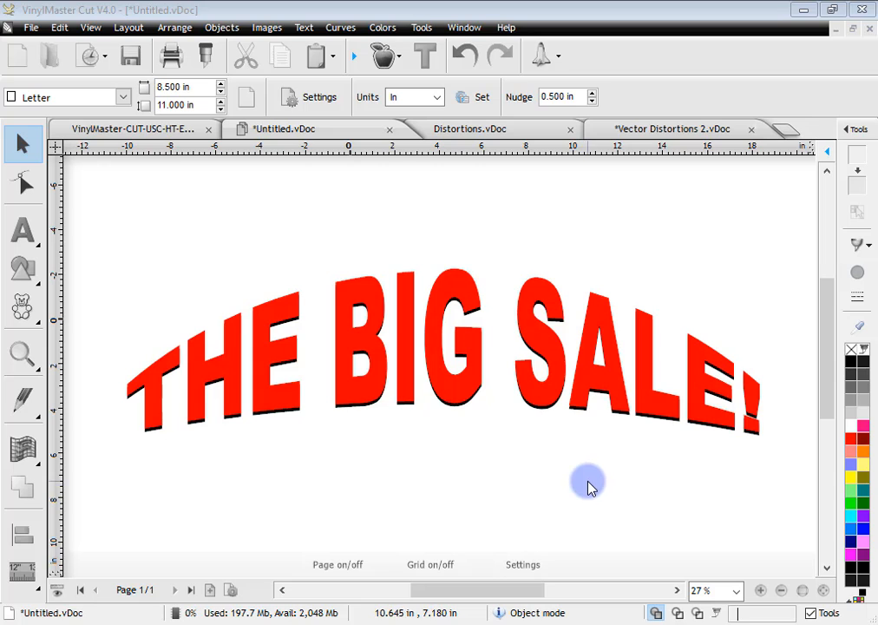
left_click(345, 413)
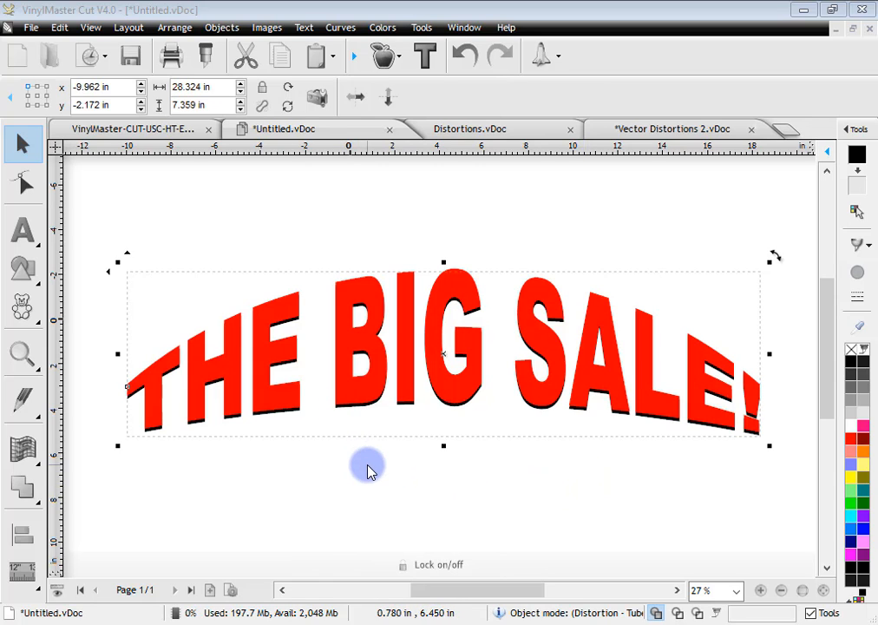
left_click(368, 469)
left_click(375, 387)
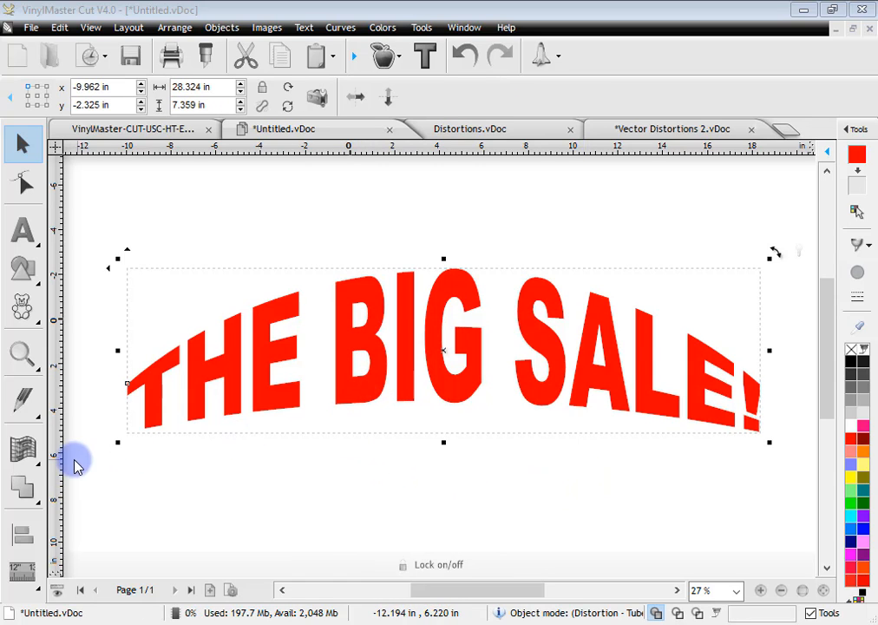
Raise the upper and lower curves of the red text's Cylinder distortion into a stronger arch about 8.5 in tall
left_click(28, 456)
left_click(187, 473)
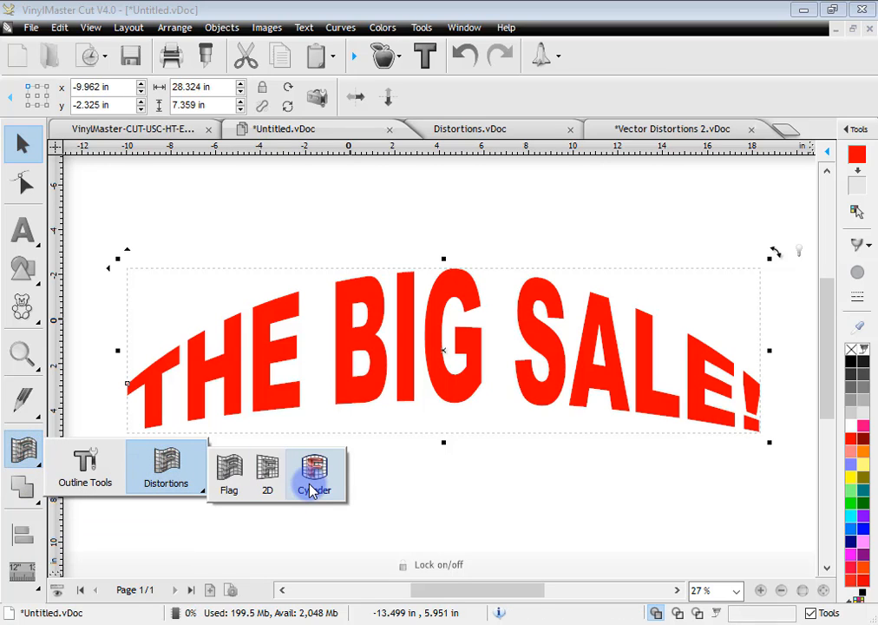
left_click(312, 490)
left_click(24, 186)
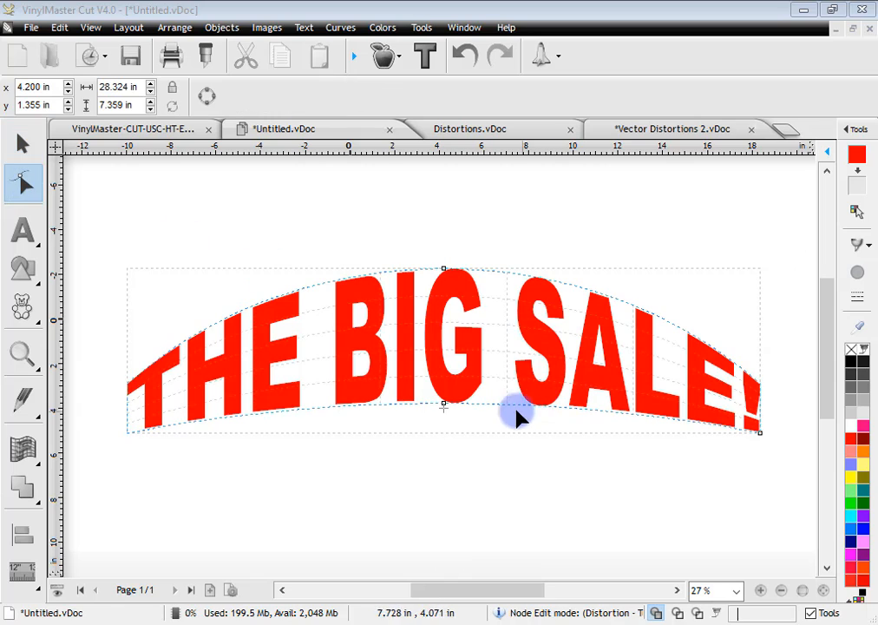
left_click_drag(444, 269, 444, 244)
left_click_drag(443, 404, 444, 393)
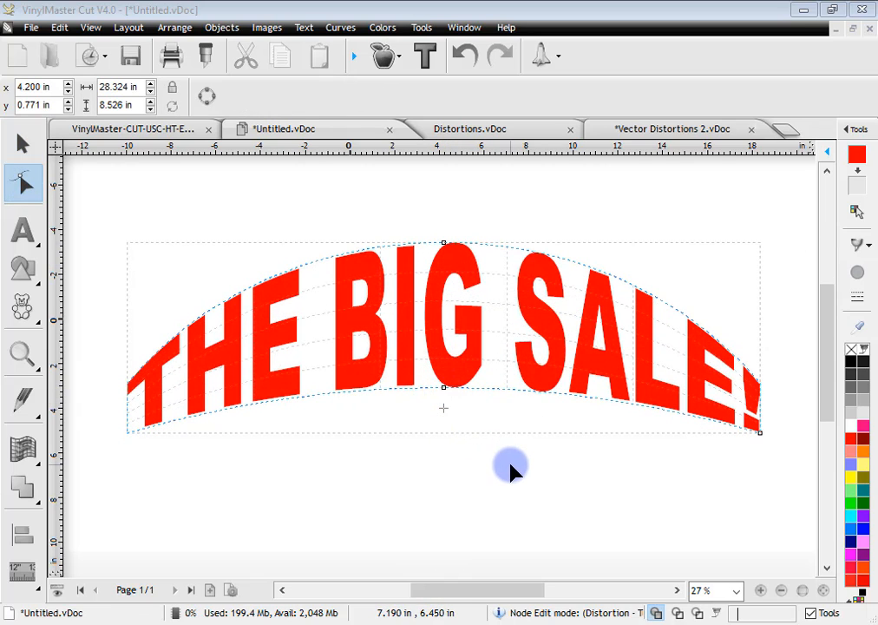
left_click(26, 149)
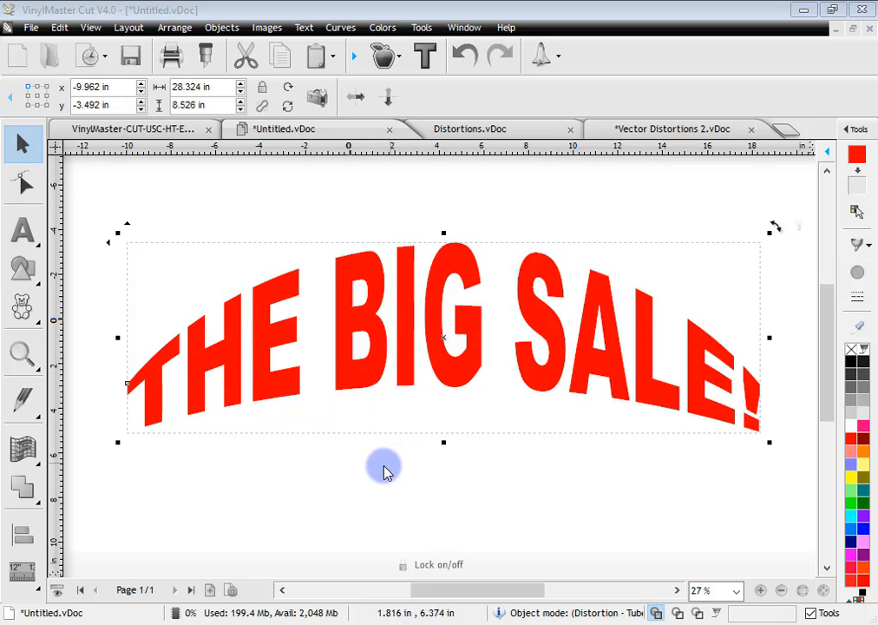
Preview a 1.00% outline around the arched text using the Outline Tools
left_click(33, 453)
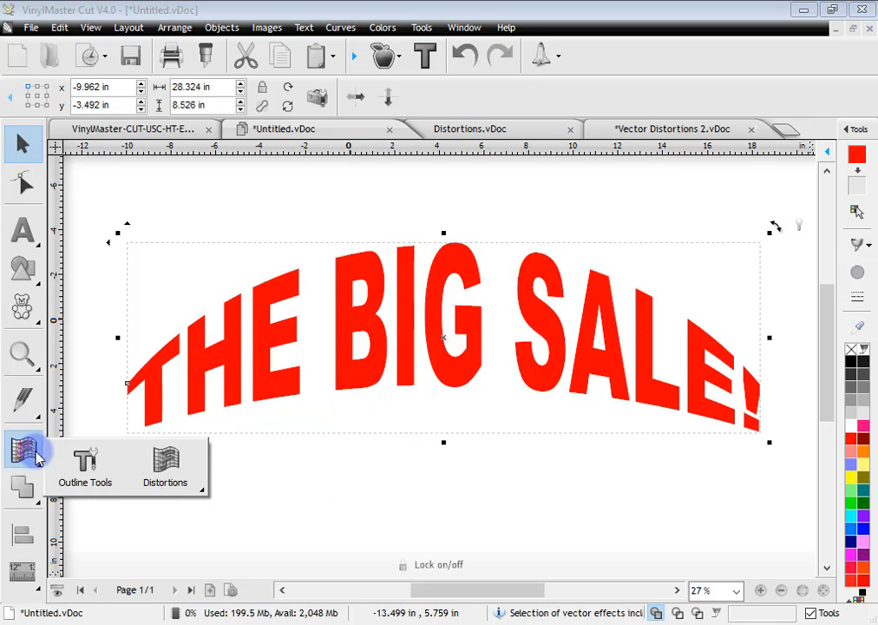
left_click(85, 466)
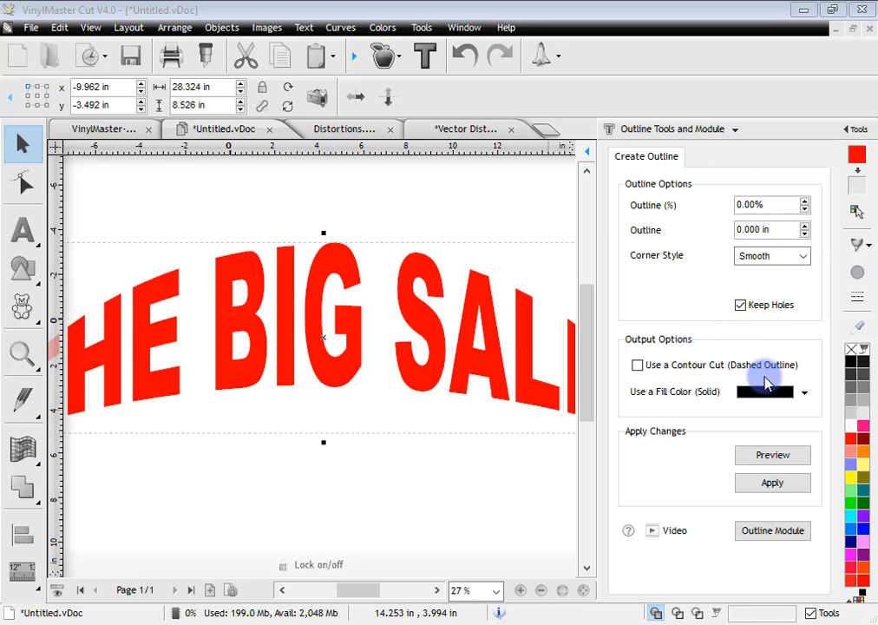
left_click(803, 200)
left_click(804, 200)
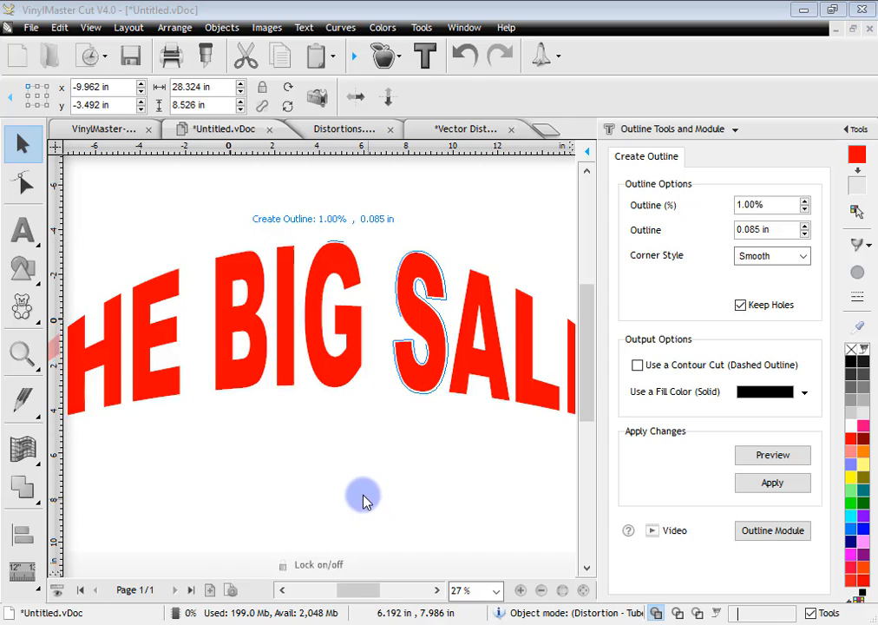
left_click(319, 435)
left_click(515, 357)
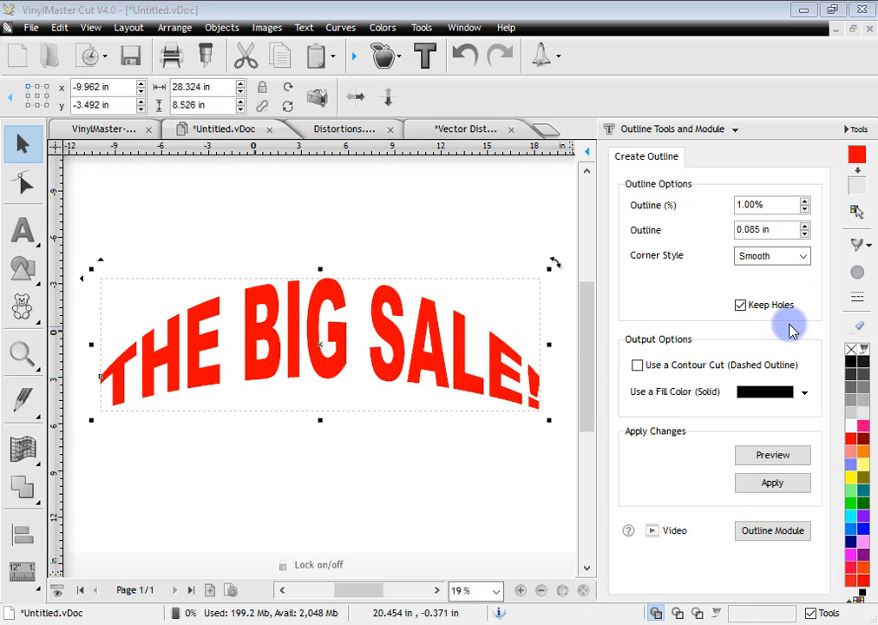
left_click(778, 462)
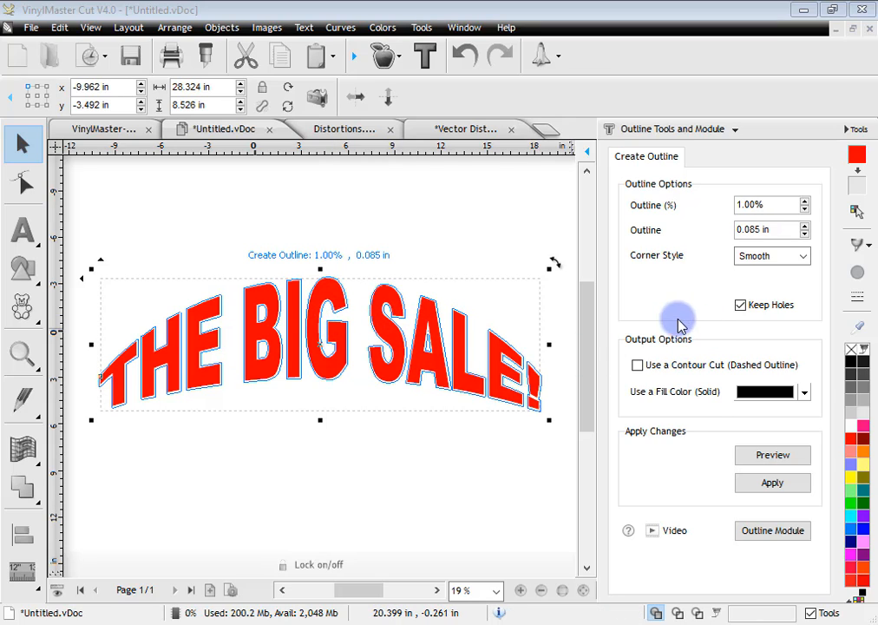
Try the Sharp corner style, return it to Smooth, and apply the 1.00% black outline to the arched text
left_click(778, 256)
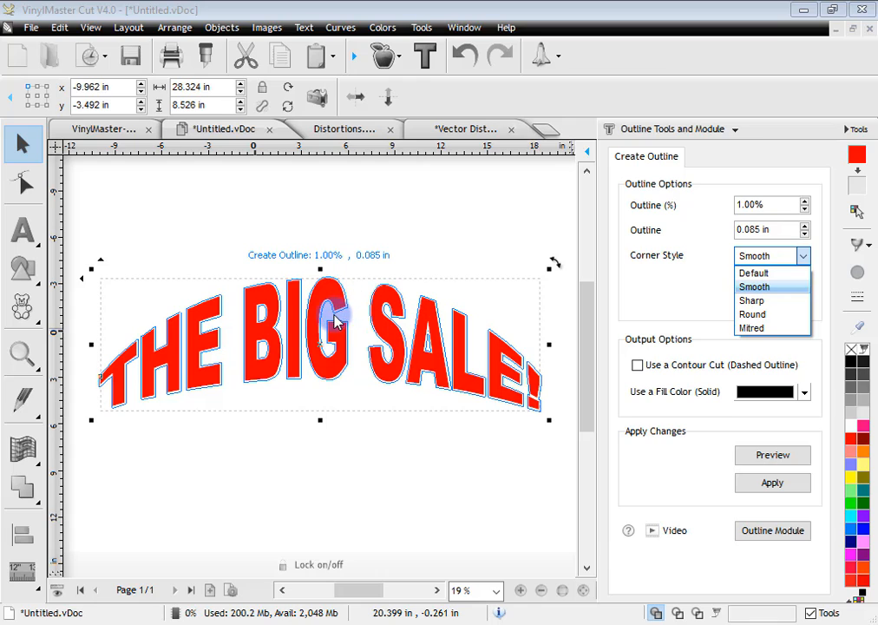
left_click(751, 300)
left_click(778, 256)
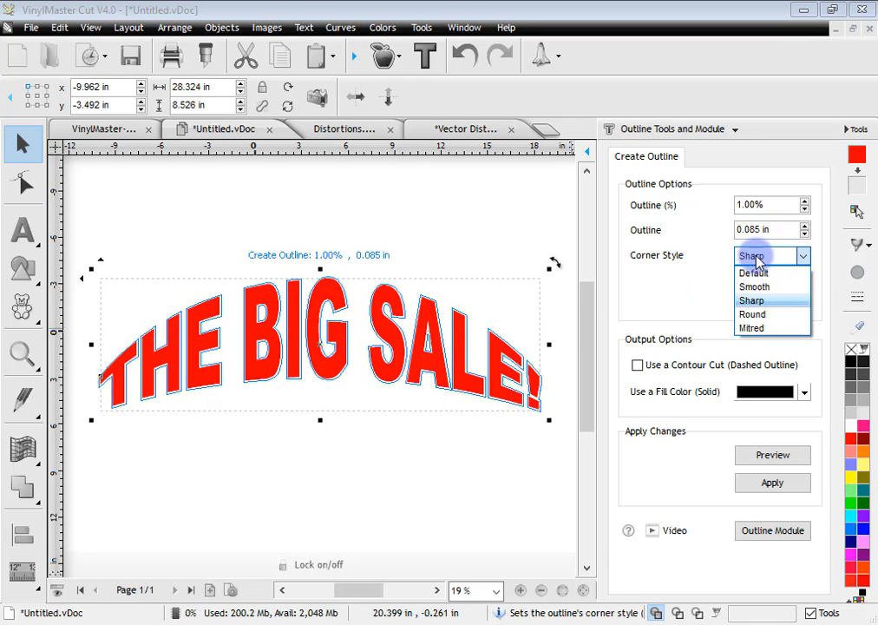
left_click(791, 284)
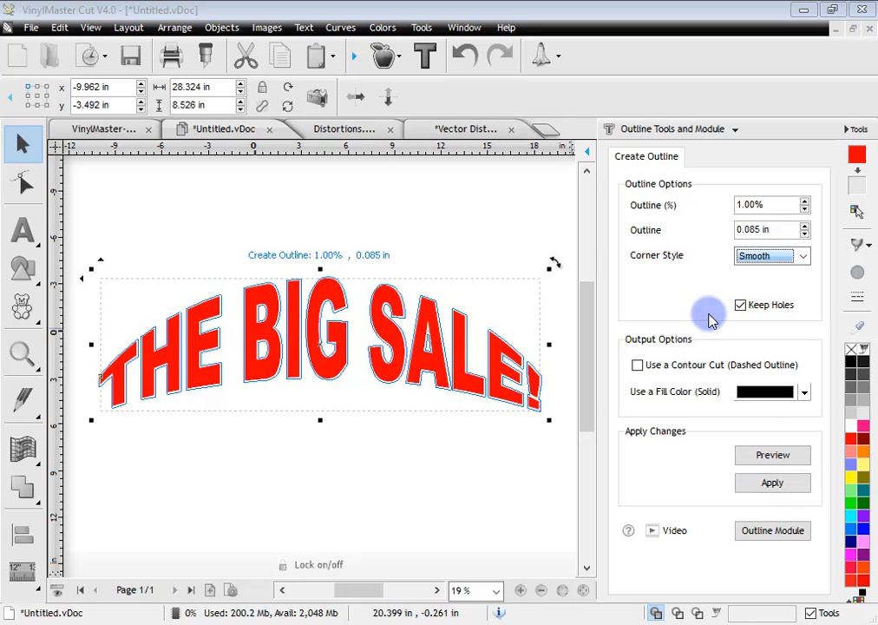
left_click(773, 483)
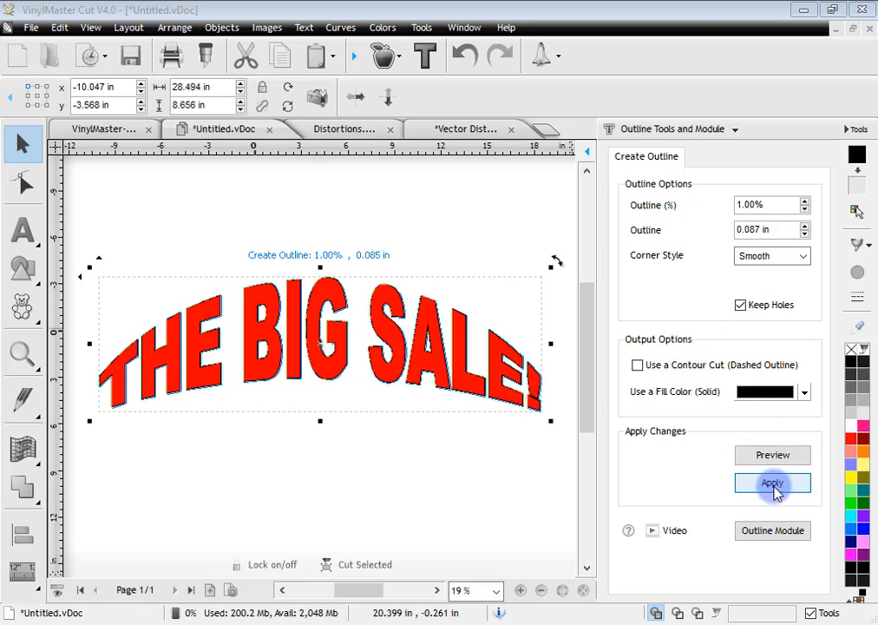
left_click(402, 479)
scroll(334, 362, "up", 2)
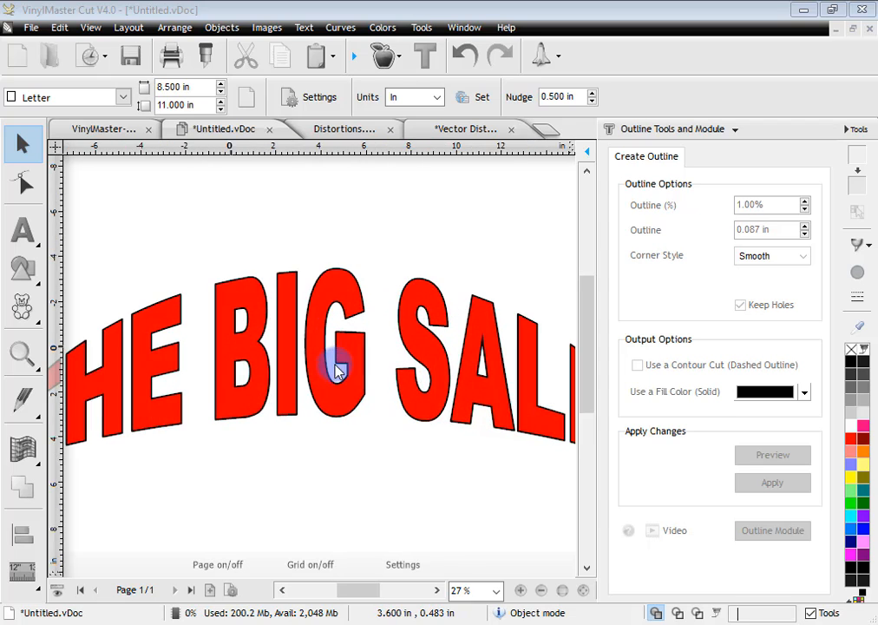
scroll(319, 368, "down", 1)
scroll(320, 308, "down", 2)
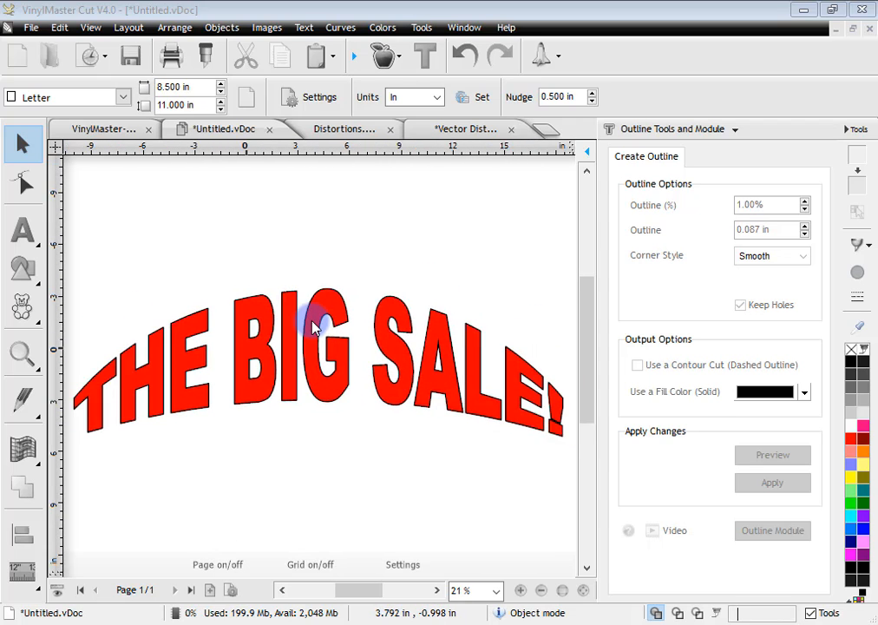
Move the red text straight down below its black outline, then undo the move
left_click(216, 327)
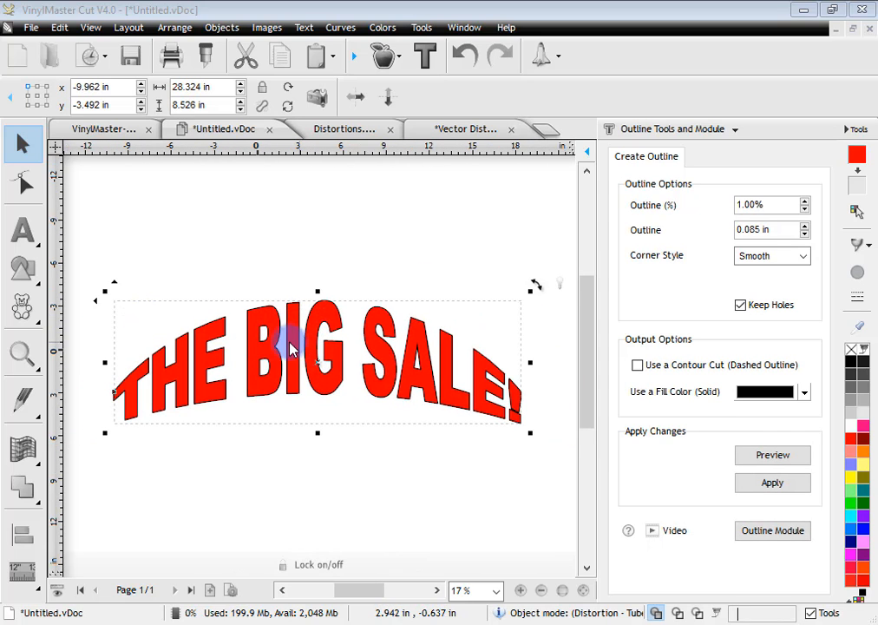
left_click_drag(119, 295, 108, 402)
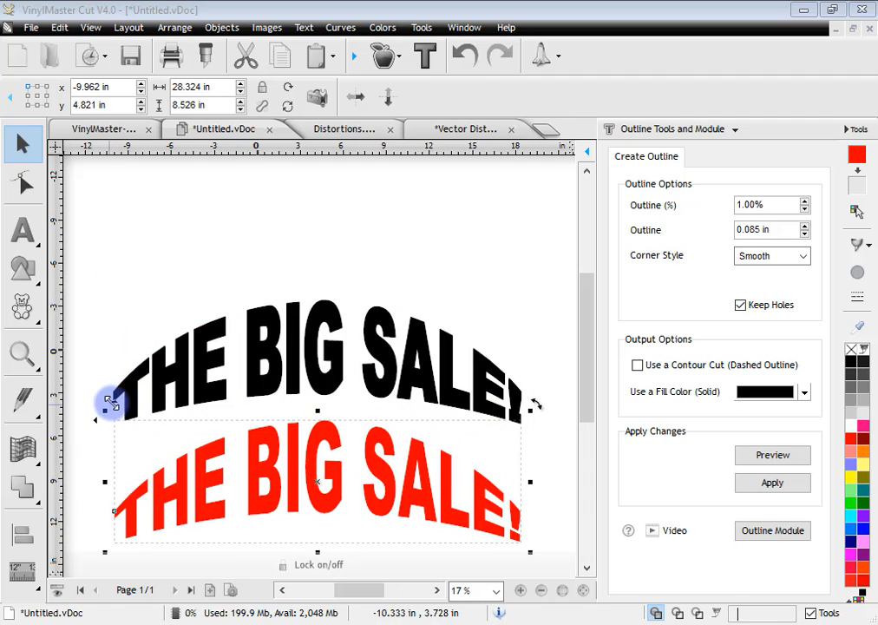
left_click(334, 444)
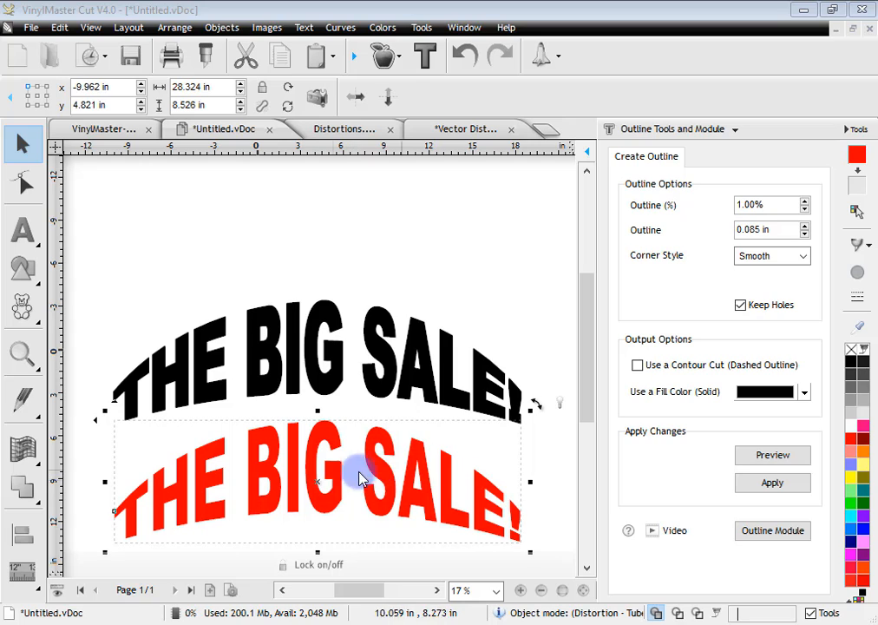
scroll(260, 489, "down", 1)
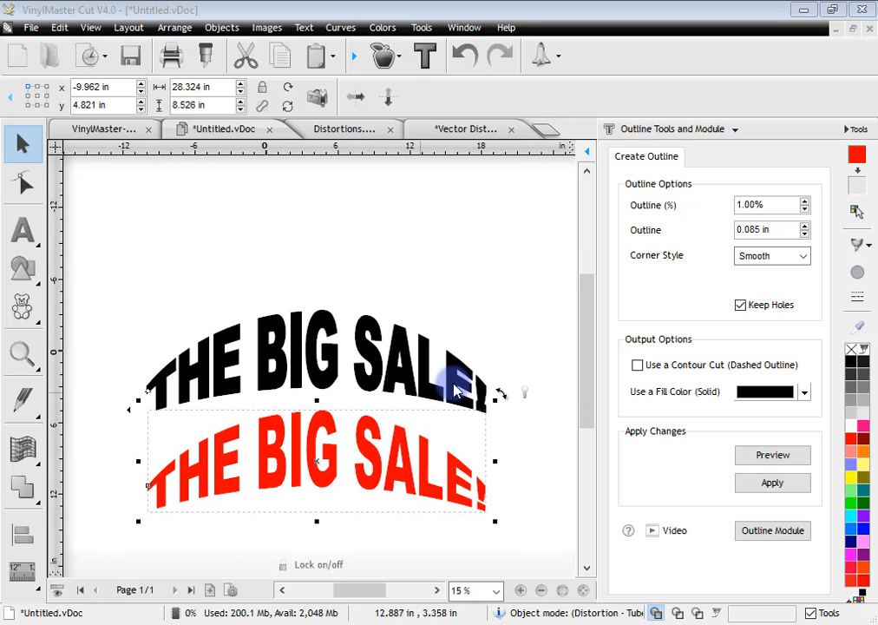
left_click(466, 57)
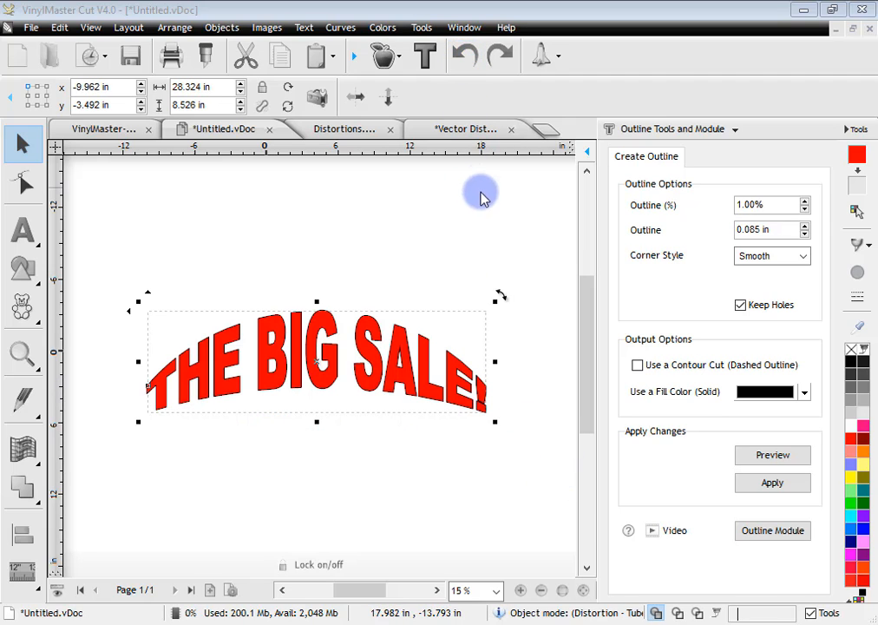
left_click(480, 190)
scroll(337, 325, "up", 3)
scroll(328, 358, "up", 1)
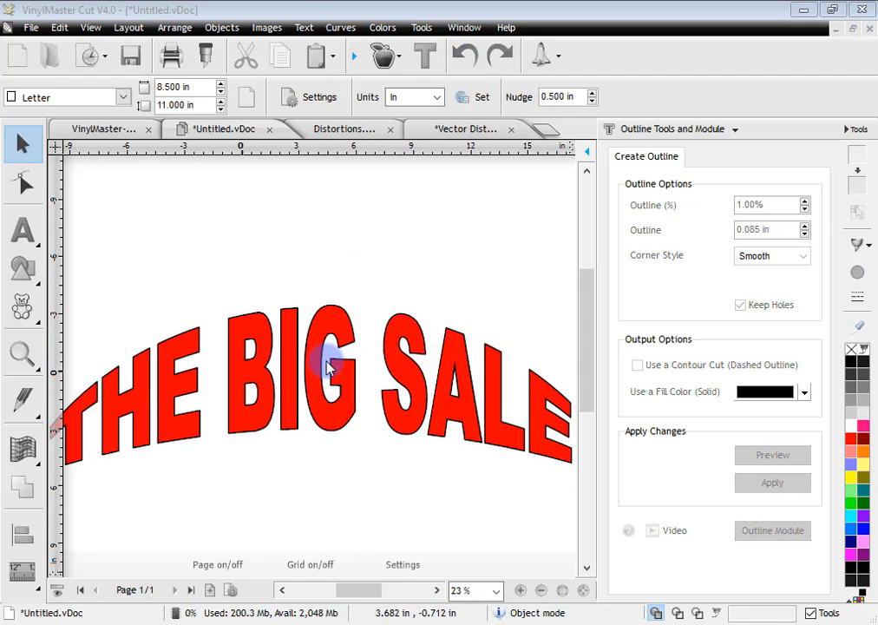
scroll(326, 364, "down", 2)
Move the red text down off its black outline and delete the outline
left_click(299, 372)
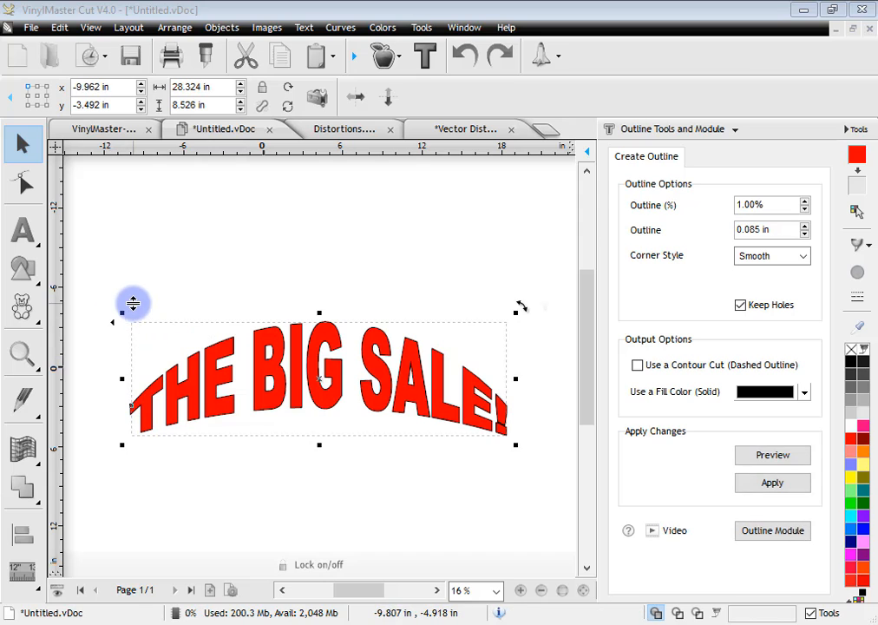
left_click_drag(131, 304, 131, 383)
left_click(298, 370)
key("Delete")
left_click(245, 401)
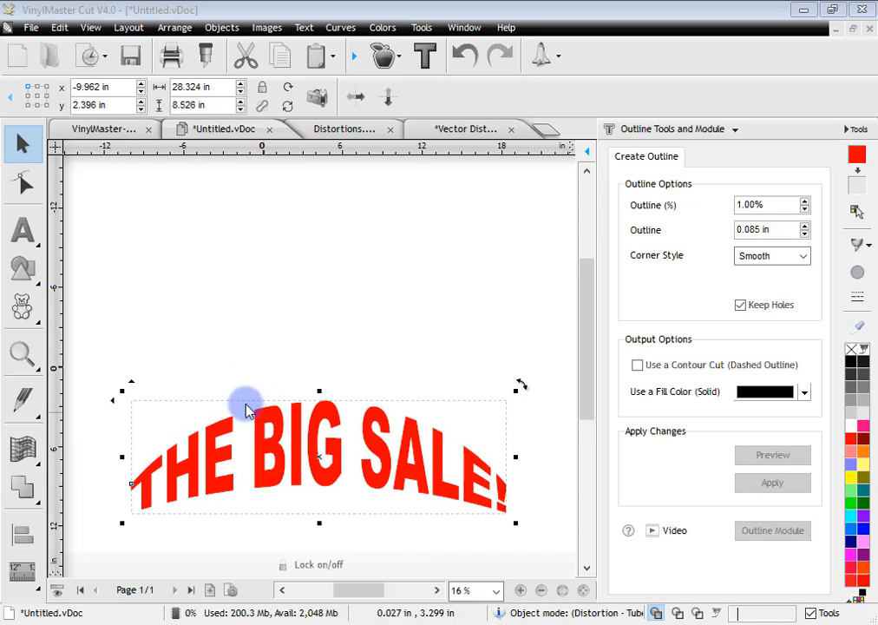
Move the red arched text straight up to a y position of about -7 in
left_click(136, 383)
left_click(176, 443)
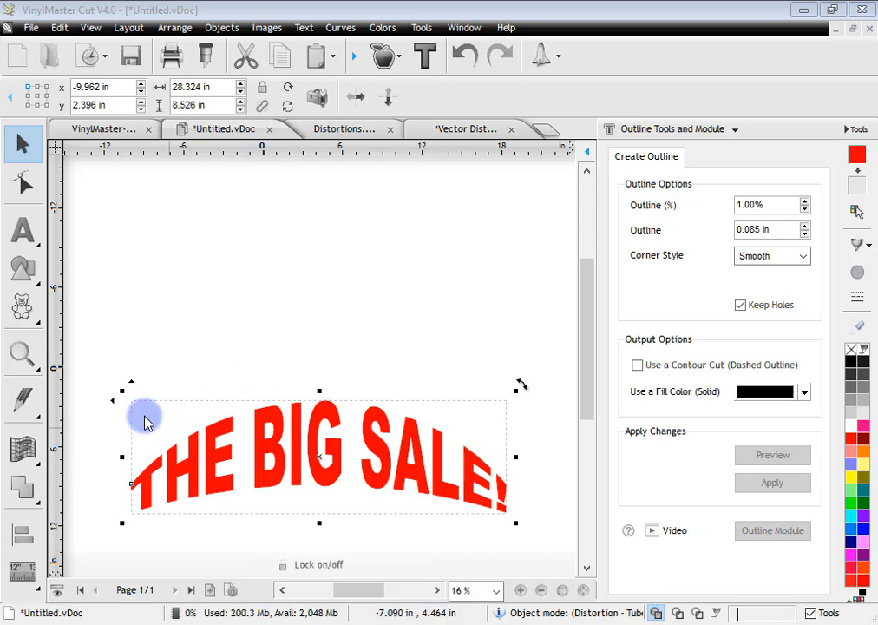
left_click_drag(129, 384, 136, 262)
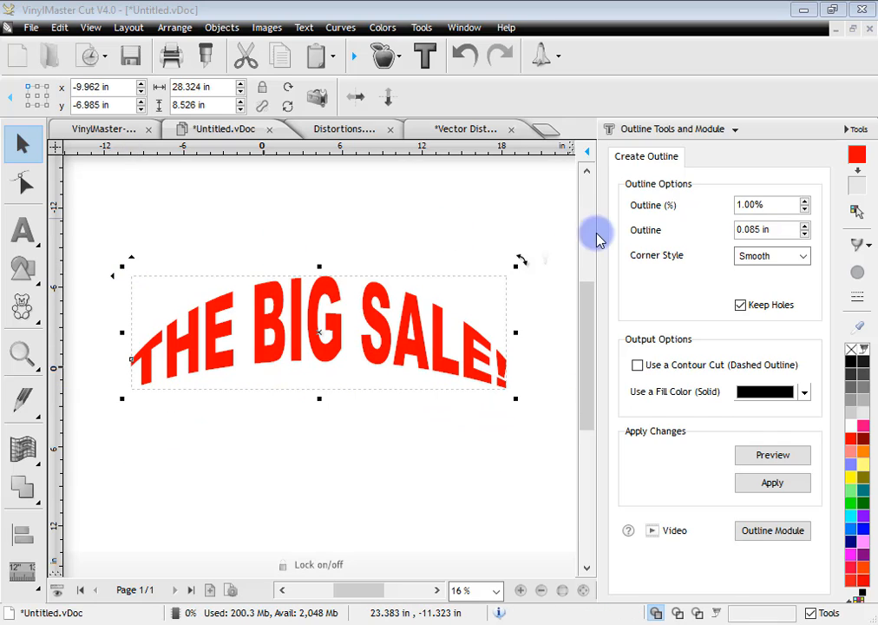
Open the Outline Module for the arched text and raise the outline percentage in stages to 12.50%
left_click(772, 530)
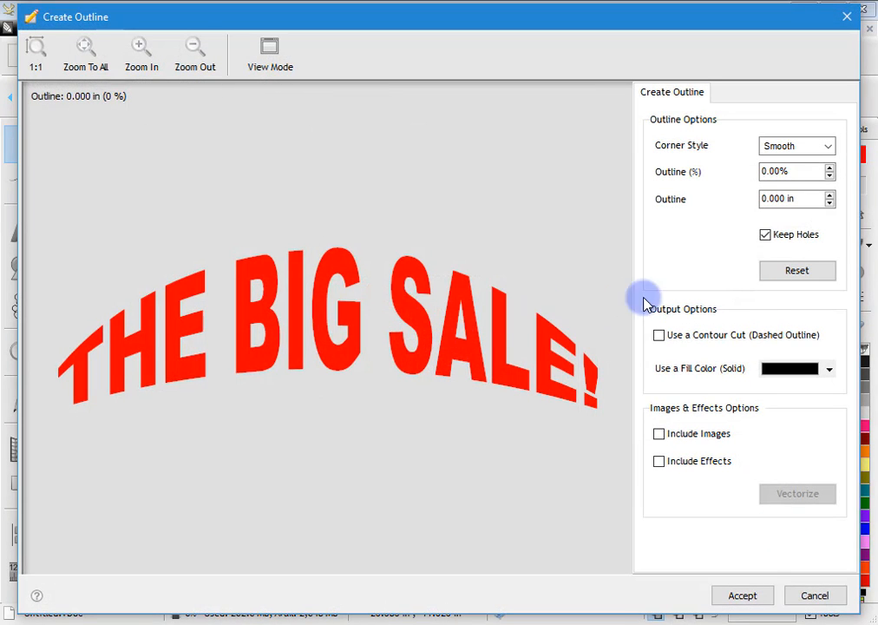
left_click(829, 169)
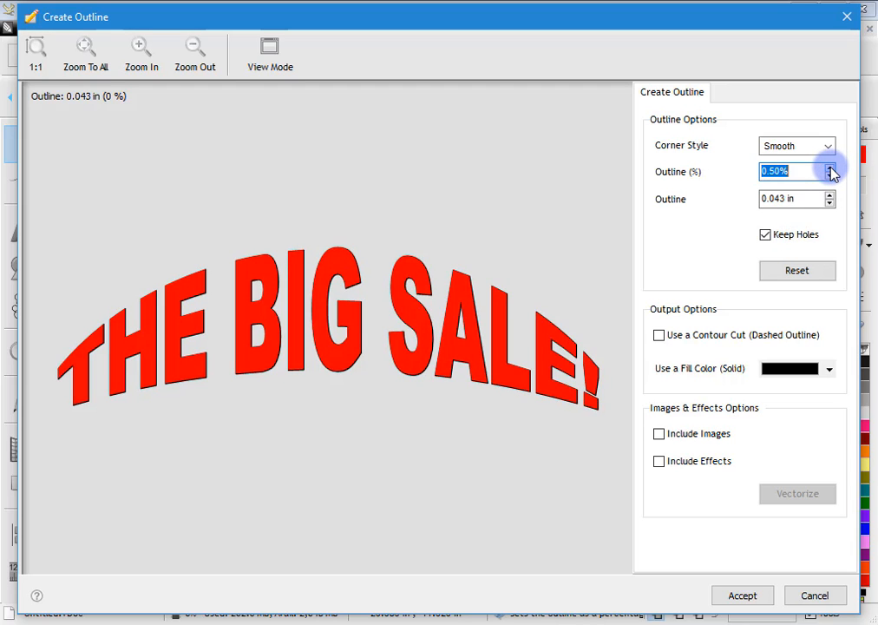
left_click(829, 169)
left_click(829, 169)
left_click(830, 170)
left_click(830, 170)
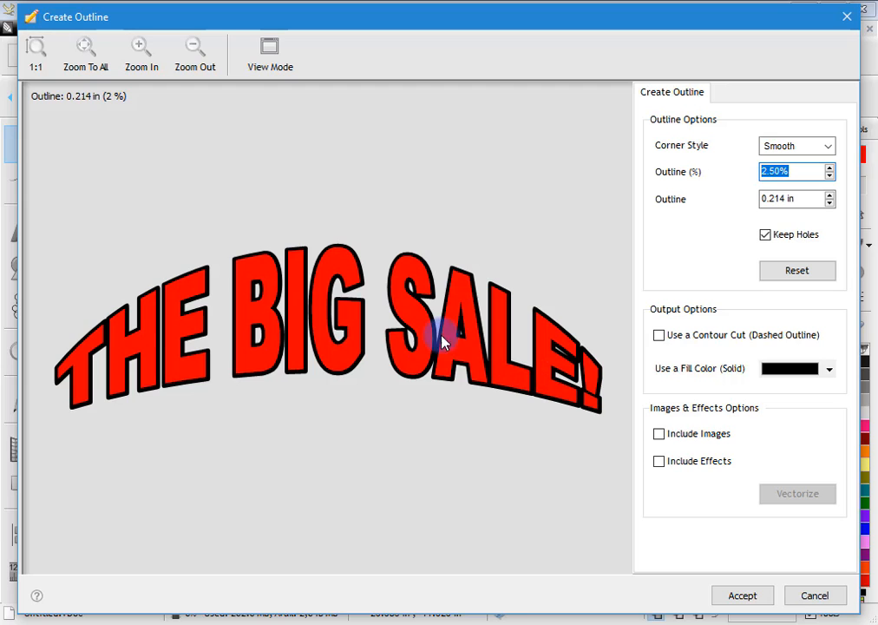
left_click(830, 170)
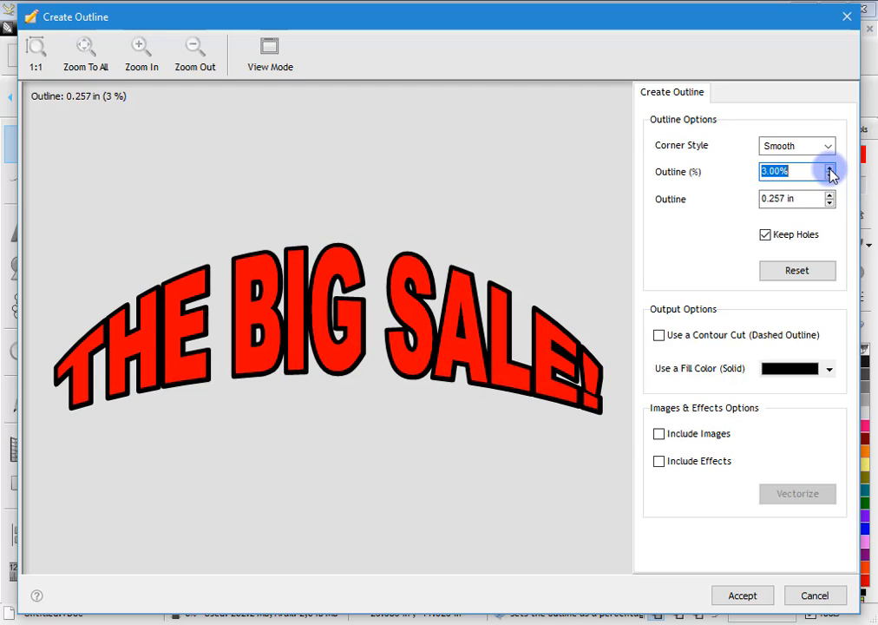
left_click(831, 170)
left_click(830, 170)
left_click(830, 170)
left_click(830, 170)
left_click(830, 170)
left_click(830, 170)
left_click(830, 170)
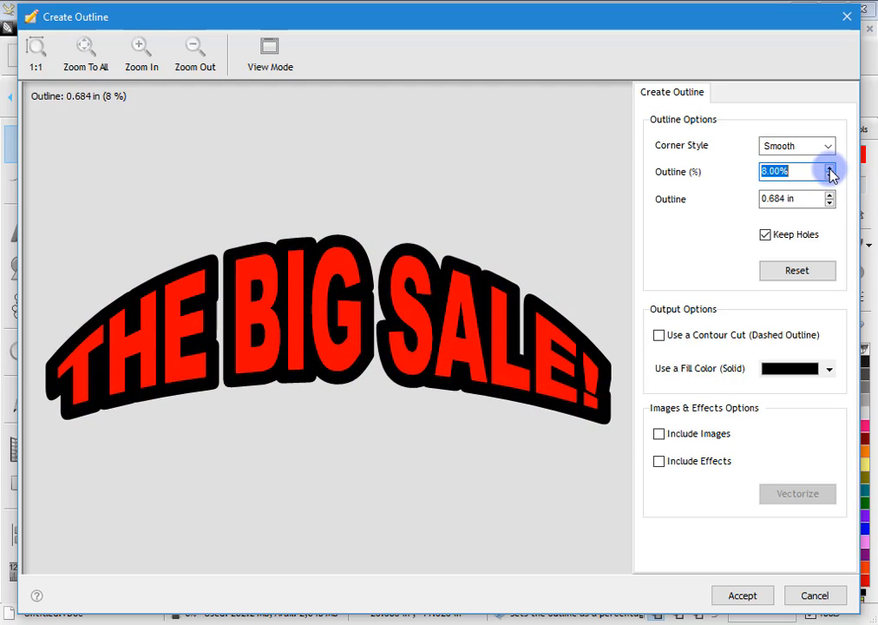
left_click(830, 170)
left_click(831, 170)
left_click(830, 170)
left_click(830, 170)
left_click(830, 170)
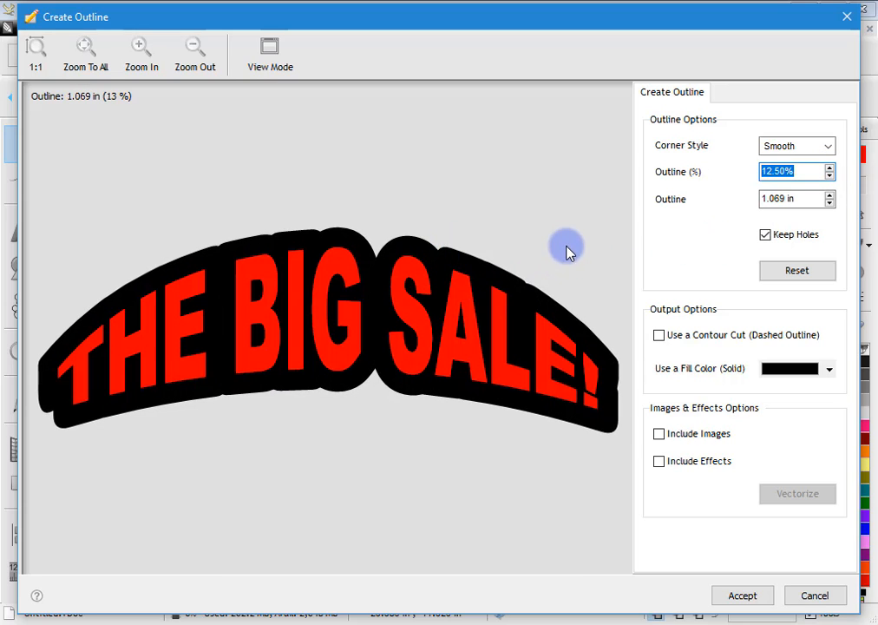
Set the arched text's outline width to 0.25 in, keeping holes enabled
left_click(799, 198)
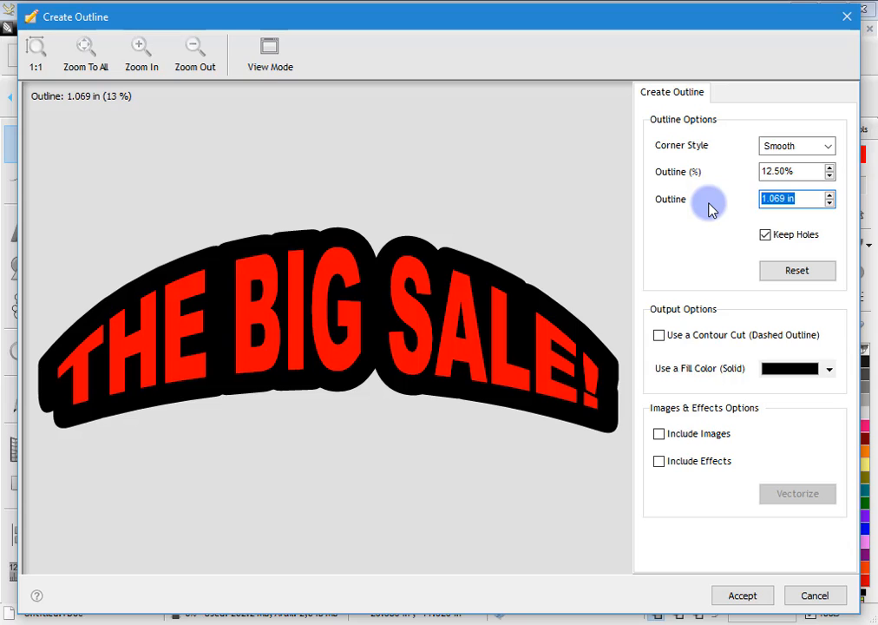
type(".25")
key("Return")
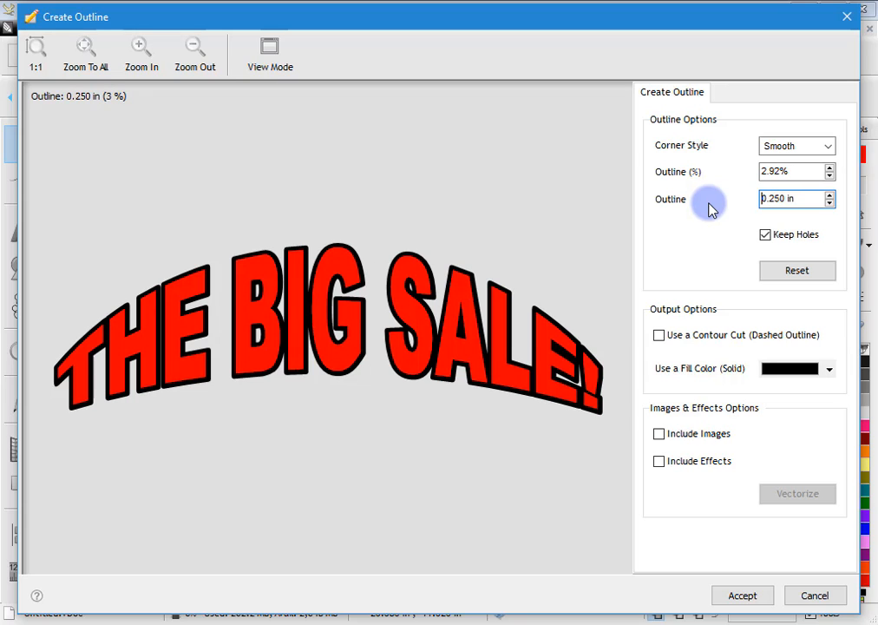
left_click(799, 241)
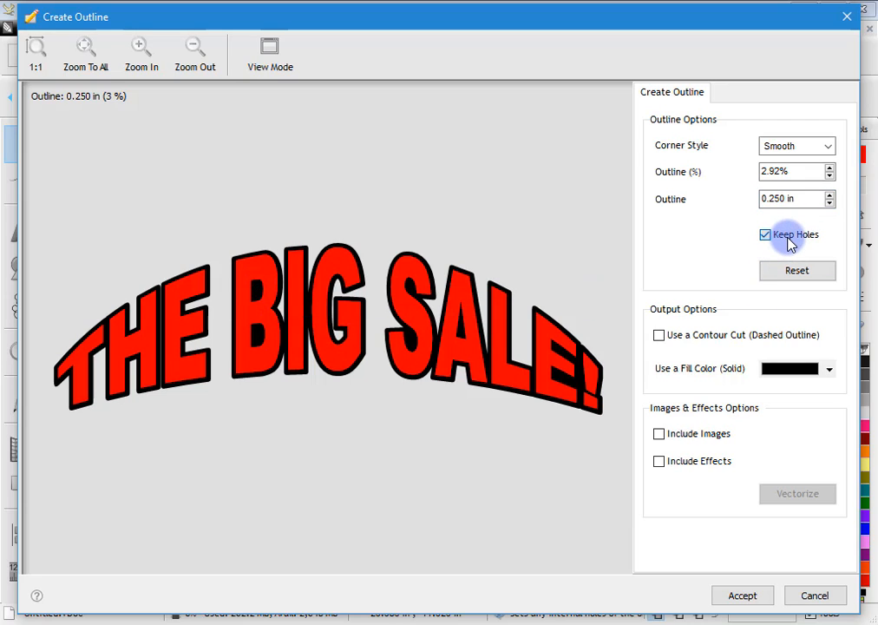
Give the outline a solid yellow fill, switch it to a dashed contour cut, and apply it to the text
left_click(785, 369)
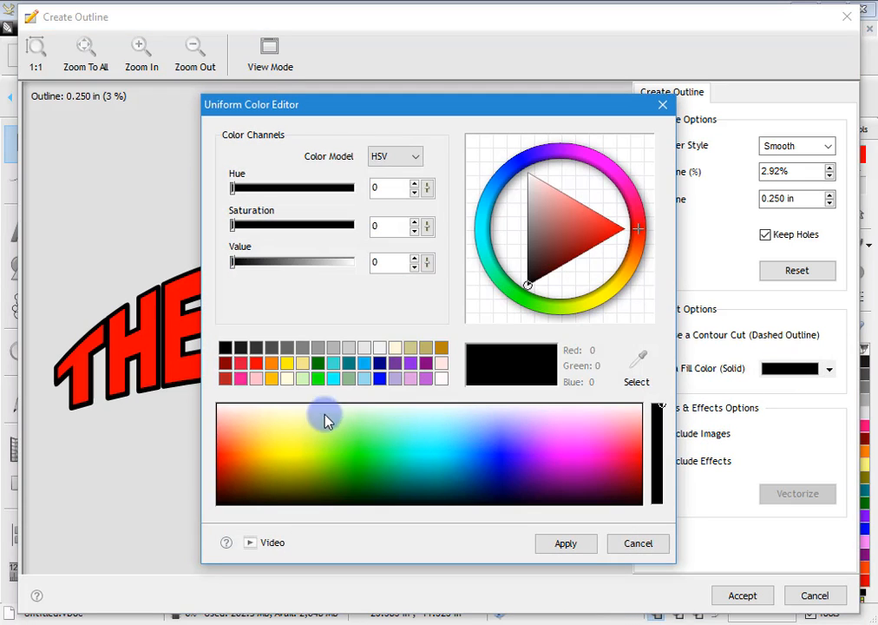
left_click(287, 363)
left_click(565, 544)
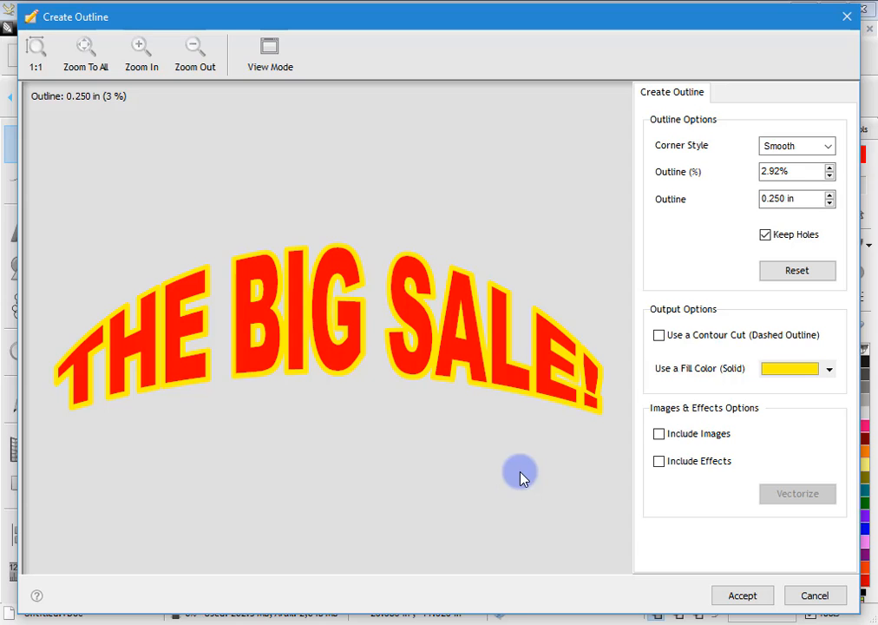
left_click(657, 337)
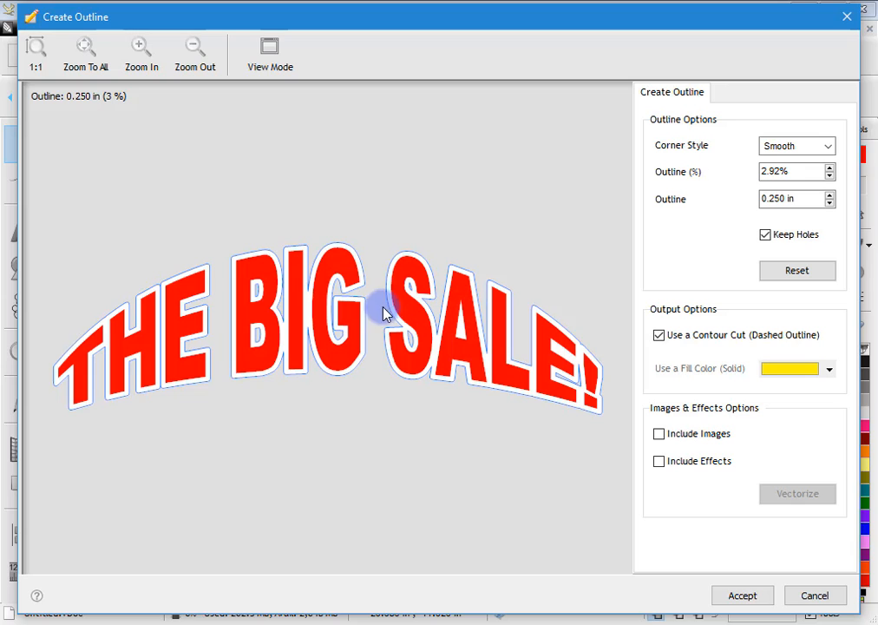
left_click(744, 596)
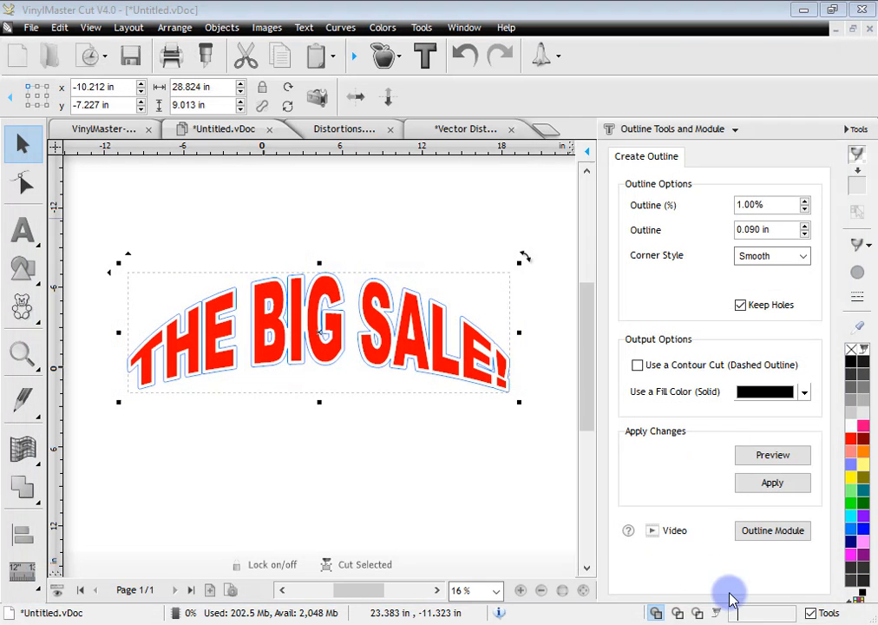
Select the red text together with its contour, examine the Create Cut Contour options, and cancel without applying
left_click(471, 464)
left_click(457, 359)
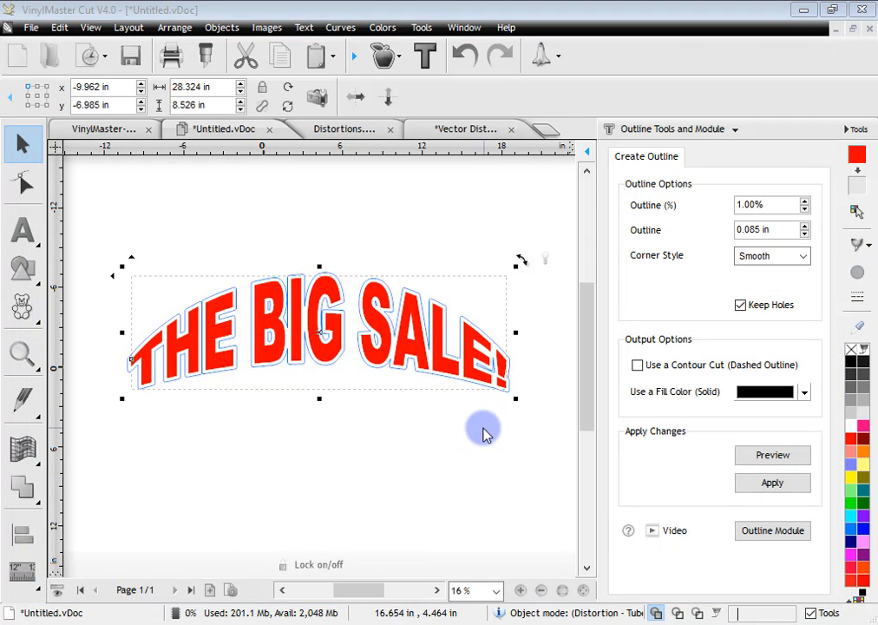
left_click_drag(537, 432, 86, 255)
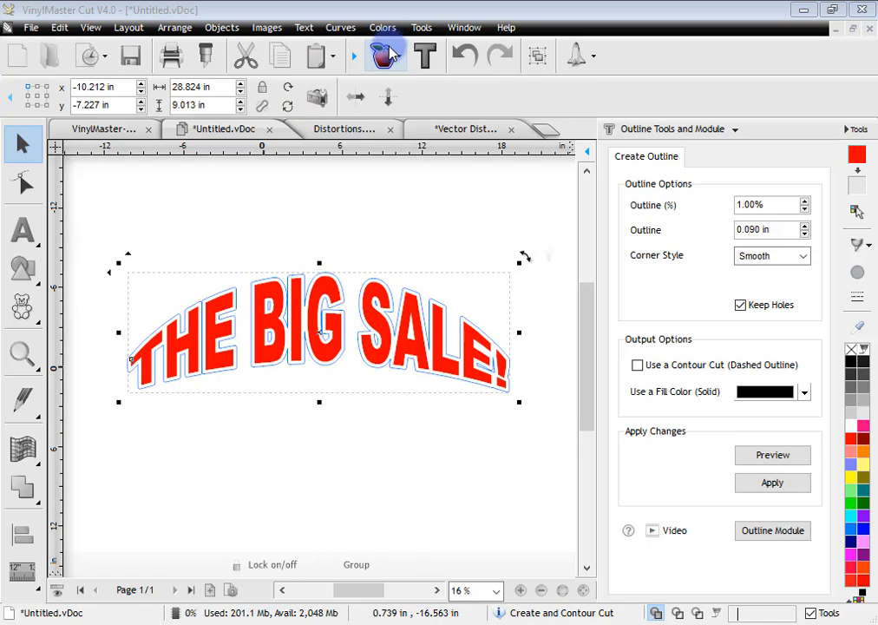
left_click(388, 54)
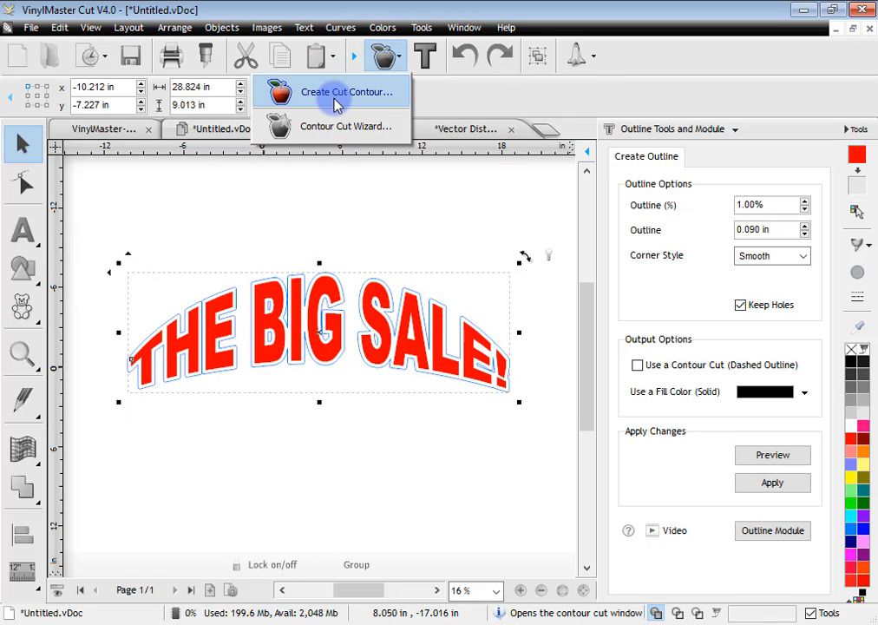
left_click(337, 105)
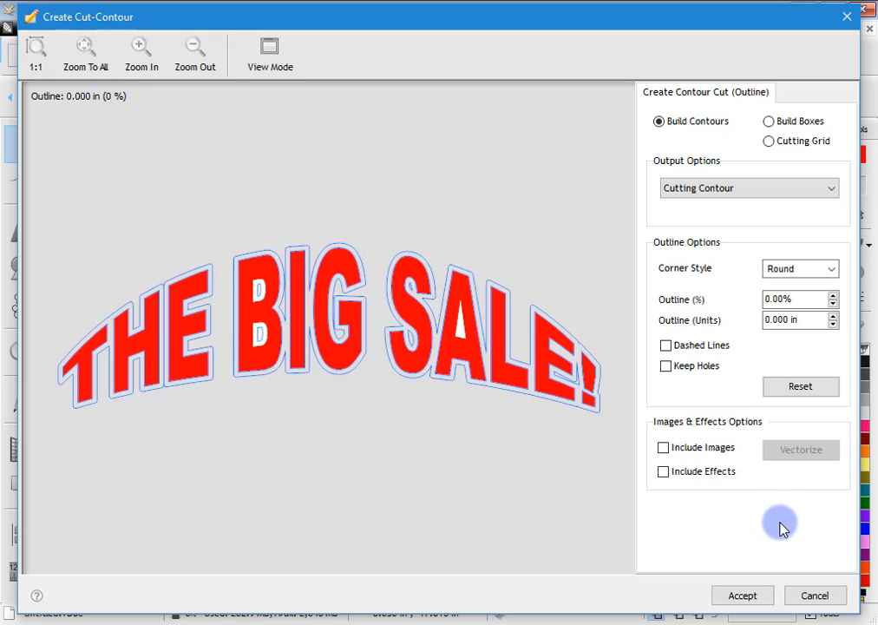
left_click(813, 592)
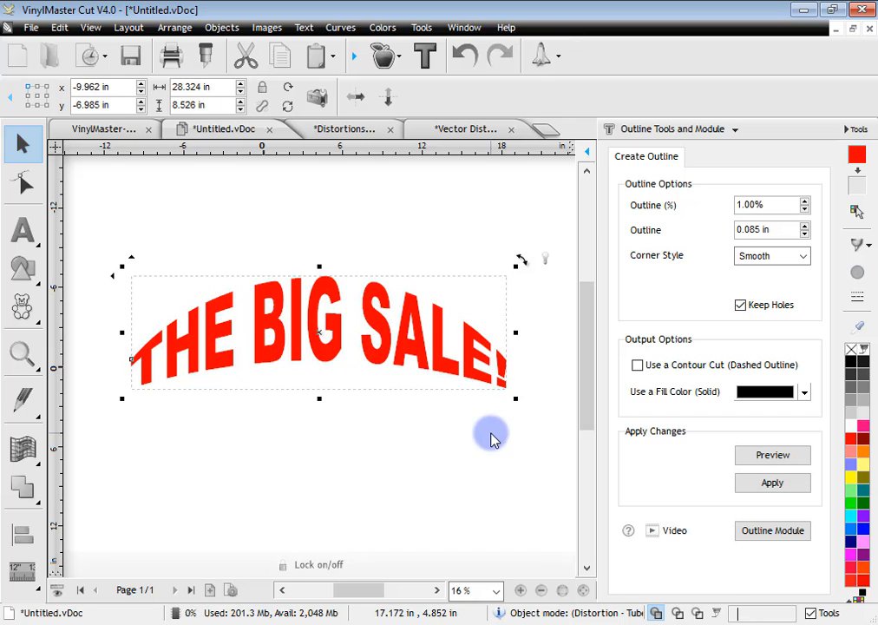
Open the Outline Module for the red arched text and set the outline width to 0.5 in
left_click(772, 530)
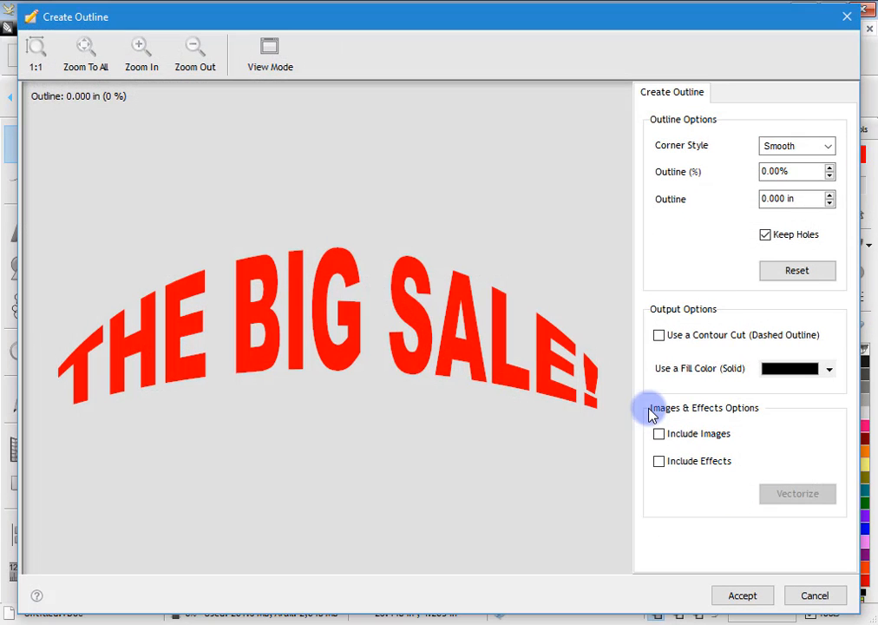
left_click(830, 168)
left_click(830, 168)
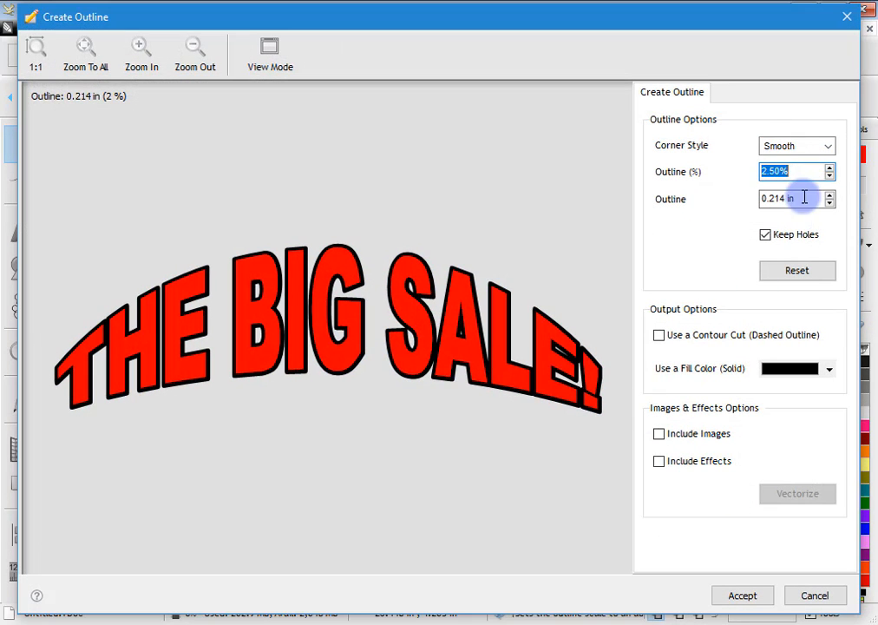
left_click_drag(812, 171, 717, 180)
left_click_drag(804, 200, 697, 194)
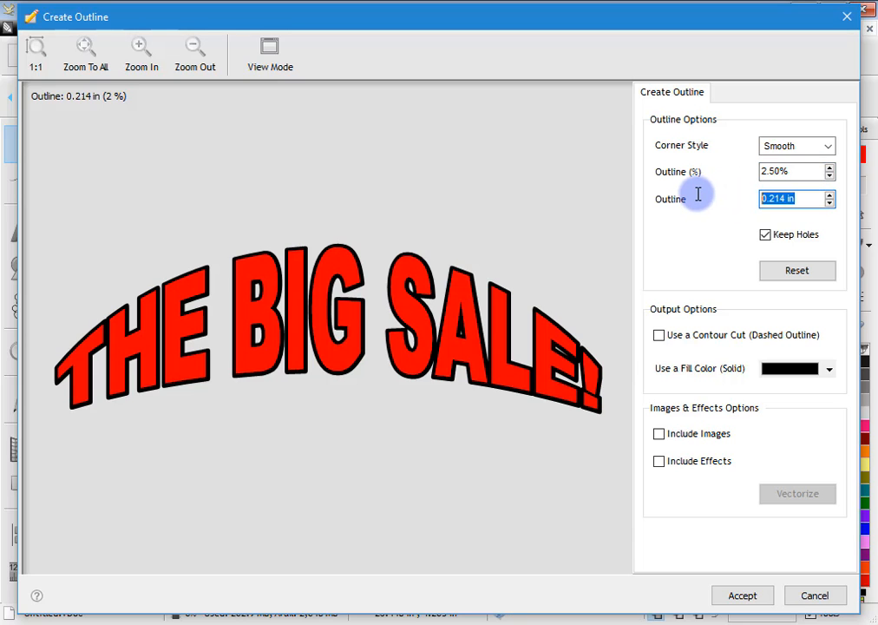
key("Return")
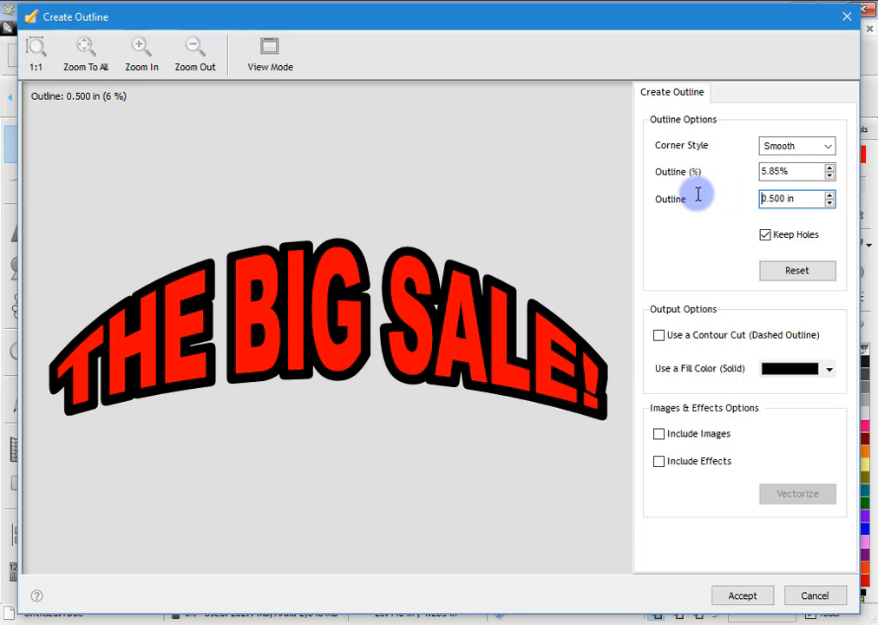
Fill the arched text's outline with solid yellow and accept the outline
left_click(777, 367)
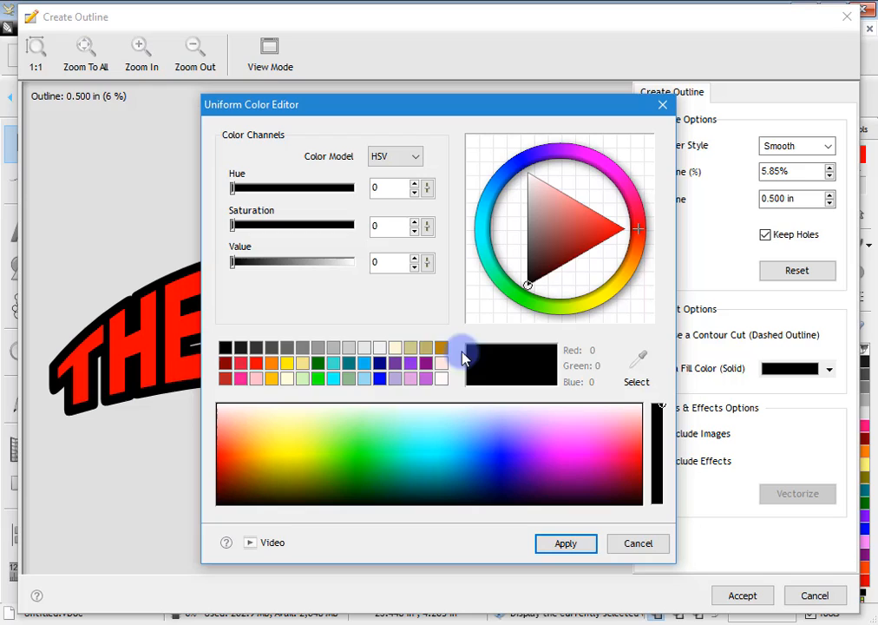
left_click(287, 362)
left_click(573, 546)
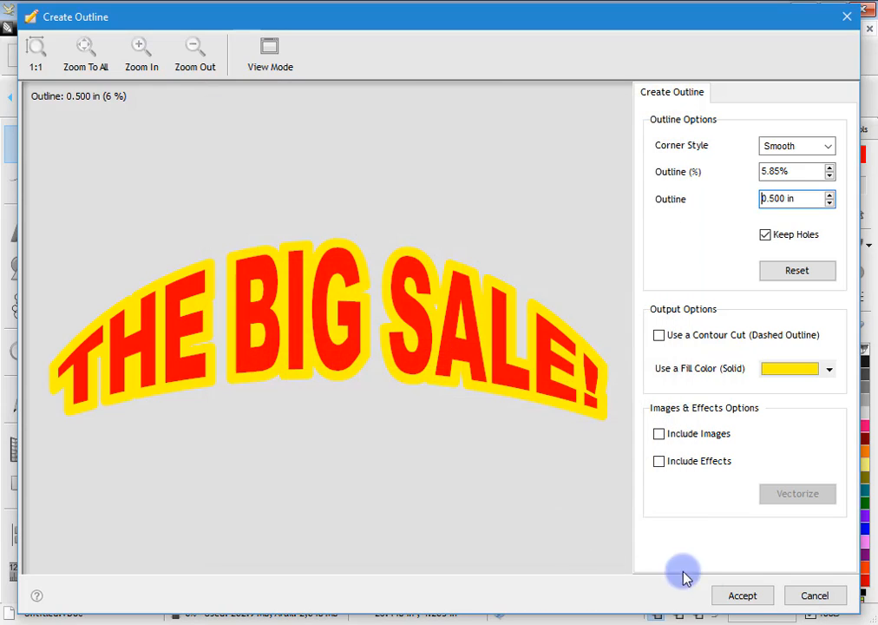
left_click(745, 596)
Move the red text straight down off its yellow outline and select the outline shape
left_click(514, 480)
left_click(256, 321)
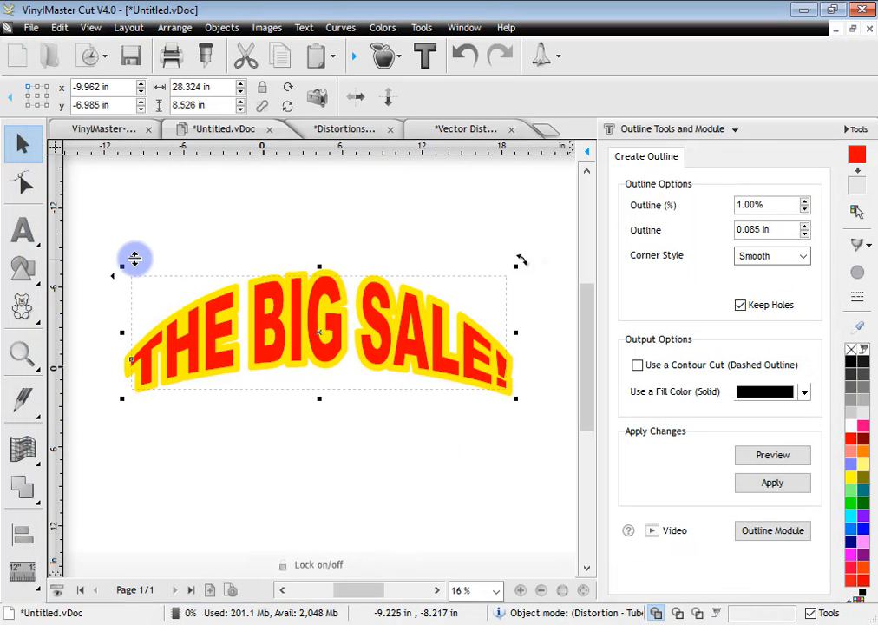
left_click_drag(131, 259, 141, 363)
left_click(240, 327)
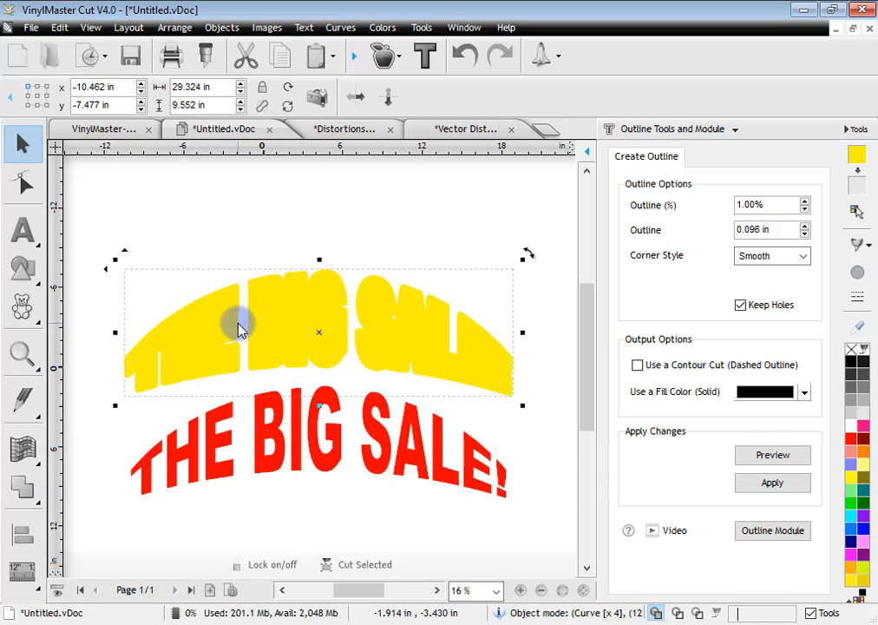
Examine the yellow outline and red text in wireframe view, and return to the filled view
left_click(315, 237)
left_click(676, 612)
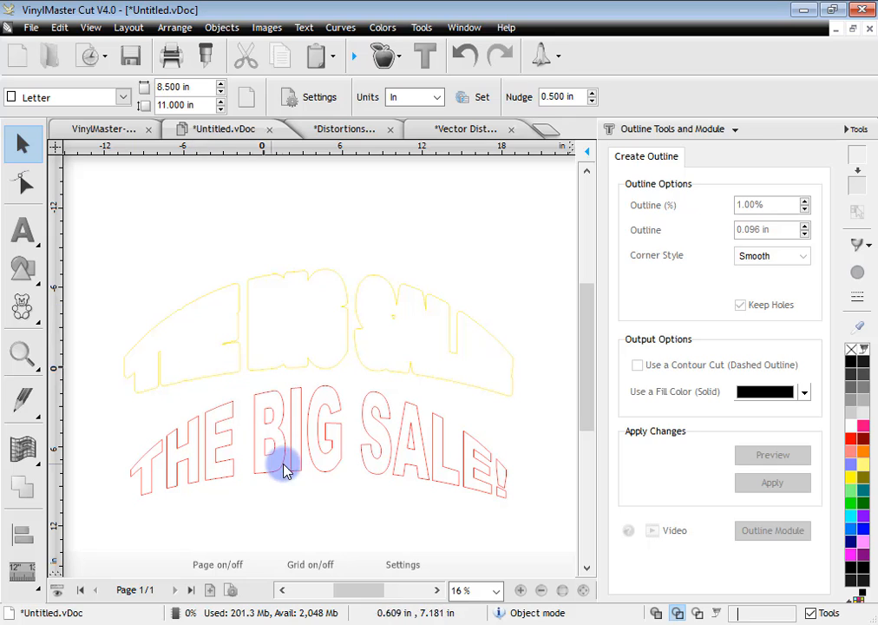
left_click(656, 613)
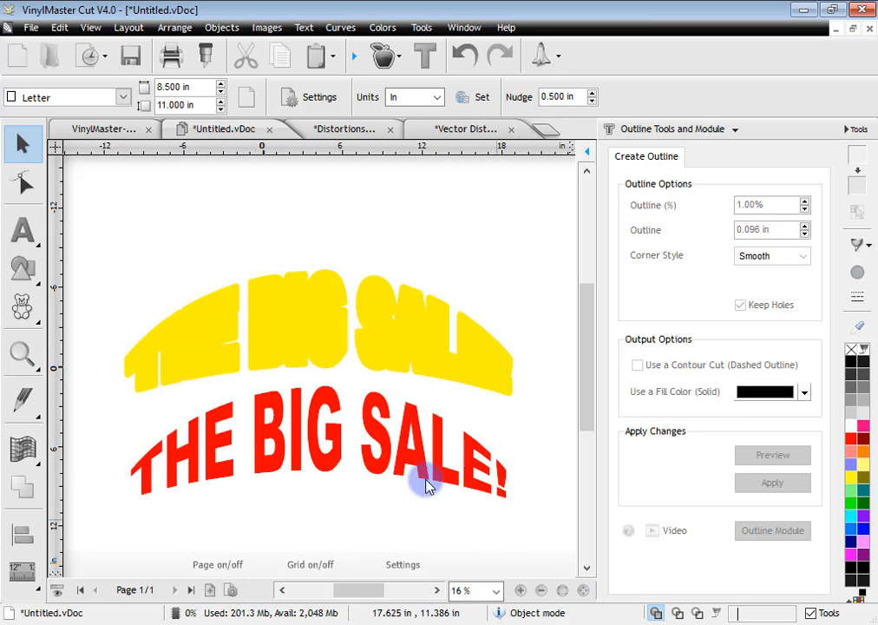
Undo the red text's move off its yellow outline and clear the selection
left_click(363, 457)
left_click(467, 64)
left_click(418, 236)
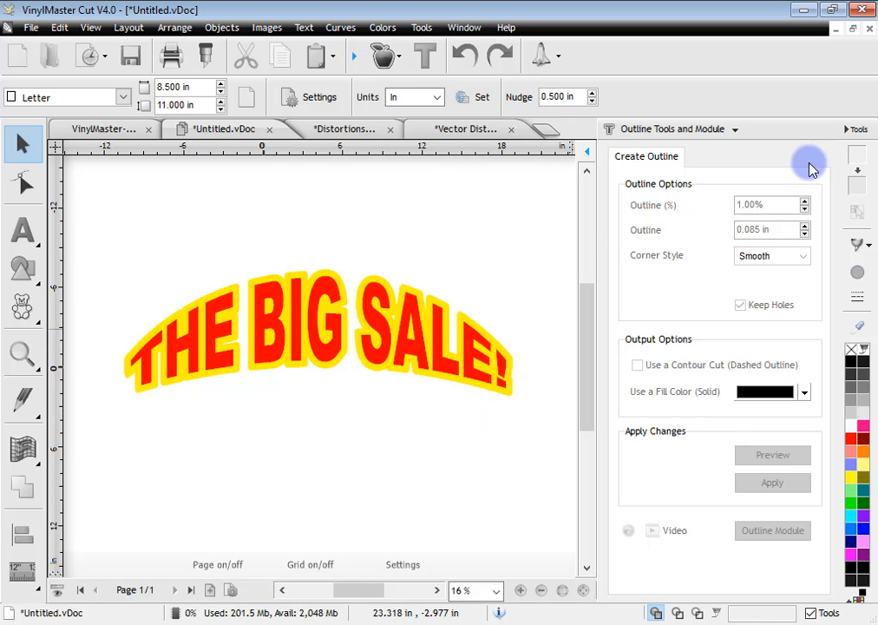
Hide the outline tools pane and look at the distortion types available for the red arched text
left_click(856, 129)
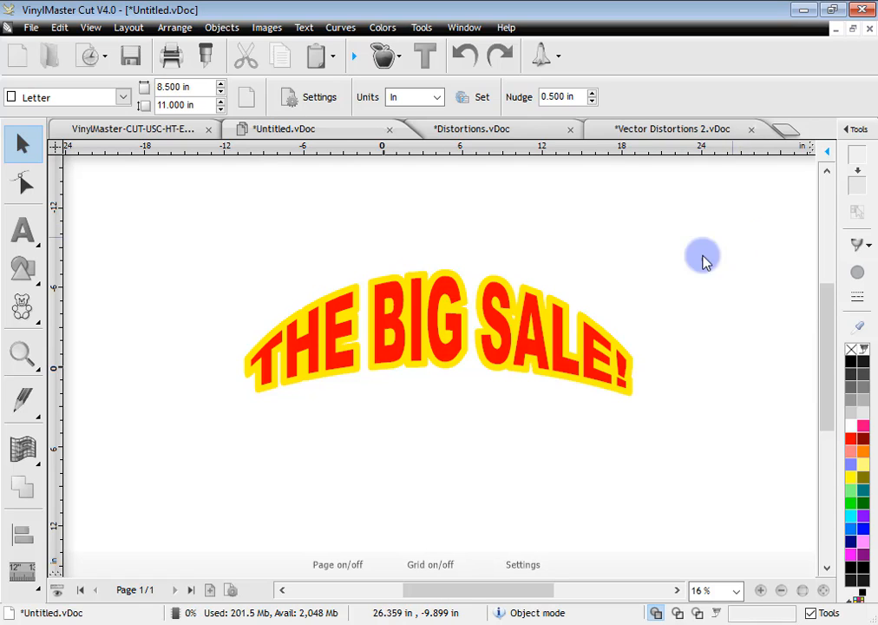
left_click(446, 247)
left_click(16, 456)
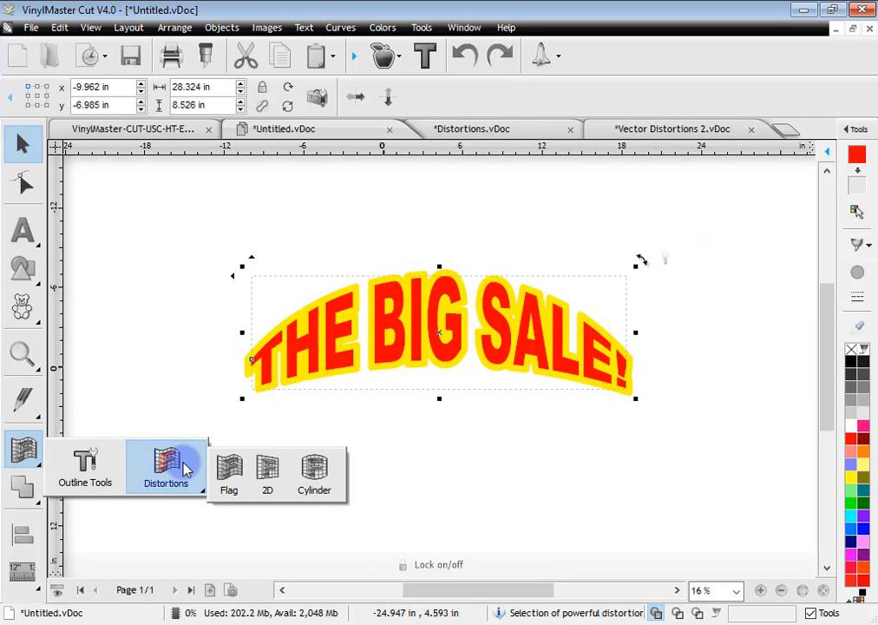
left_click(436, 464)
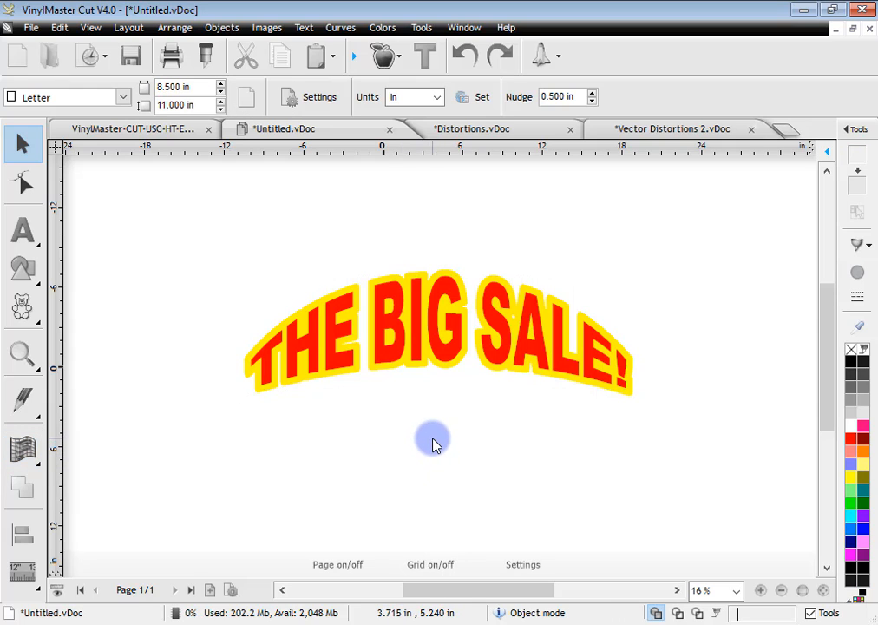
Switch to the Distortions.vDoc document and examine its distorted text samples up close
left_click(468, 131)
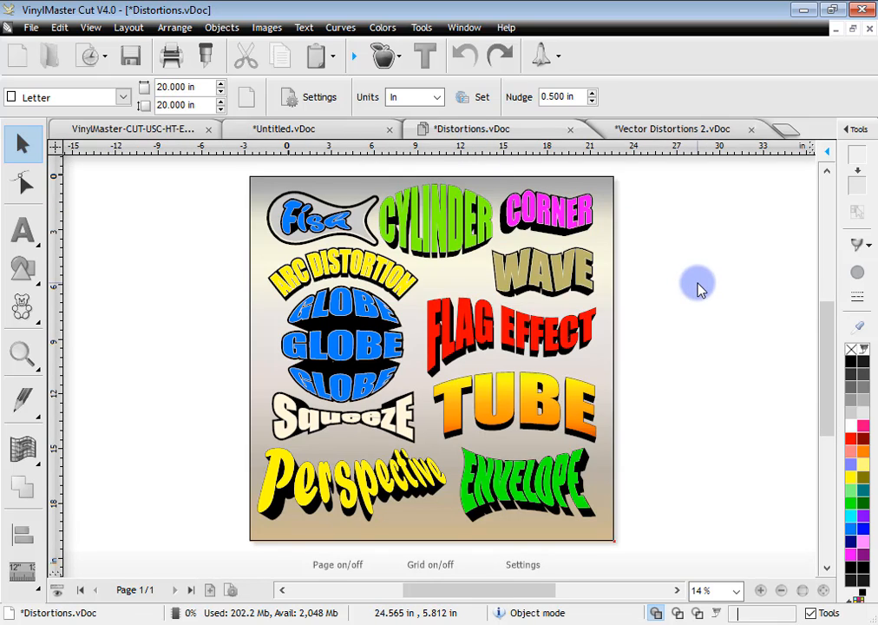
scroll(434, 334, "up", 4)
scroll(438, 350, "up", 1)
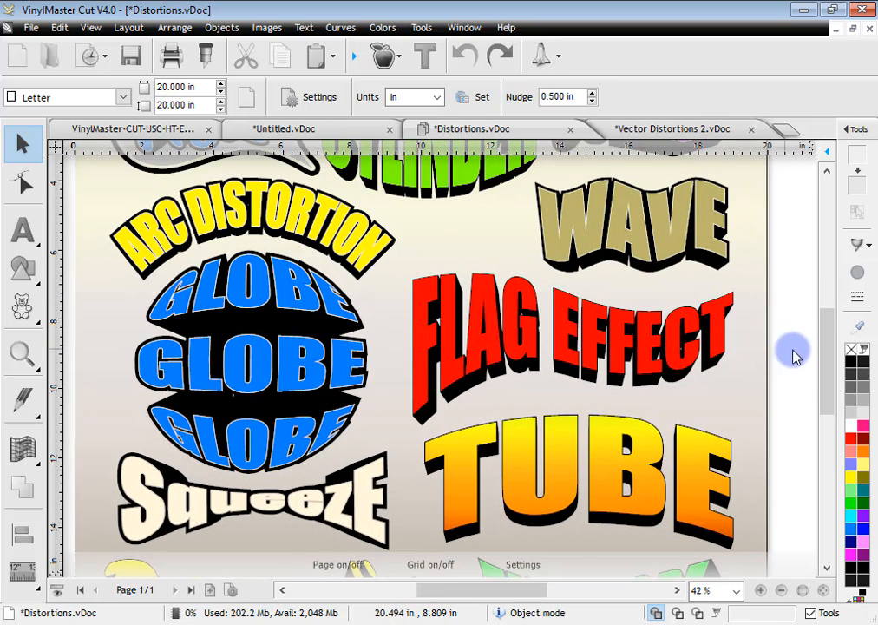
scroll(831, 305, "up", 4)
left_click_drag(831, 314, 815, 352)
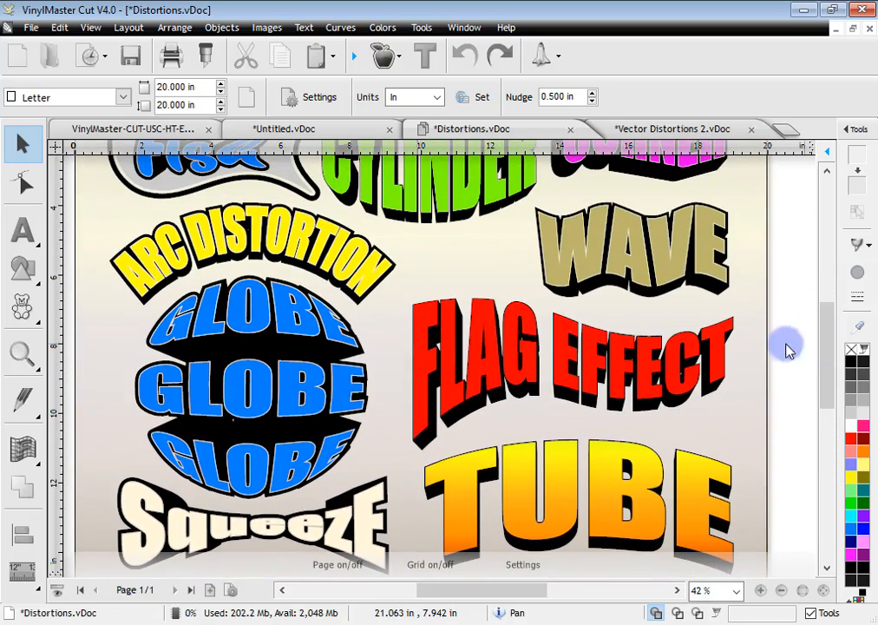
Reshape the red FLAG EFFECT text by moving the inner and right-end nodes of its flag distortion, flattening the wave
left_click(23, 183)
left_click(510, 352)
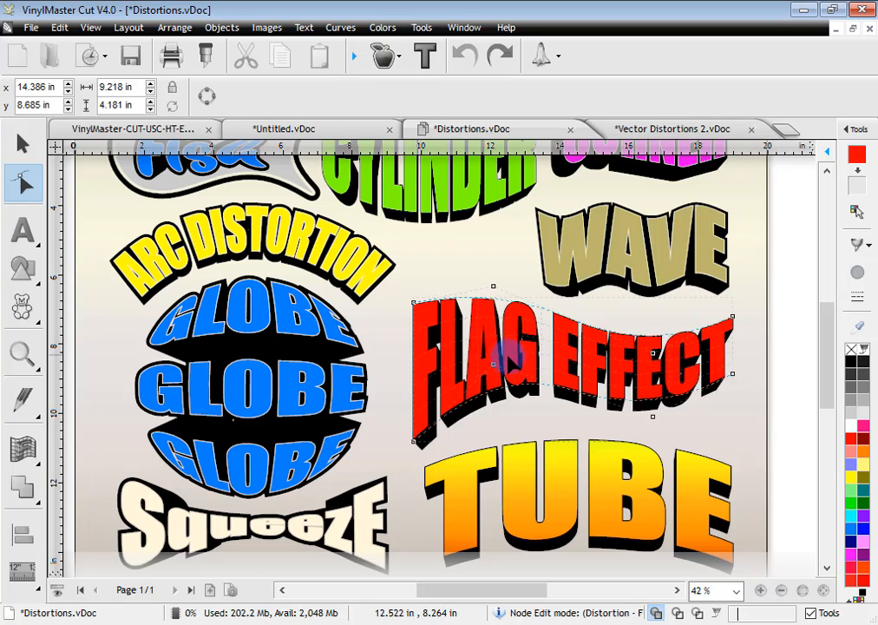
left_click_drag(493, 380, 492, 380)
left_click_drag(492, 287, 495, 300)
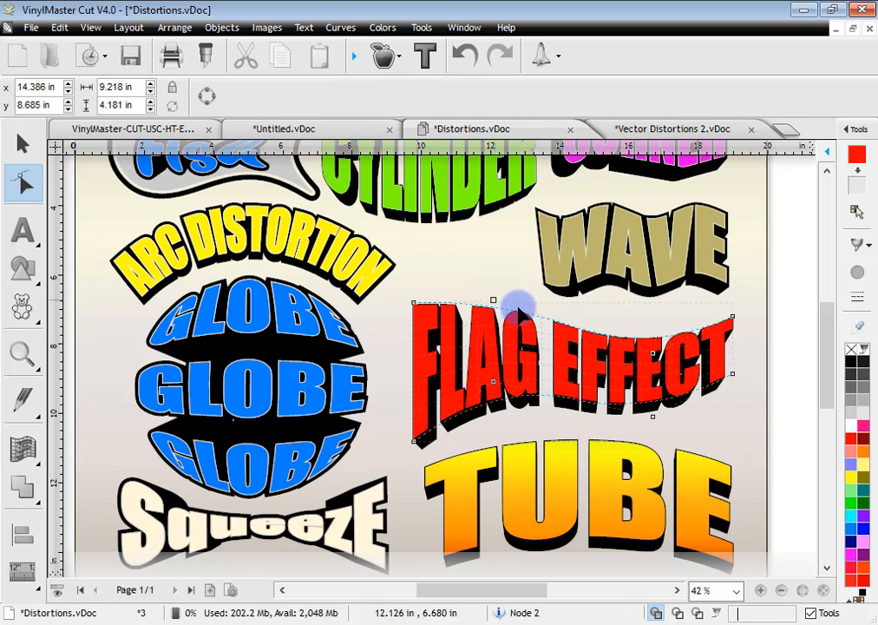
left_click_drag(653, 352, 655, 337)
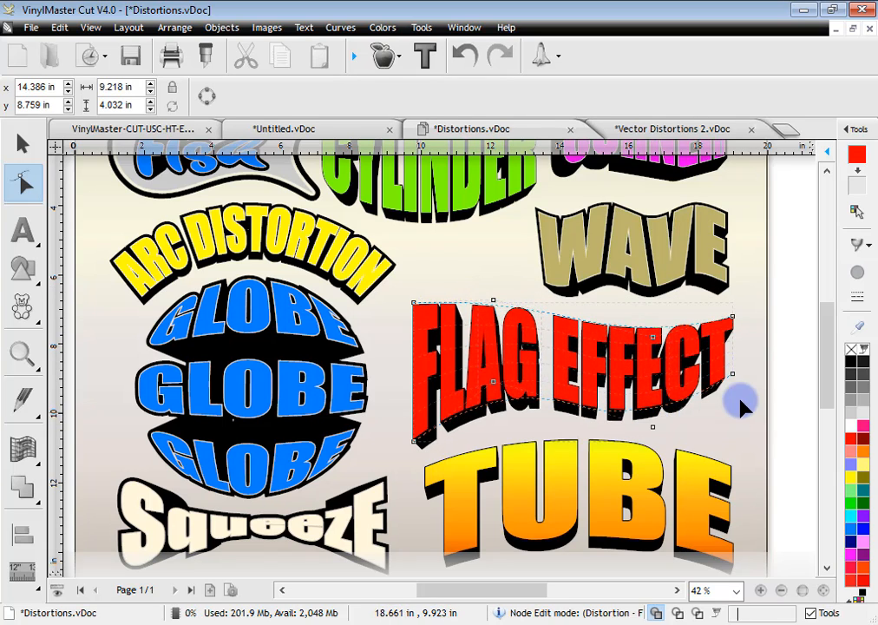
left_click_drag(733, 390, 731, 333)
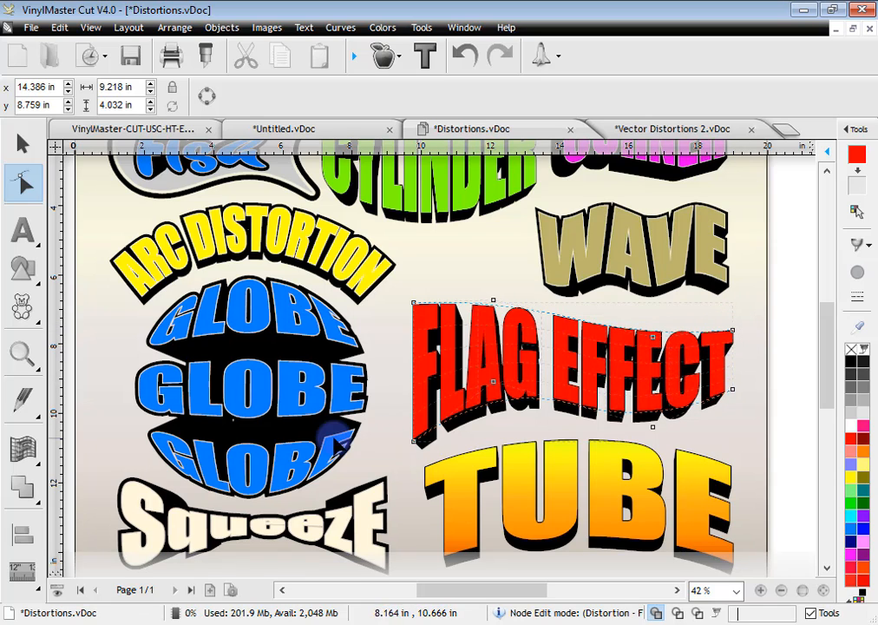
Loosen the envelope around the middle of the Squeeze text and widen the ARC DISTORTION text's arc to about 52 degrees
left_click(334, 395)
left_click(320, 519)
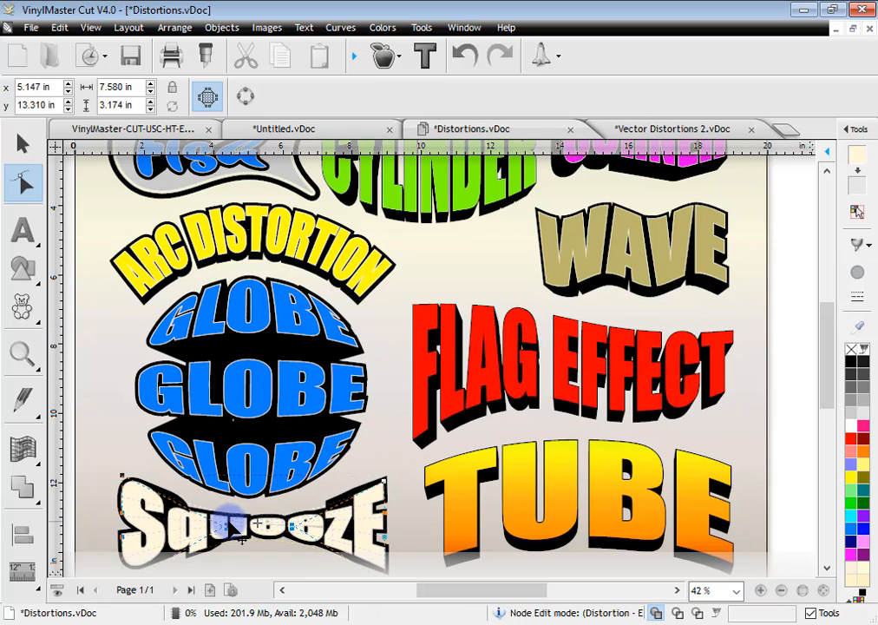
left_click_drag(229, 509, 231, 519)
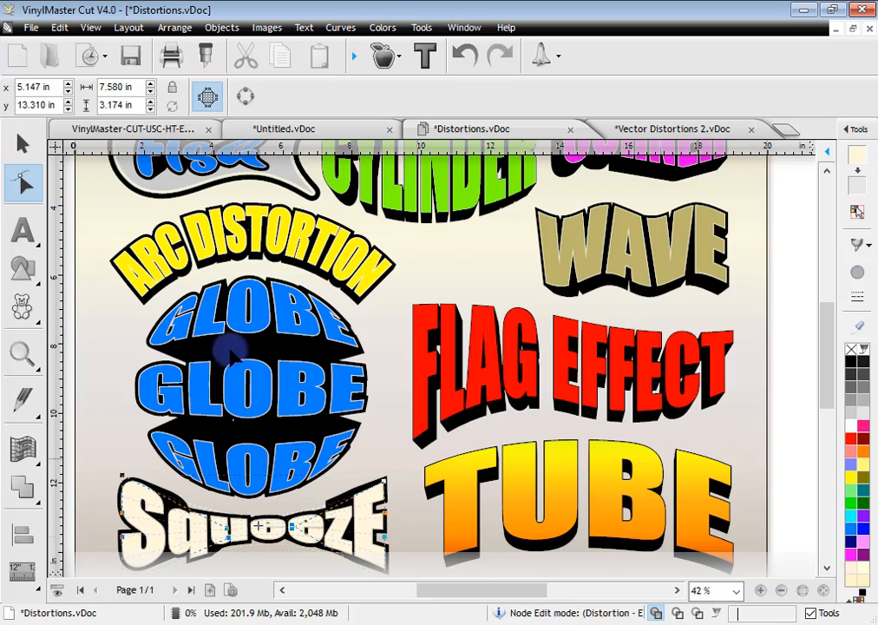
left_click(235, 222)
left_click_drag(411, 285, 392, 250)
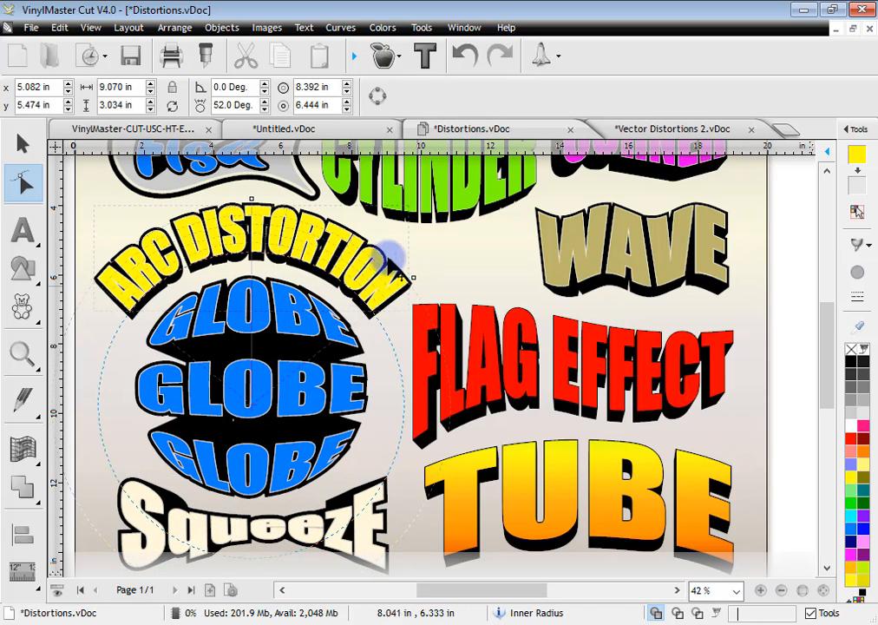
In Vector Distortions 2.vDoc, adjust the multi-line arc text to about a 30.1 degree arc, 32.5 in outer radius and -3.7 degree start angle
left_click(639, 130)
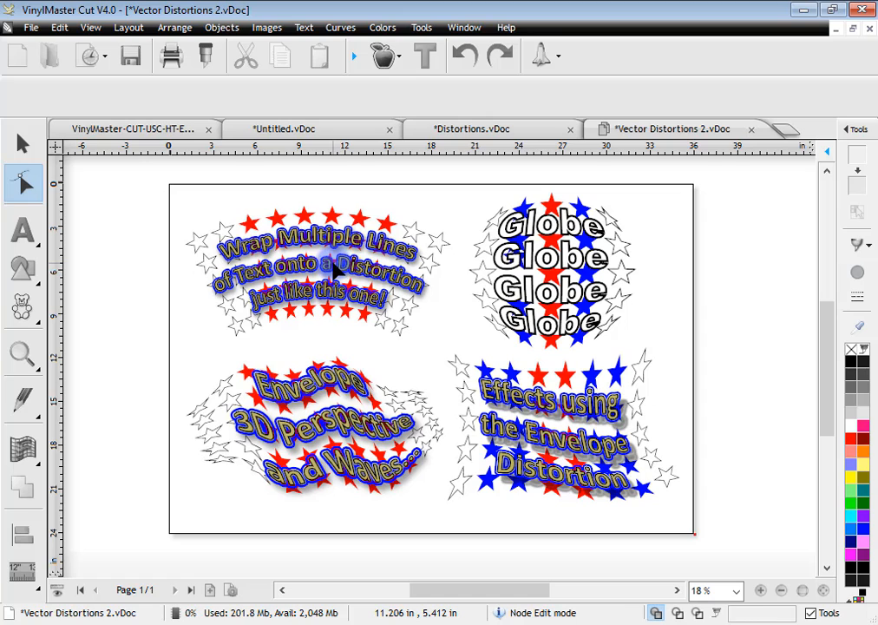
left_click(281, 237)
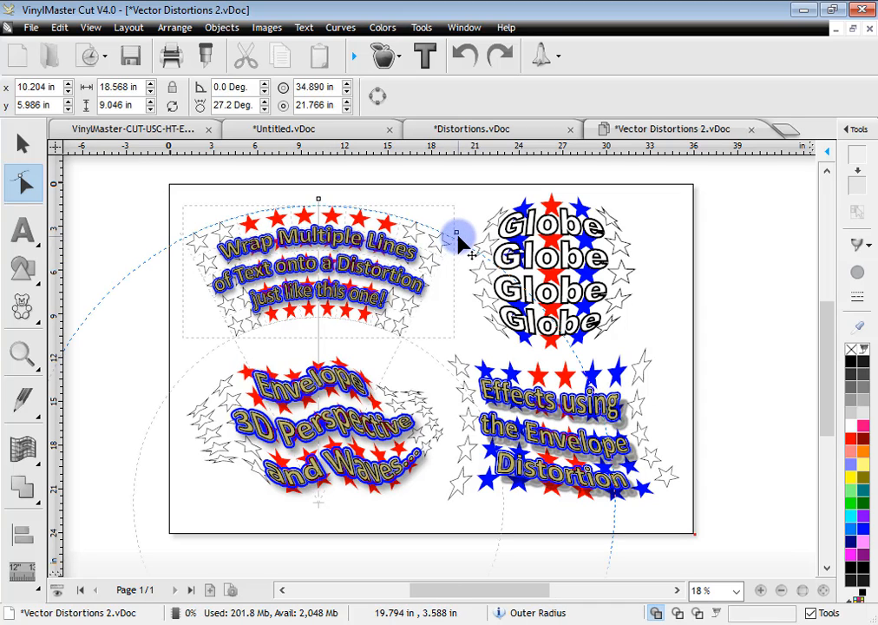
left_click_drag(470, 247, 402, 334)
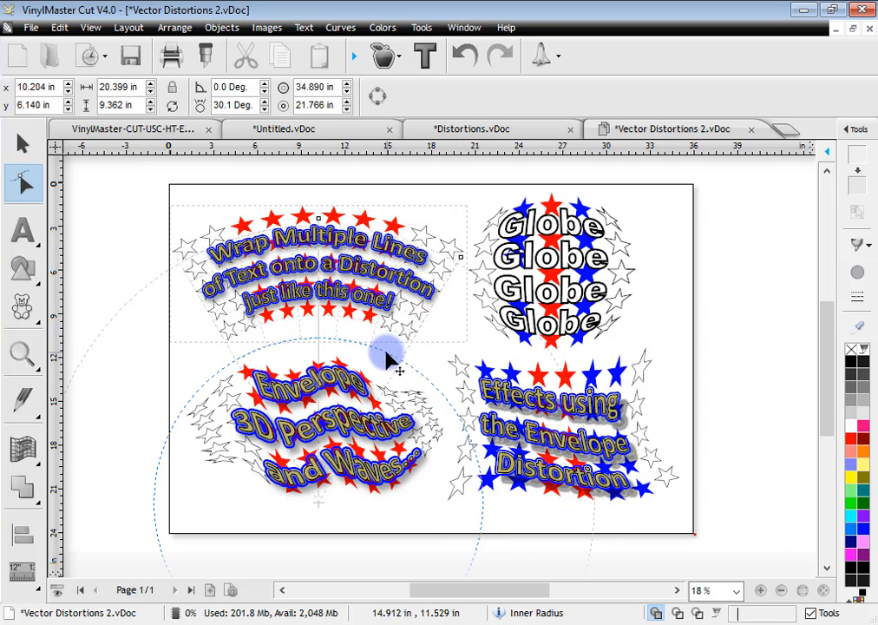
left_click_drag(319, 198, 329, 222)
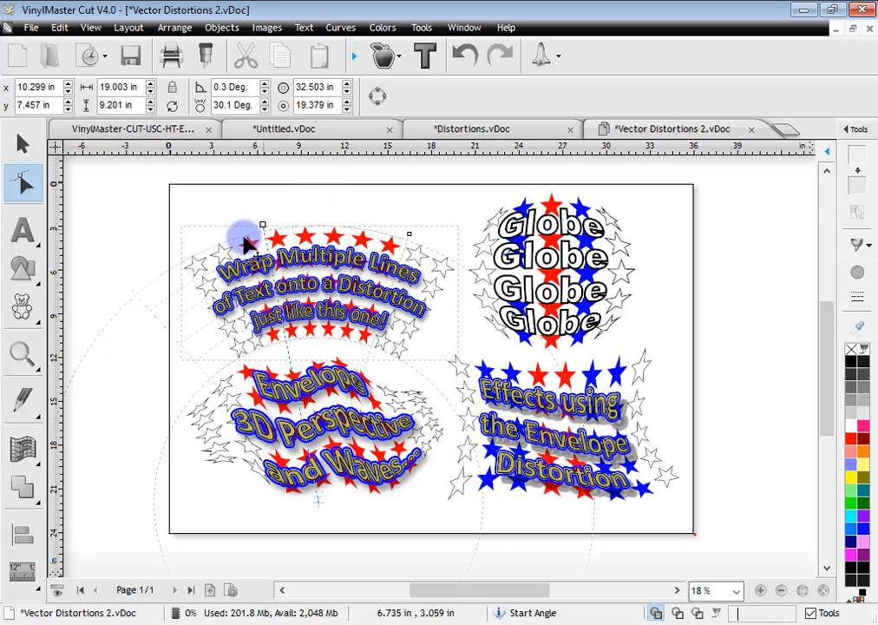
left_click_drag(240, 234, 319, 236)
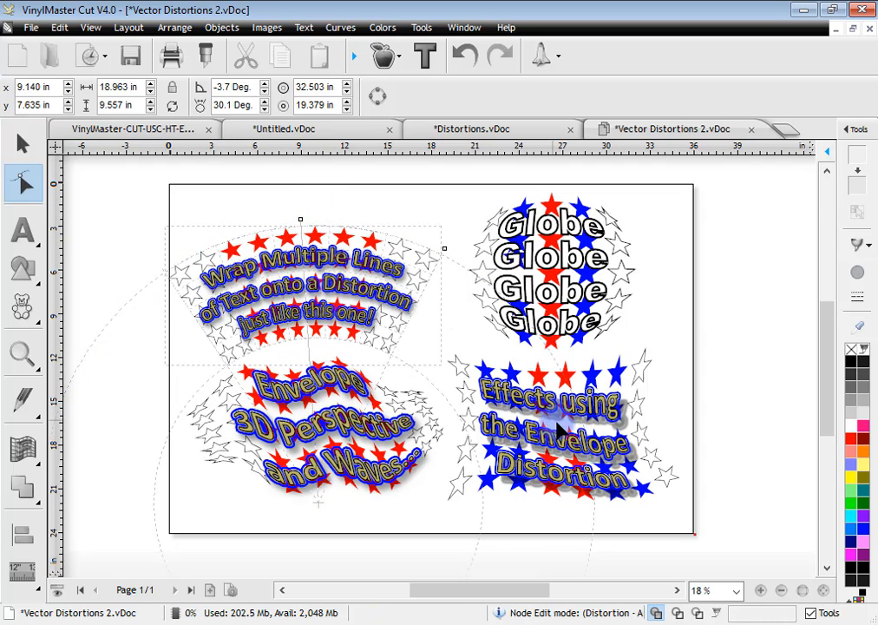
Reshape the "Effects using the Envelope Distortion" artwork by pulling its upper-right envelope corner outward and adjusting the right edge's curve
left_click(657, 390)
left_click(661, 348)
left_click_drag(661, 348, 673, 328)
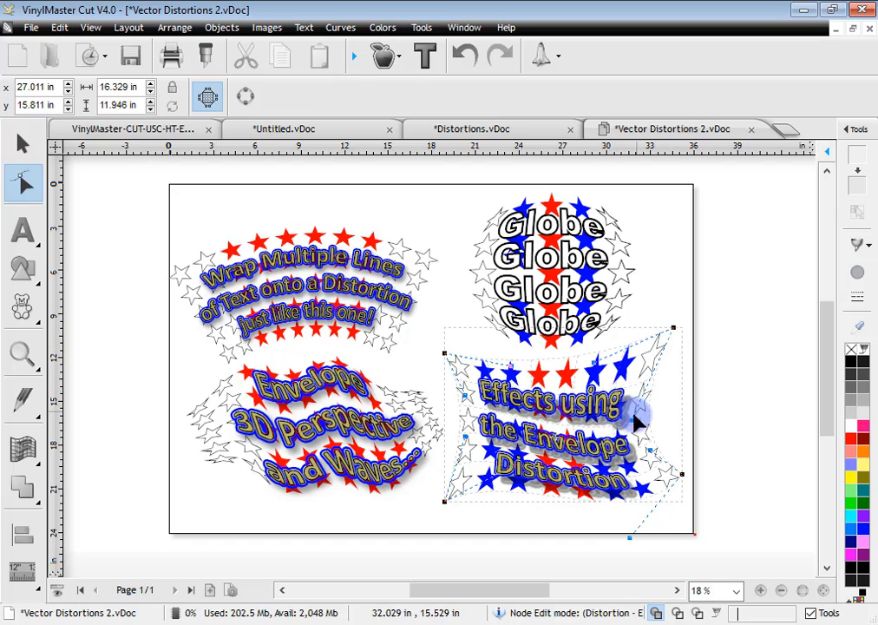
left_click(643, 420)
left_click_drag(650, 450, 675, 441)
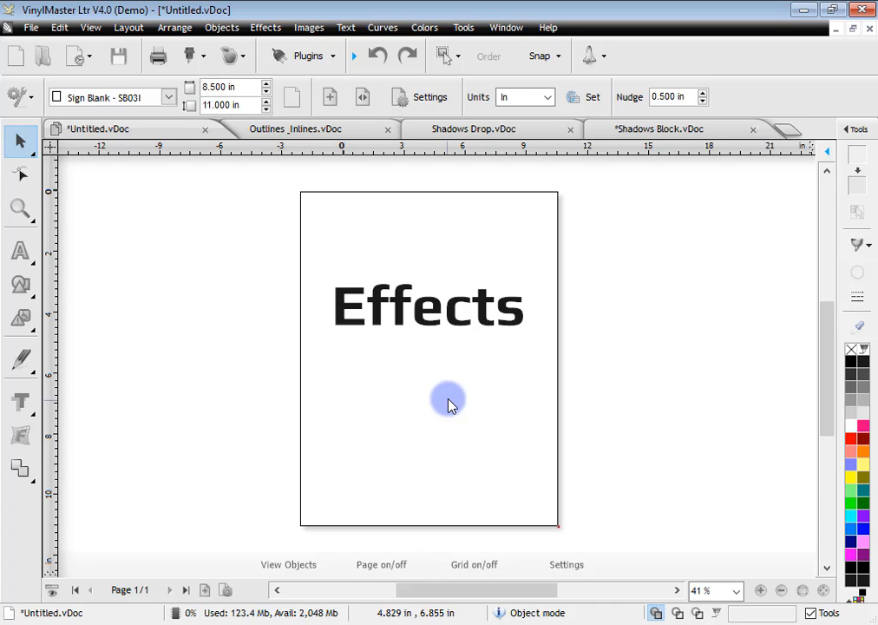
Apply an Arc distortion to the "Effects" text, narrow it to about 29.7 degrees and swing it round to about 264.8 degrees
left_click(400, 330)
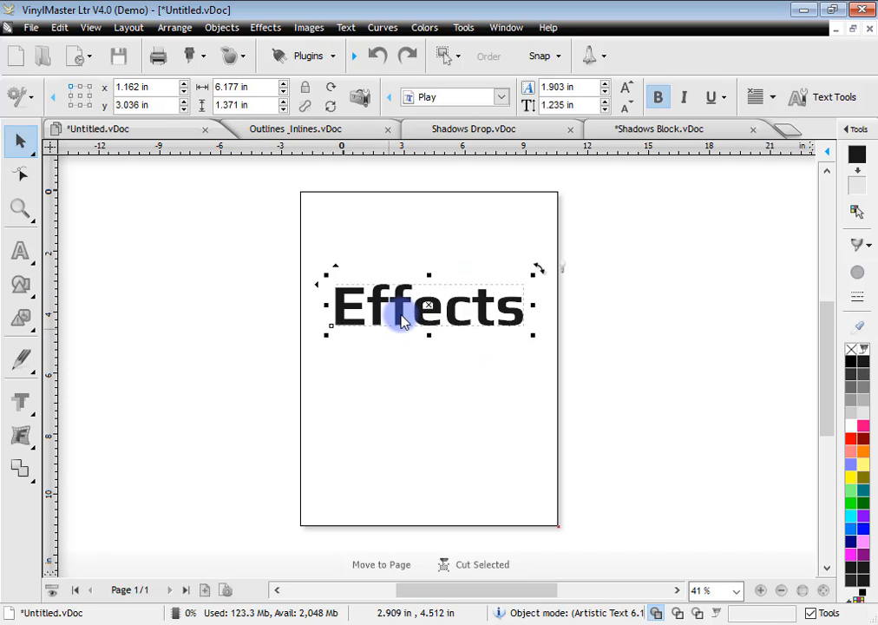
left_click(24, 438)
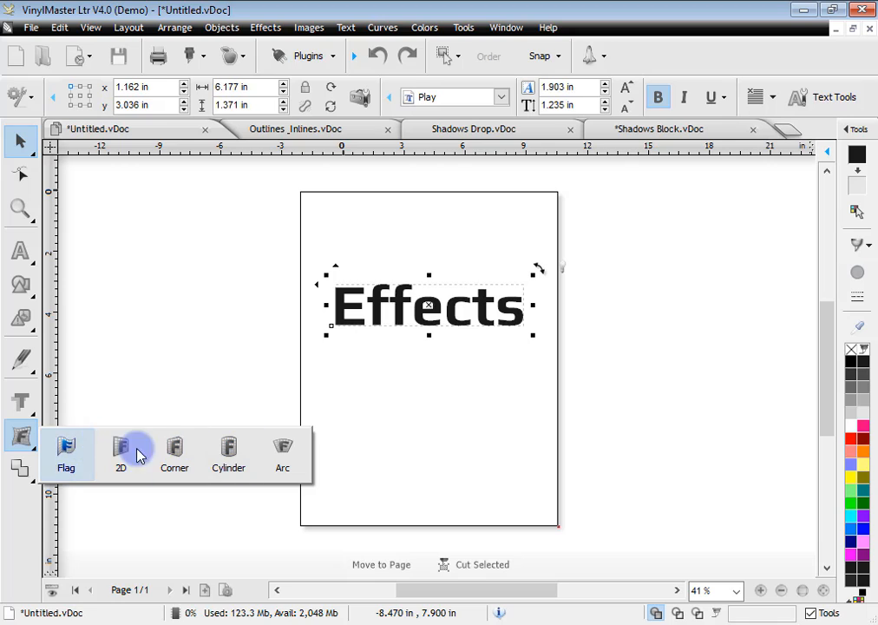
left_click(288, 460)
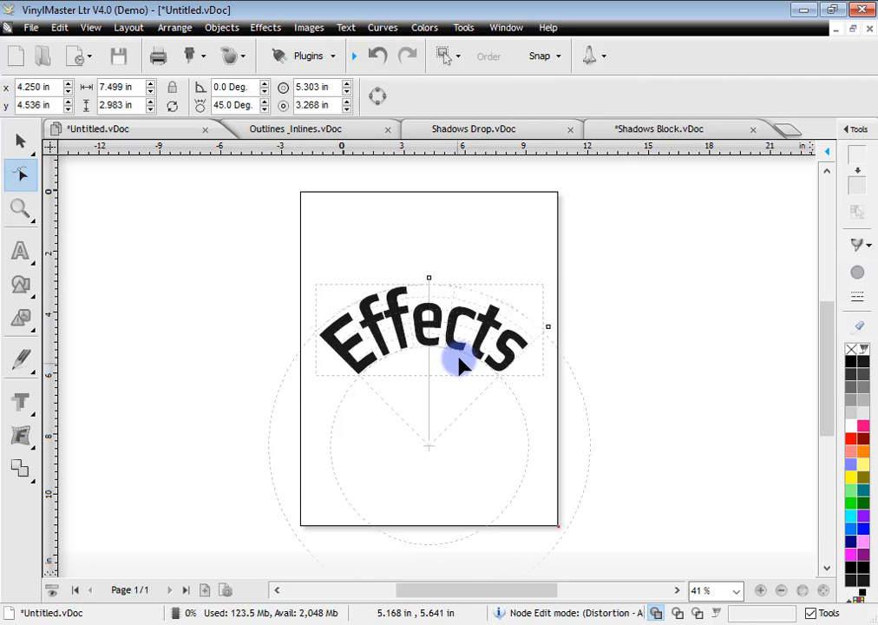
left_click_drag(429, 401, 493, 236)
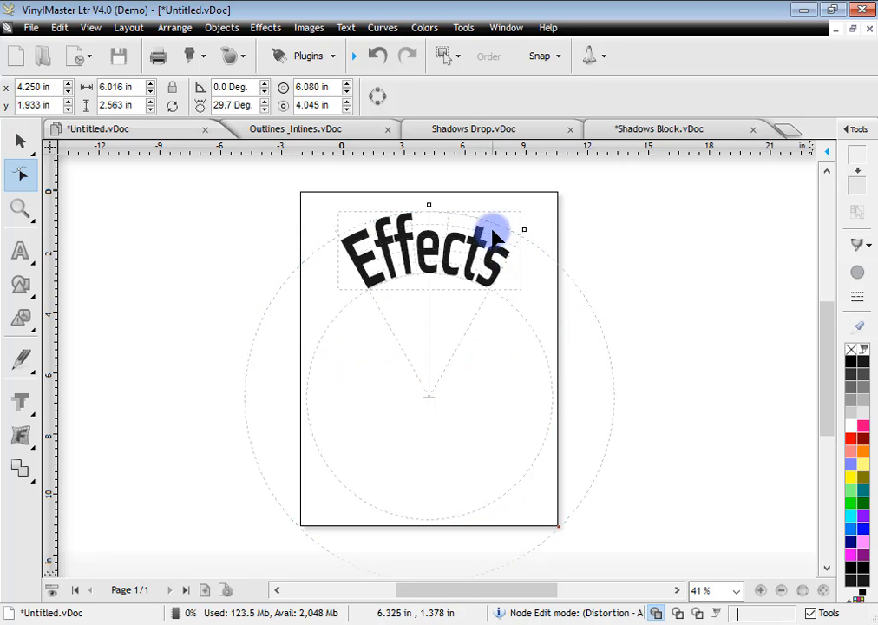
left_click_drag(428, 204, 331, 394)
Delete the arced "Effects" text to leave an empty page with nothing selected
left_click(19, 142)
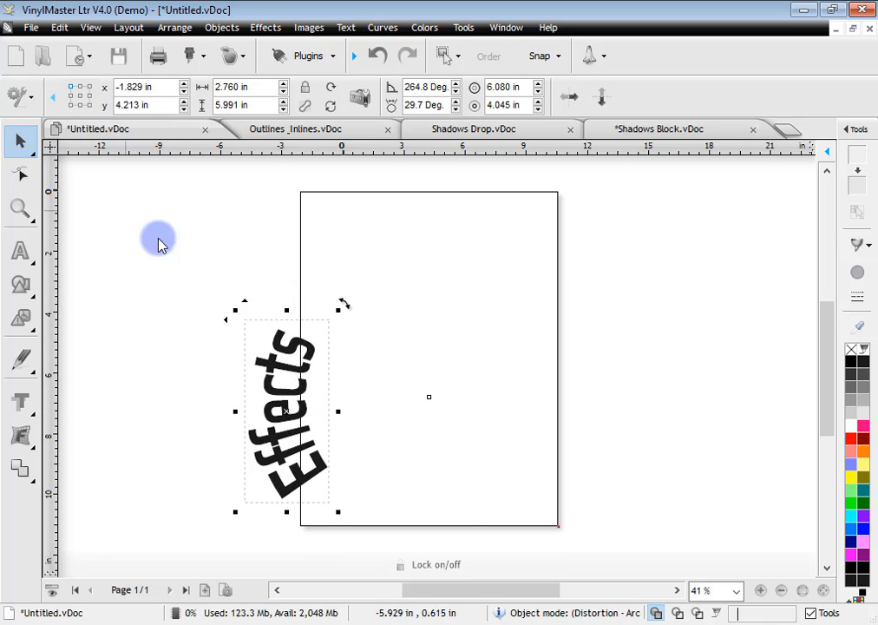
key("Delete")
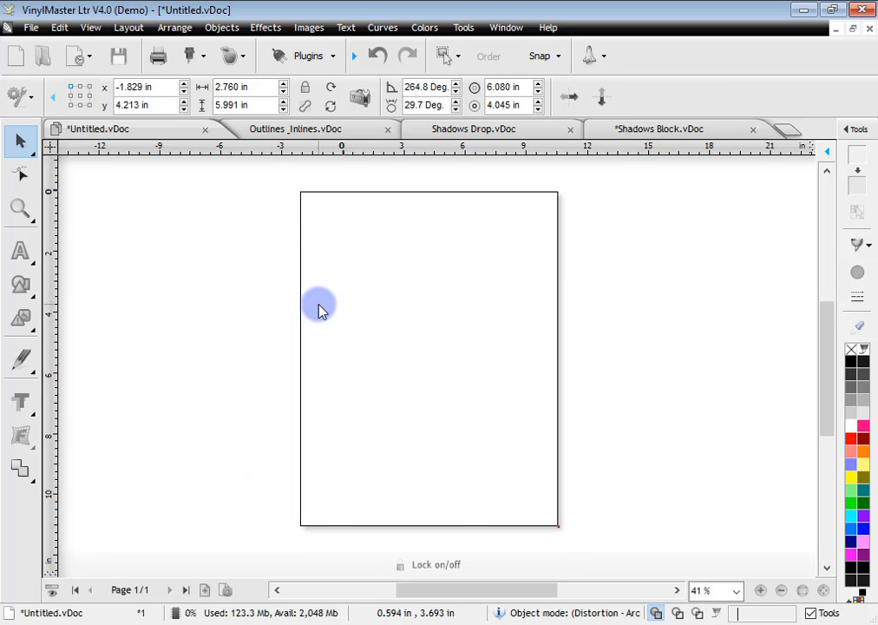
left_click_drag(319, 310, 336, 324)
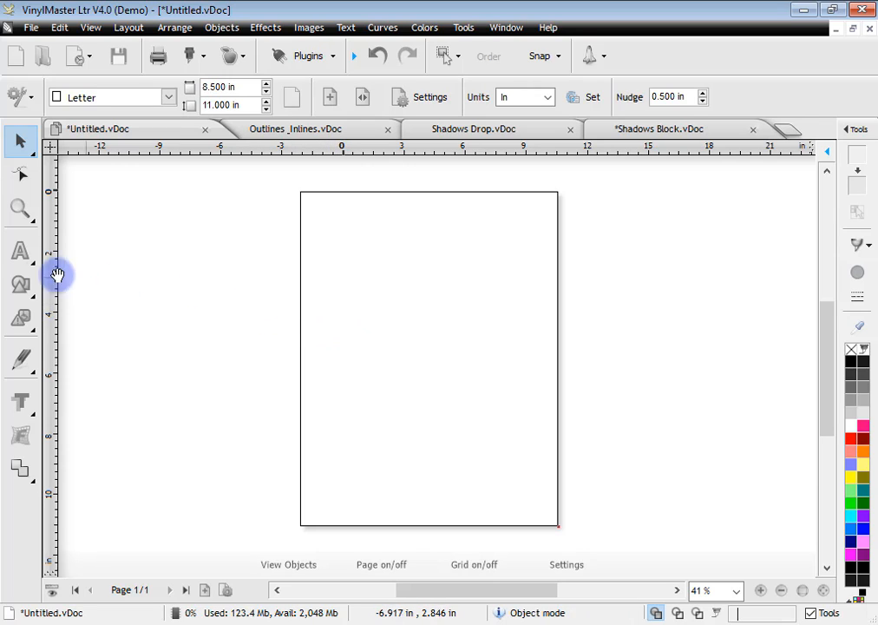
Add two lines of arc text, "The quick" and "brown fox", on a circle centred on the page
left_click(22, 253)
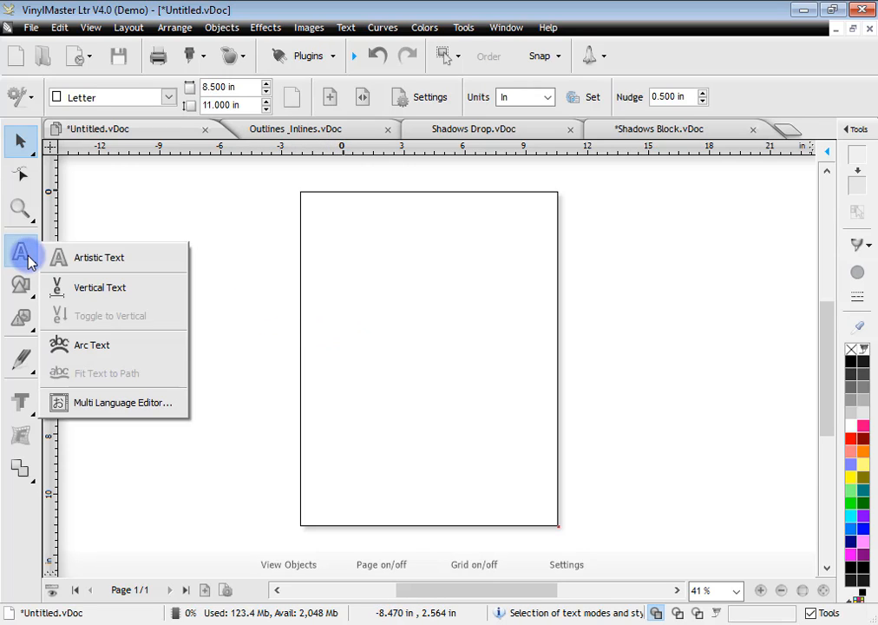
left_click(94, 346)
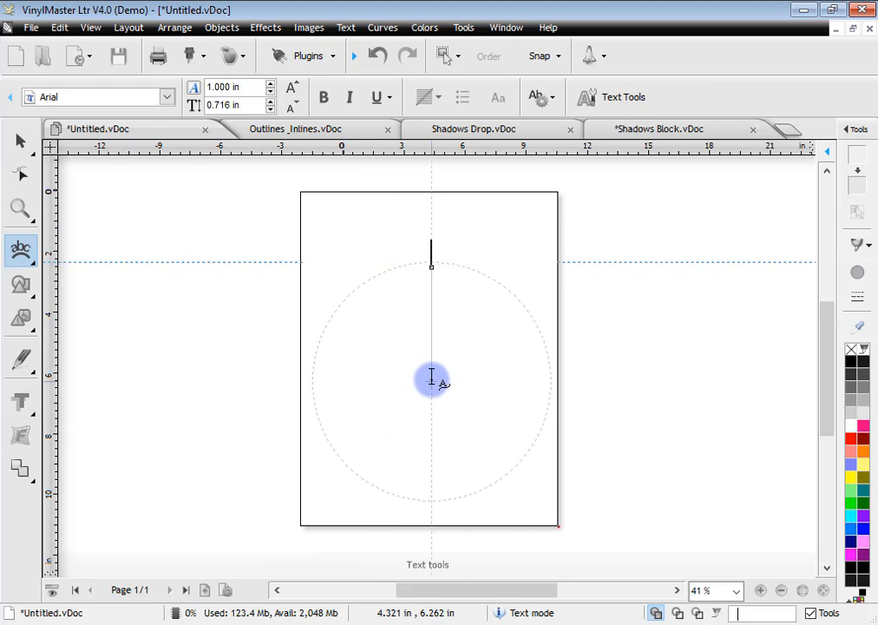
left_click(431, 378)
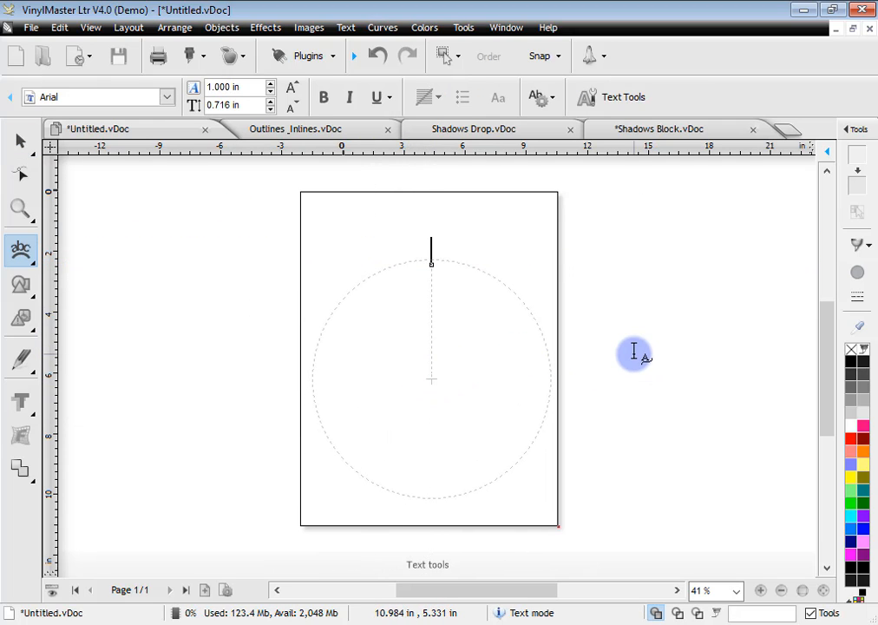
type("The quick")
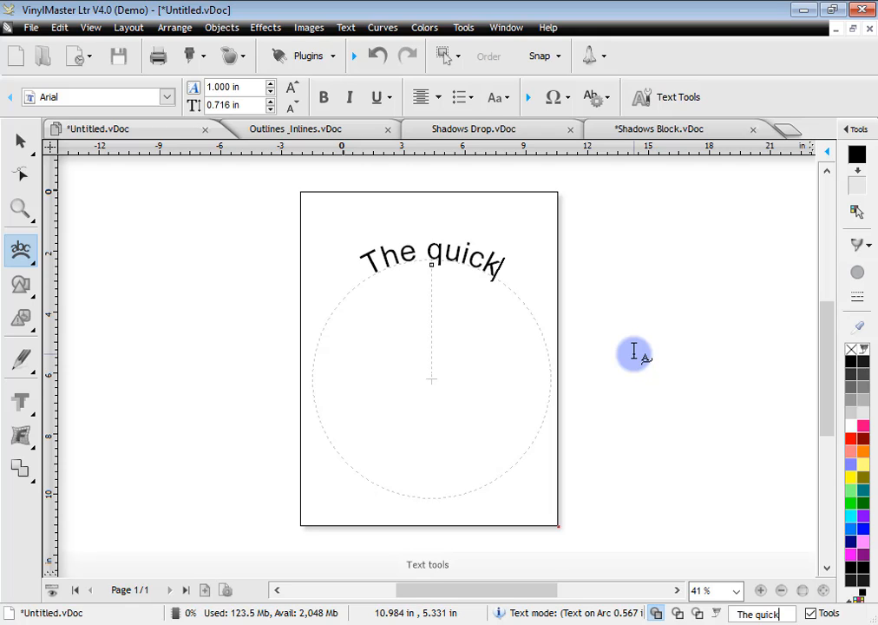
key("Return")
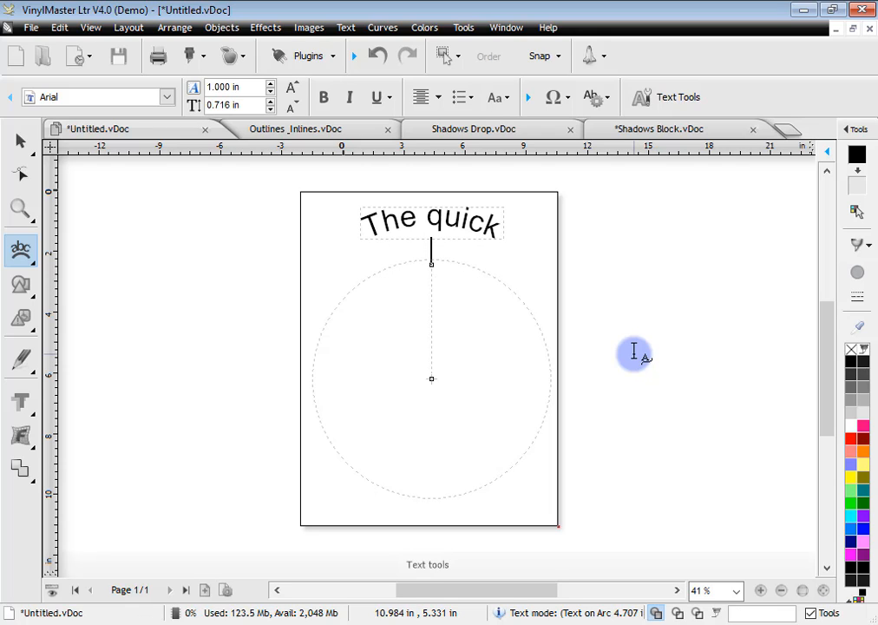
type("brown ")
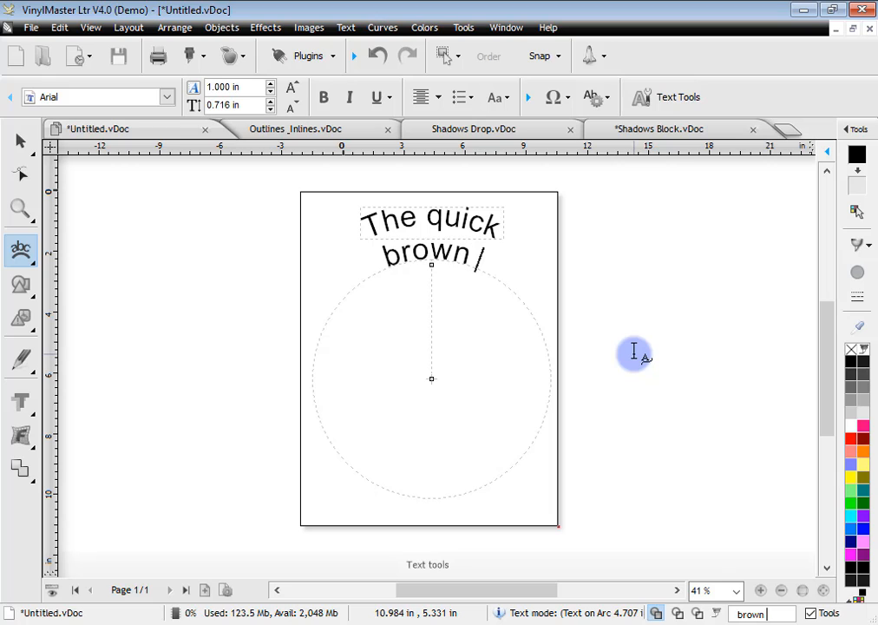
type("fox")
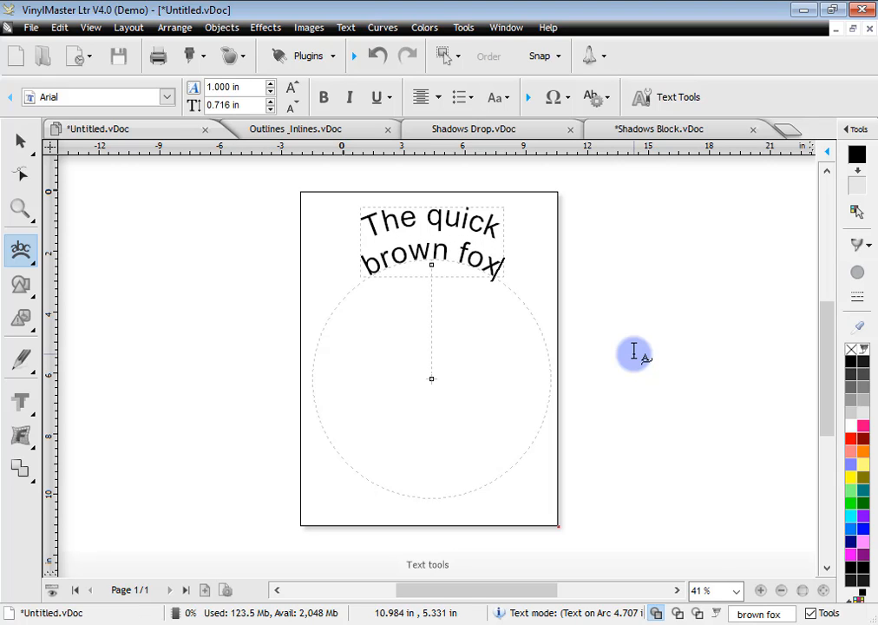
key("Escape")
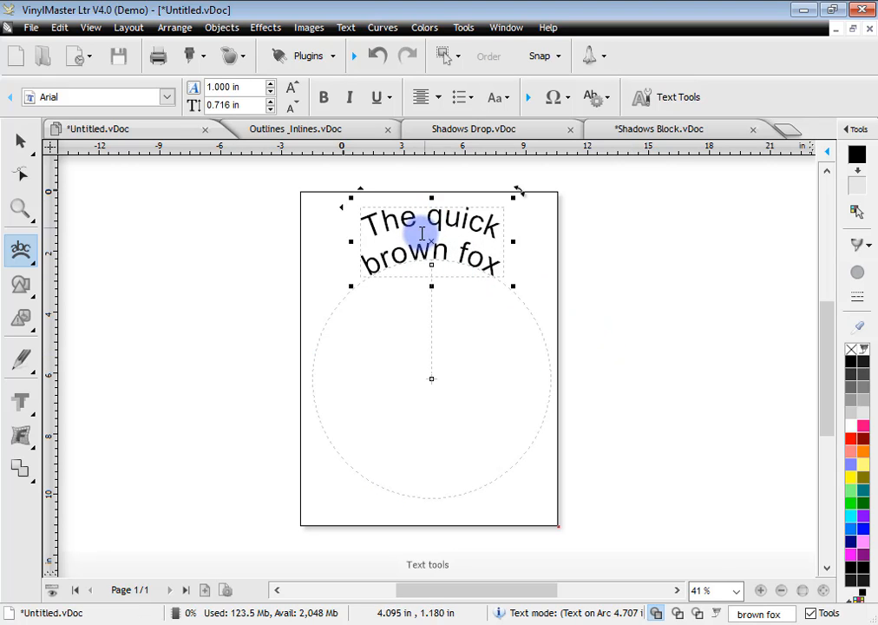
Try the other arc placements for the two-line arc text, then return both lines to the top of the circle
left_click(531, 101)
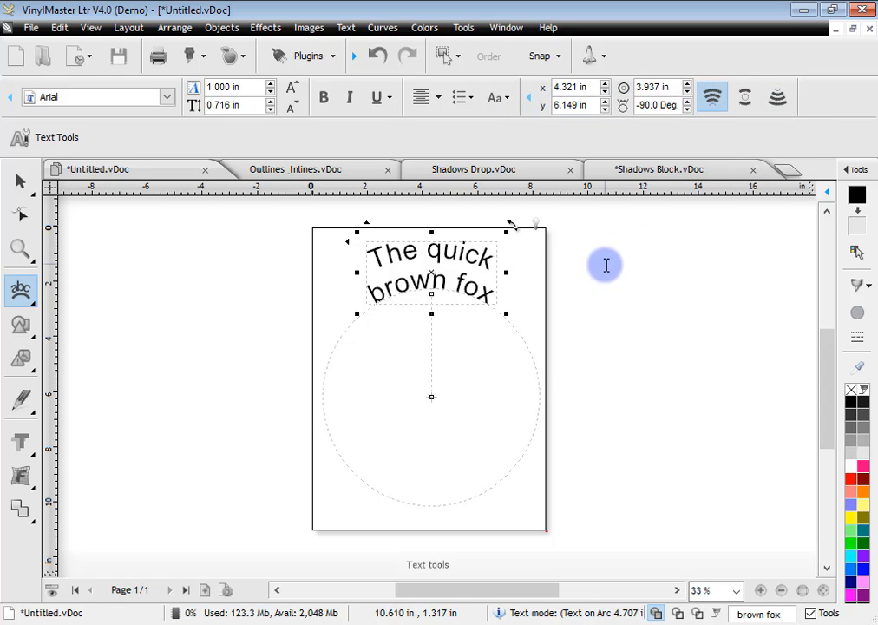
left_click(745, 102)
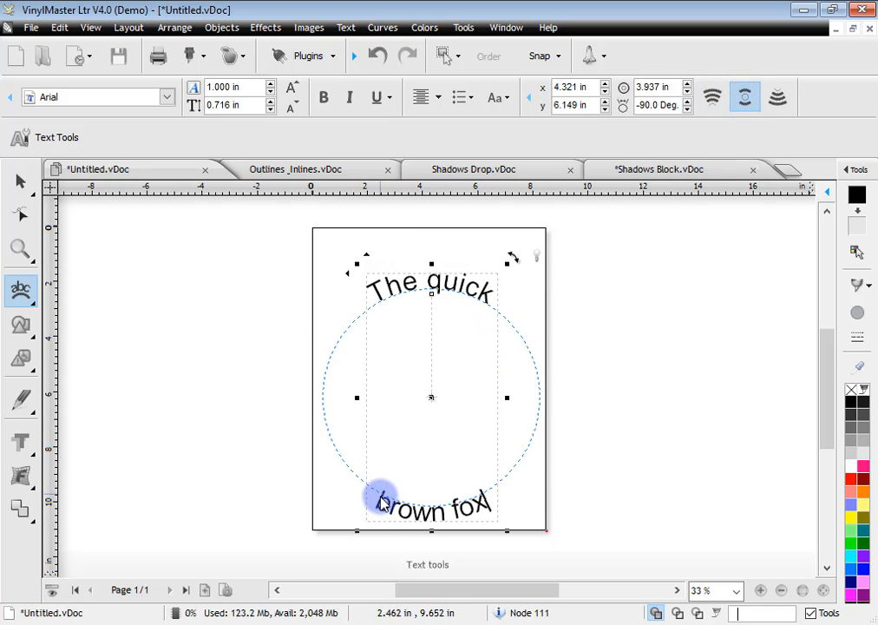
left_click(780, 99)
left_click(744, 97)
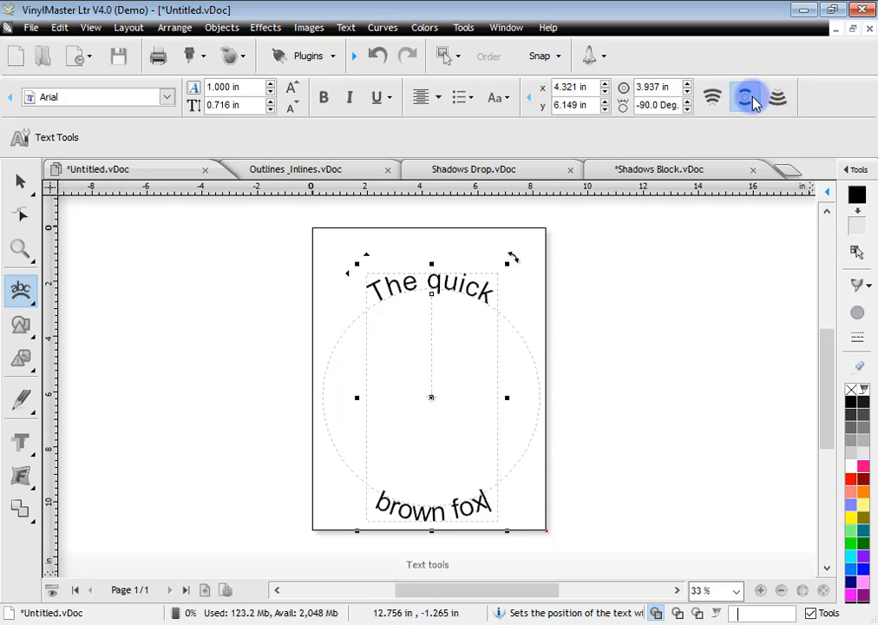
left_click(712, 97)
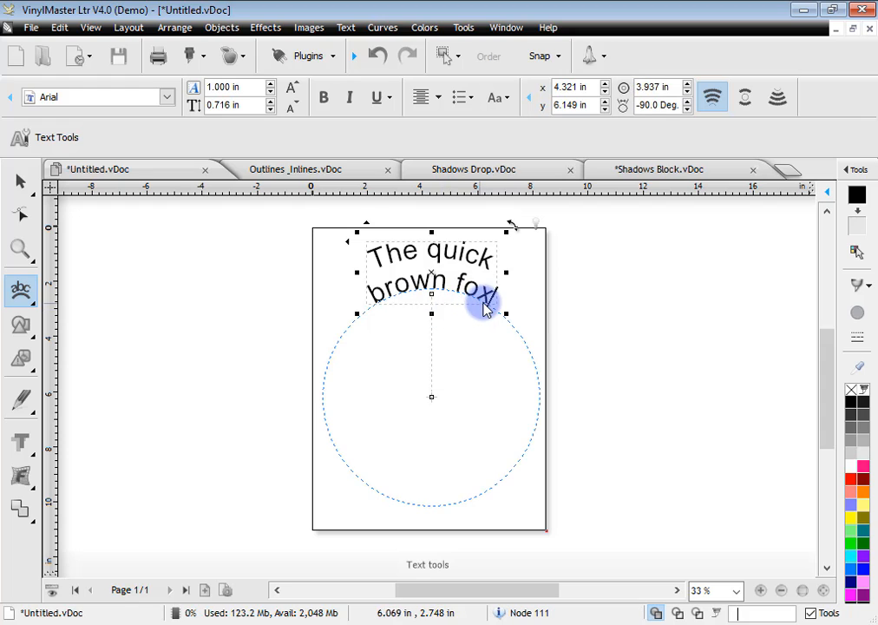
Set all of the arc text in the Alegreya Sans Black font and color it red
left_click_drag(491, 310, 357, 269)
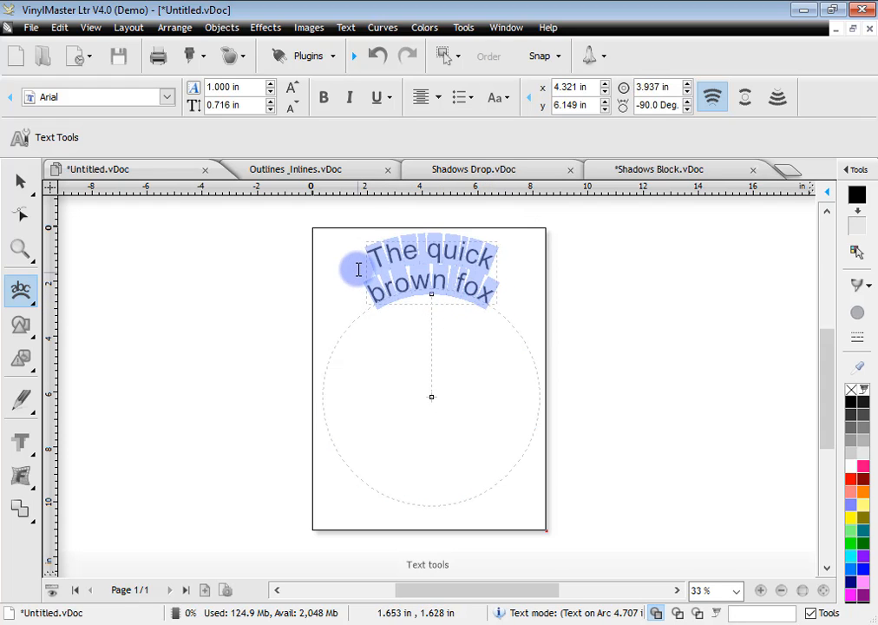
left_click(167, 97)
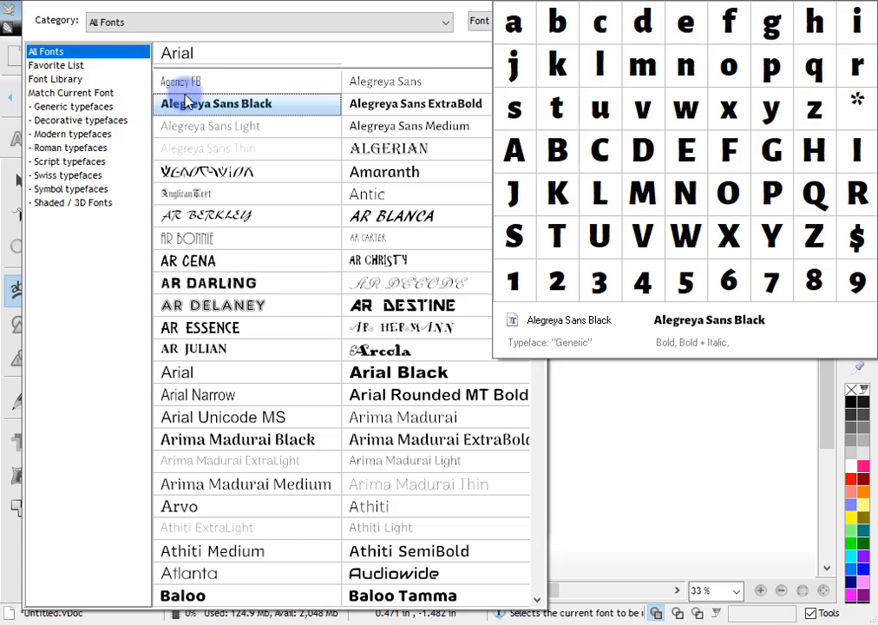
left_click(245, 110)
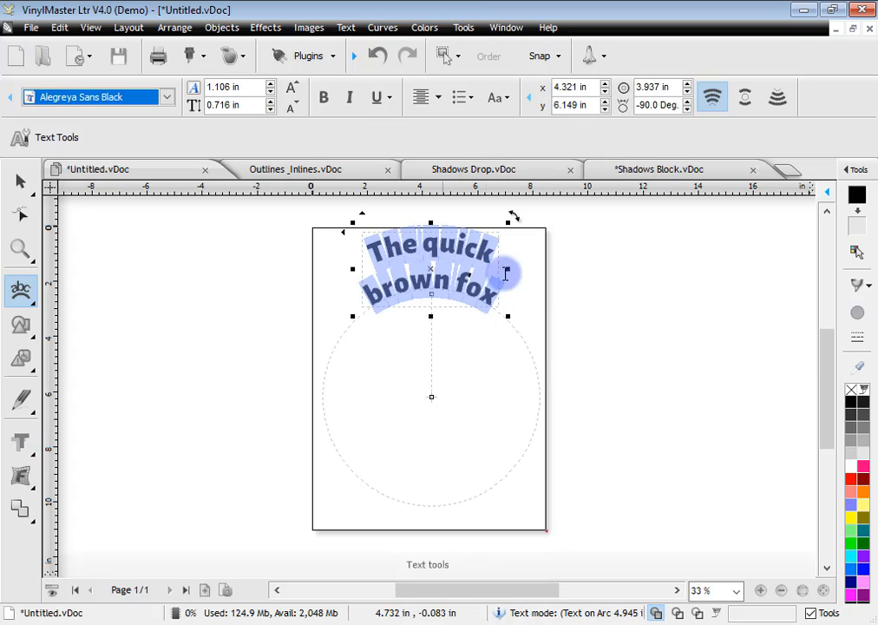
left_click(846, 478)
left_click(486, 298)
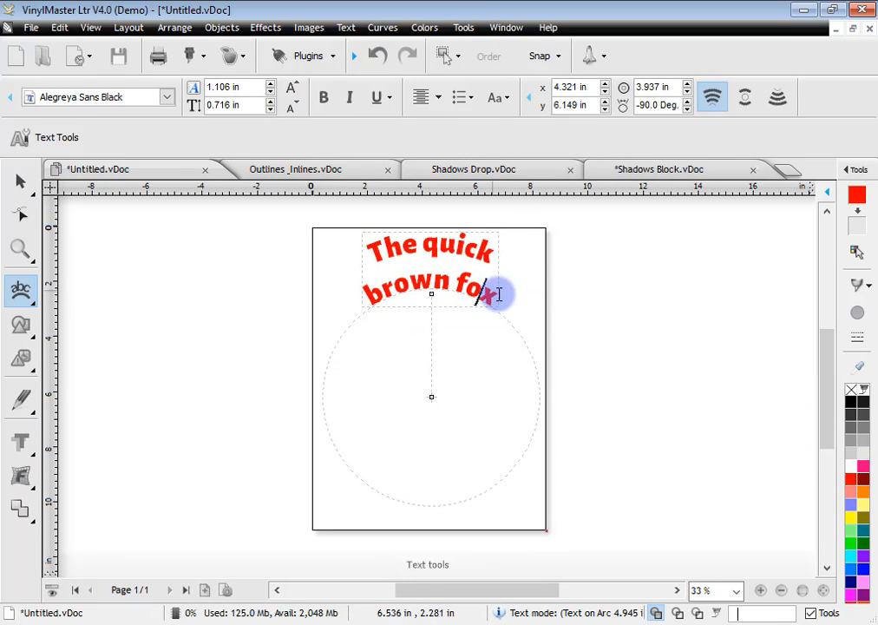
Enlarge the whole arc text to a height of 1.319 in, move its arc center down to about y 6.803 in, and deselect it
left_click_drag(491, 296, 333, 242)
left_click(290, 87)
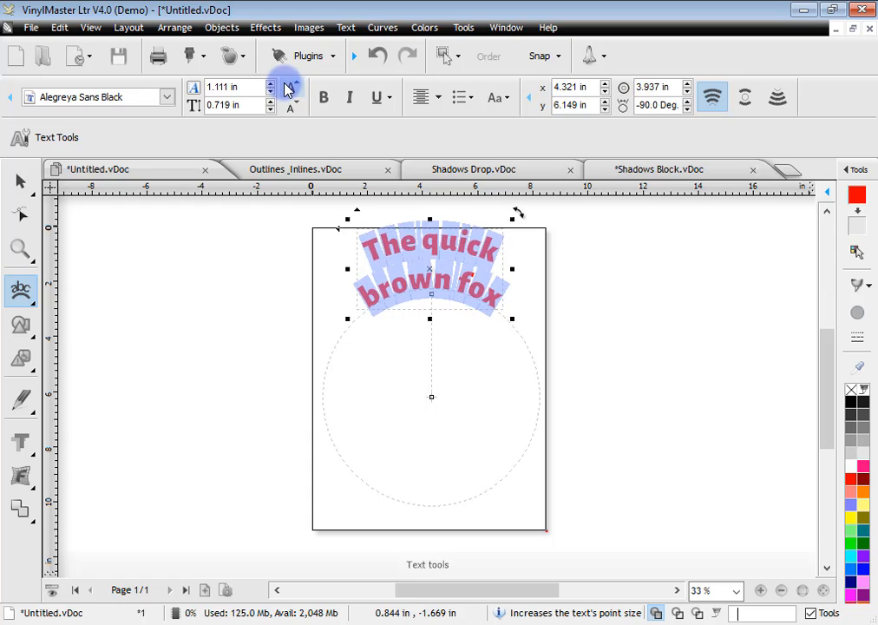
left_click(290, 88)
left_click_drag(433, 400, 434, 416)
left_click(444, 296)
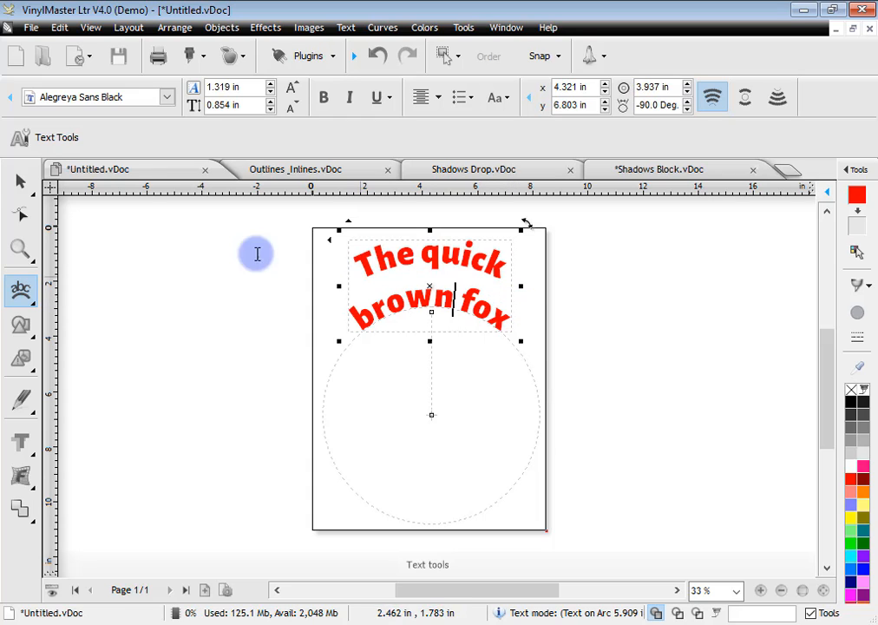
left_click(20, 180)
left_click(198, 289)
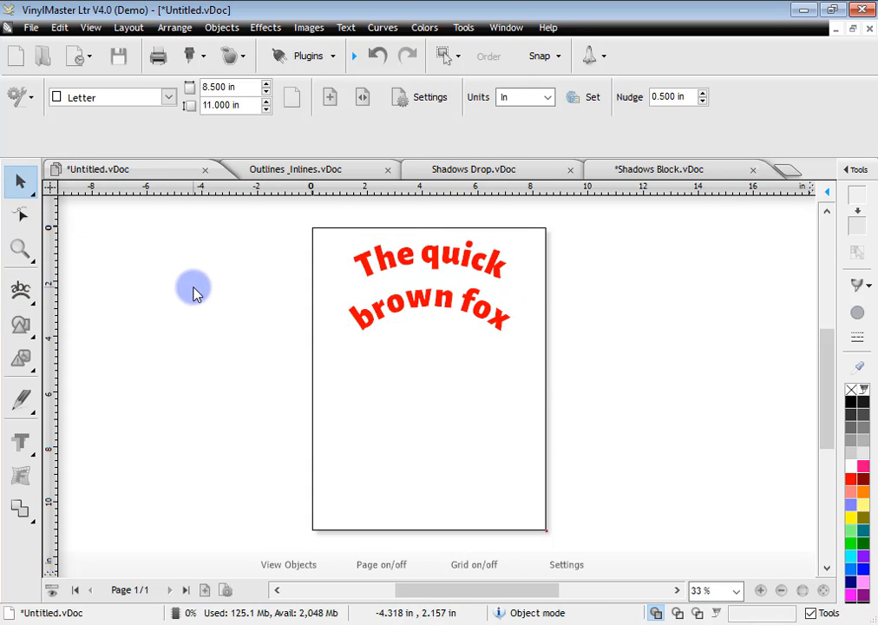
Switch to the Outlines _Inlines document and open the multi-outline settings of the Outline text labelled Lines
left_click(265, 172)
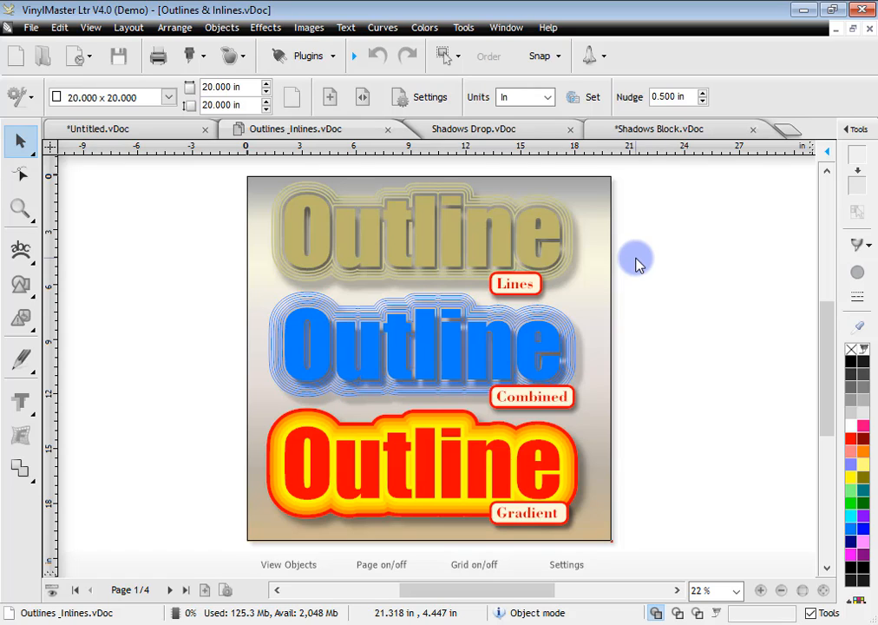
left_click(380, 229)
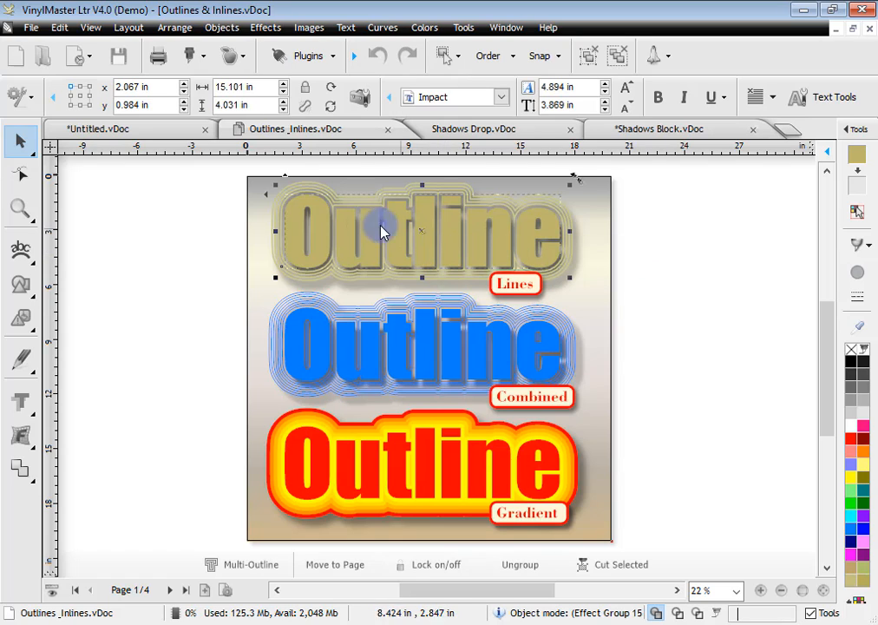
left_click(22, 401)
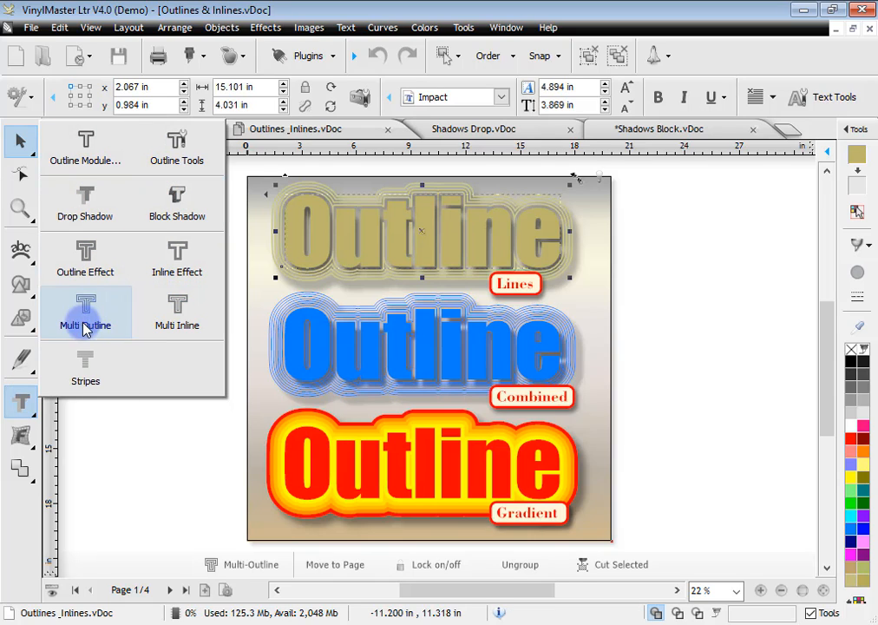
left_click(117, 379)
left_click(141, 417)
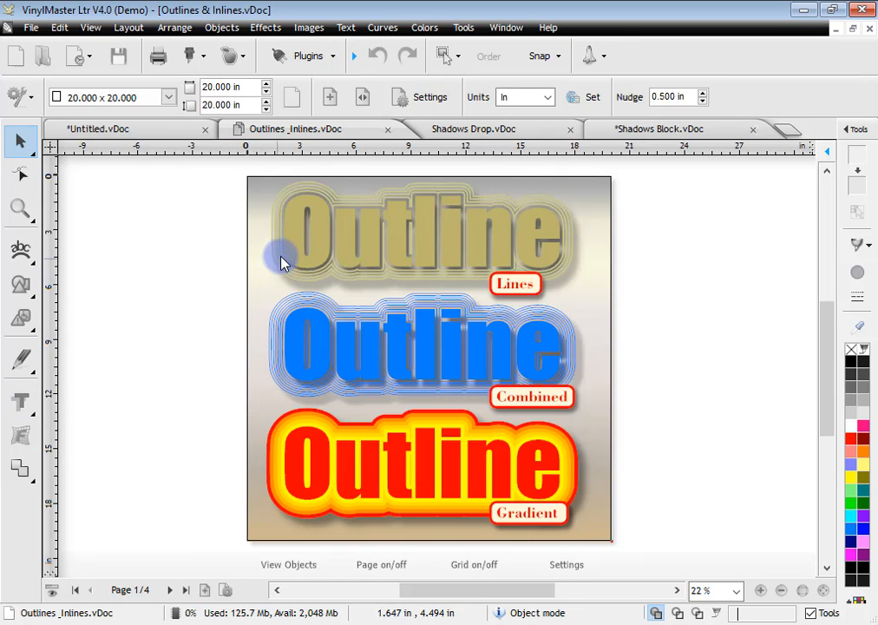
left_click(293, 252)
left_click(254, 566)
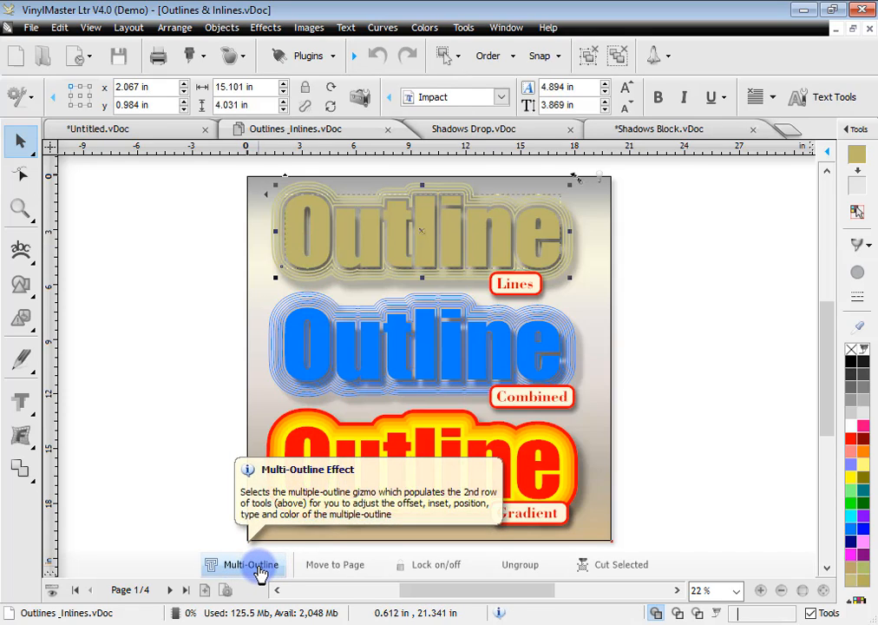
left_click(254, 566)
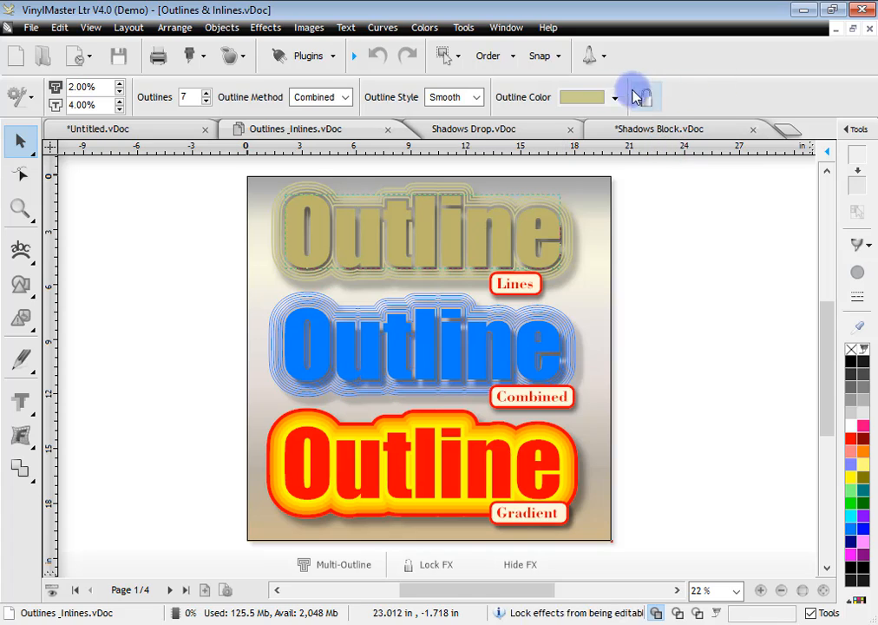
Try nine outlines and the Gradient and Lines methods on the selected Outline text, restoring seven outlines and the Combined method
left_click(205, 94)
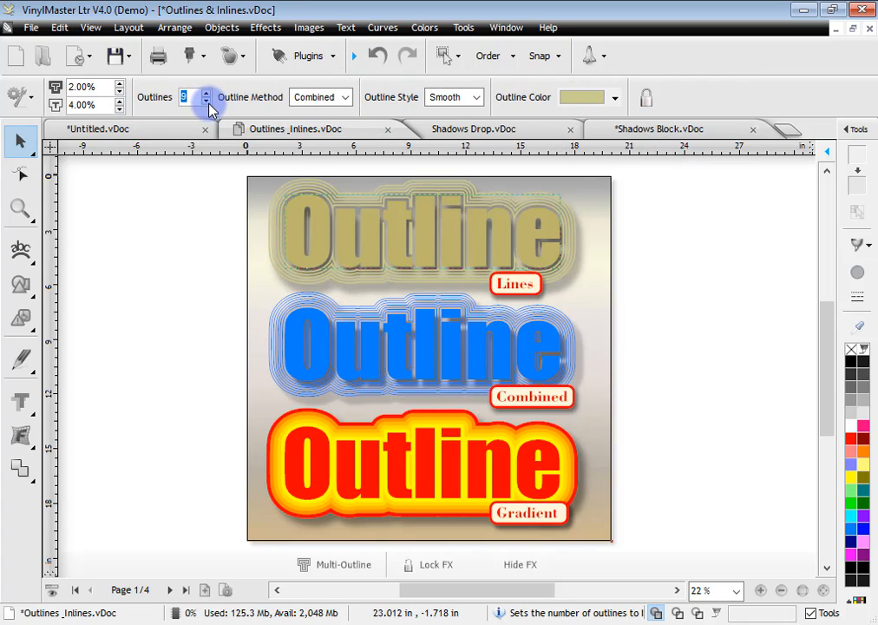
left_click(208, 102)
left_click(312, 99)
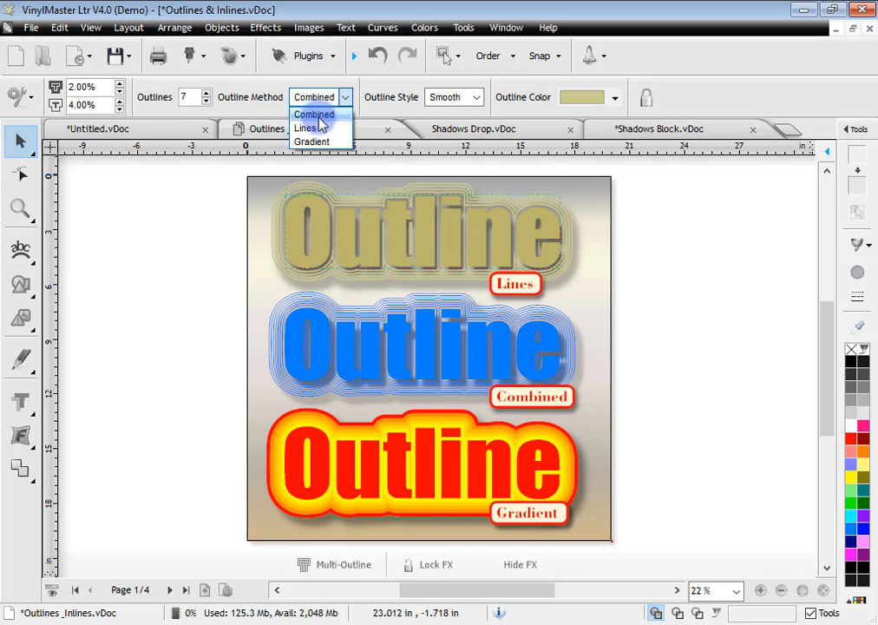
left_click(320, 138)
left_click(313, 99)
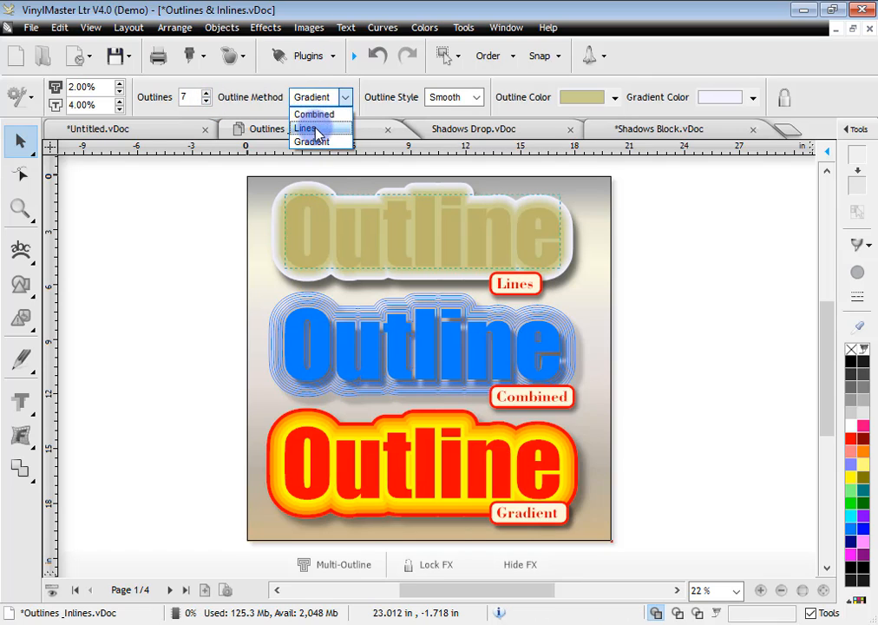
left_click(308, 128)
left_click(312, 98)
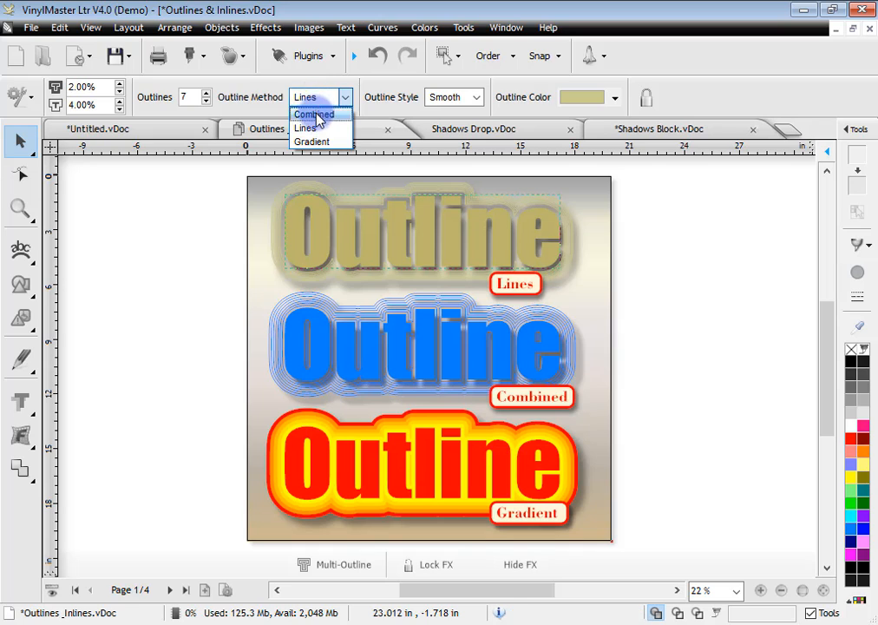
left_click(308, 113)
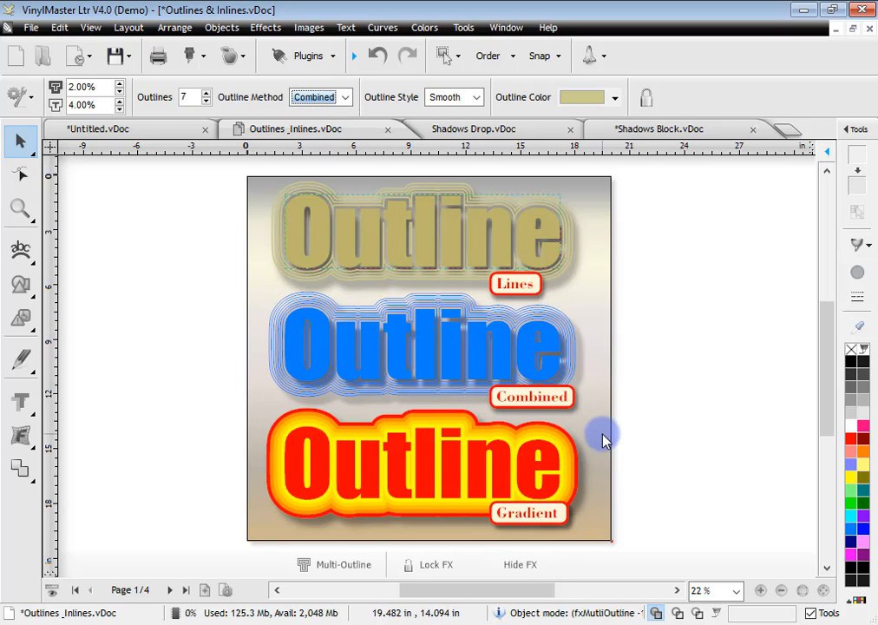
Set the multi-outline's Outline Color to red for the Outline text labelled Gradient
left_click(434, 443)
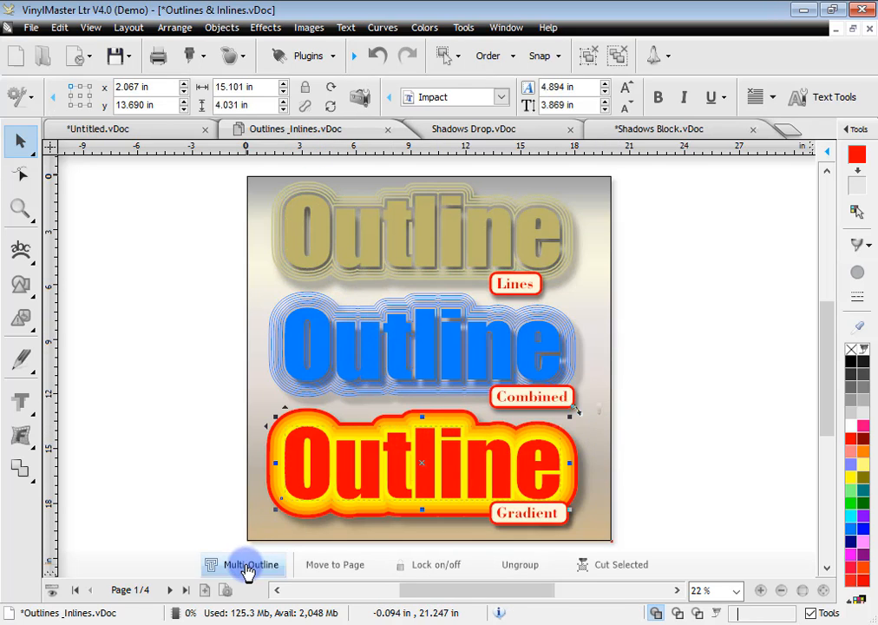
left_click(247, 565)
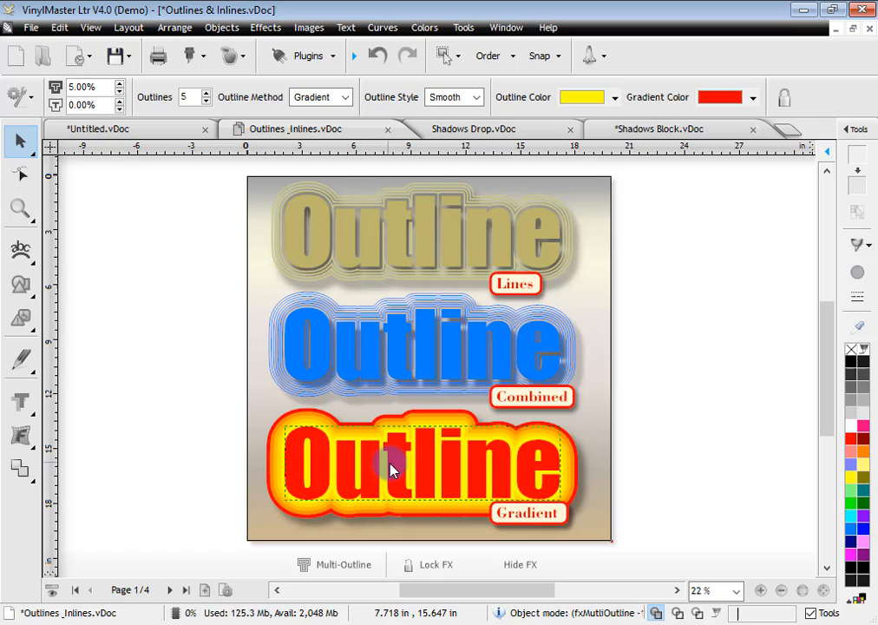
left_click(582, 100)
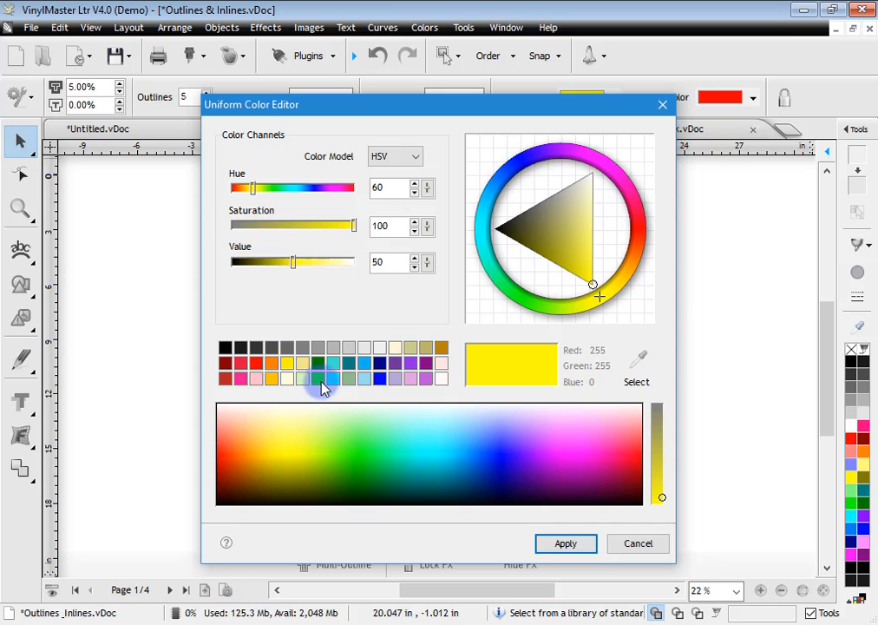
left_click(255, 363)
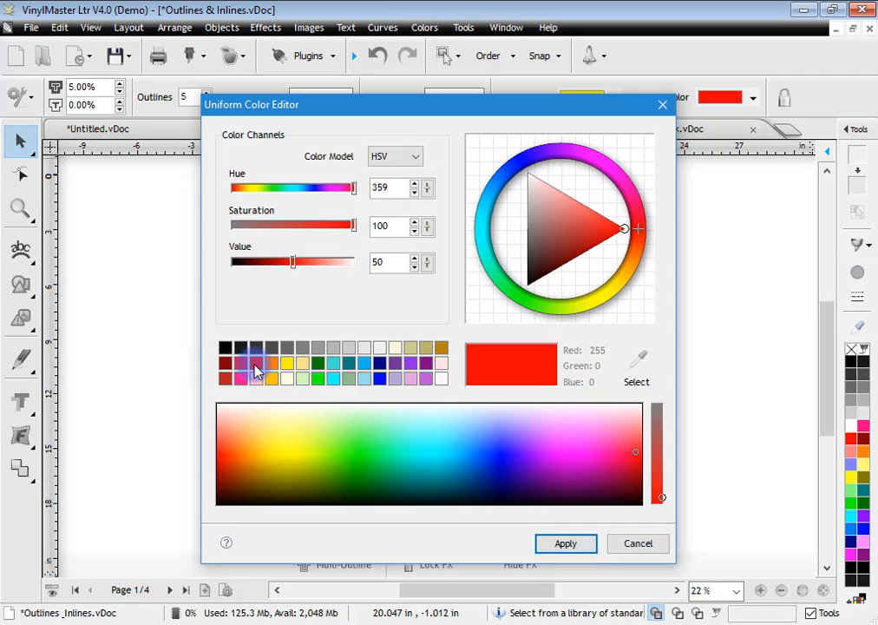
mouse_move(378, 110)
left_mouse_down()
mouse_move(808, 133)
mouse_move(604, 125)
mouse_move(376, 90)
left_mouse_up()
left_click(581, 524)
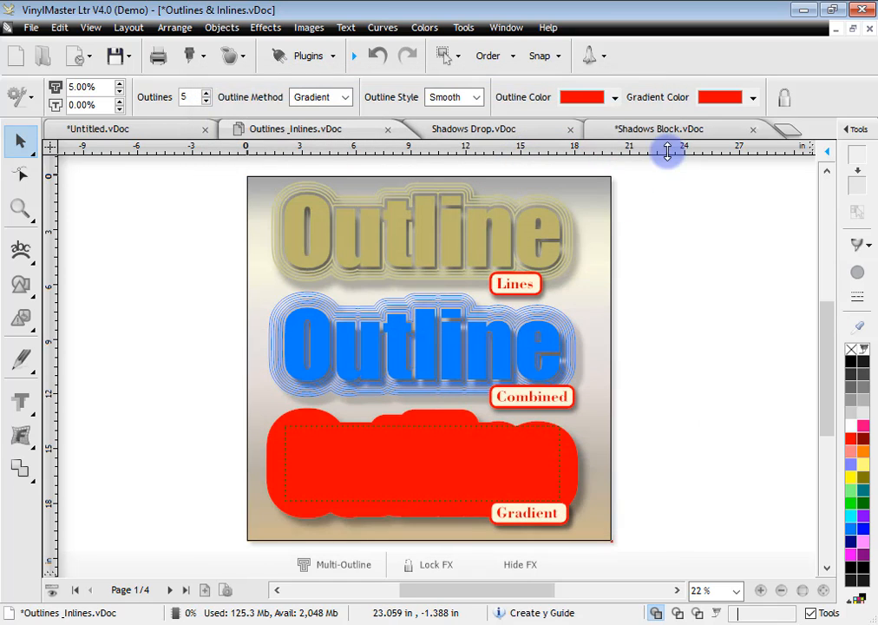
Set the Gradient Color of the same multi-outline to yellow
left_click(722, 99)
left_click(283, 344)
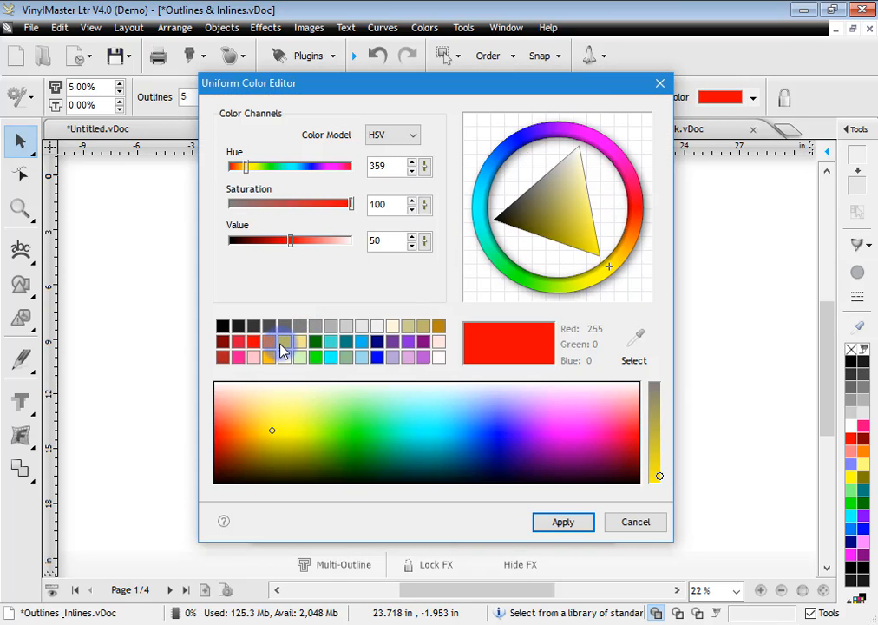
left_click(574, 521)
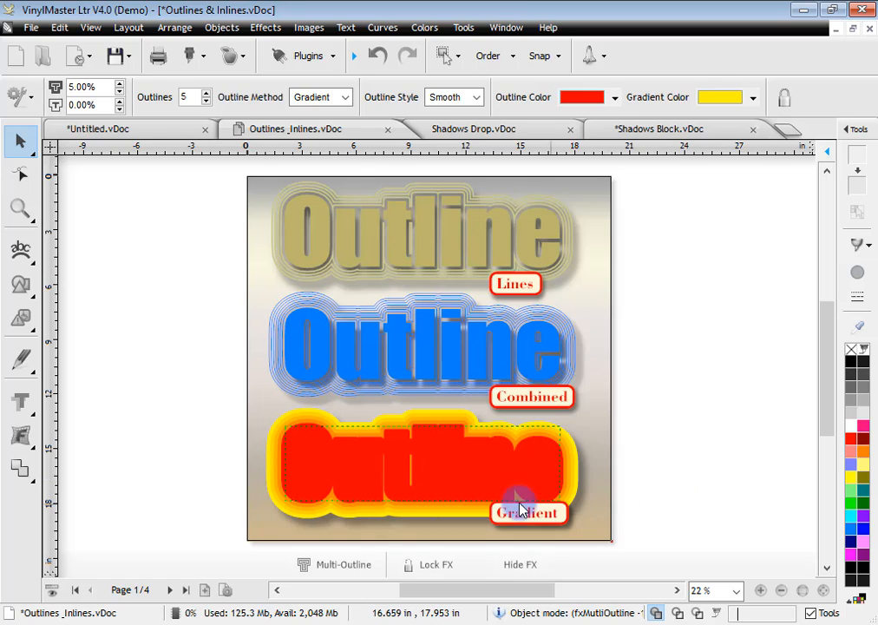
Try a fuchsia fill on the Outline lettering labelled Gradient, settle on light yellow, and deselect it
left_click(507, 471)
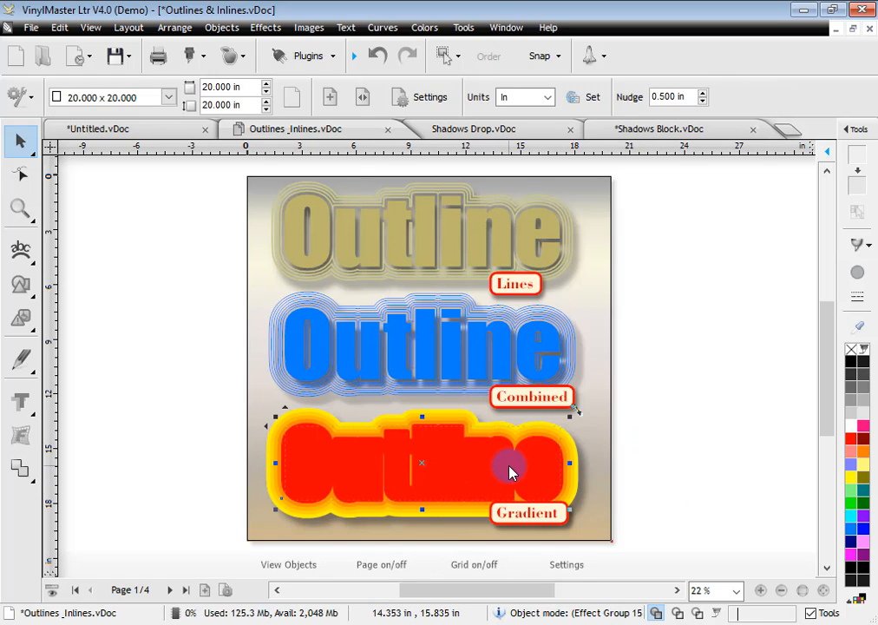
left_click(852, 366)
left_click(862, 425)
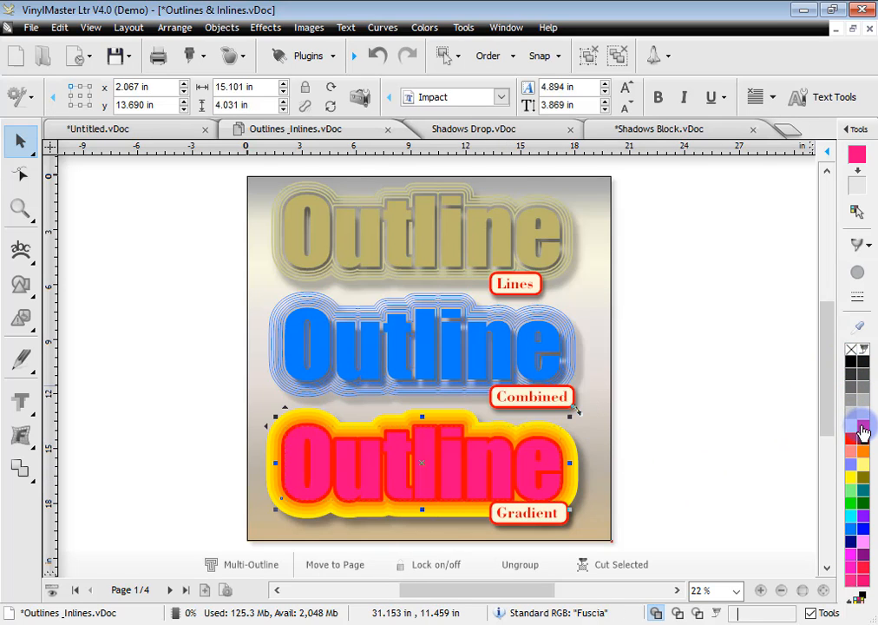
left_click(864, 466)
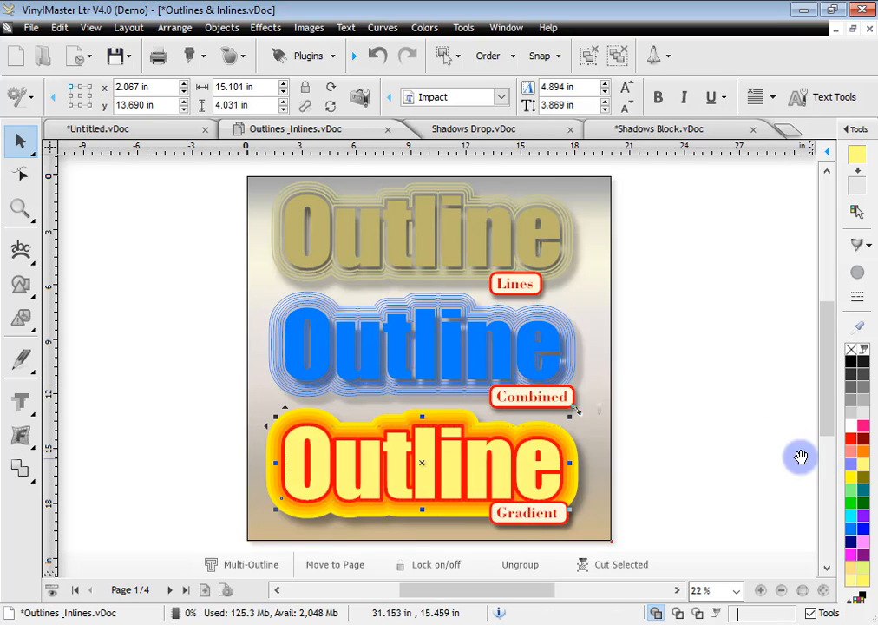
left_click(711, 429)
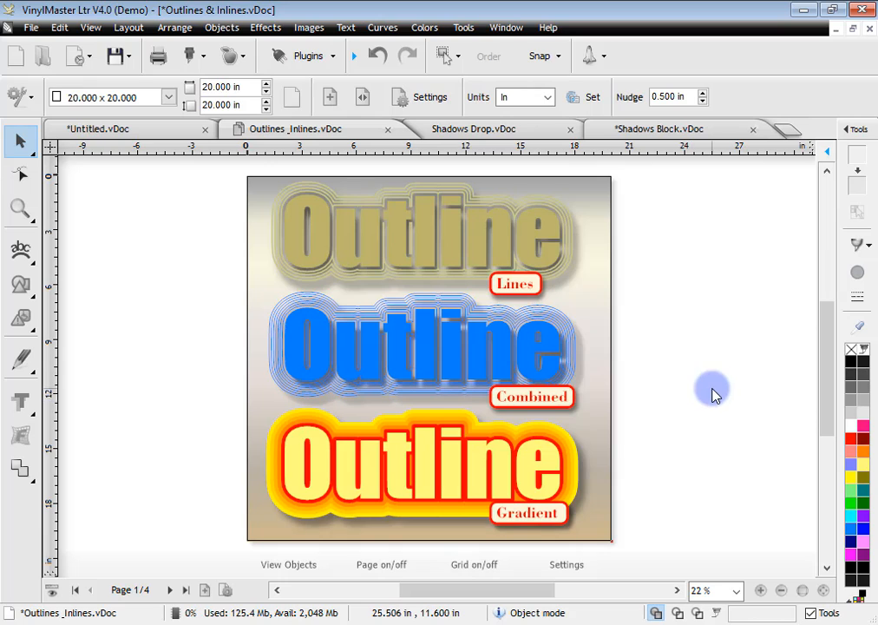
Go to page 2 of the document and select the Inline text labelled Gradient
left_click(170, 591)
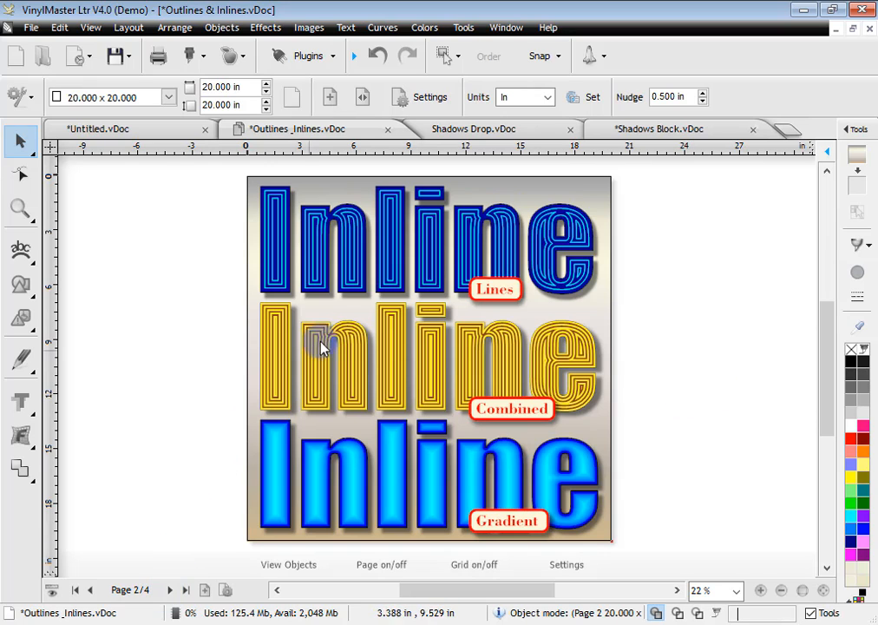
left_click(352, 299)
left_click(359, 470)
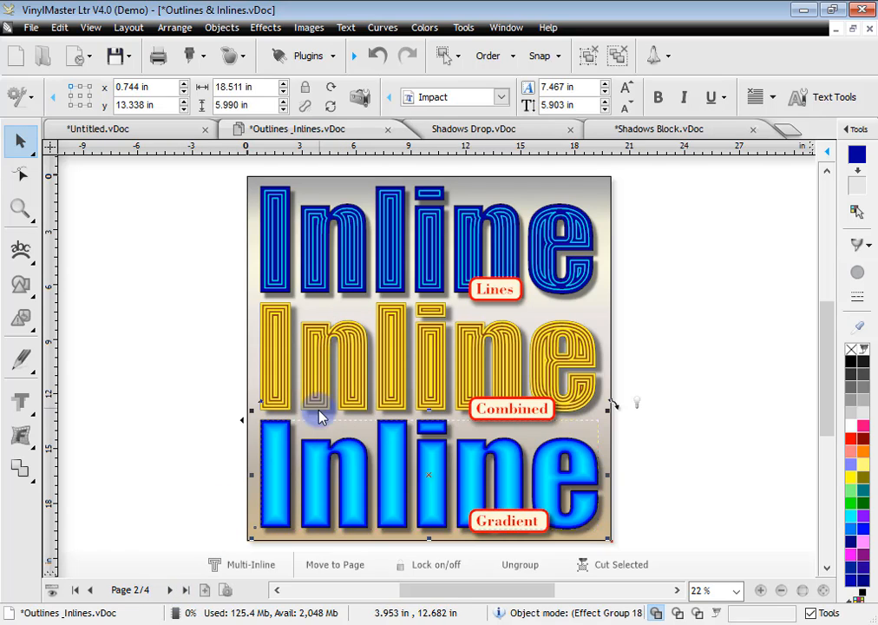
Show the Multi-Inline settings of the selected Inline text and examine the four outline style samples on page 3 up close
left_click(237, 565)
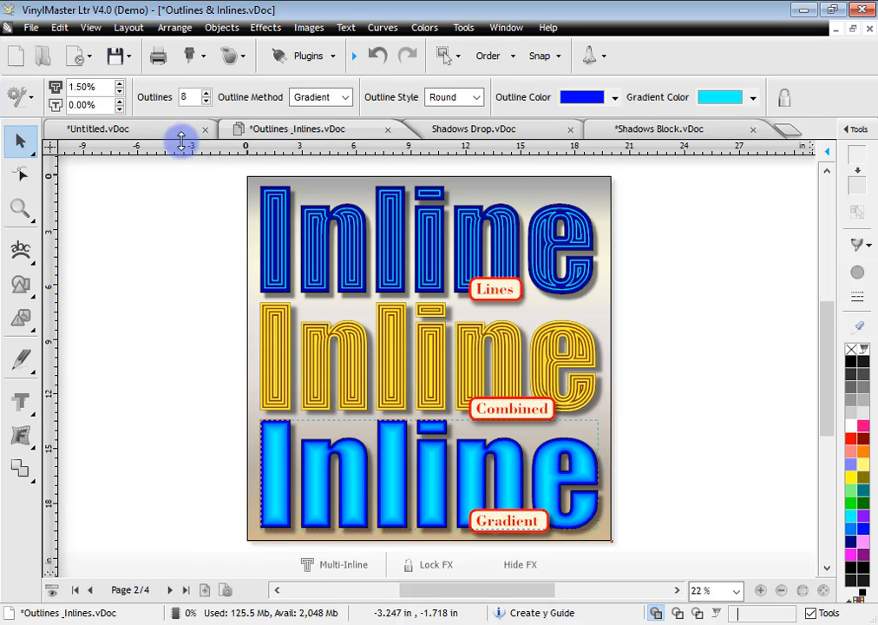
left_click(169, 590)
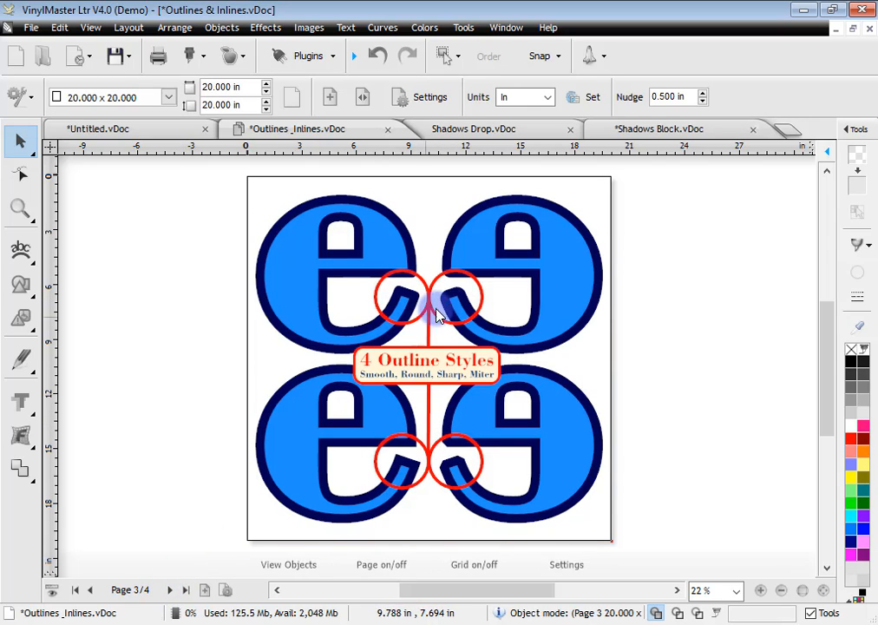
left_click(20, 208)
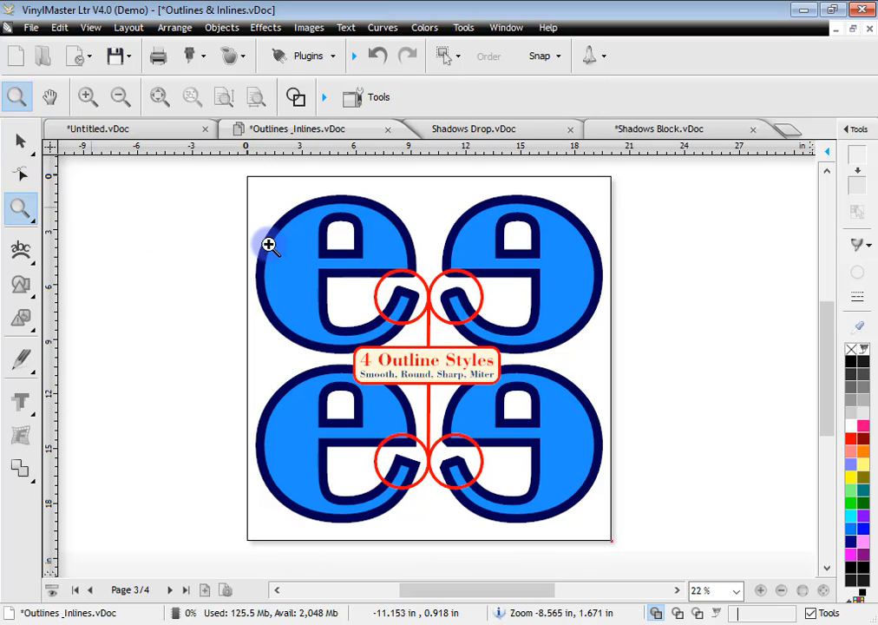
left_click_drag(404, 304, 531, 472)
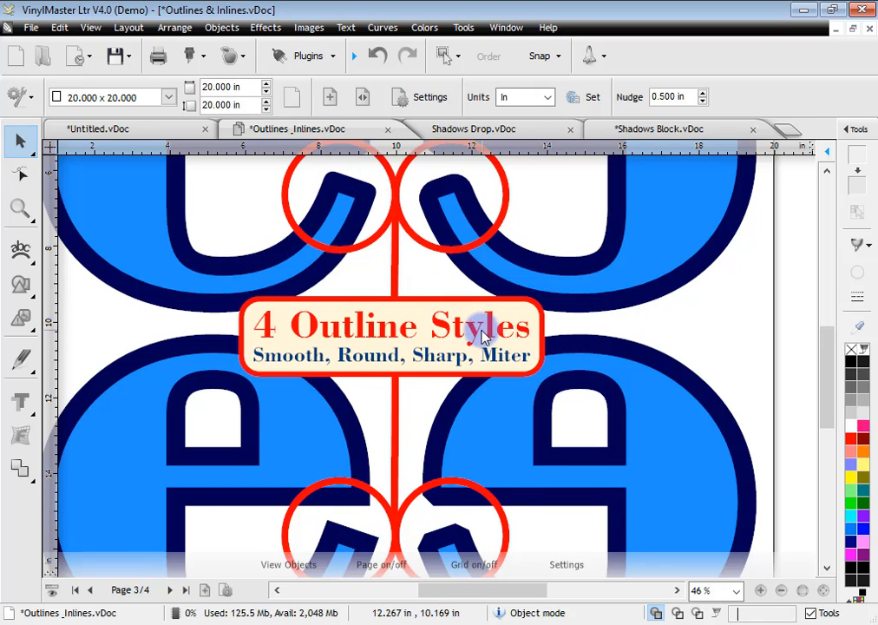
Examine the four inline style samples on page 4 of the Outlines & Inlines document
scroll(479, 333, "down", 2)
left_click(169, 589)
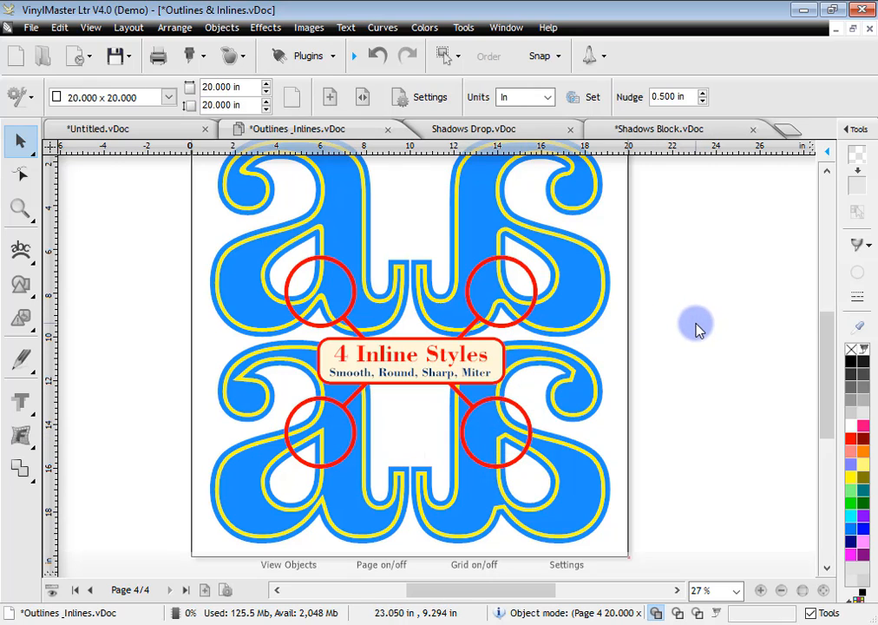
scroll(655, 361, "down", 1)
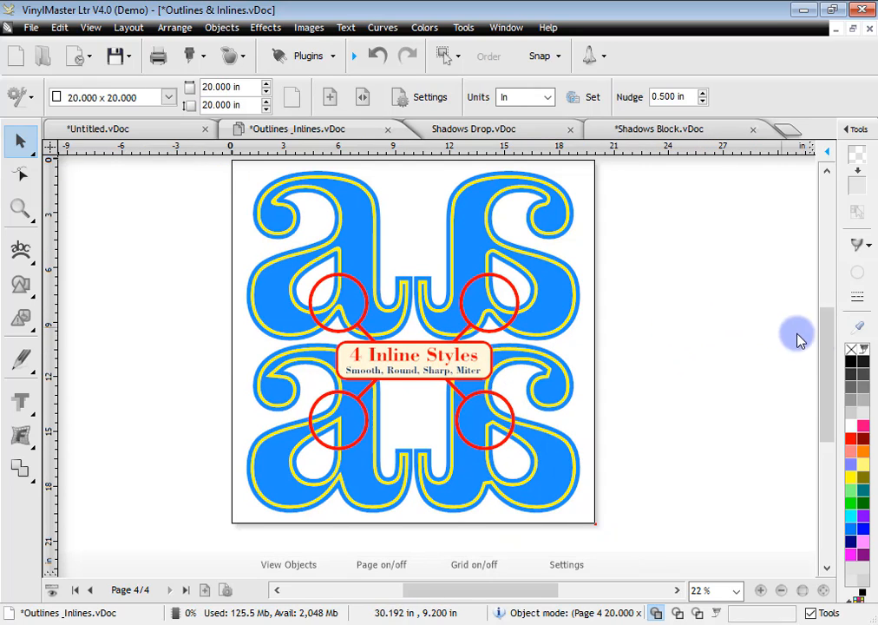
left_click_drag(826, 344, 826, 336)
Review the drop shadow samples on both pages of the Shadows Drop document, including the Drop Shadows and Cuttable text
left_click(491, 130)
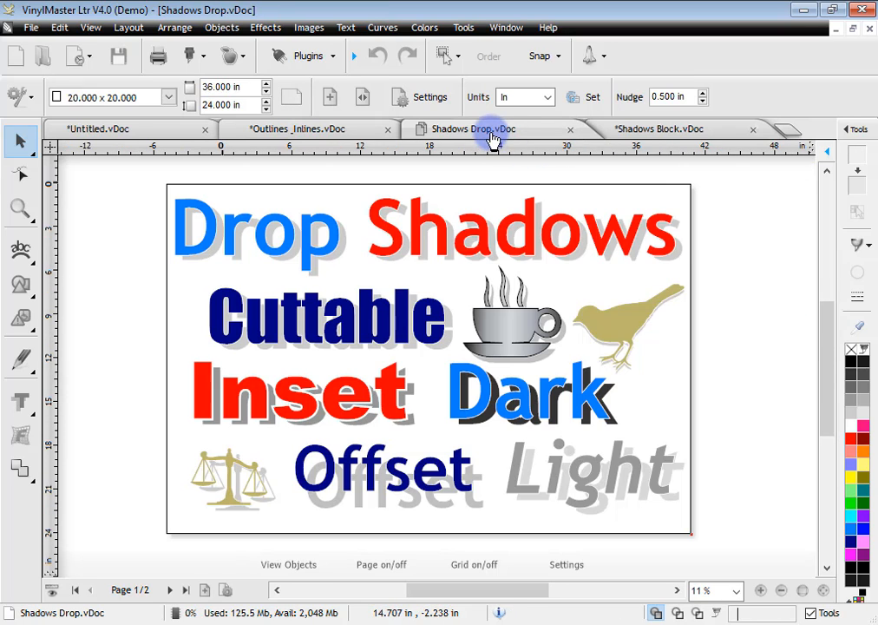
left_click(213, 246)
left_click(21, 401)
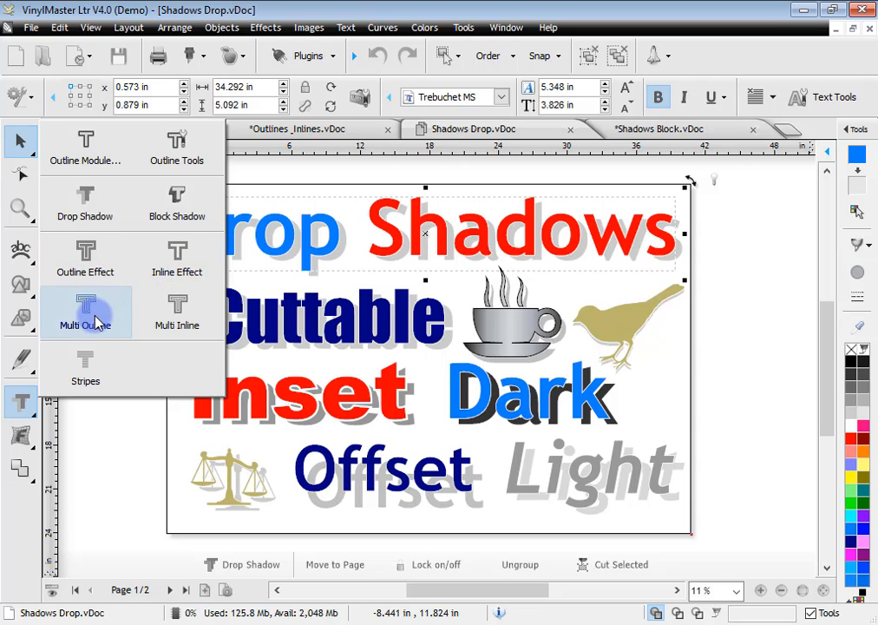
left_click(115, 430)
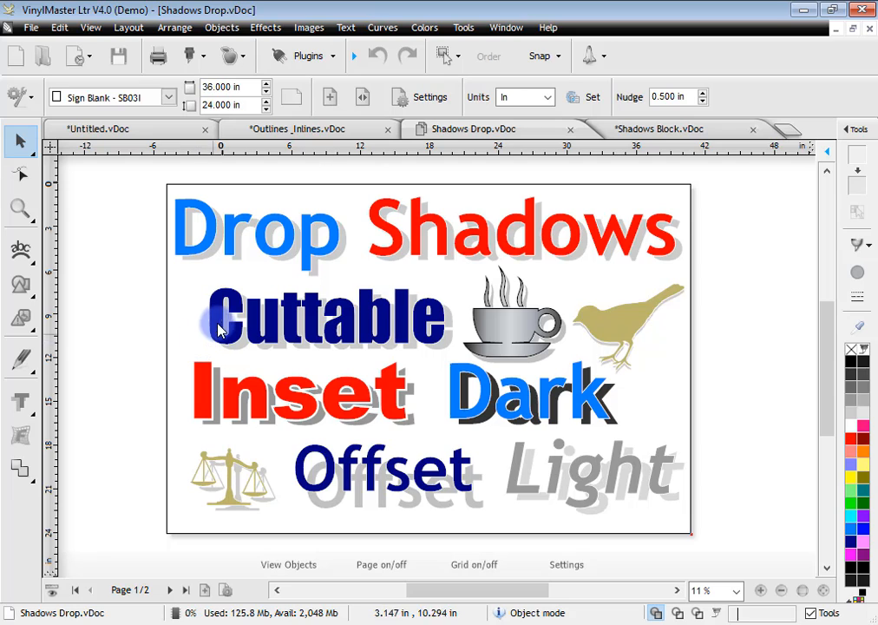
left_click(338, 248)
left_click(351, 322)
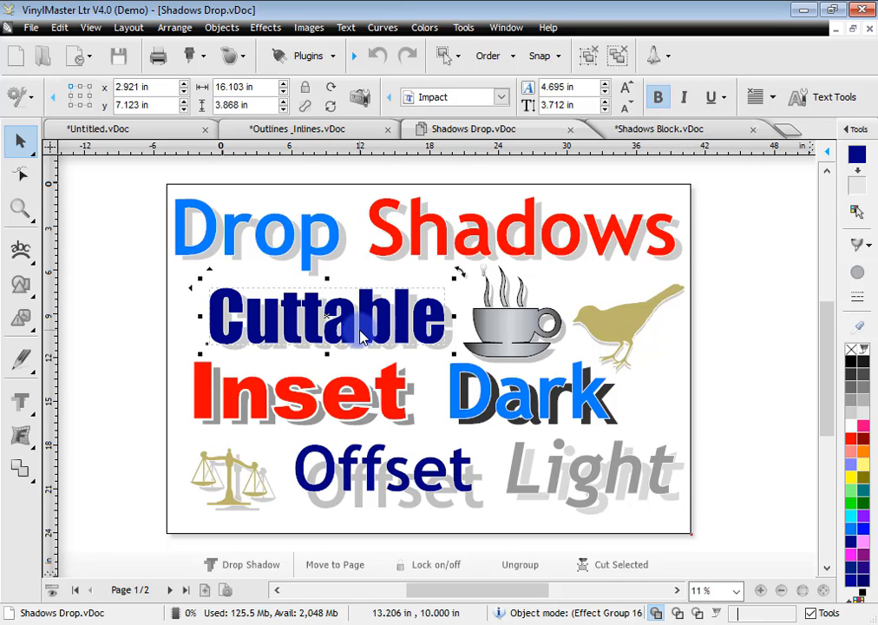
left_click(170, 589)
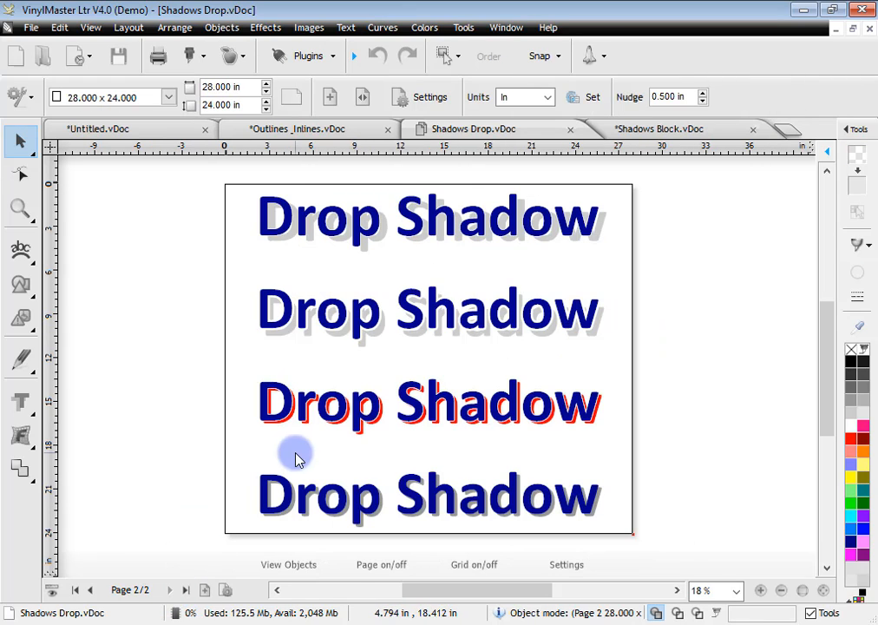
In the Shadows Block document, reshape the Long text's block shadow to offsets of about 95% by 88% with a far-end scale of about 52%
left_click(618, 130)
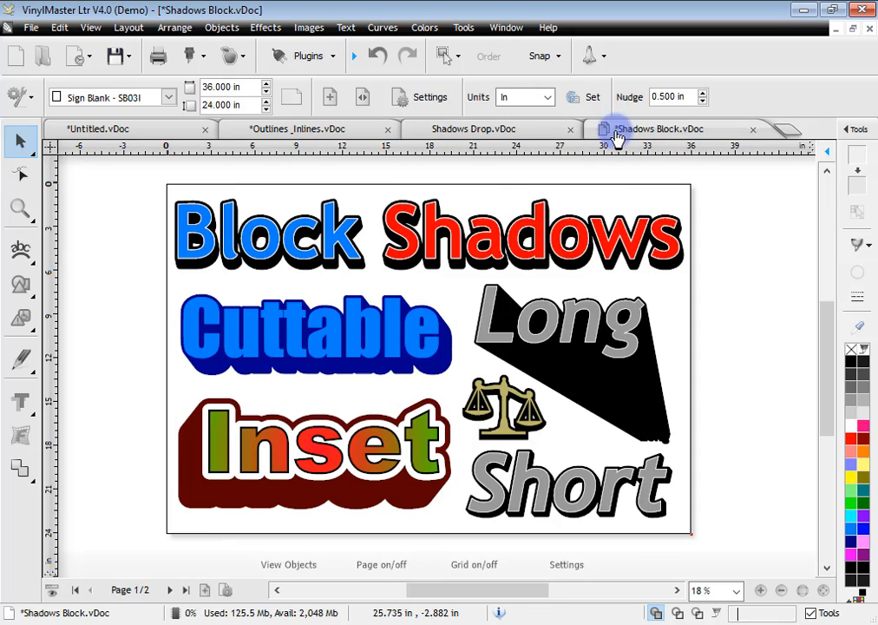
left_click(525, 336)
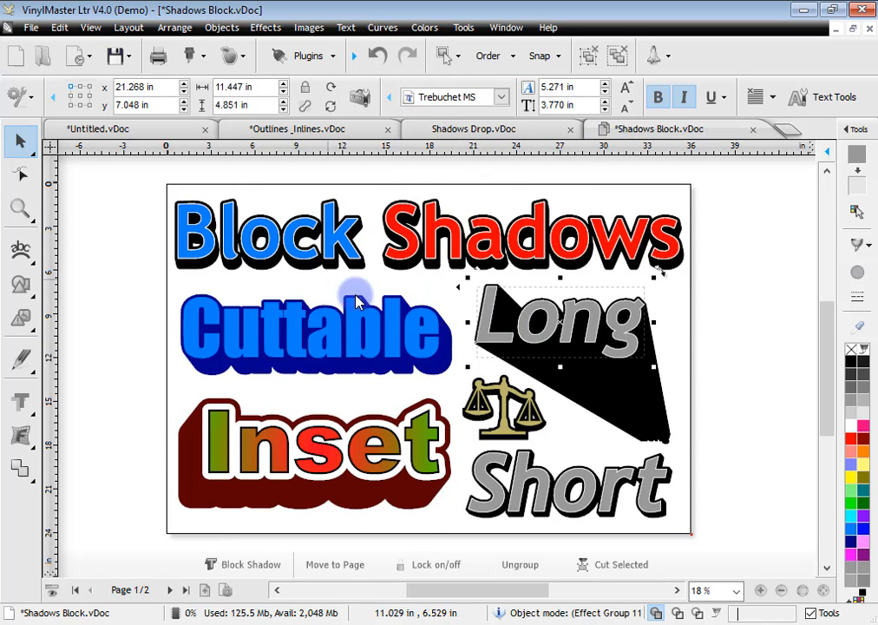
left_click(20, 174)
left_click(570, 366)
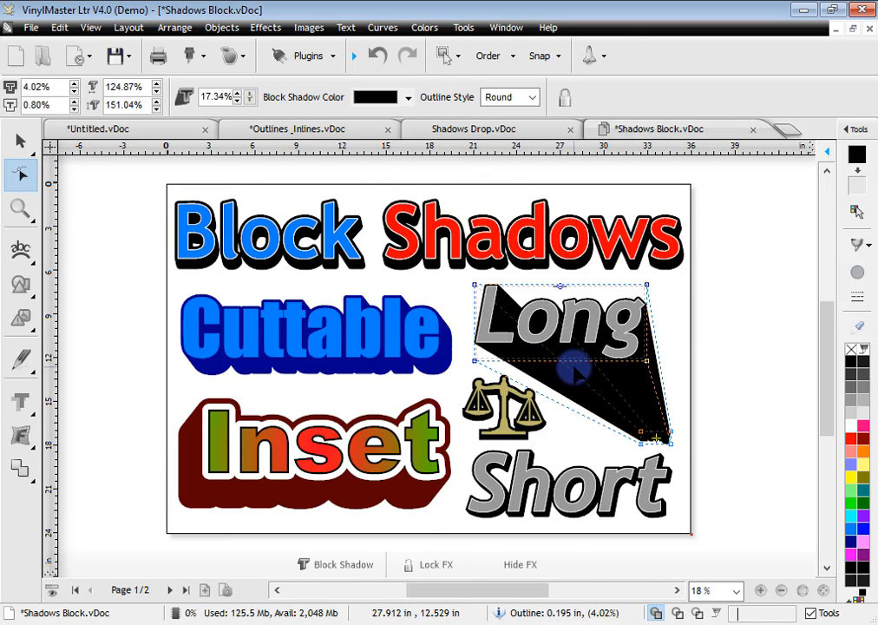
left_click_drag(661, 440, 637, 395)
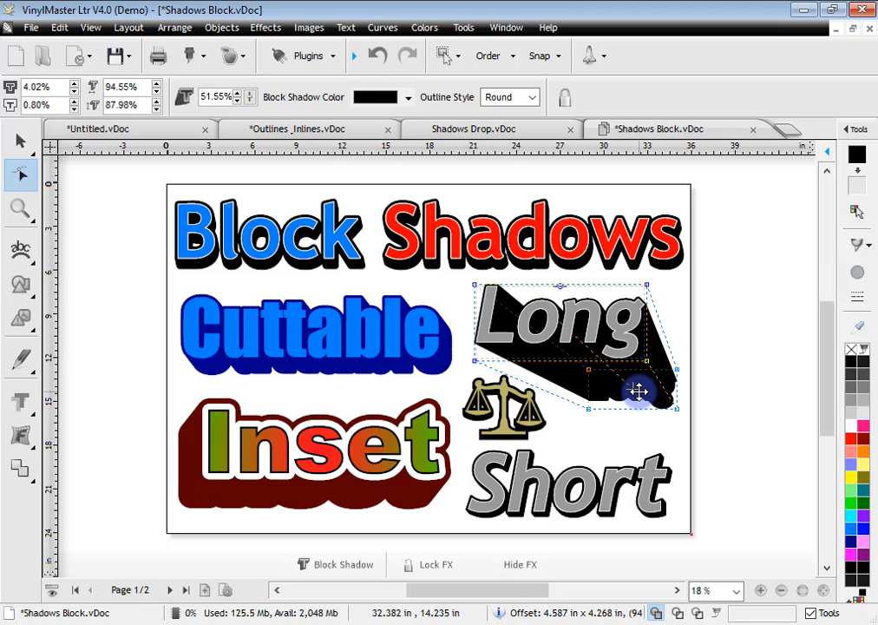
Inspect the Cuttable text's block shadow in wireframe view and return to the full-color view
left_click(676, 612)
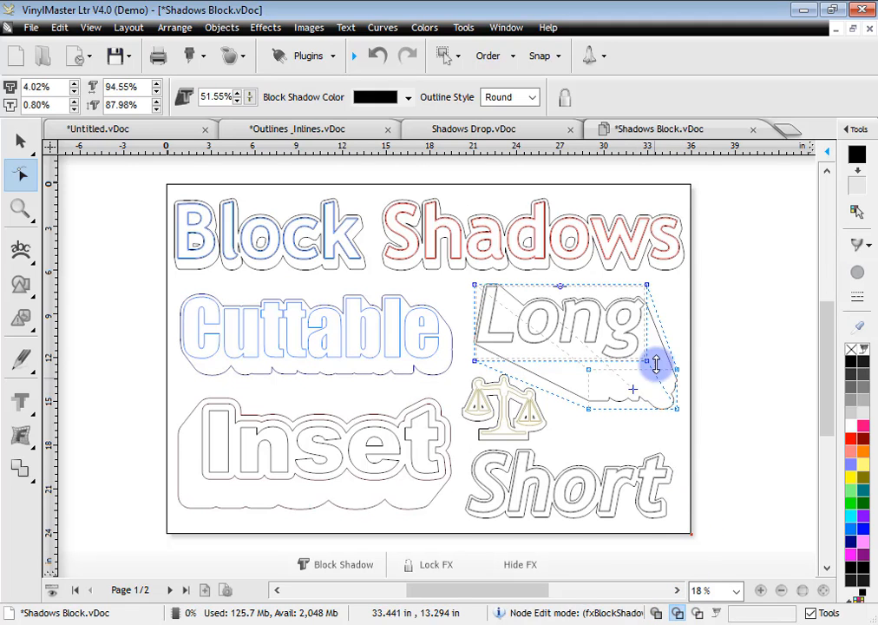
left_click(396, 300)
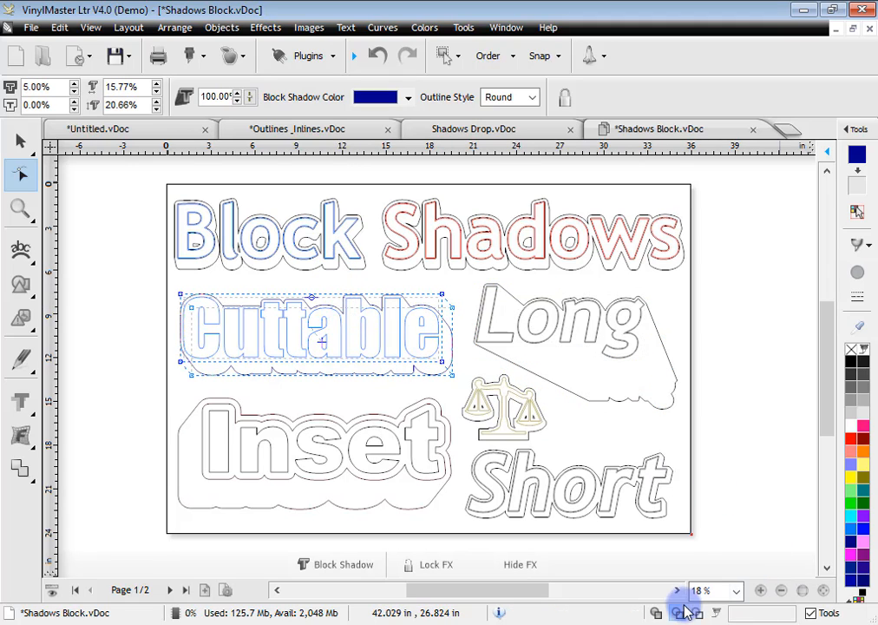
left_click(656, 614)
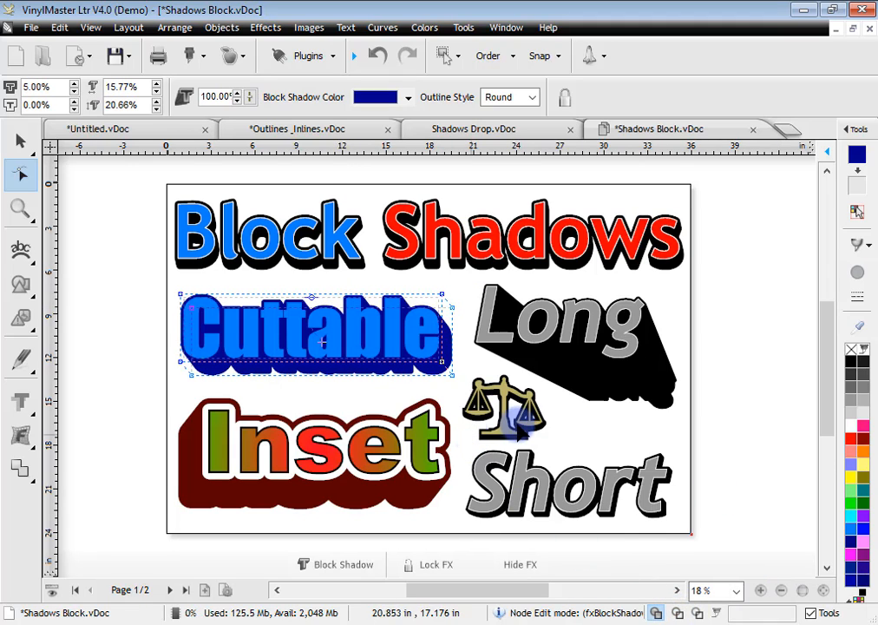
Replace the word Cuttable in the block-shadowed text with "Effects"
left_click(21, 251)
left_click(67, 253)
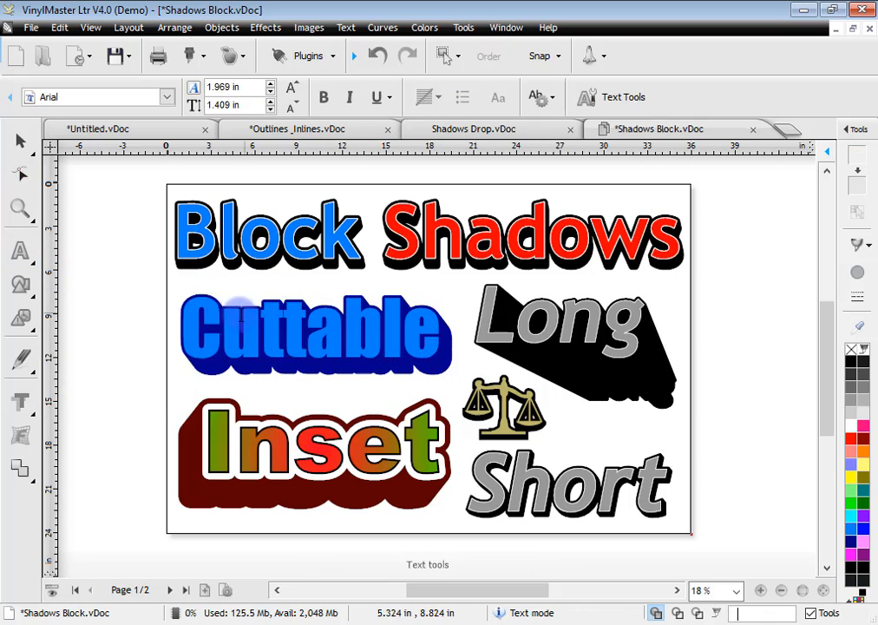
left_click_drag(192, 321, 516, 321)
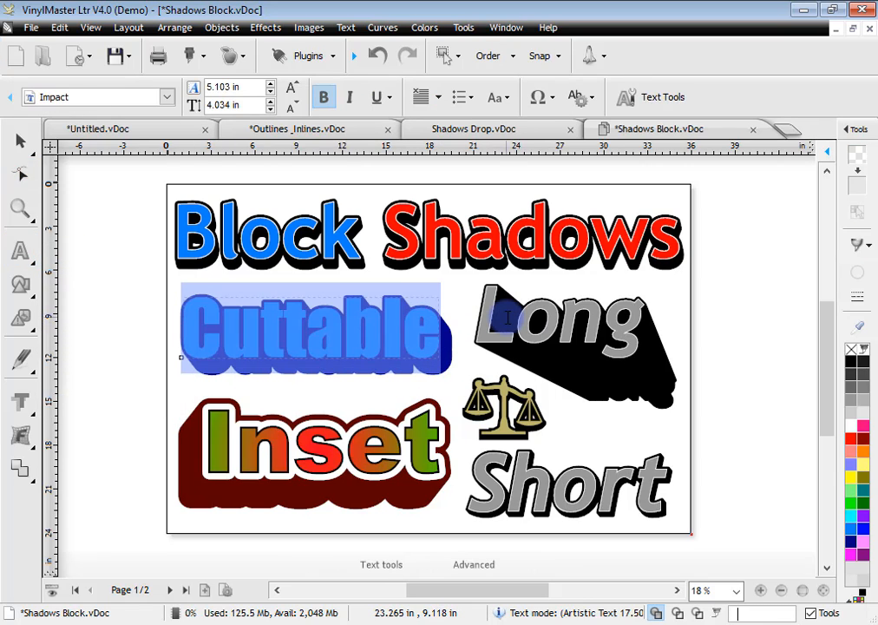
type("Effects")
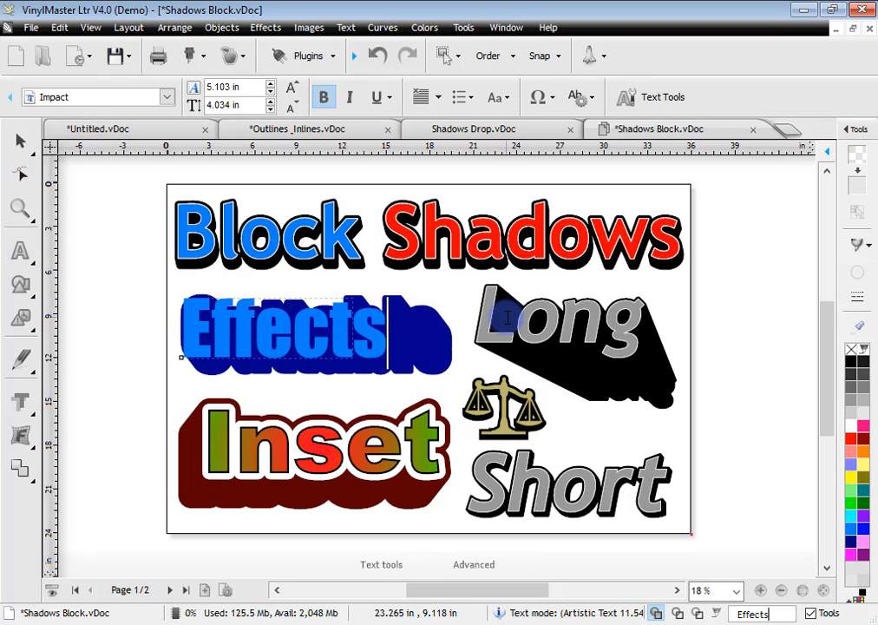
Scale the Effects text to about 16.2 by 4.8 in, shift it to about x 1.64 in, and deselect it
left_click(18, 137)
left_click_drag(391, 364, 444, 375)
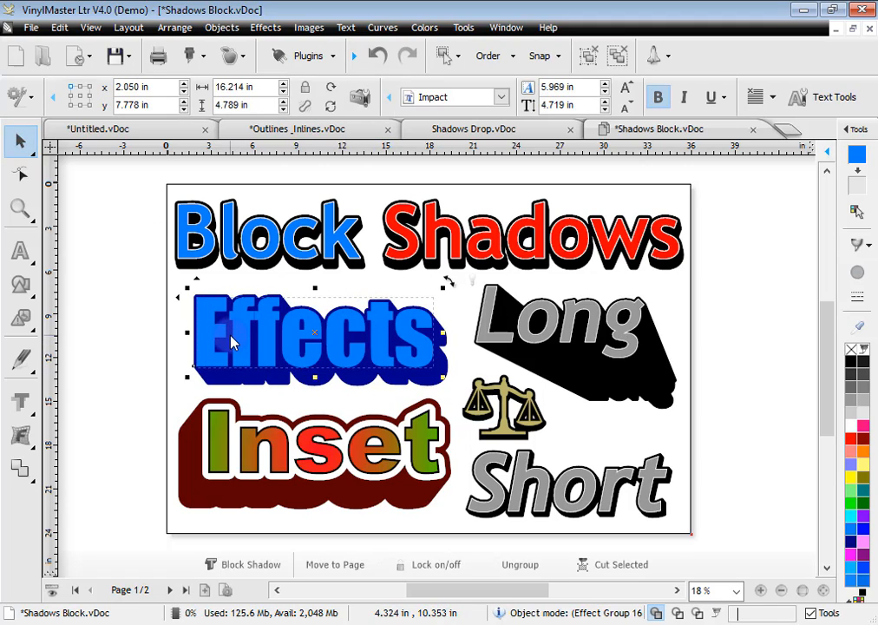
left_click_drag(229, 335, 224, 335)
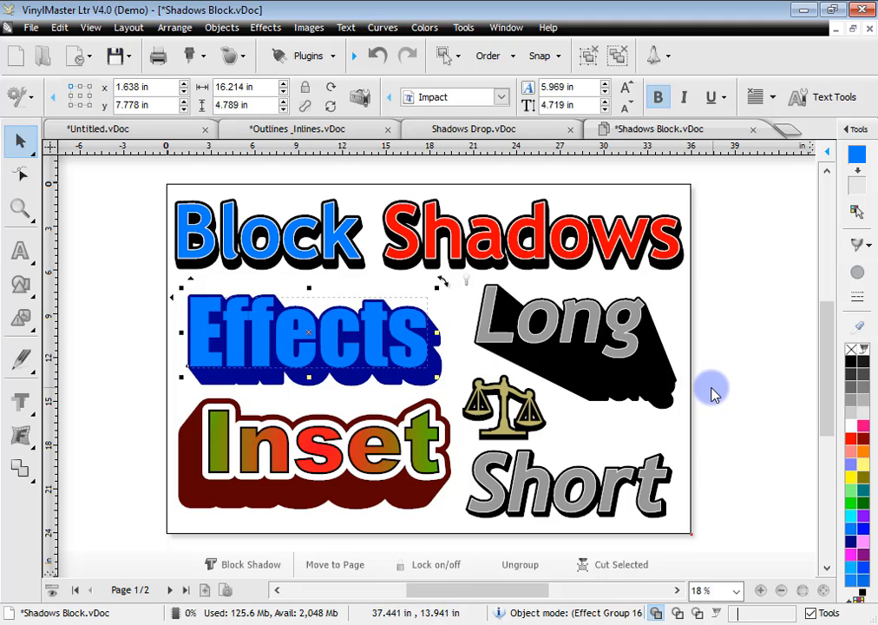
left_click(730, 314)
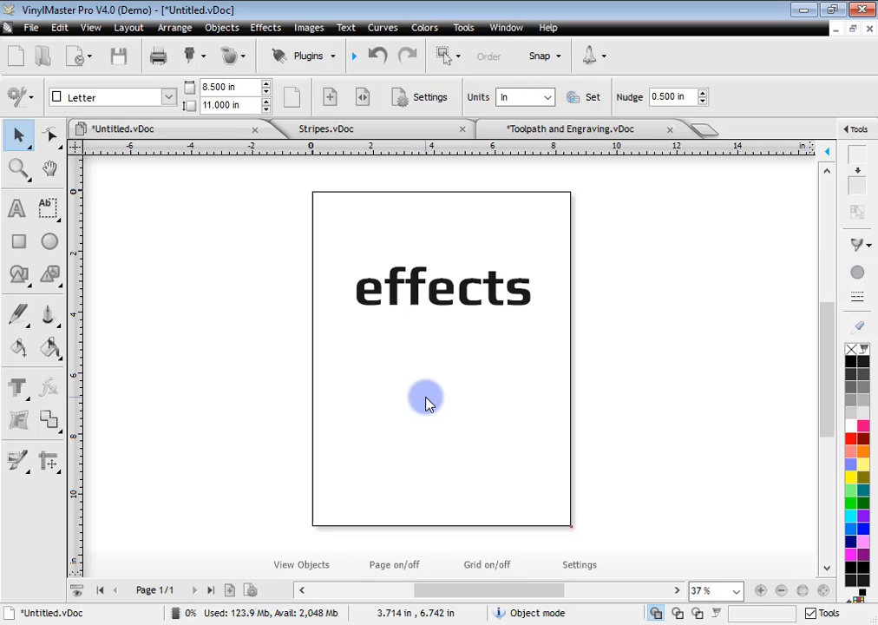
Apply an Envelope distortion to the effects text, pulling its corners outward and bowing its edges to about 9.0 by 3.7 in overall
left_click(448, 310)
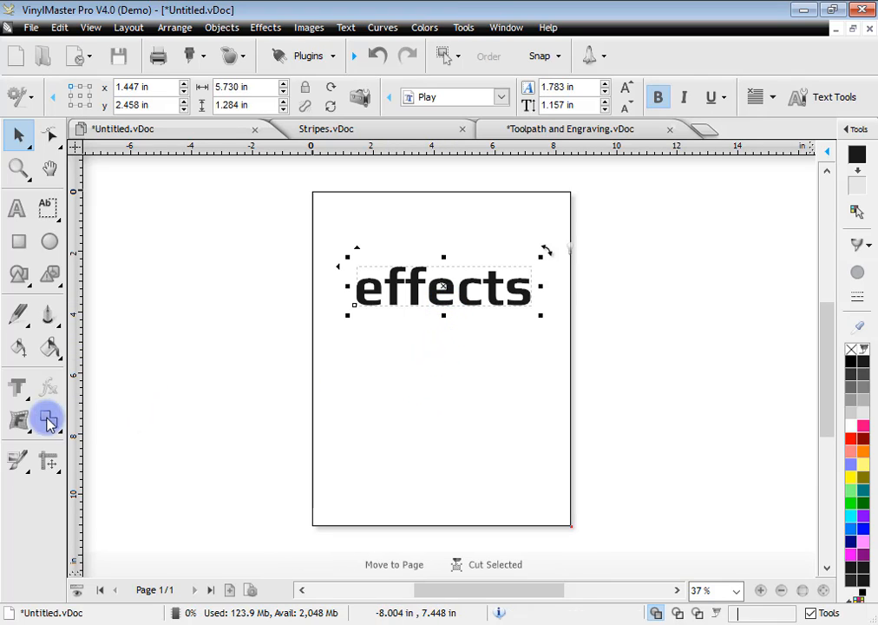
left_click(19, 421)
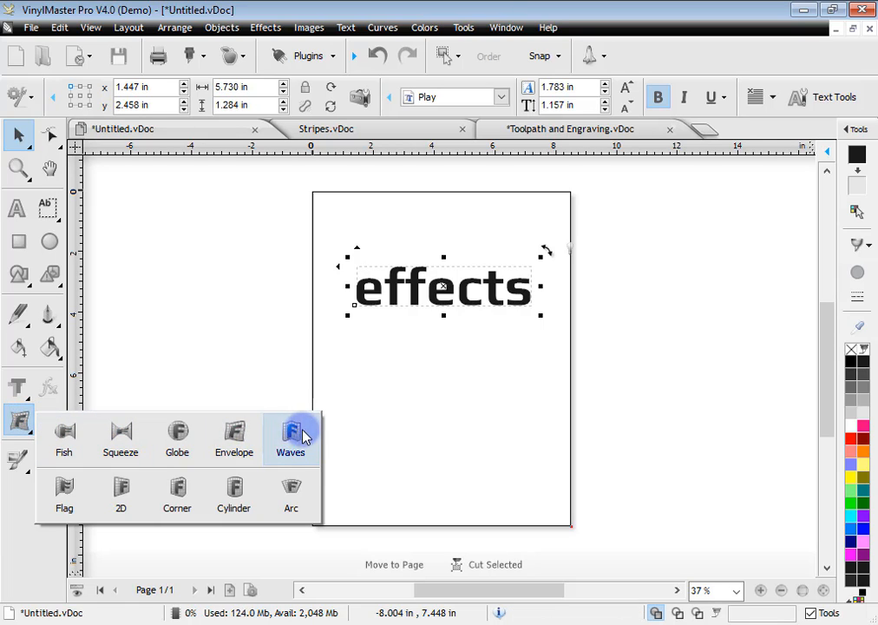
left_click(234, 431)
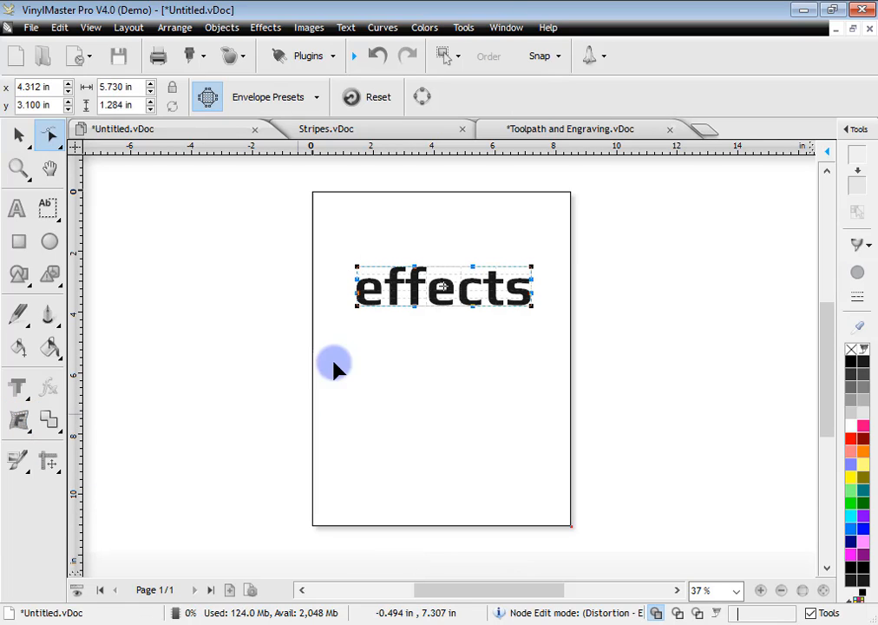
left_click_drag(360, 311, 315, 356)
left_click_drag(356, 267, 370, 243)
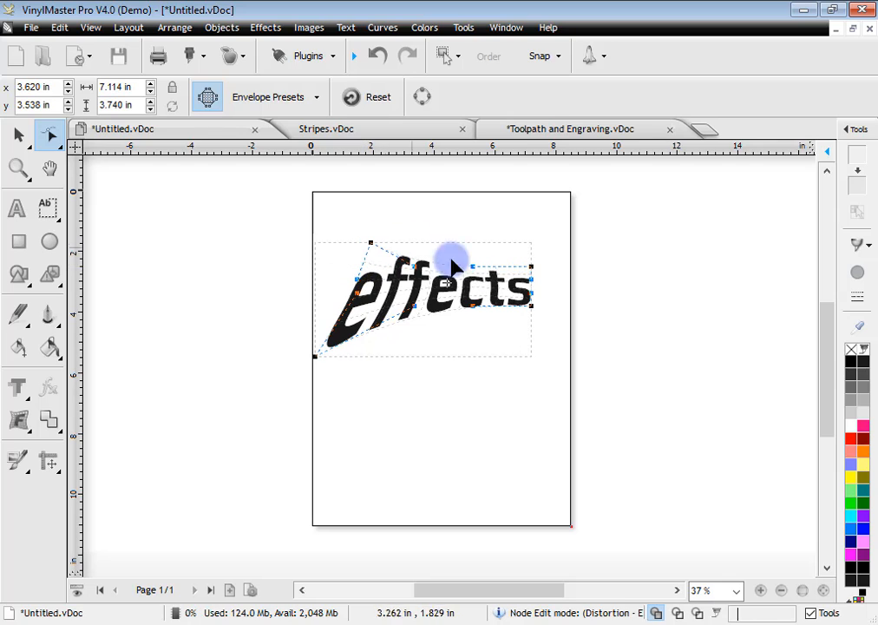
left_click_drag(531, 266, 589, 258)
left_click_drag(531, 306, 579, 345)
left_click_drag(472, 267, 415, 316)
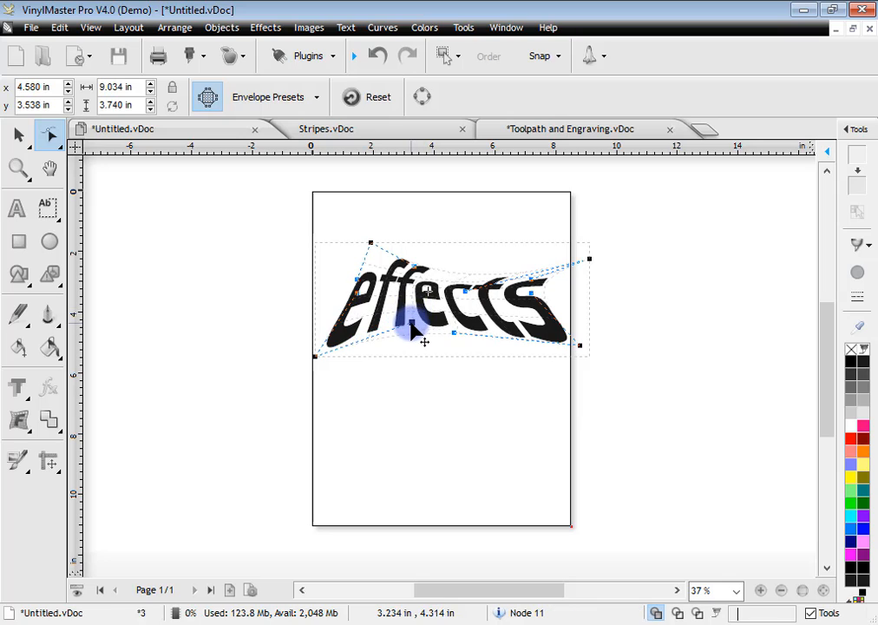
Delete the distorted effects text from the page
left_click(19, 134)
left_click_drag(392, 275, 404, 263)
key("Delete")
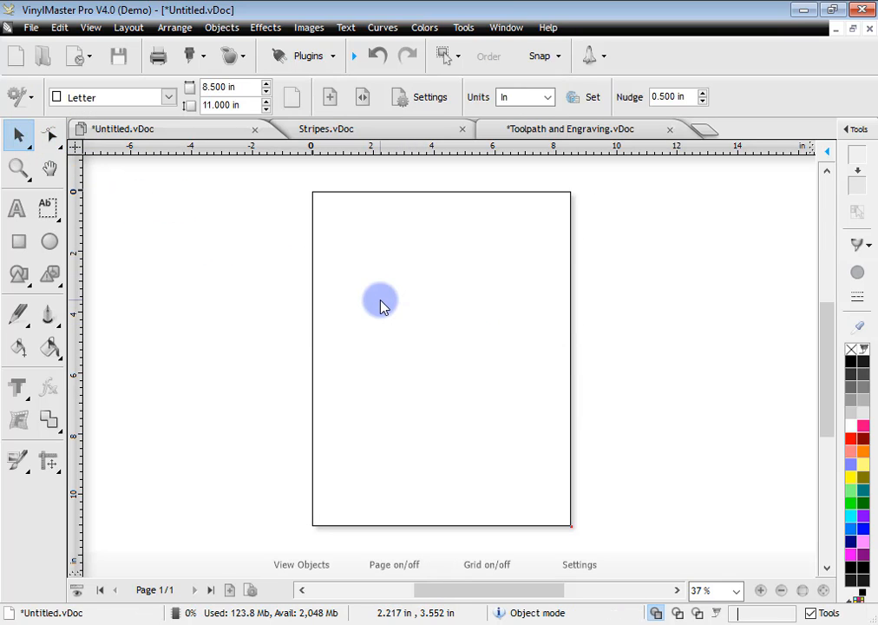
Add the artistic text "3D" in the upper part of the blank page
left_click(18, 208)
left_click(363, 301)
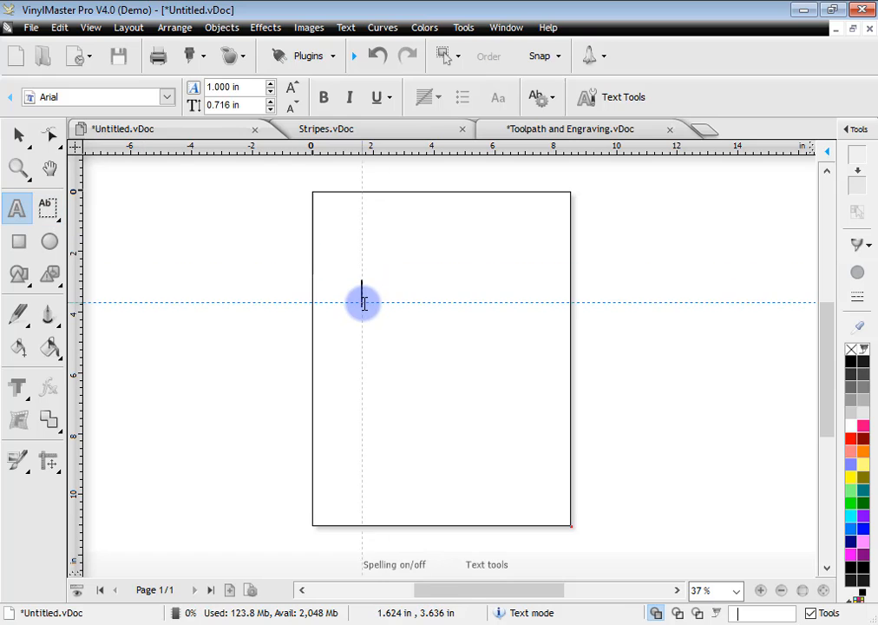
type("3D")
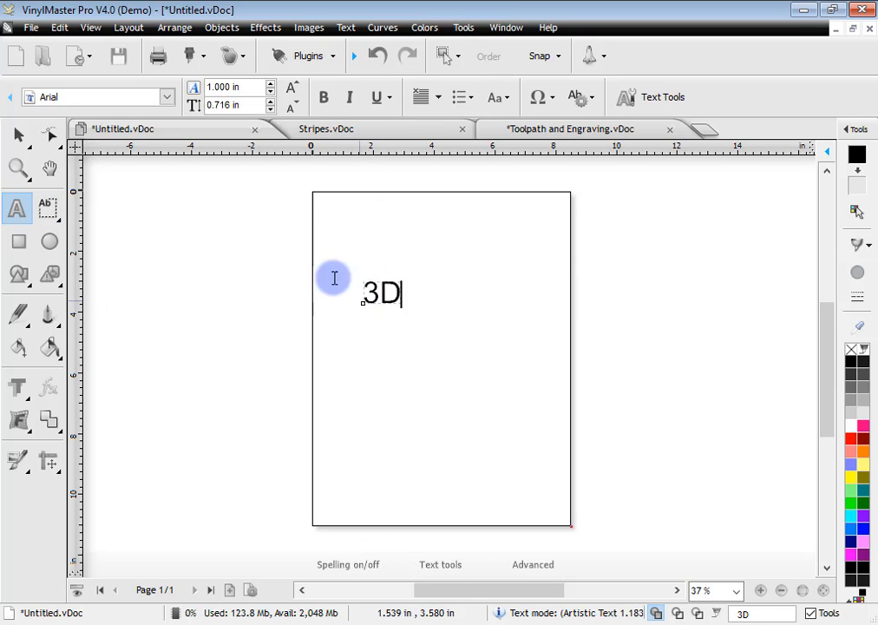
Enlarge the 3D text to about 5.1 by 3.2 in near the page's middle and set its font to Arial Black
left_click(18, 134)
left_click_drag(477, 375, 521, 386)
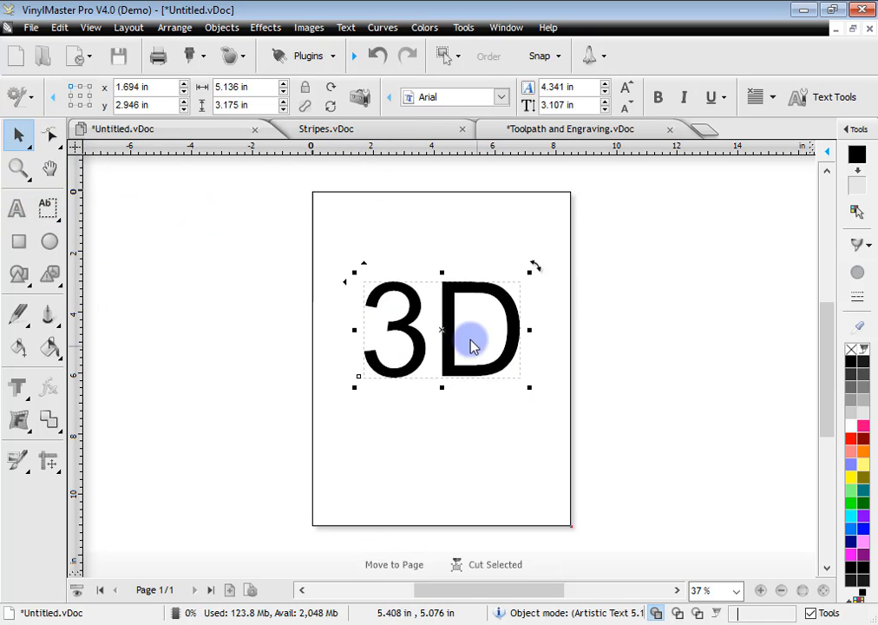
left_click_drag(447, 333, 442, 337)
left_click(503, 98)
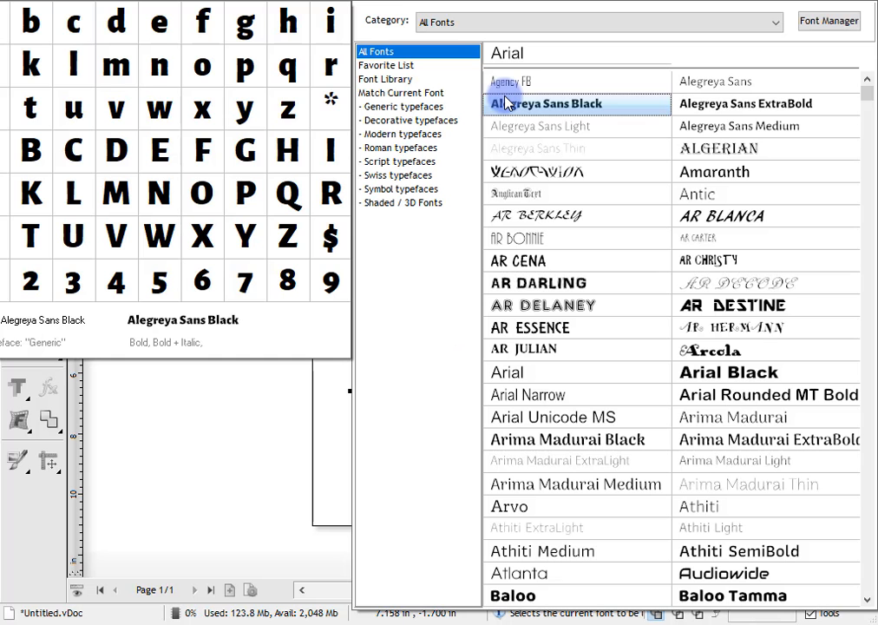
left_click(727, 371)
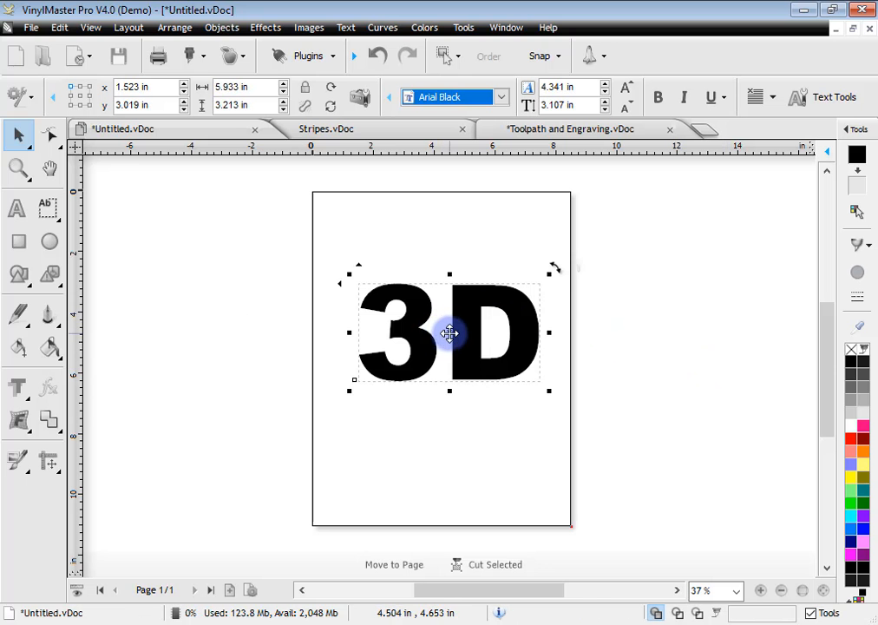
Shift the 3D text slightly left, enlarge it to about 7.0 by 3.8 in, and turn off the page display
left_click_drag(450, 333, 441, 334)
left_click_drag(549, 398, 583, 430)
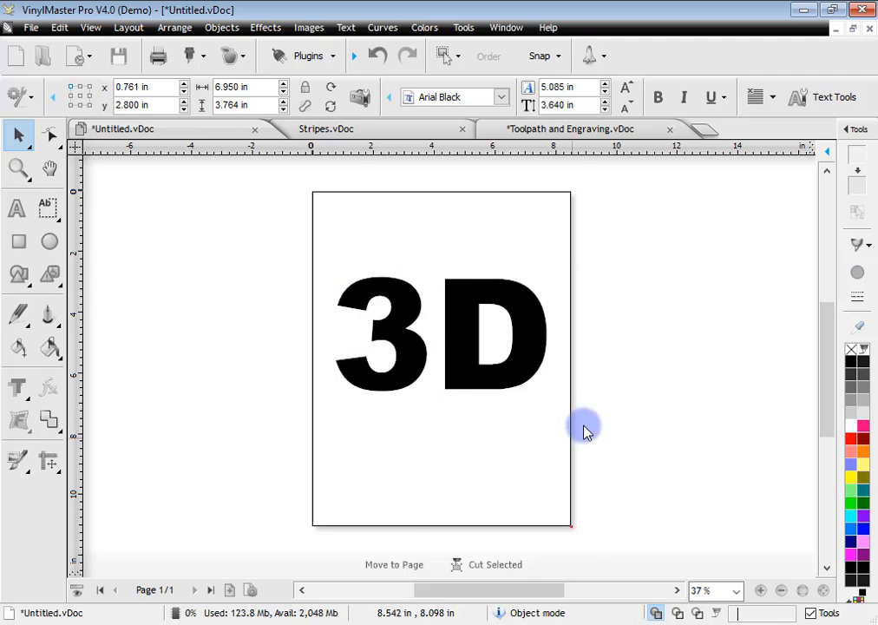
left_click(583, 430)
left_click(386, 566)
left_click(393, 569)
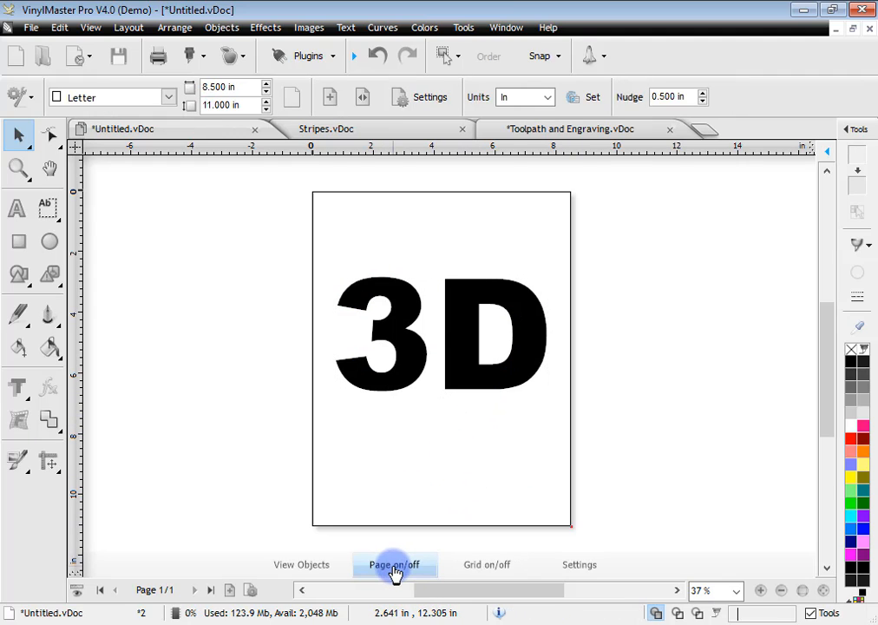
left_click(394, 570)
Enlarge the 3D text to about 10.1 by 5.4 in and recenter it in the workspace
left_click(454, 386)
left_click_drag(557, 400, 658, 460)
left_click_drag(527, 414, 486, 396)
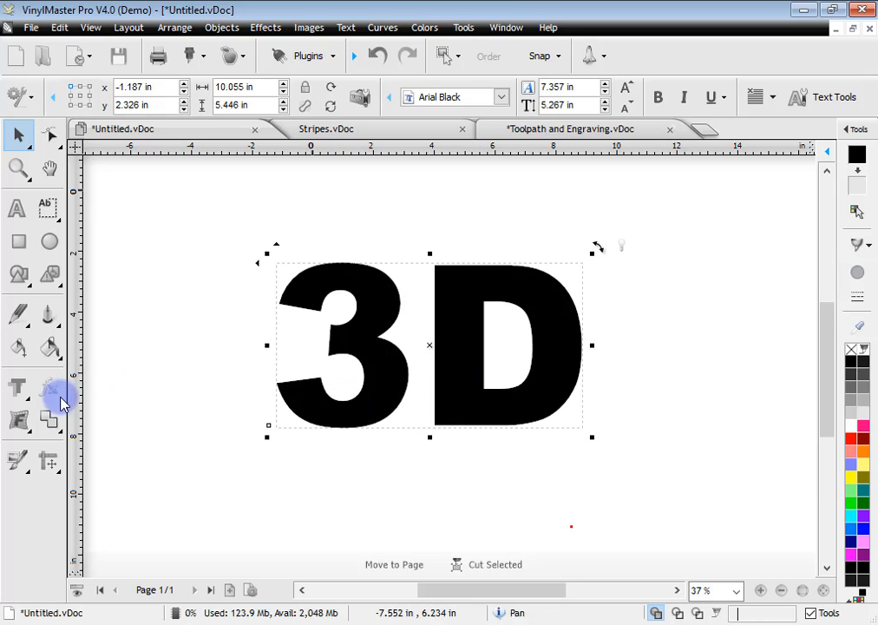
Apply the 3D logo effect to the text and rotate it to about 16.3 and 47.0 degrees
left_click(24, 400)
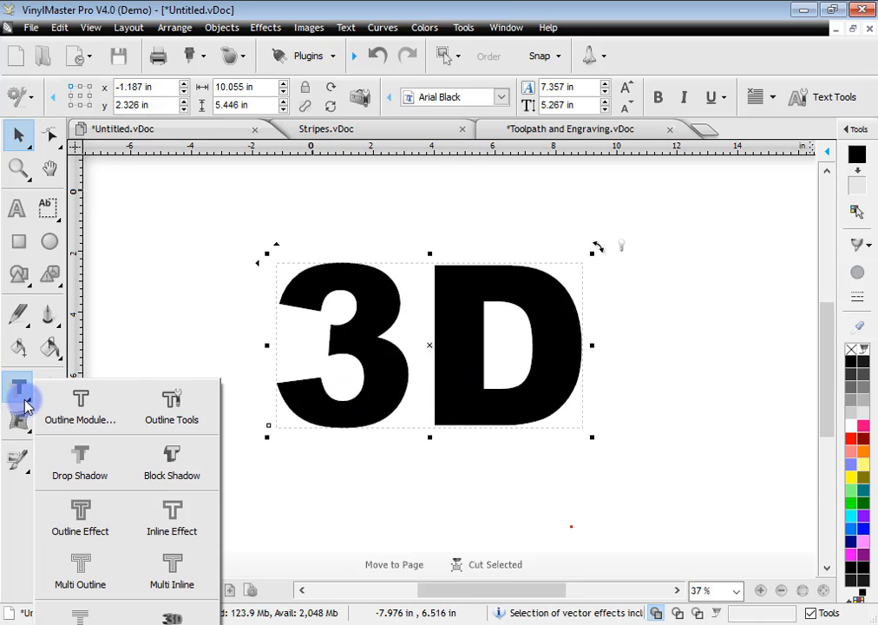
left_click(172, 618)
mouse_move(518, 295)
left_mouse_down()
mouse_move(525, 327)
mouse_move(514, 392)
mouse_move(529, 405)
mouse_move(551, 392)
mouse_move(554, 333)
mouse_move(508, 300)
left_mouse_up()
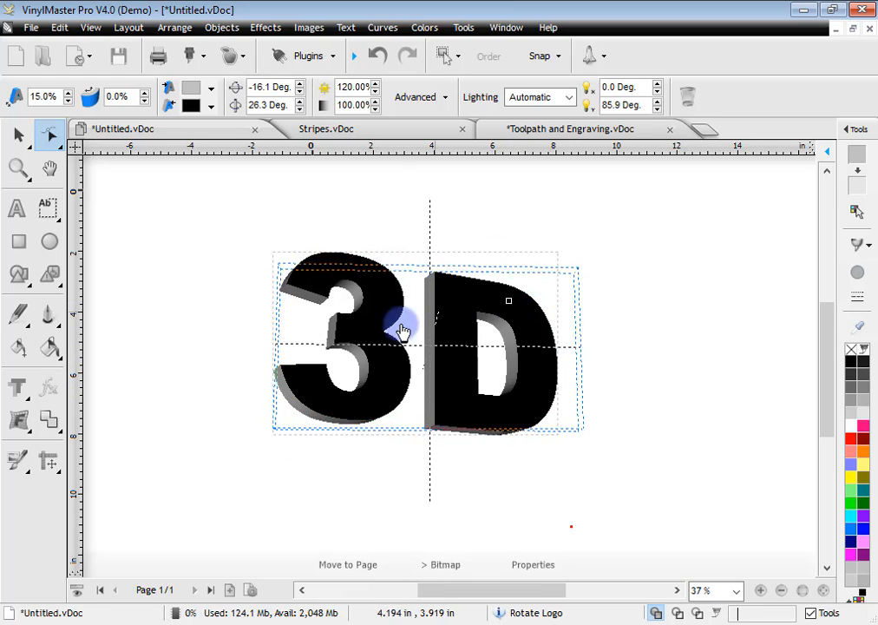
left_click_drag(402, 331, 554, 377)
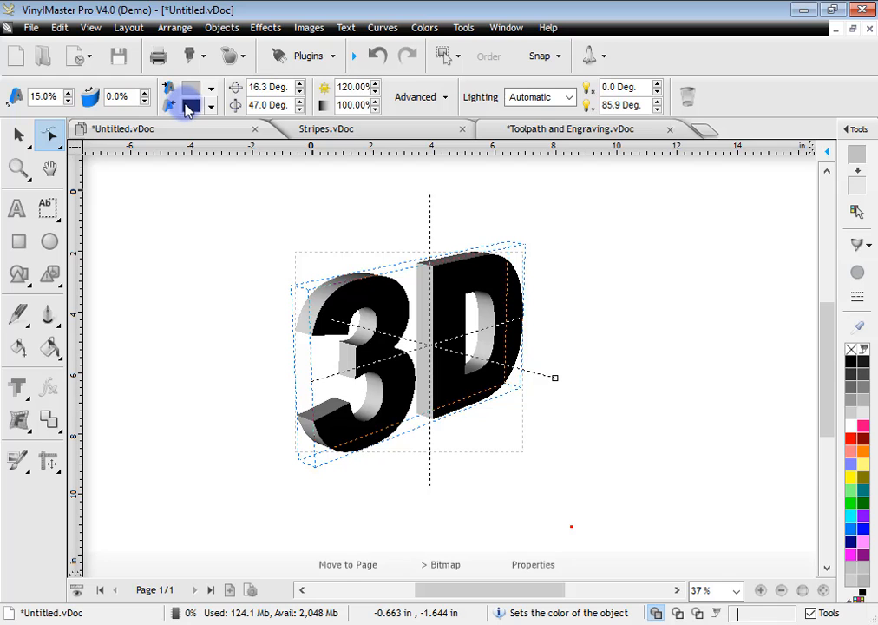
Color the front faces of the 3D lettering muted gold, RGB 189, 183, 107
left_click(189, 105)
left_click(432, 350)
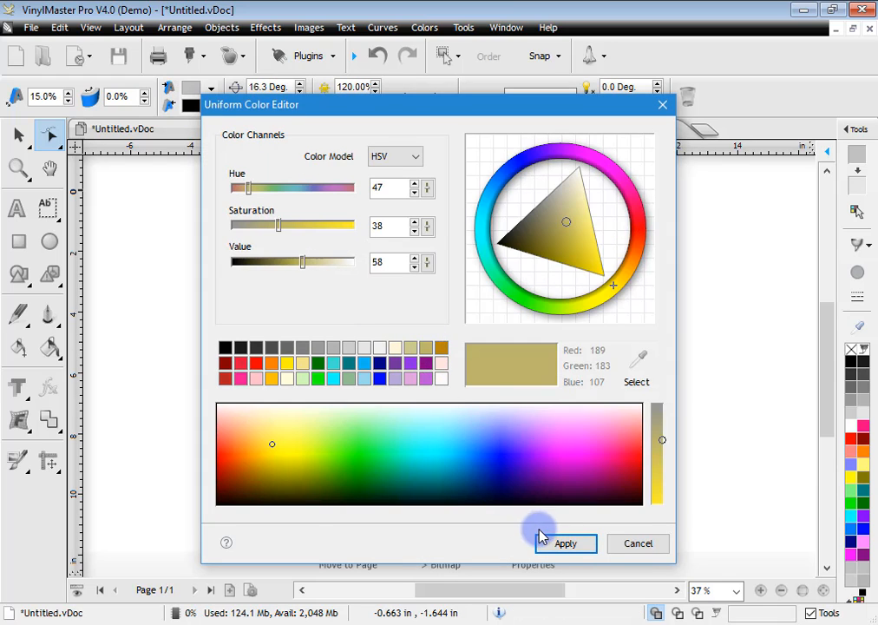
left_click(540, 538)
Color the extruded sides of the 3D lettering red and enlarge it to about 9.5 by 8.4 in
left_click(17, 135)
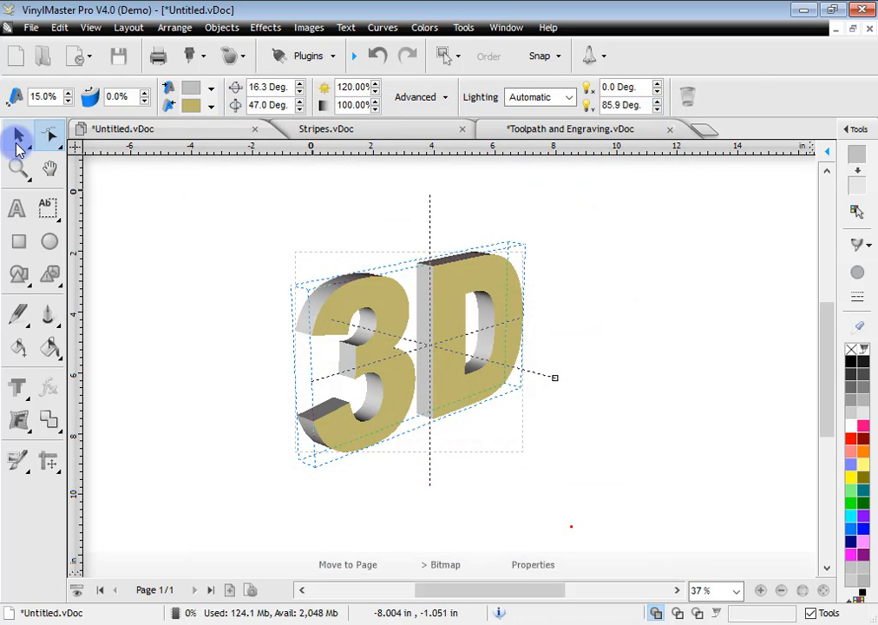
left_click(848, 440)
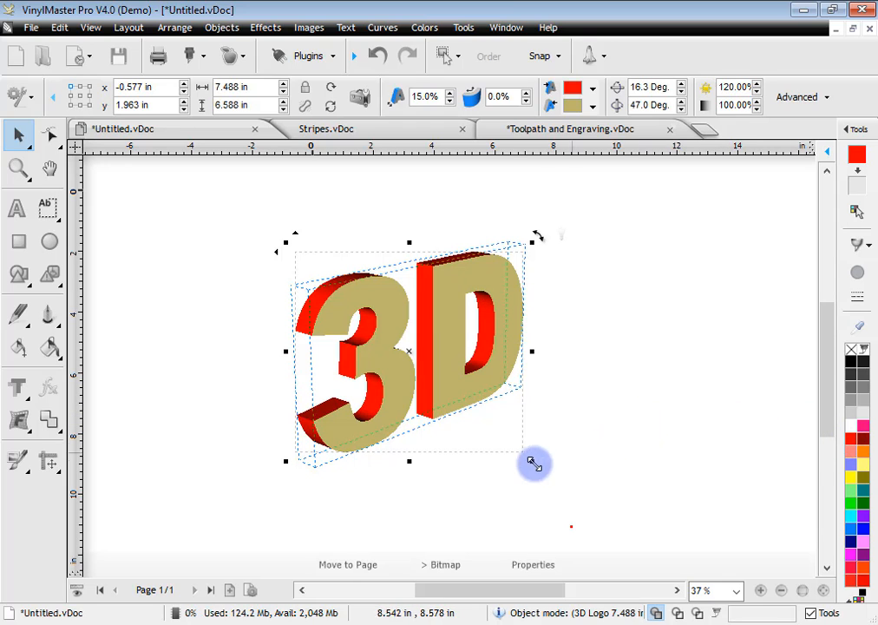
left_click_drag(527, 464, 593, 515)
left_click_drag(495, 413, 489, 385)
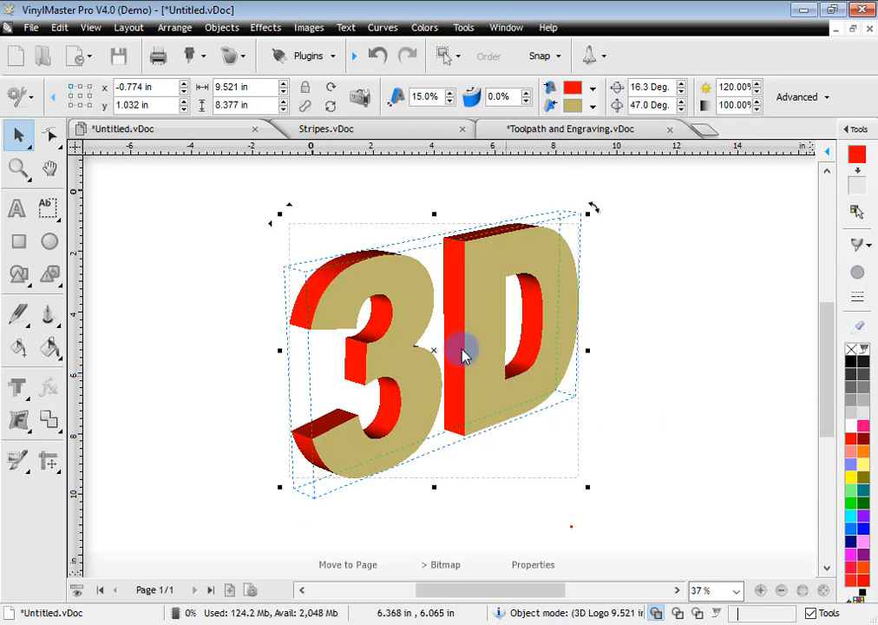
Set the 3D lettering's extrusion depth to 60%, and try a 5% bend before restoring 0%
left_click(48, 134)
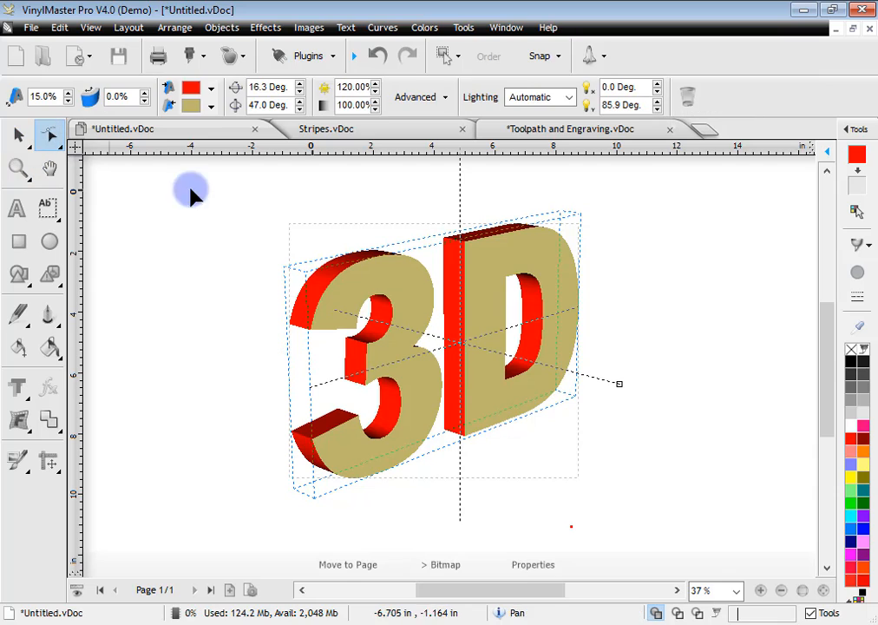
left_click_drag(69, 97, 69, 98)
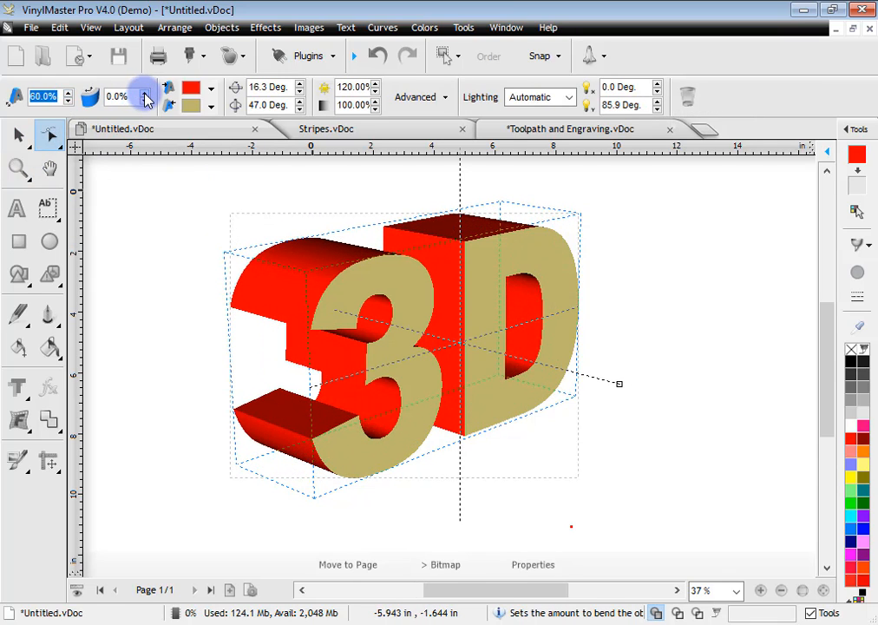
left_click(146, 100)
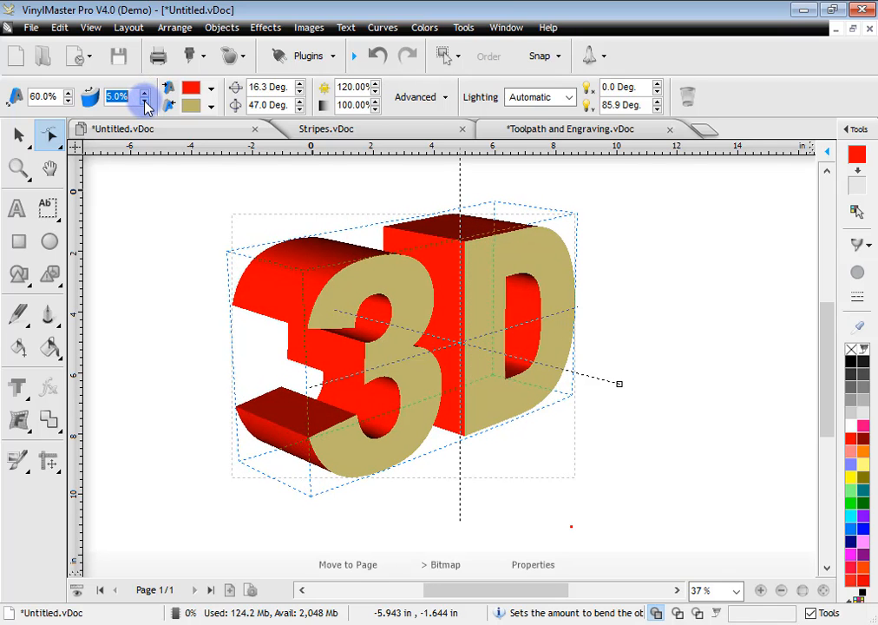
left_click(146, 103)
Set the 3D lighting to Front View and rotate the lettering to about 9.3 and 50.9 degrees
left_click(536, 101)
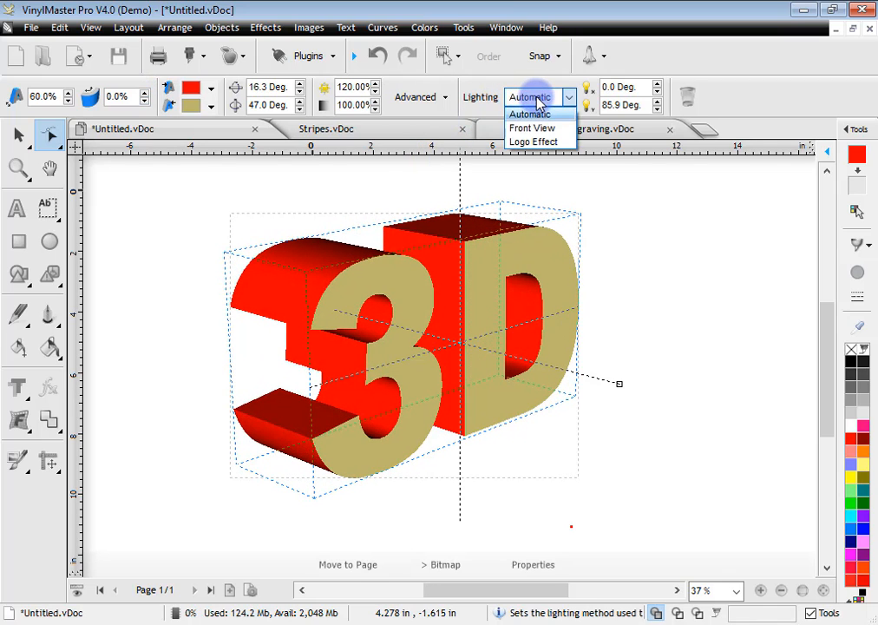
left_click(533, 129)
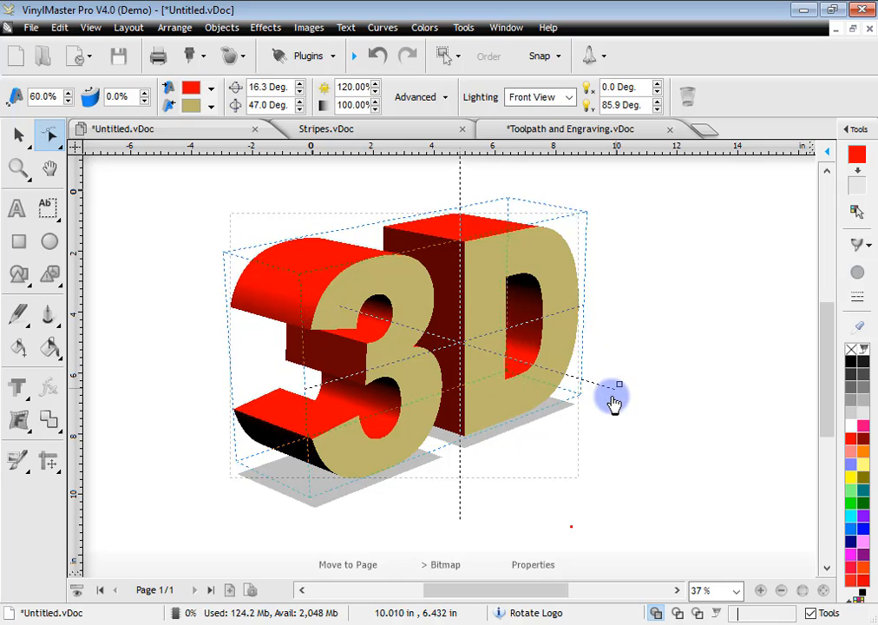
left_click_drag(613, 402, 621, 365)
Move the 3D lettering about 0.3 in right and 0.2 in up, and deselect it
left_click(18, 134)
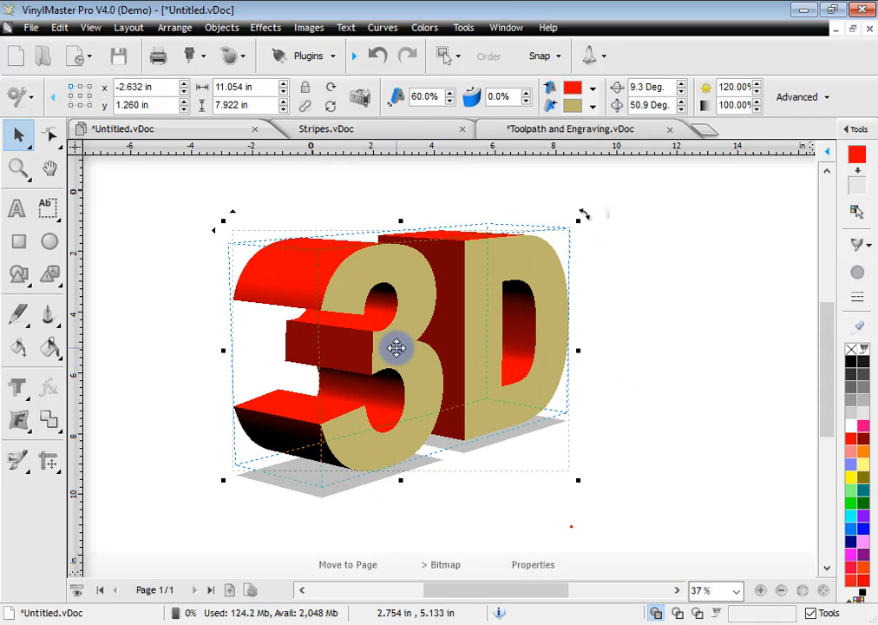
left_click_drag(396, 347, 405, 341)
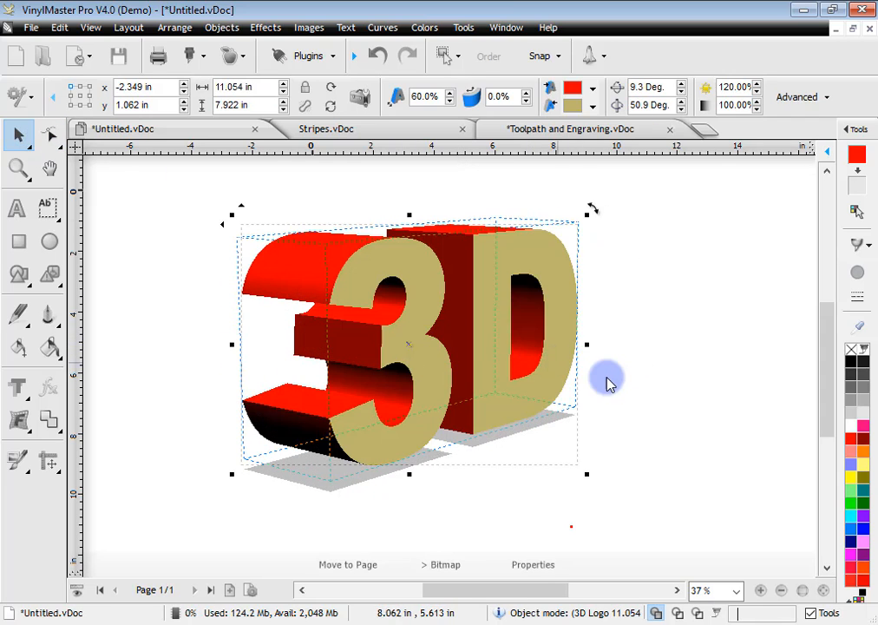
left_click(664, 349)
Compare the Stripes document in outline and full-color display, and view the Toolpath and Engraving document
left_click(405, 130)
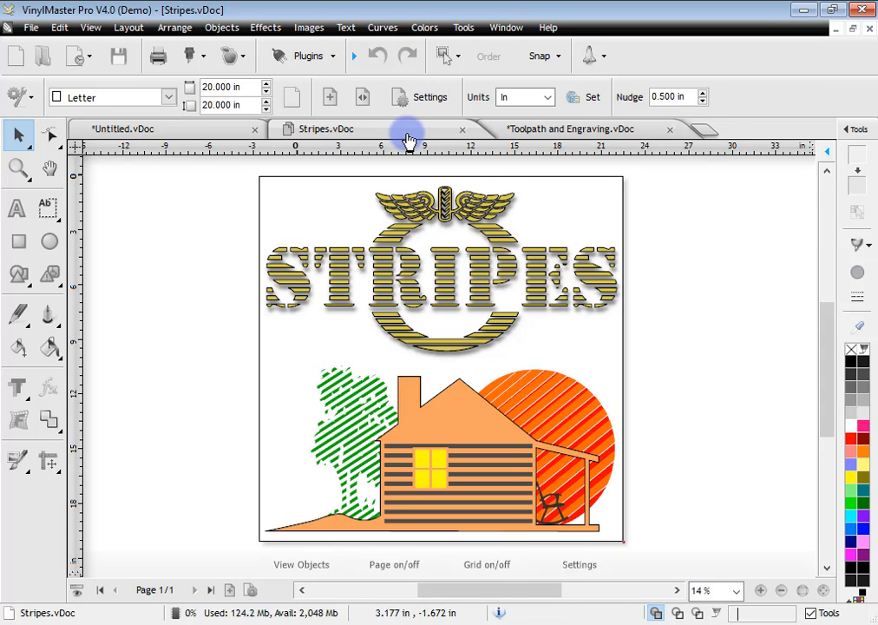
left_click(677, 612)
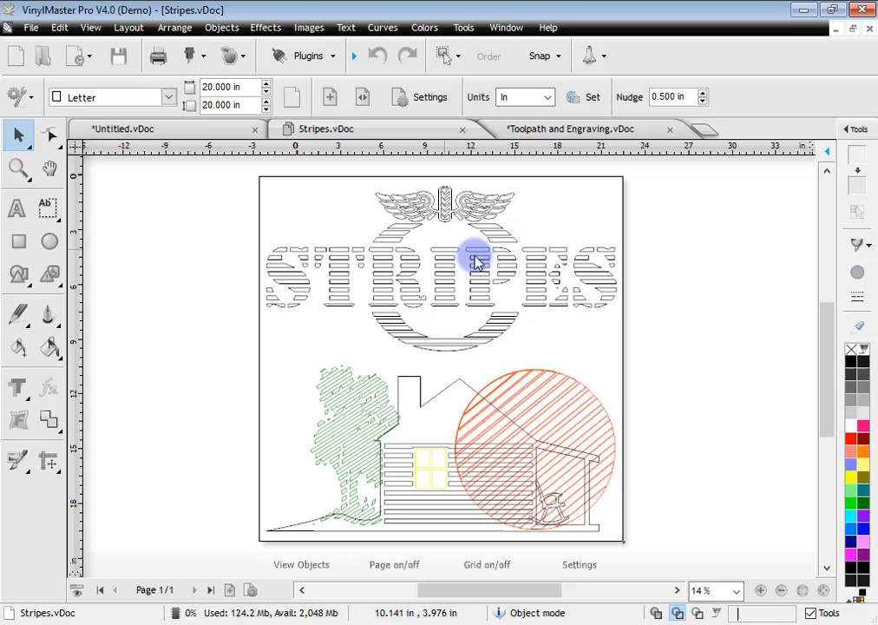
left_click(656, 612)
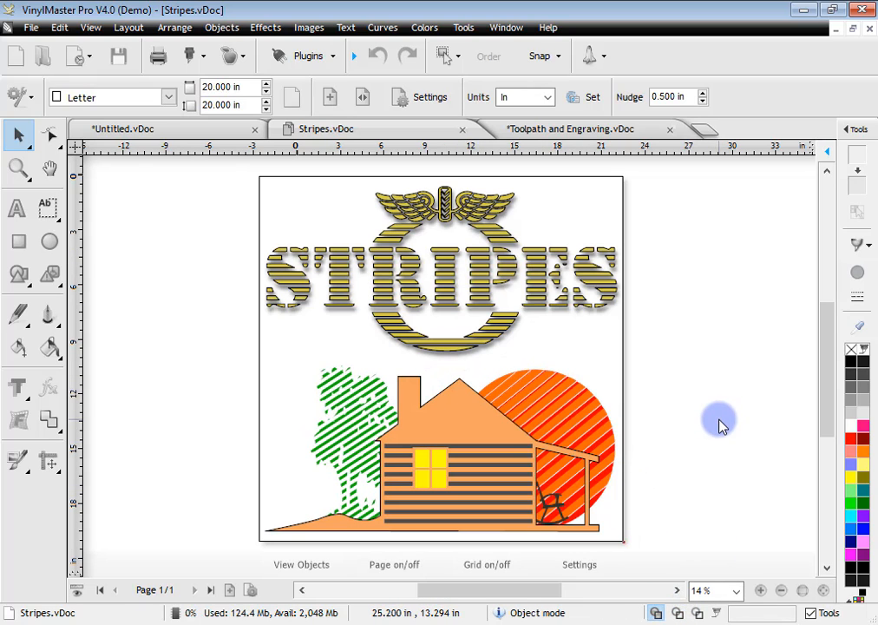
left_click(607, 130)
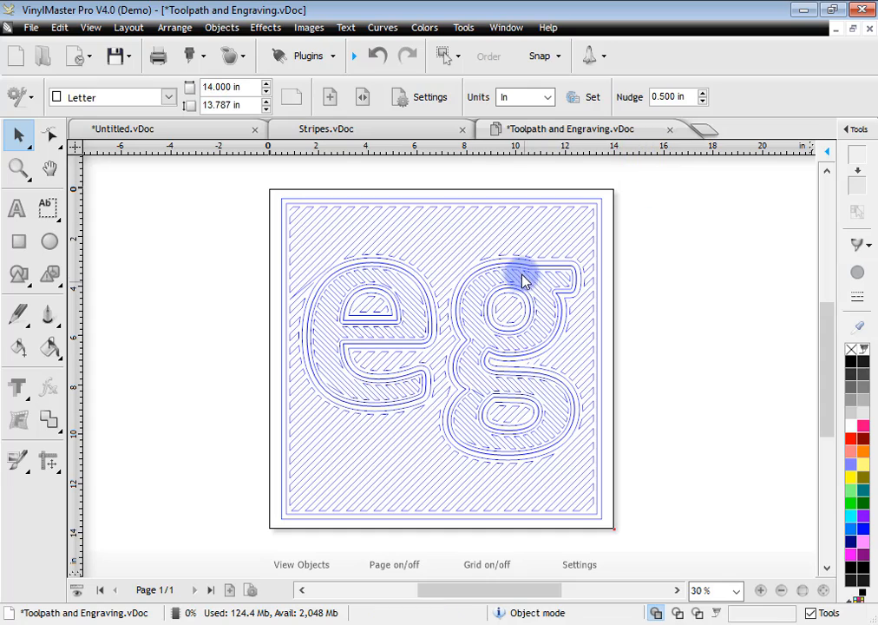
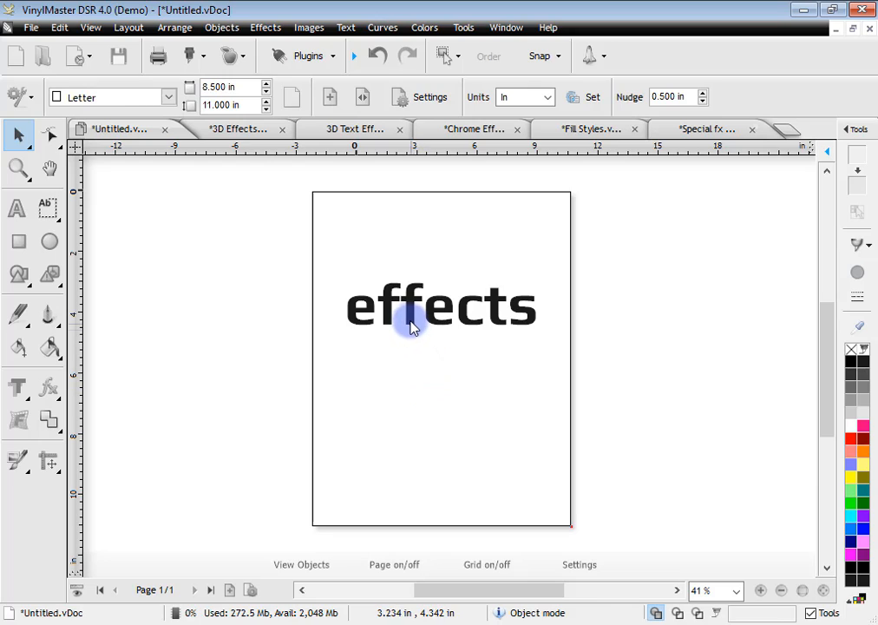
Open the preset fx library for the effects text in the untitled document
left_click(411, 327)
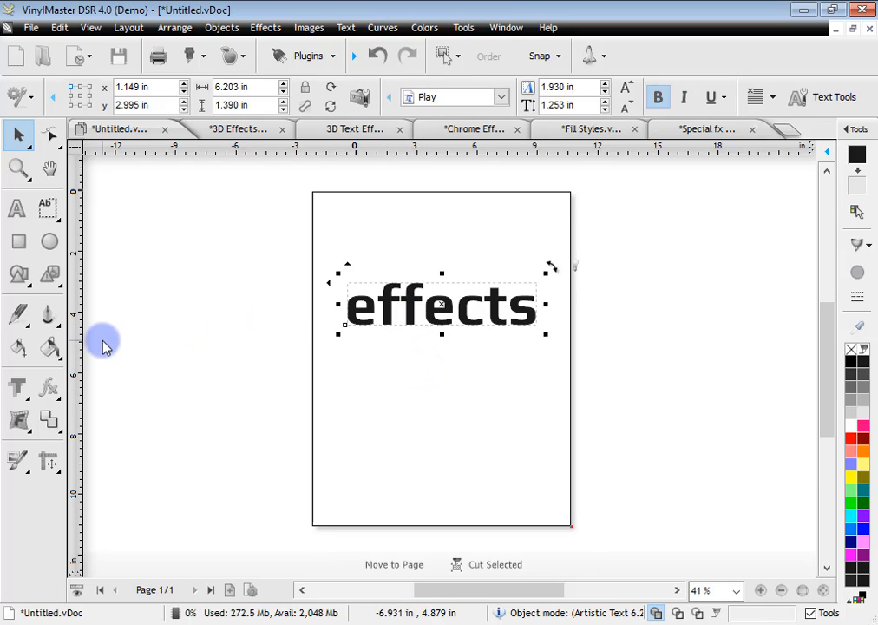
left_click(51, 386)
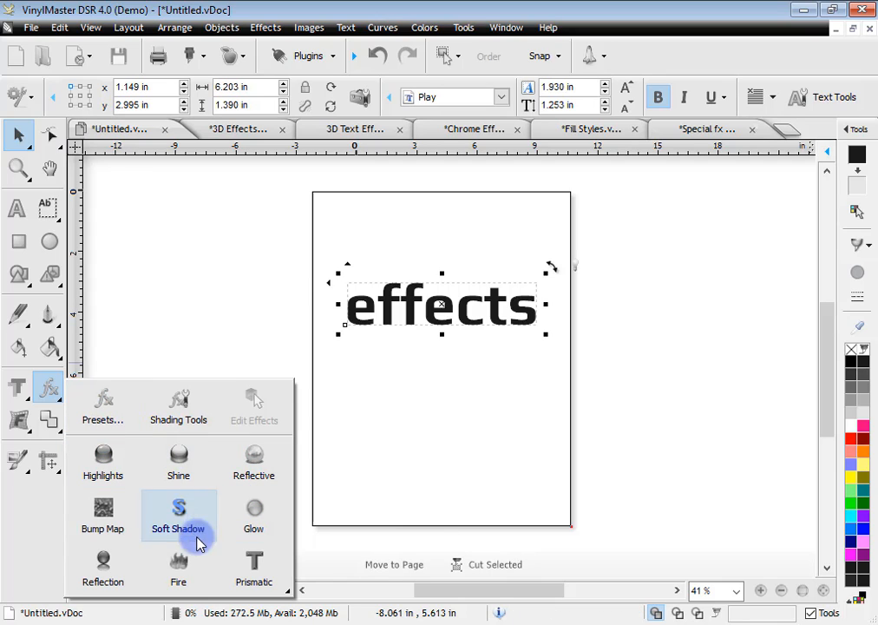
left_click(254, 566)
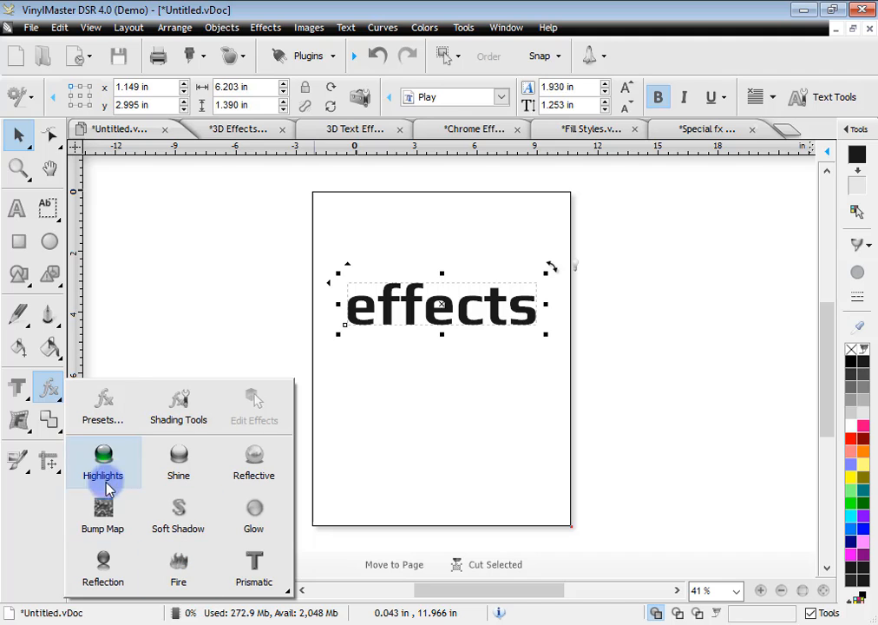
left_click(104, 408)
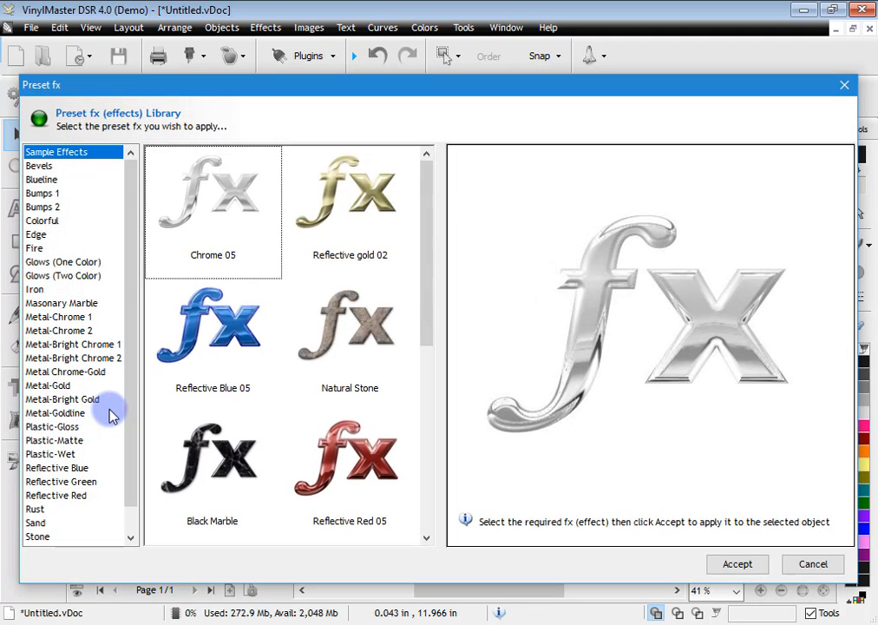
Preview presets from the Sample Effects and Bumps 1 categories, including Natural Stone and Bumps 03
left_click(329, 220)
left_click(349, 334)
left_click(249, 319)
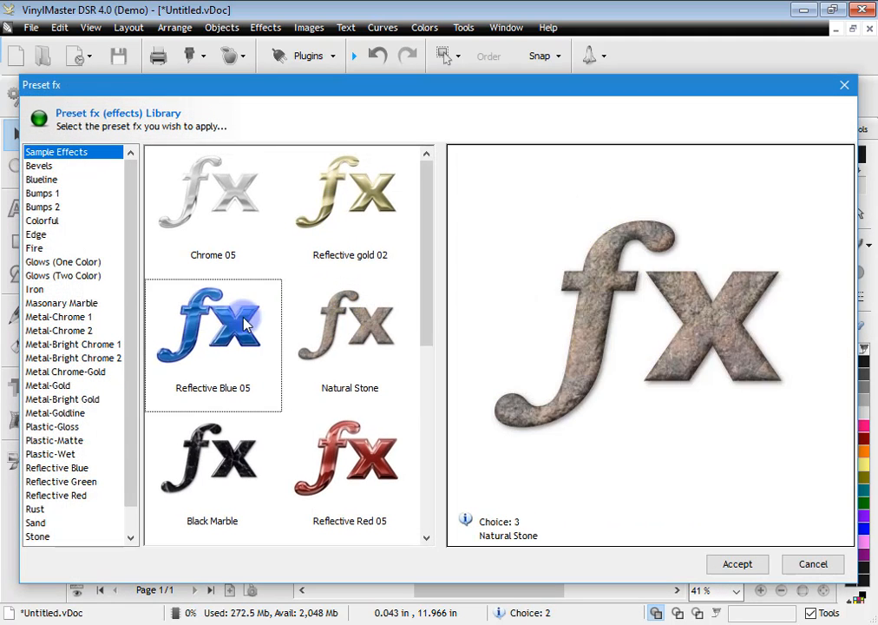
left_click(45, 195)
left_click(212, 252)
left_click(212, 330)
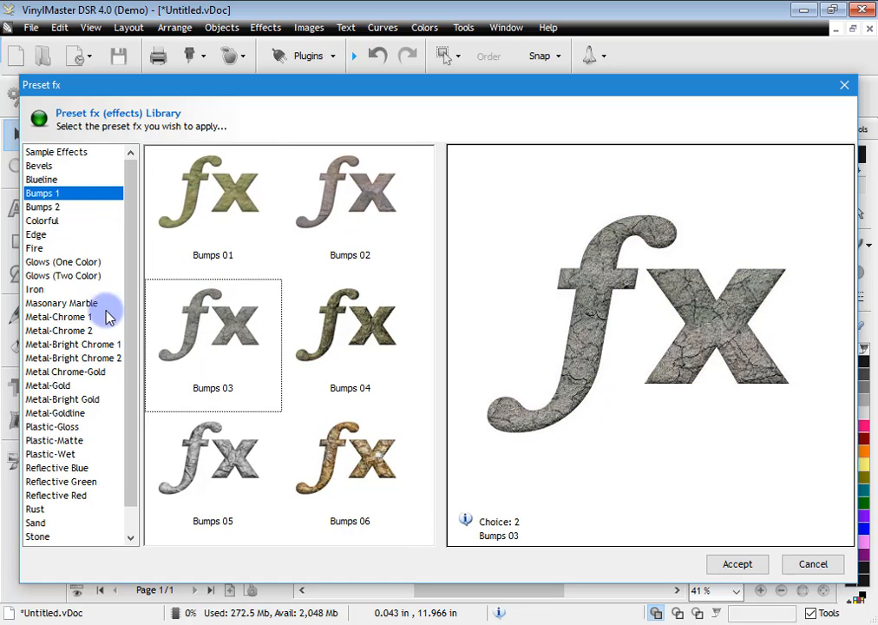
Preview presets from the Glows (Two Color) and Metal-Bright Gold categories, including Glow 08 and Reflective gold 05 and 01
left_click(102, 276)
left_click(276, 324)
left_click(350, 334)
left_click(345, 231)
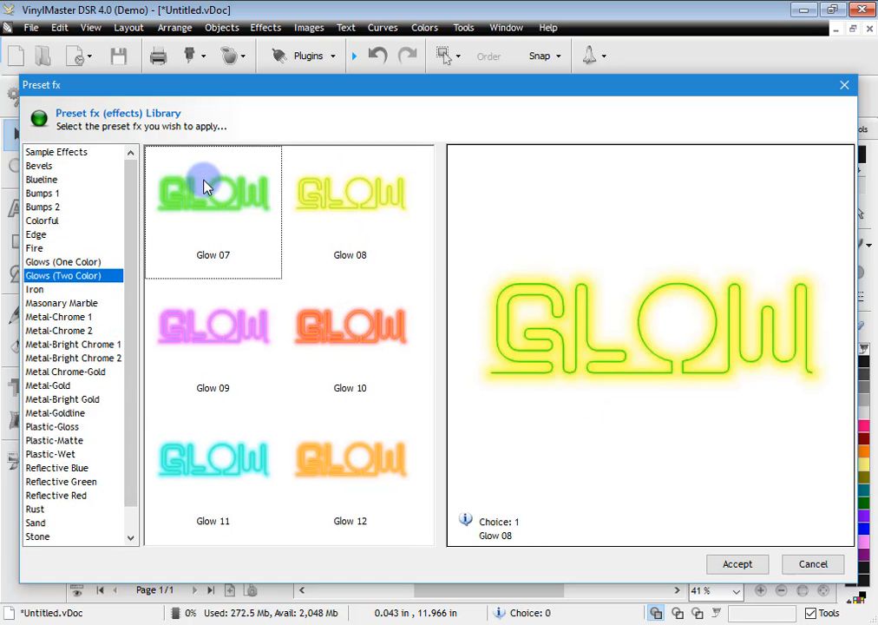
left_click(206, 190)
left_click(82, 399)
left_click(204, 457)
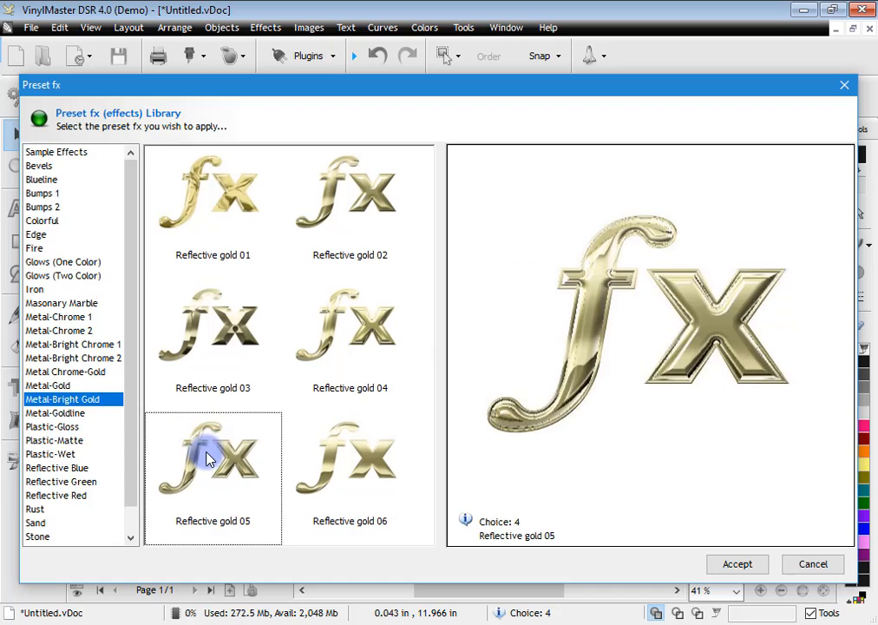
left_click(220, 320)
left_click(206, 235)
Apply the Chrome 05 preset from the Sample Effects category to the effects text
left_click(61, 151)
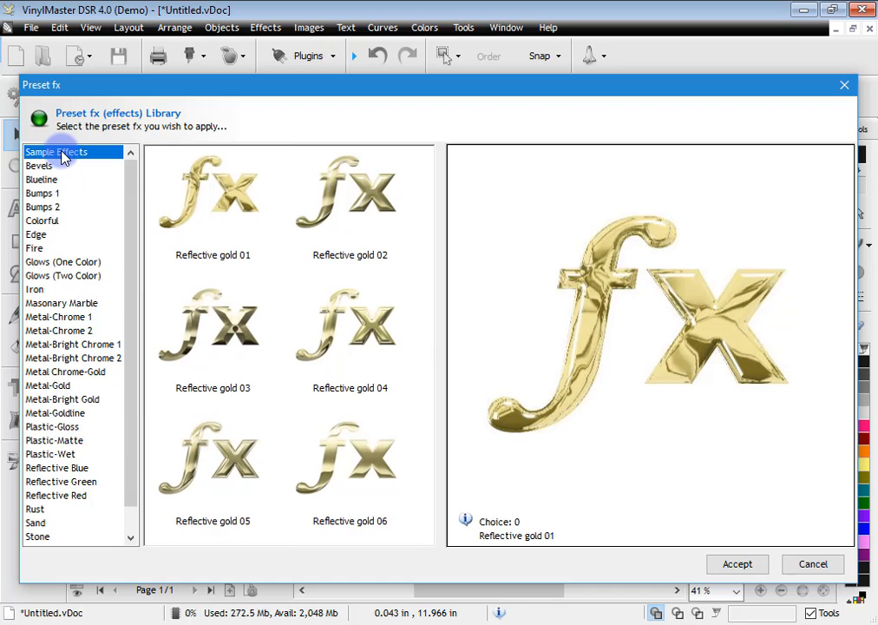
left_click(334, 327)
left_click(249, 208)
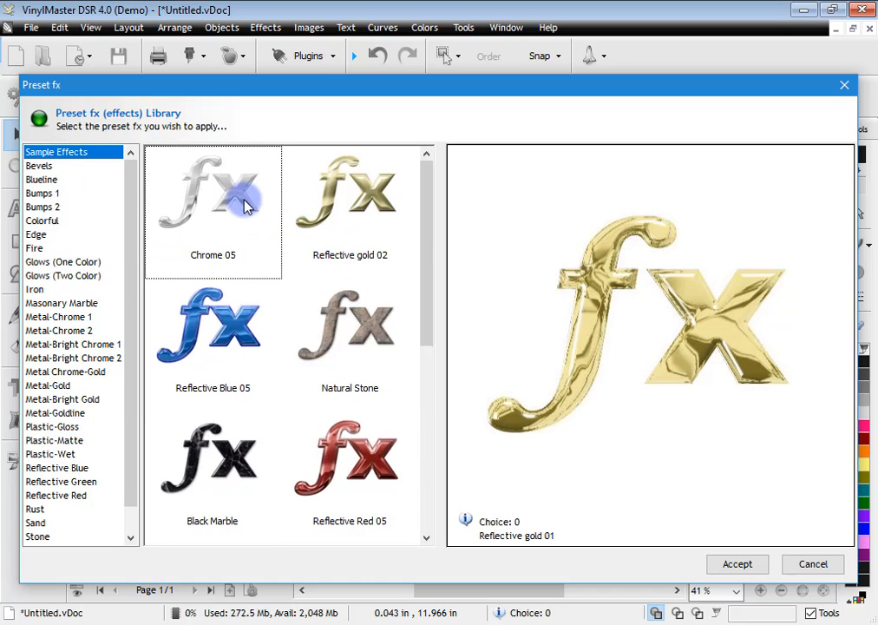
left_click(246, 204)
left_click(293, 213)
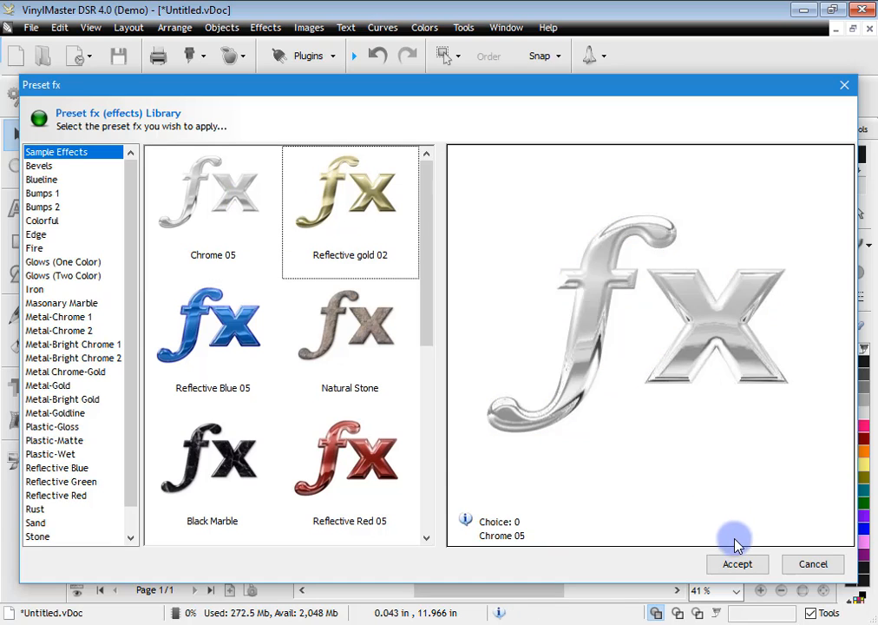
left_click(737, 564)
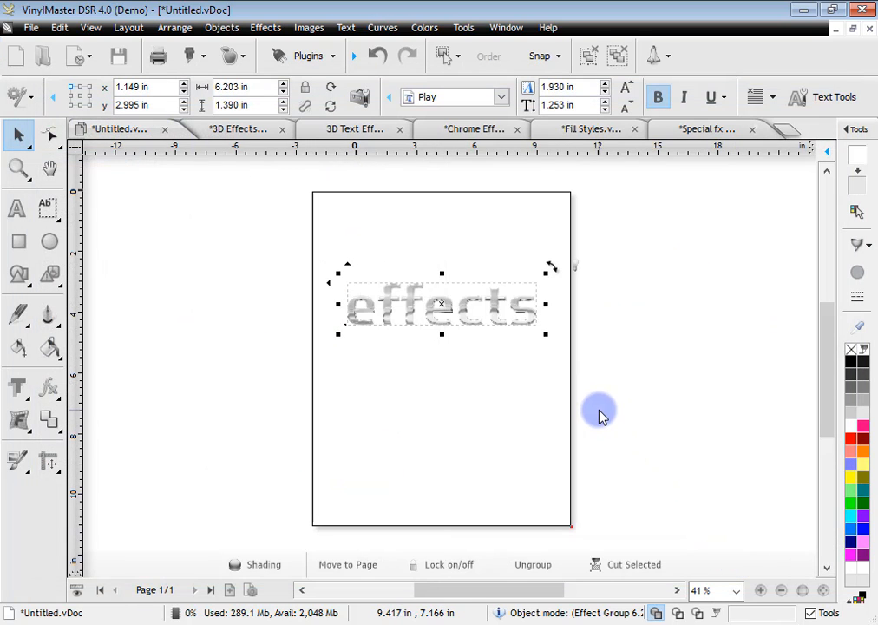
Apply the Reflective gold 02 preset from the Sample Effects category to the effects text
left_click(48, 392)
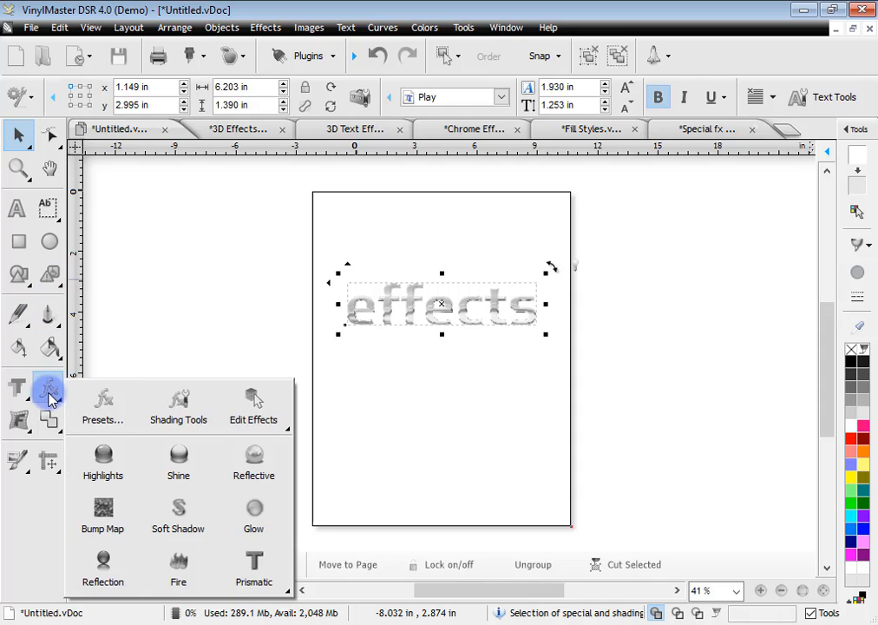
left_click(91, 415)
left_click(295, 217)
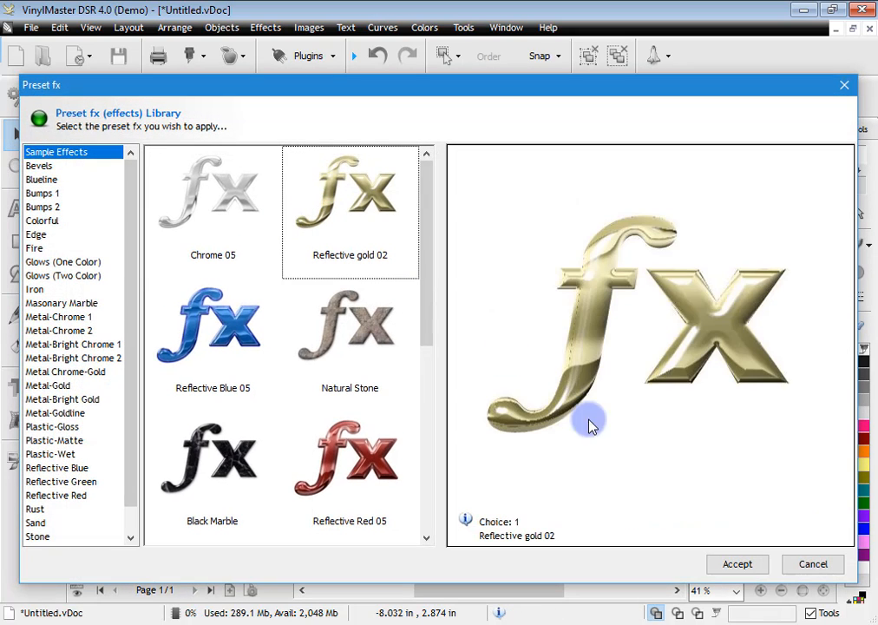
left_click(737, 564)
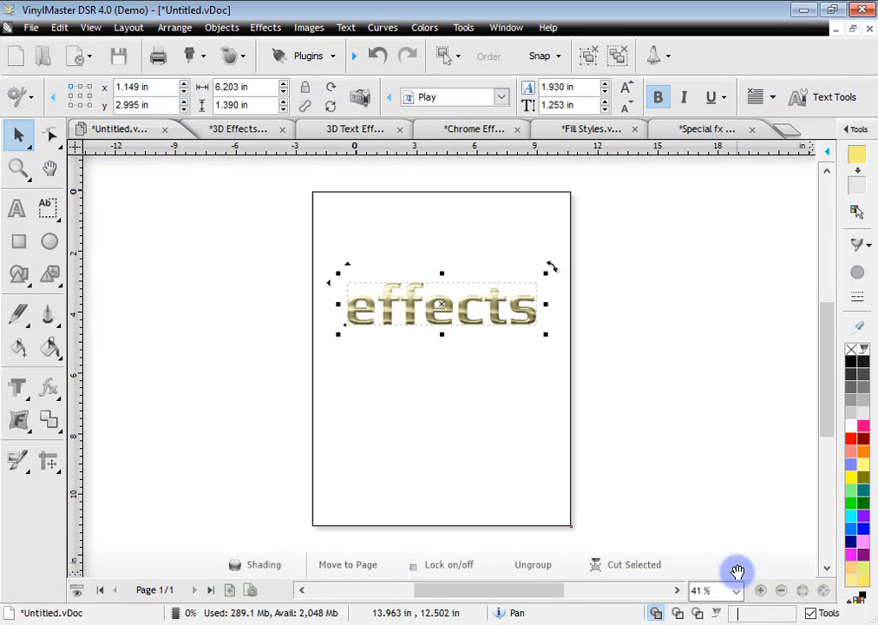
Apply the Reflective Red 03 preset from the Reflective Red category to the effects text and enlarge it to about 16.9 in wide
left_click(49, 392)
left_click(102, 413)
left_click(87, 385)
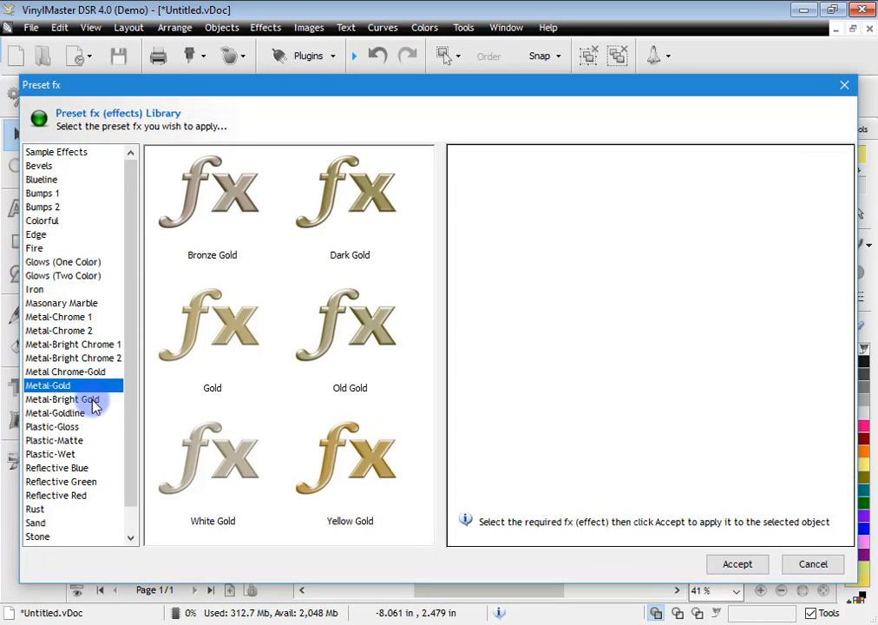
left_click(92, 398)
scroll(95, 391, "down", 1)
left_click(92, 469)
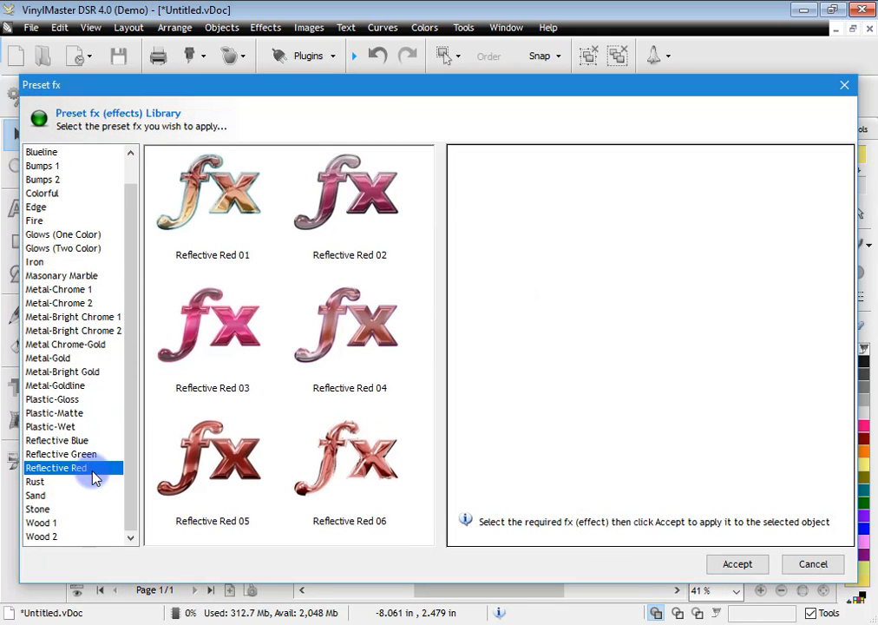
left_click(221, 309)
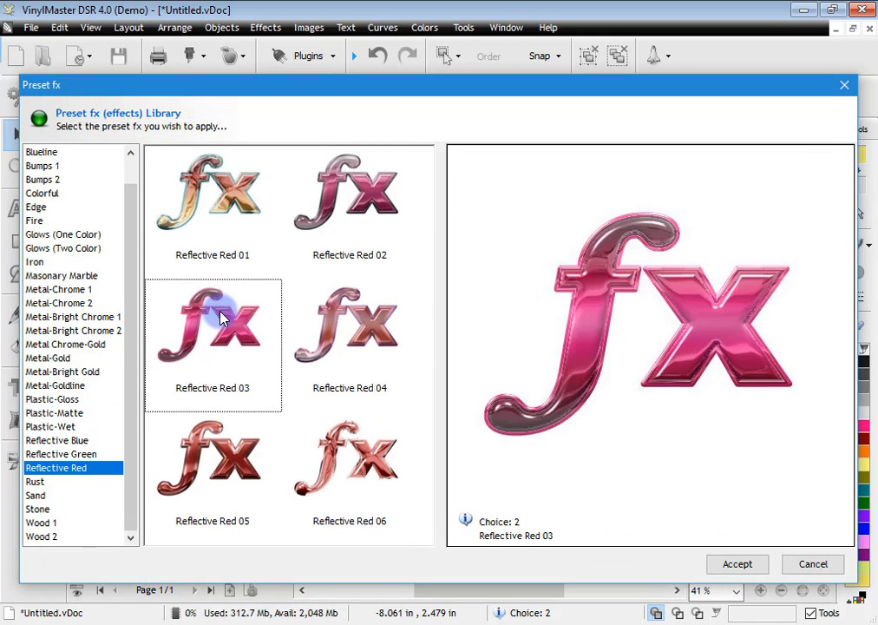
left_click(739, 567)
left_click_drag(544, 336, 688, 466)
key("Escape")
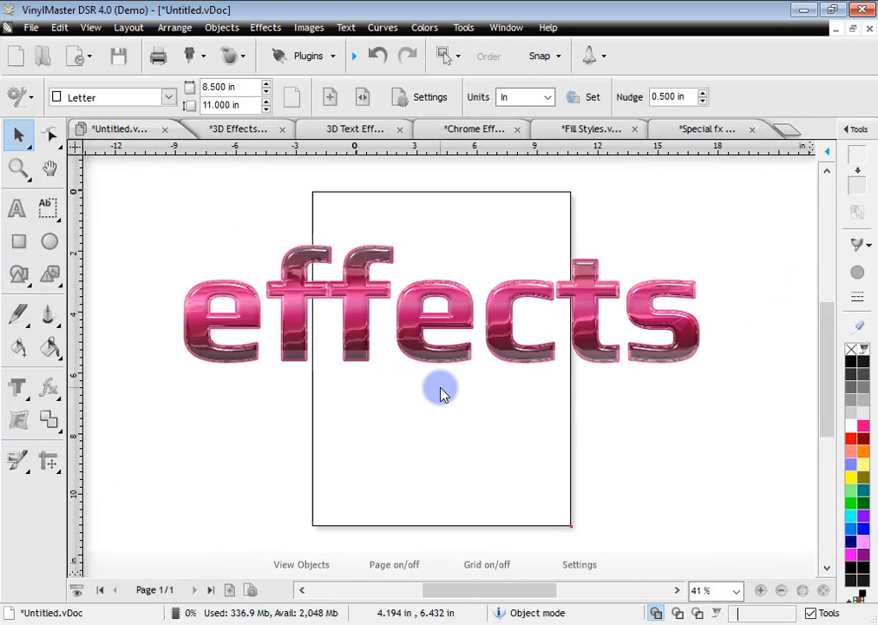
Add a Soft Shadow to the effects text with 3.28% and 7.76% offsets, 17.43% softness and High resolution
left_click(442, 357)
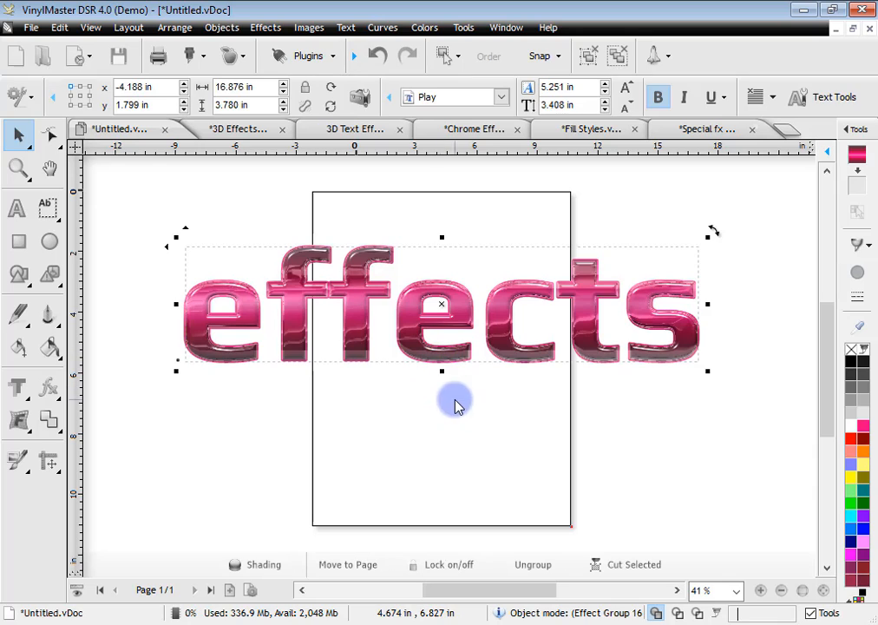
left_click(58, 411)
left_click(190, 509)
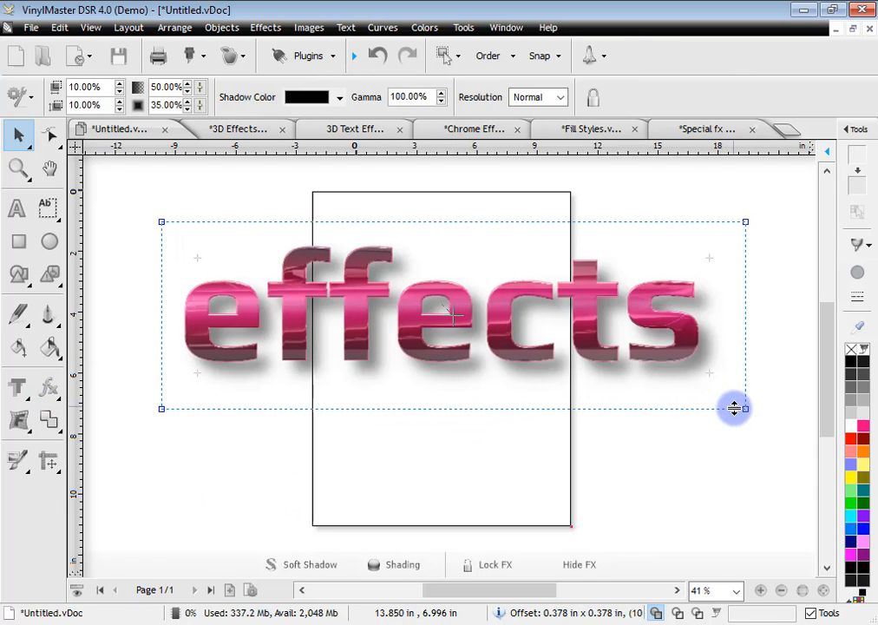
left_click_drag(734, 407, 748, 412)
left_click_drag(453, 316, 454, 317)
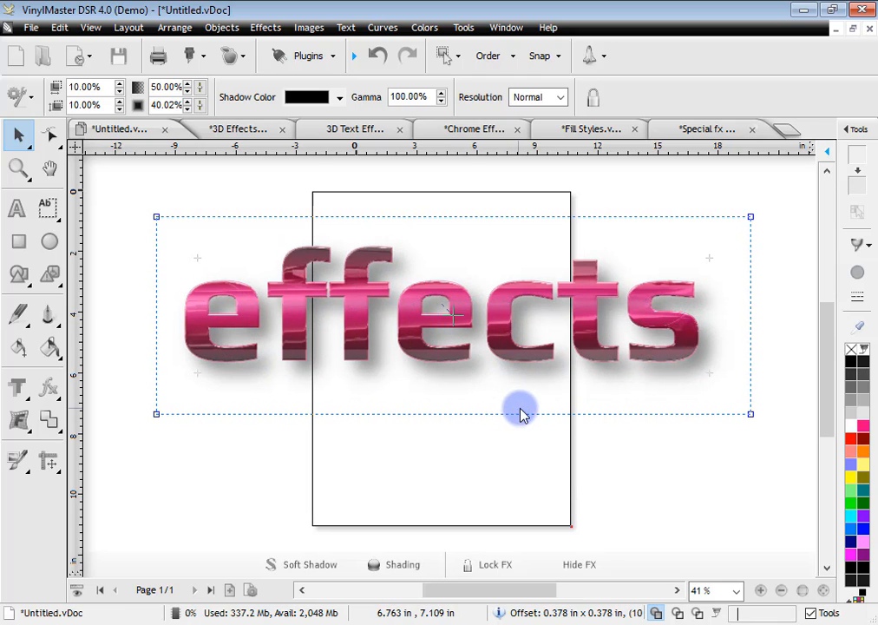
left_click_drag(748, 412, 727, 391)
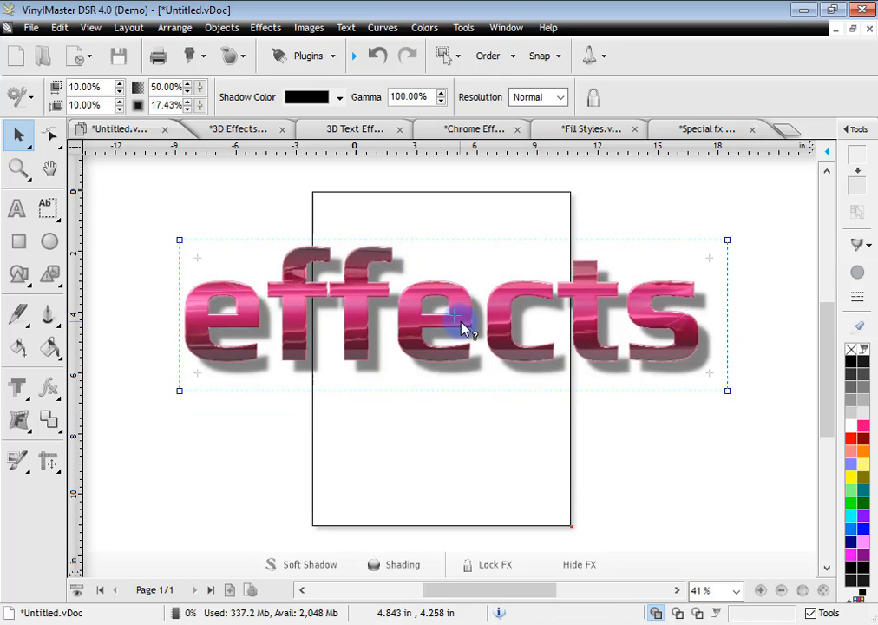
left_click_drag(453, 316, 447, 314)
left_click(555, 98)
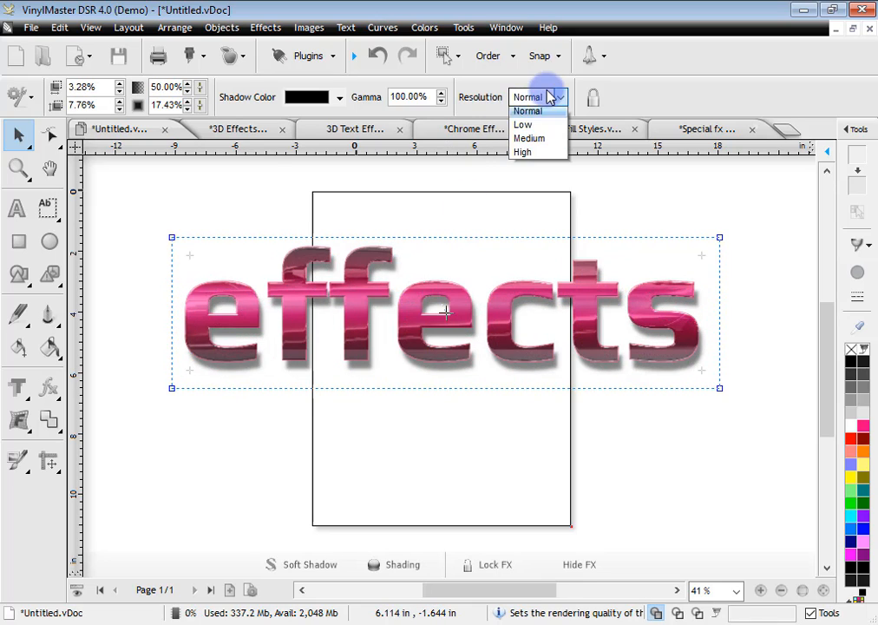
left_click(523, 155)
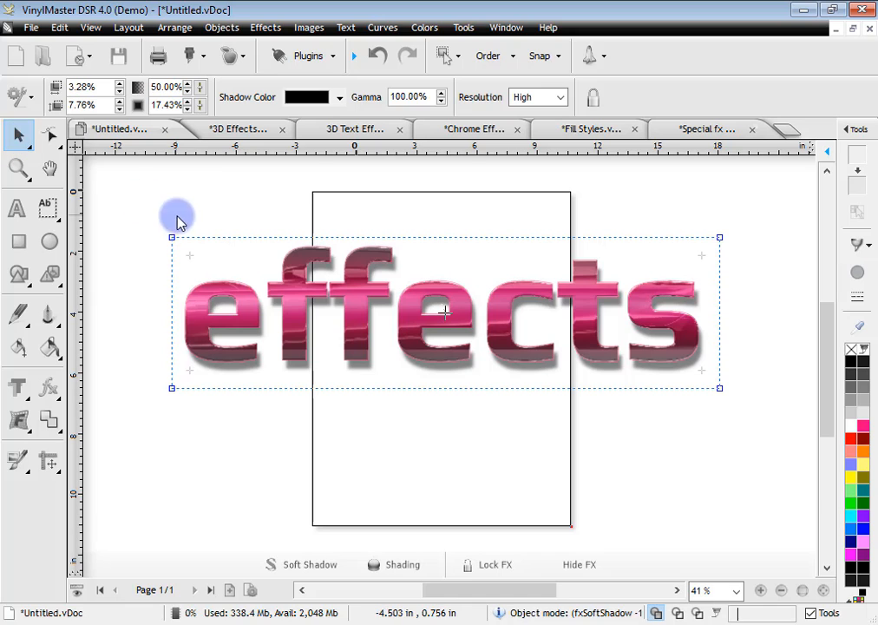
left_click(215, 195)
left_click(378, 358)
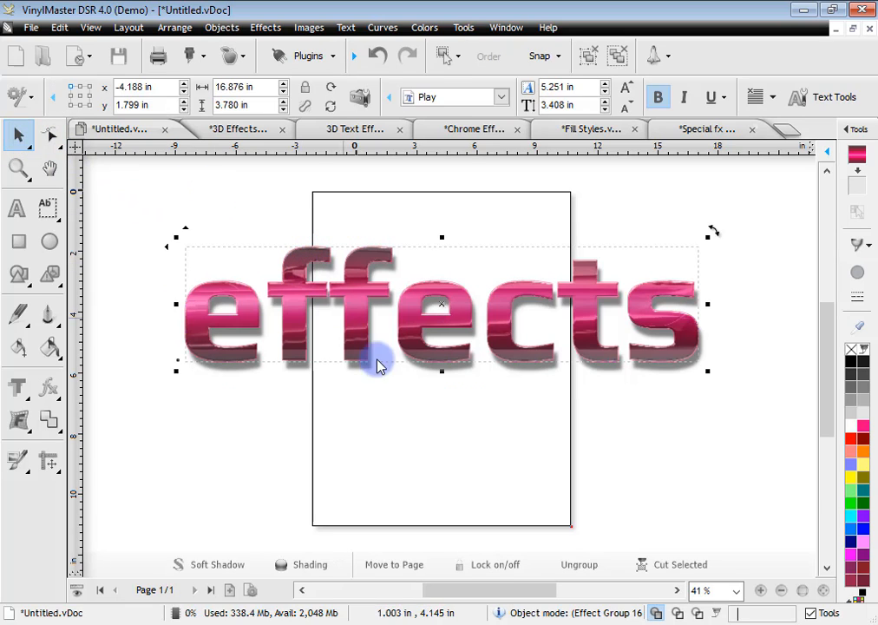
left_click(460, 406)
left_click(438, 360)
left_click(30, 27)
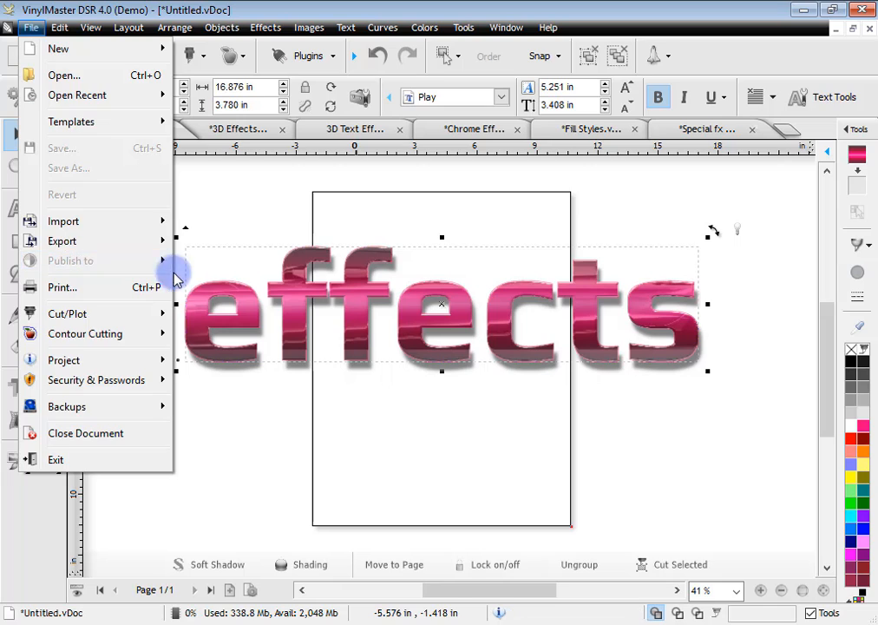
left_click(353, 408)
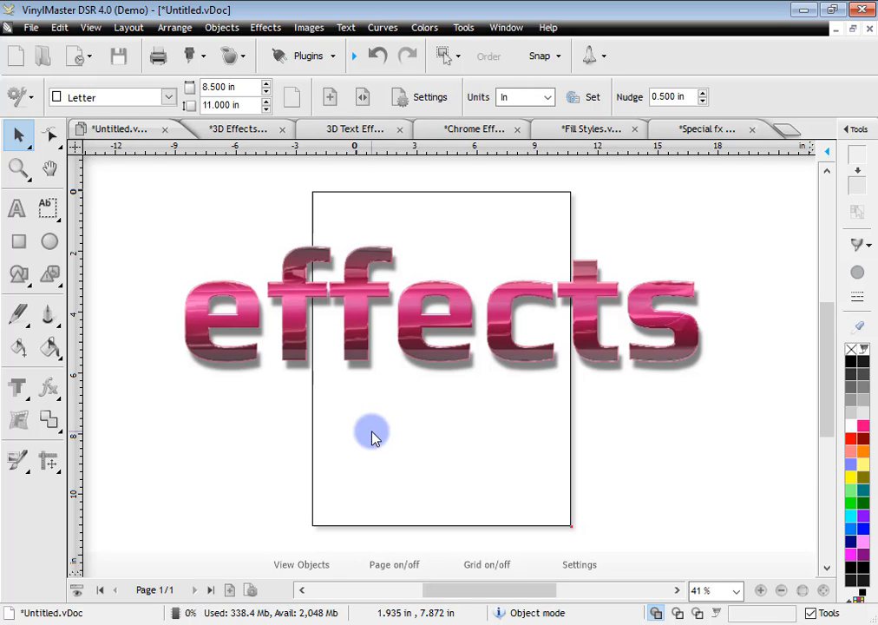
Switch to the 3D Effects document and examine the reflective gold finish on the extruded lettering
left_click(251, 132)
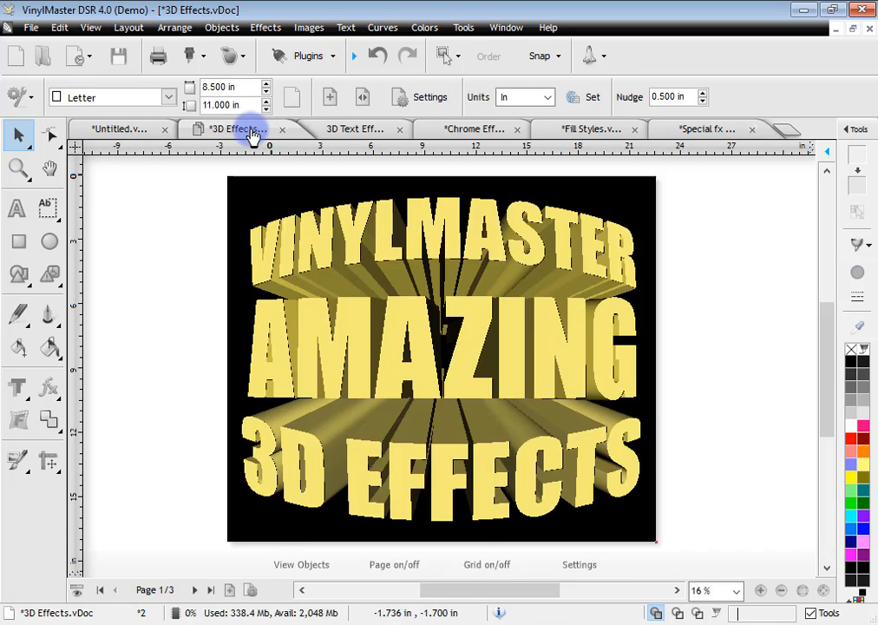
left_click(537, 349)
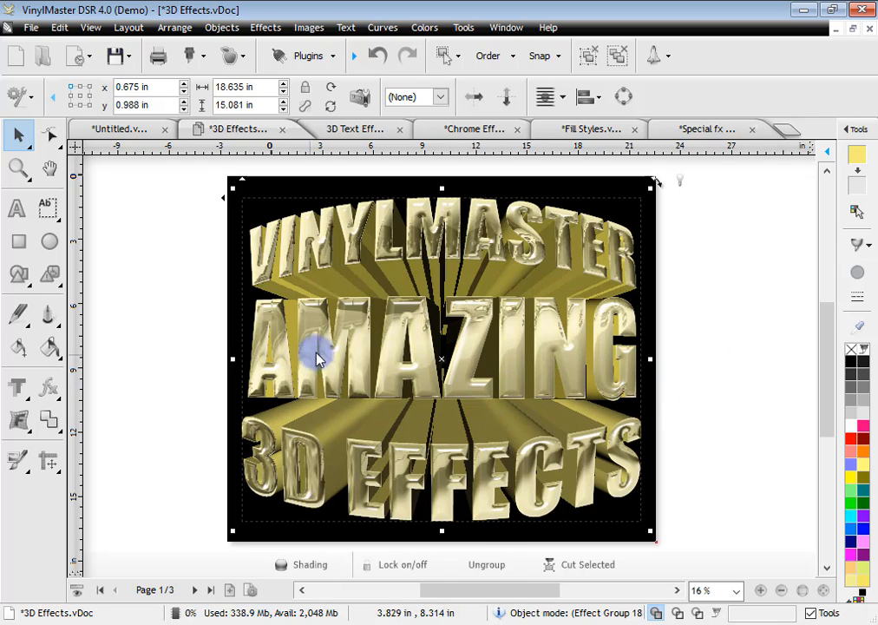
left_click(667, 366)
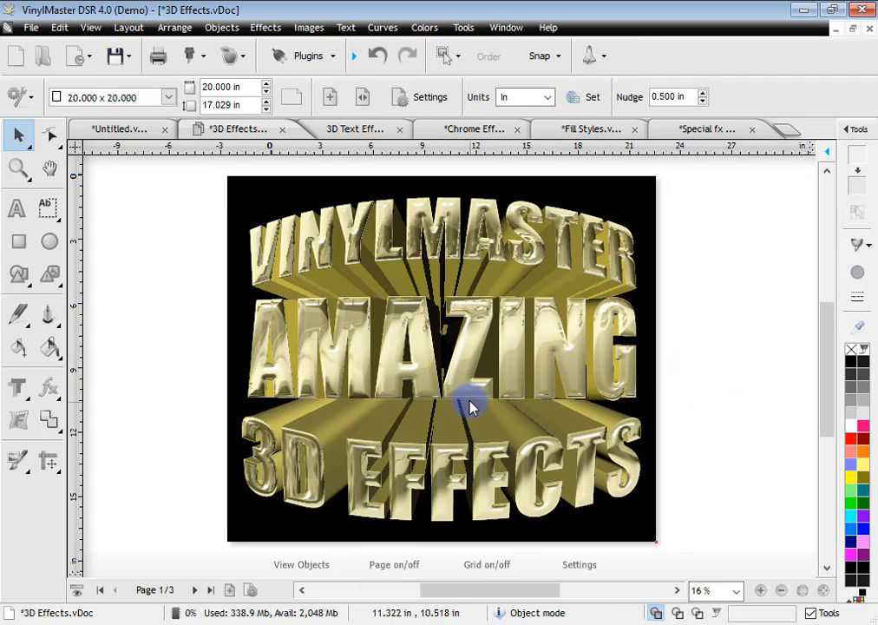
Examine the black SIGNMAKER lettering in the 3D Text Effects document up close, in outline view and in normal view
left_click(348, 130)
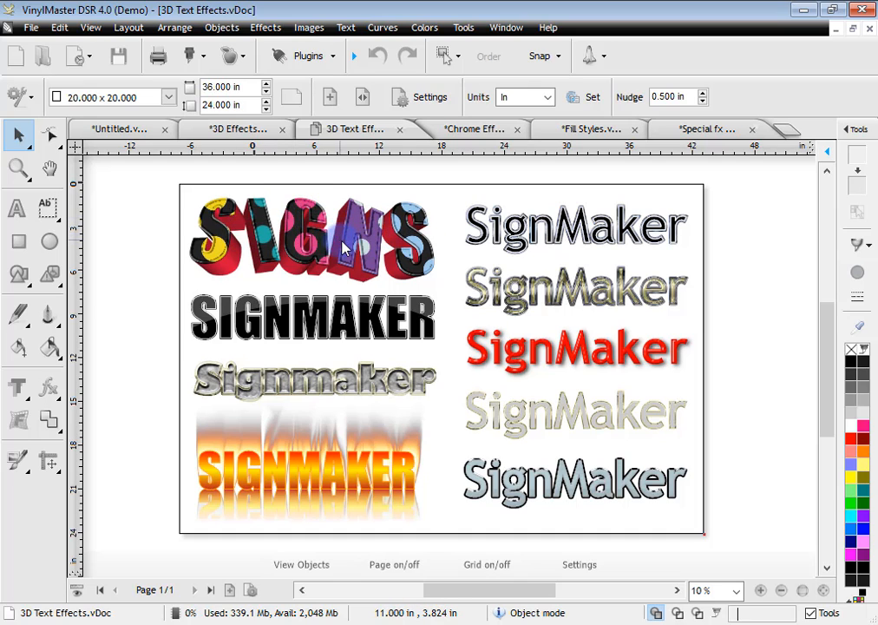
left_click(216, 247)
left_click(219, 302)
scroll(161, 271, "up", 1)
left_click(24, 173)
left_click_drag(451, 345, 794, 468)
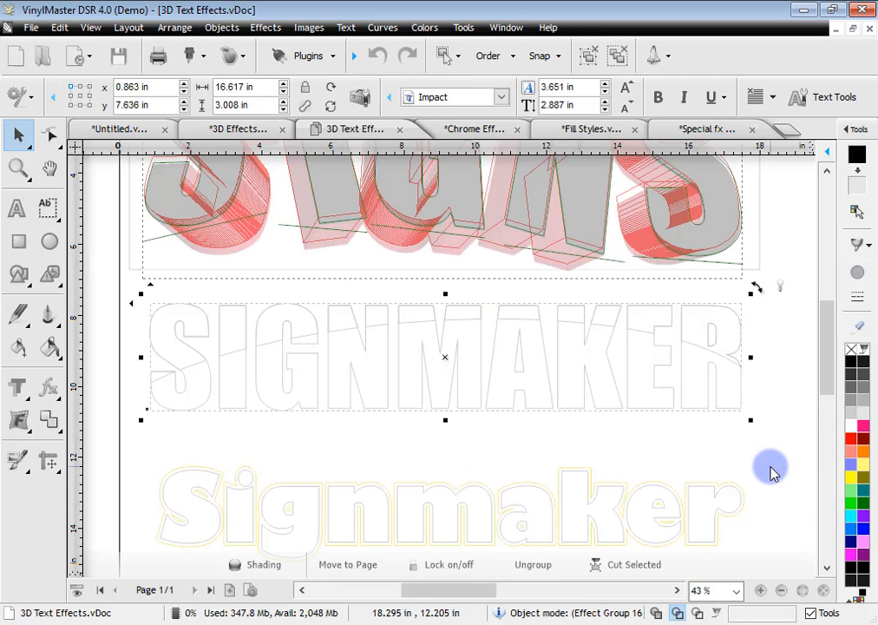
mouse_move(827, 344)
left_mouse_down()
mouse_move(823, 431)
mouse_move(823, 360)
left_mouse_up()
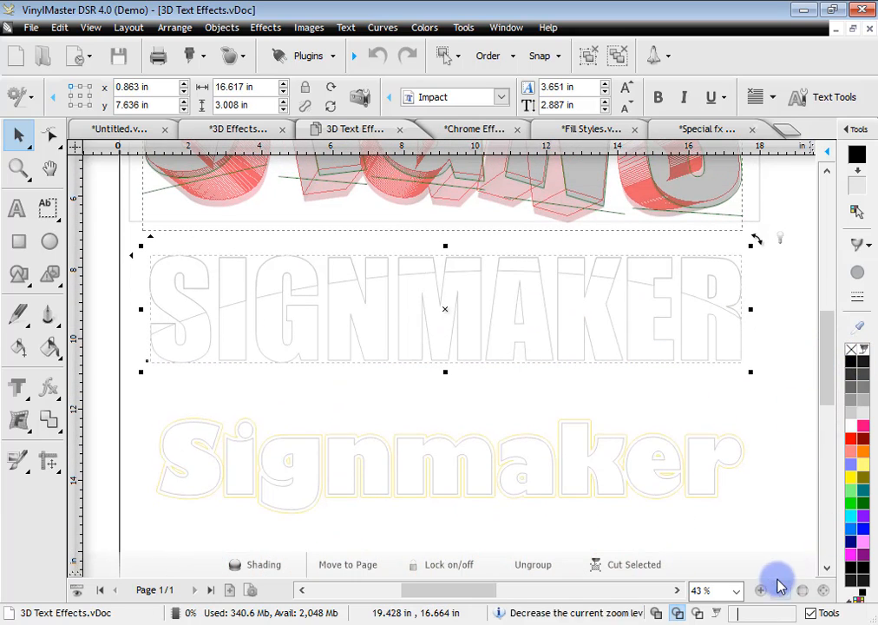
left_click(655, 614)
Enlarge the Fire effect's boundary around the flaming SIGNMAKER lettering near the bottom of the page
left_click_drag(821, 377, 825, 434)
left_click(640, 365)
left_click(575, 361)
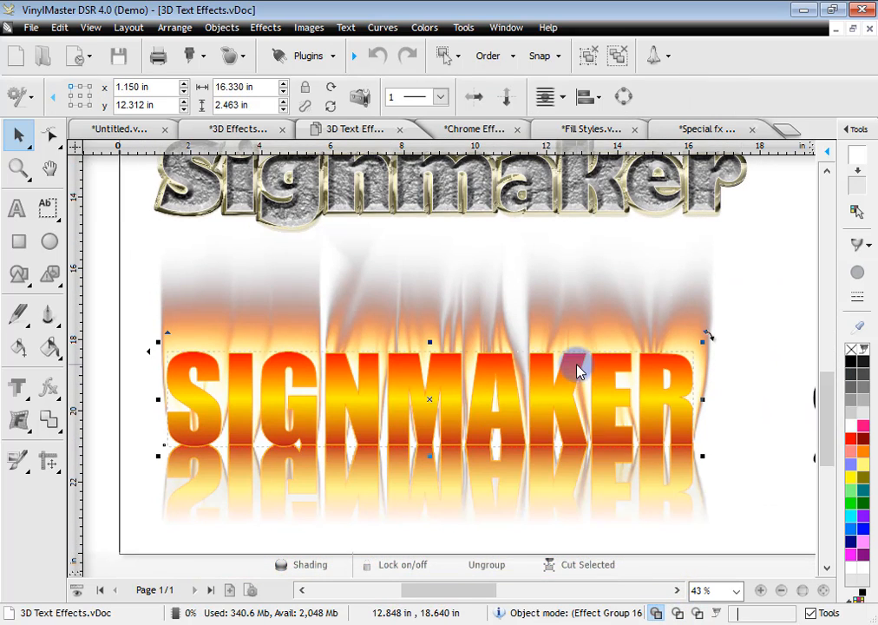
left_click(216, 571)
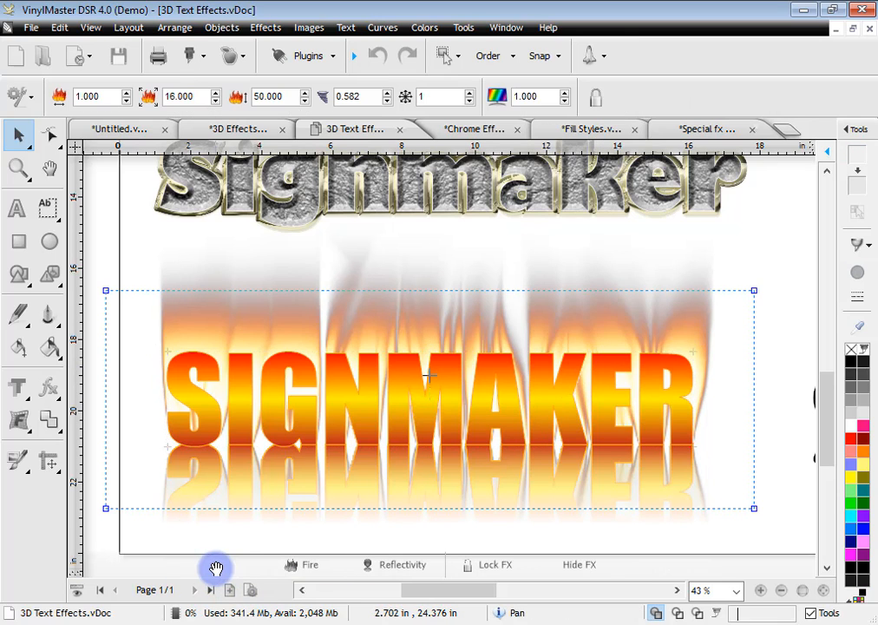
left_click_drag(750, 291, 769, 278)
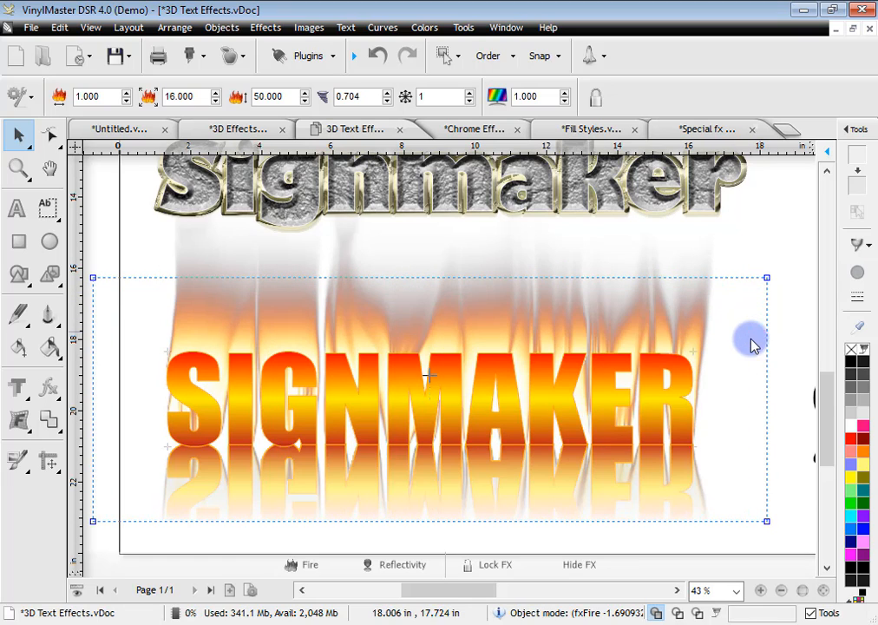
left_click(796, 336)
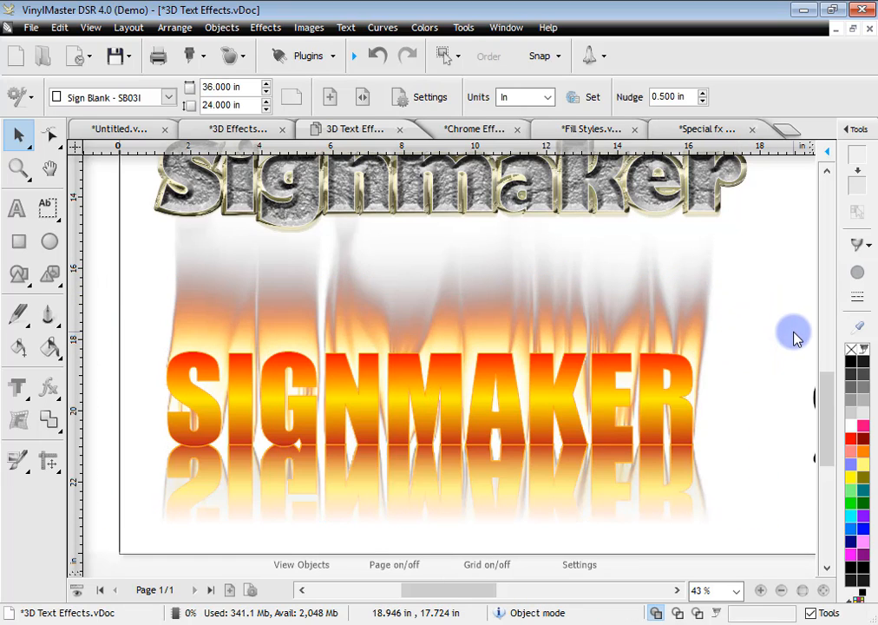
Examine the column of SignMaker text samples on the full page, starting with the dark blue one
left_click(815, 591)
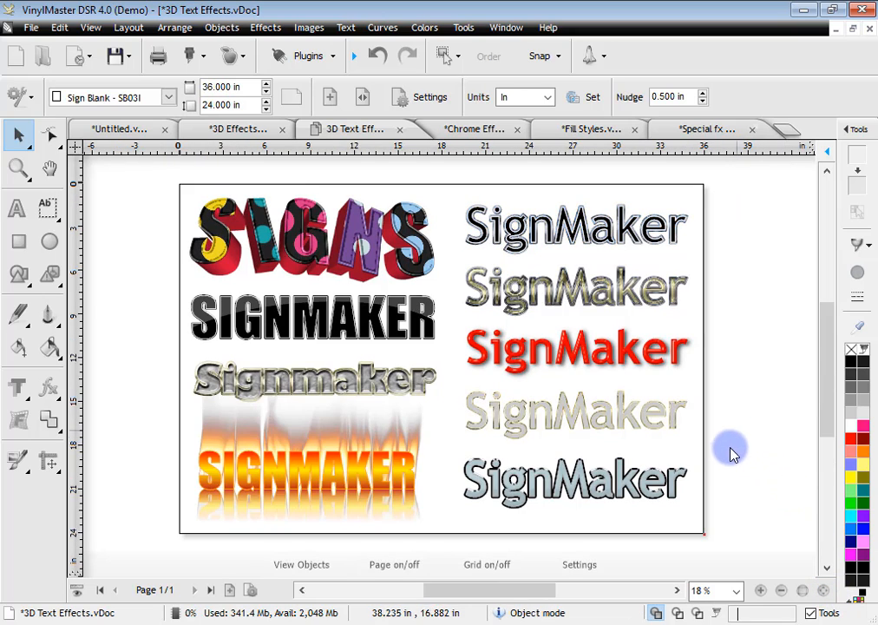
left_click(590, 235)
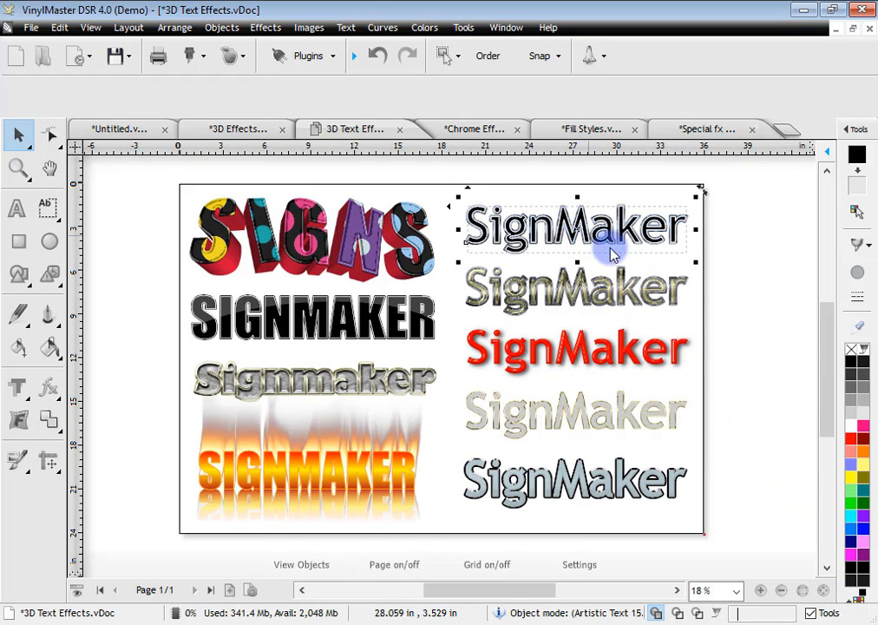
left_click(753, 296)
Switch to the Chrome Effects document and examine the chrome finish on the CHROME lettering and the car artwork
left_click(447, 130)
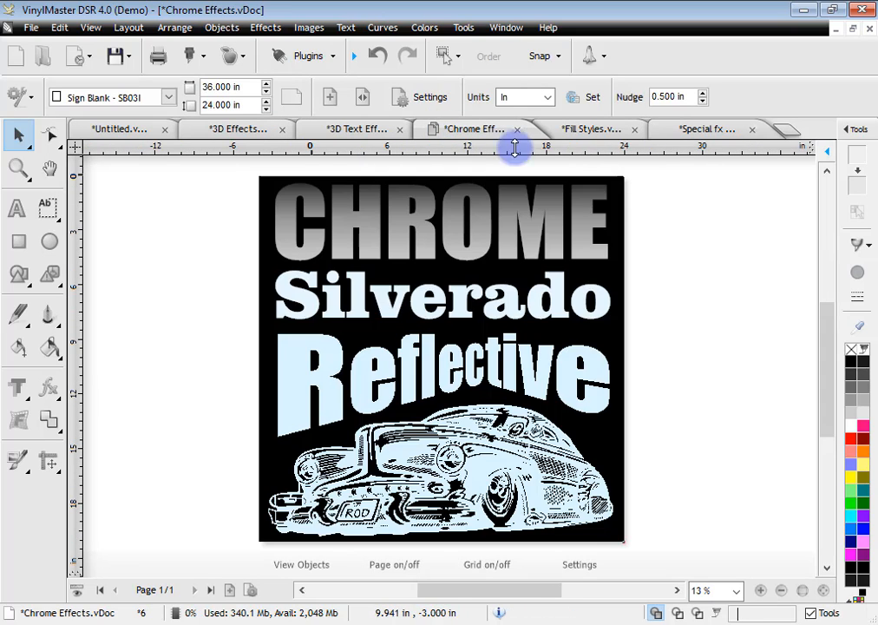
left_click(476, 234)
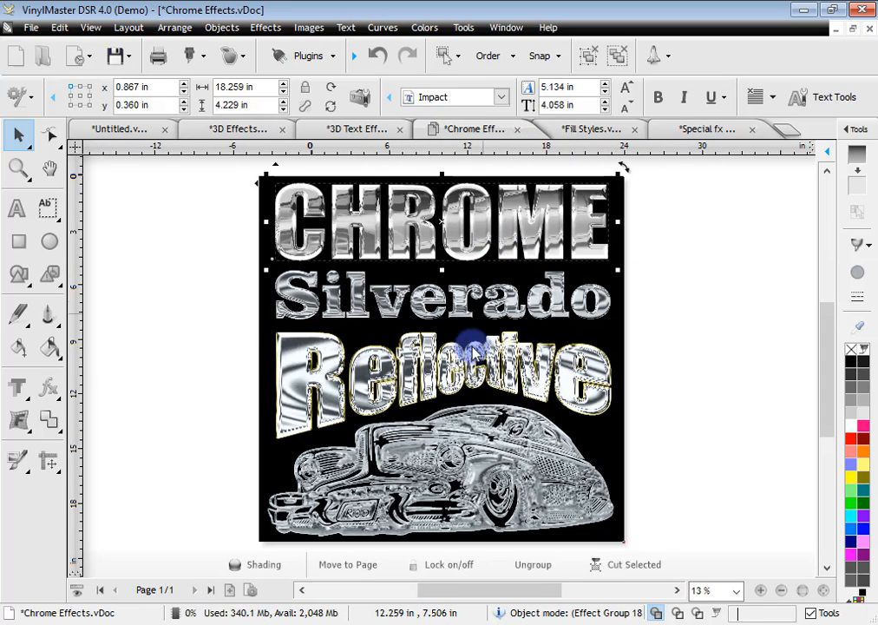
left_click(506, 410)
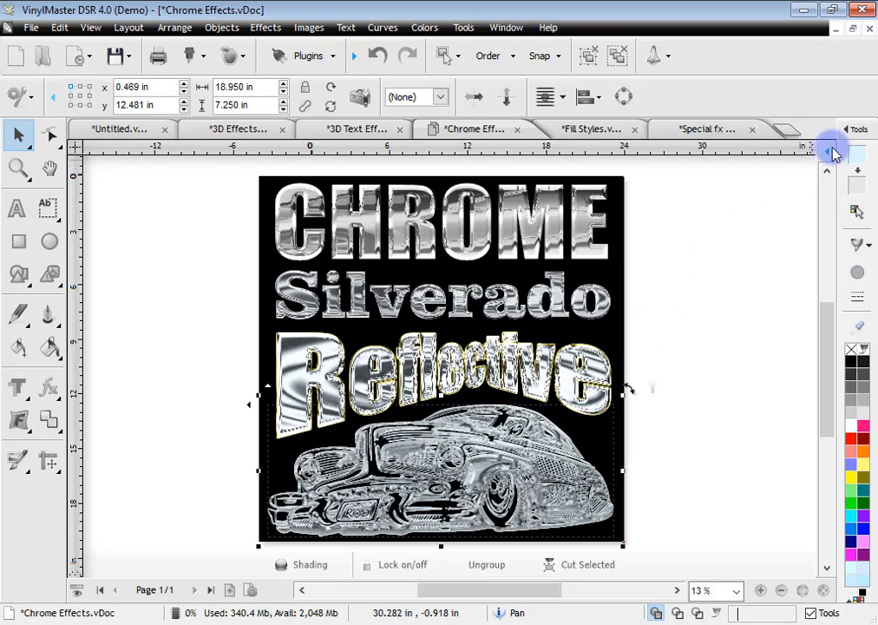
Display the Shading and 3D Effects tools beside the Chrome Effects document
left_click(856, 131)
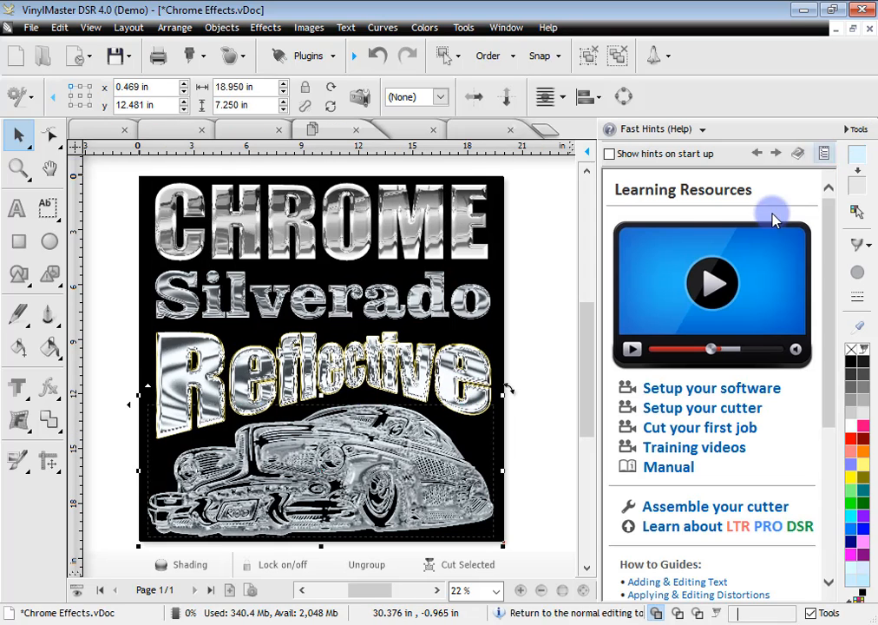
left_click(663, 130)
left_click(677, 369)
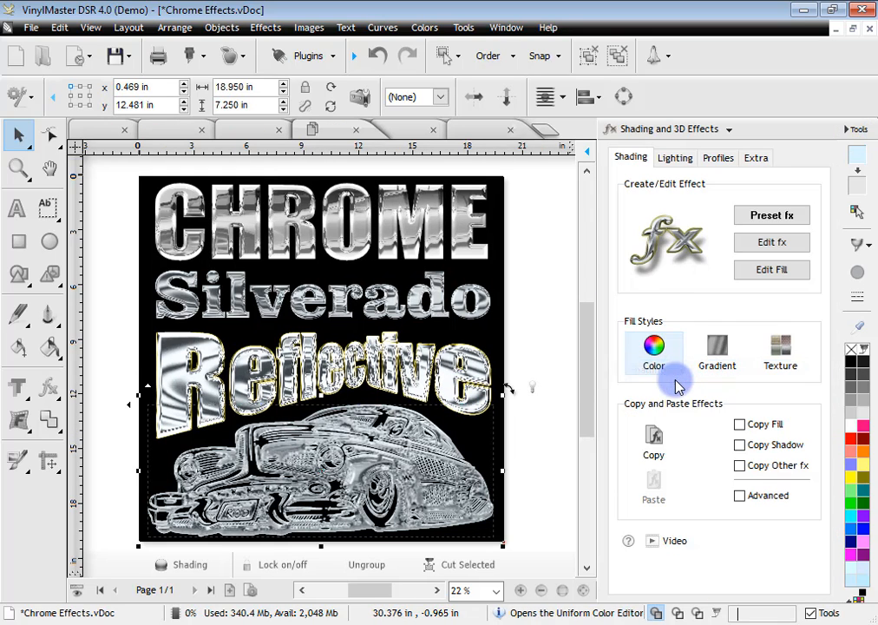
Set the reflection map of the CHROME lettering to Texture 1029
left_click(442, 221)
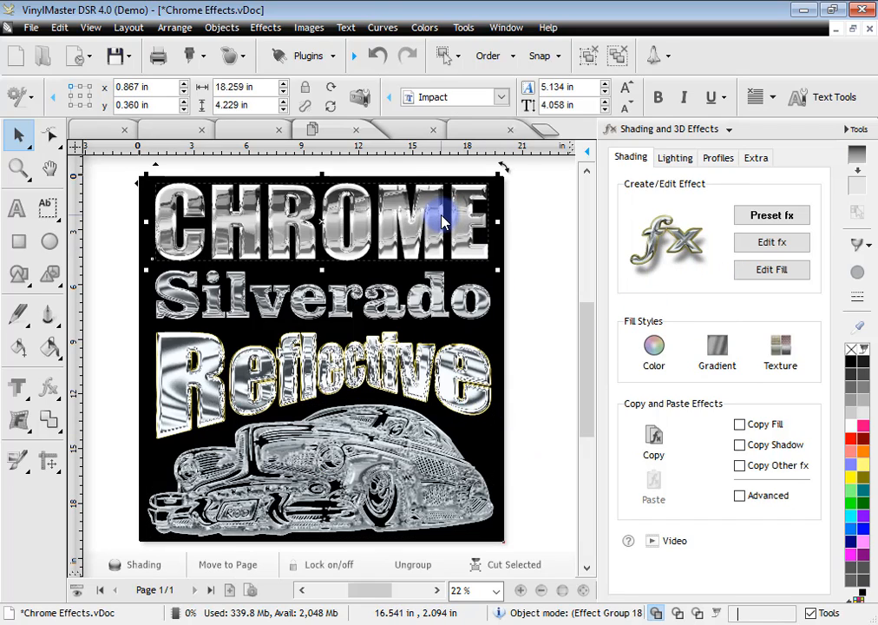
left_click(17, 168)
left_click_drag(127, 185, 506, 276)
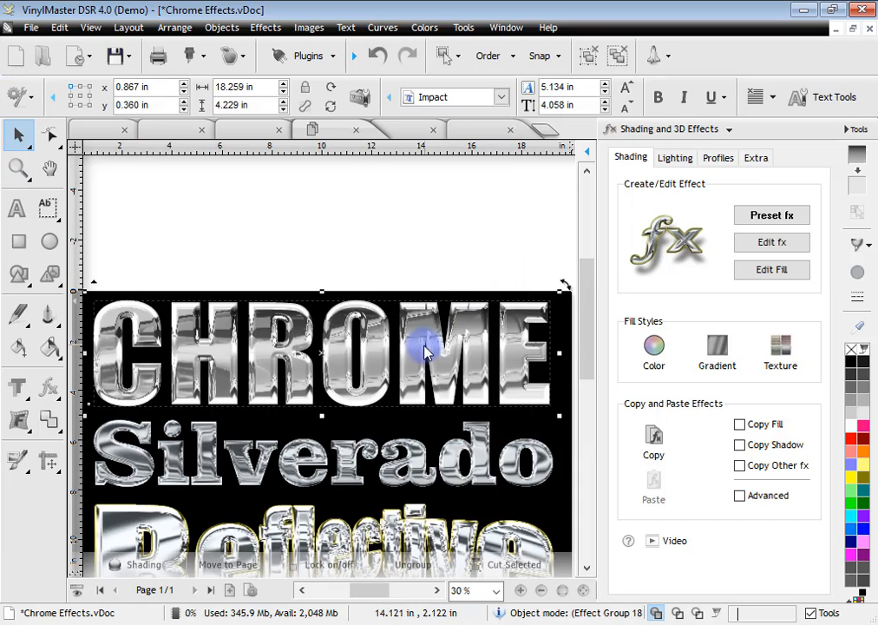
left_click(754, 157)
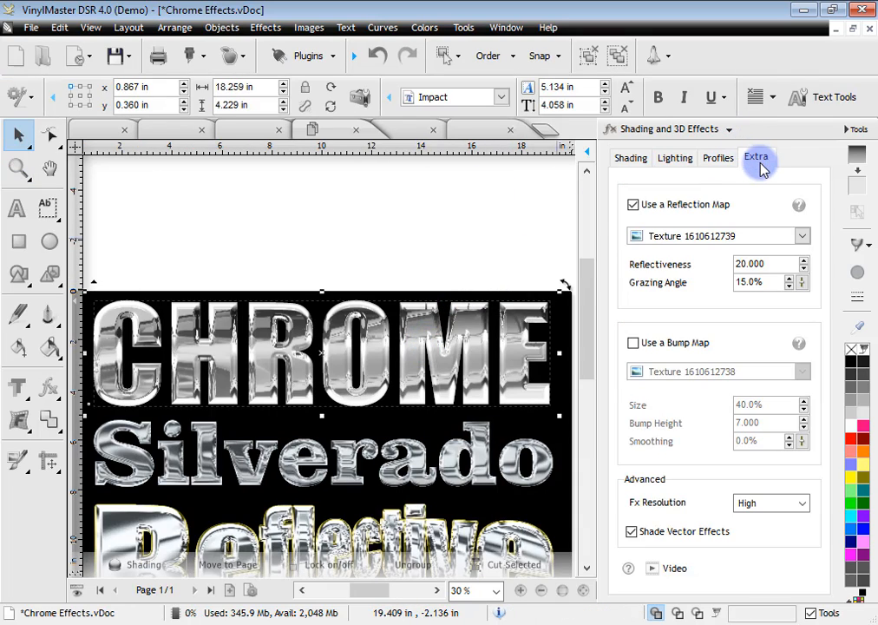
left_click(756, 247)
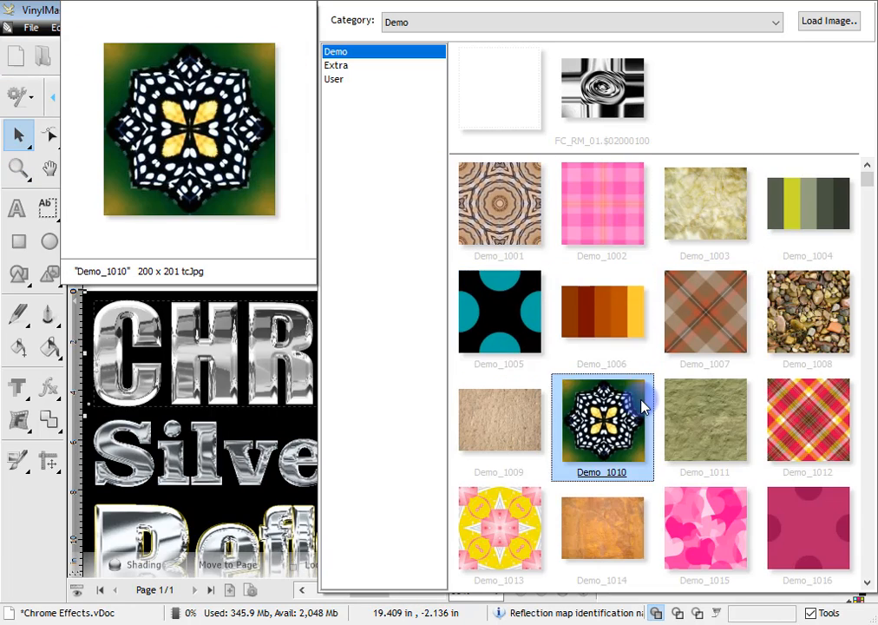
scroll(638, 406, "down", 5)
left_click(639, 411)
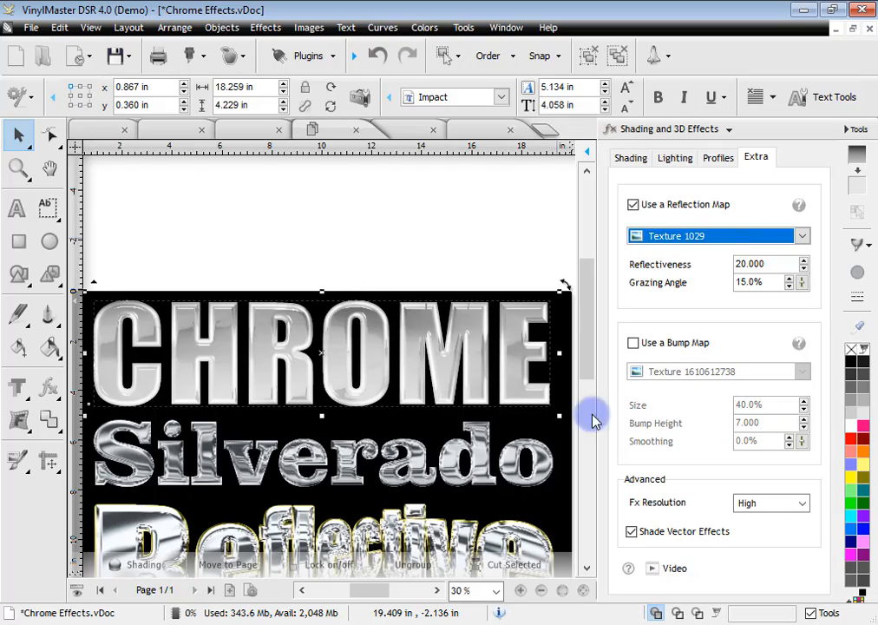
Change the CHROME lettering's reflection map to Texture 1034
left_click(735, 243)
scroll(744, 310, "down", 5)
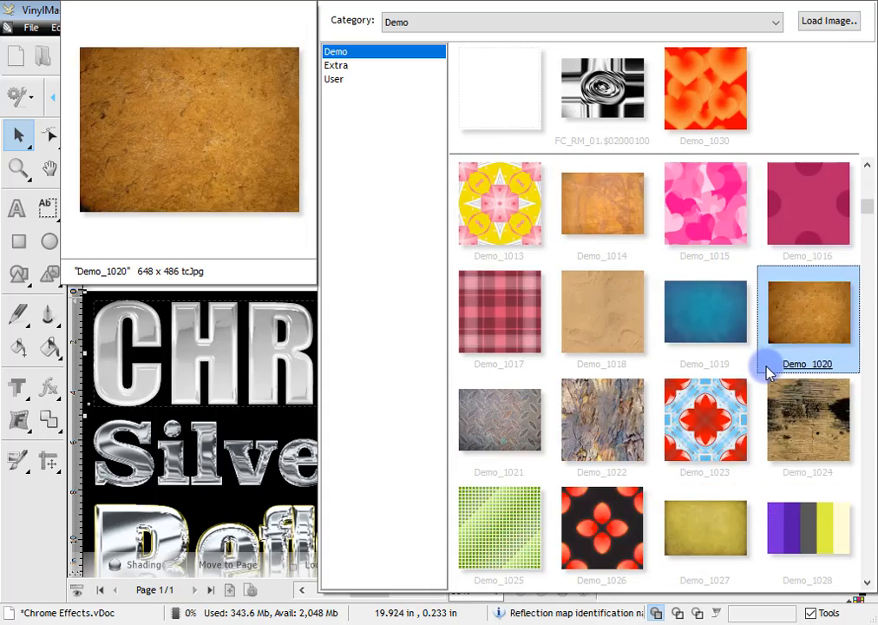
left_click(718, 482)
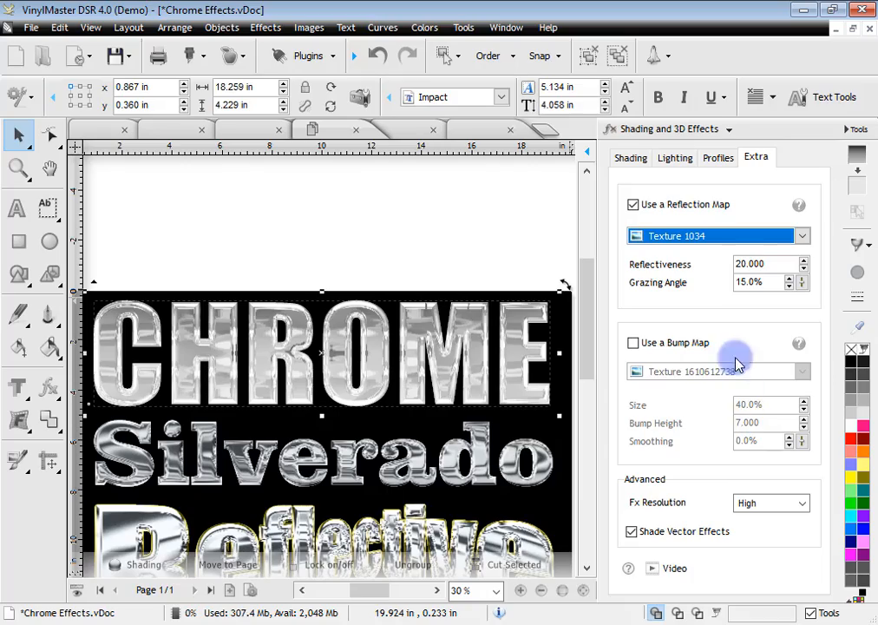
Change the CHROME lettering's reflection map to Texture 1058
left_click(723, 243)
scroll(724, 339, "down", 8)
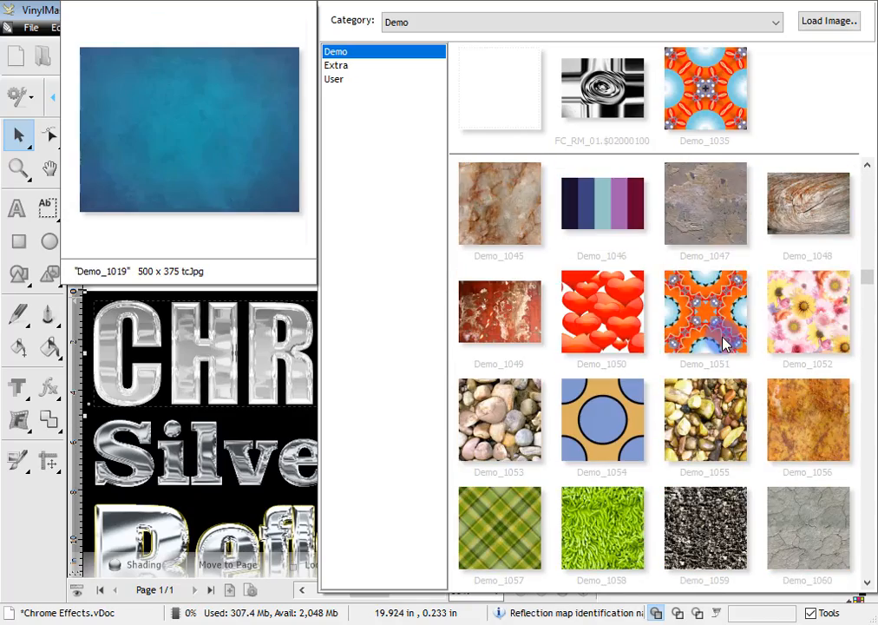
scroll(685, 408, "down", 2)
left_click(678, 353)
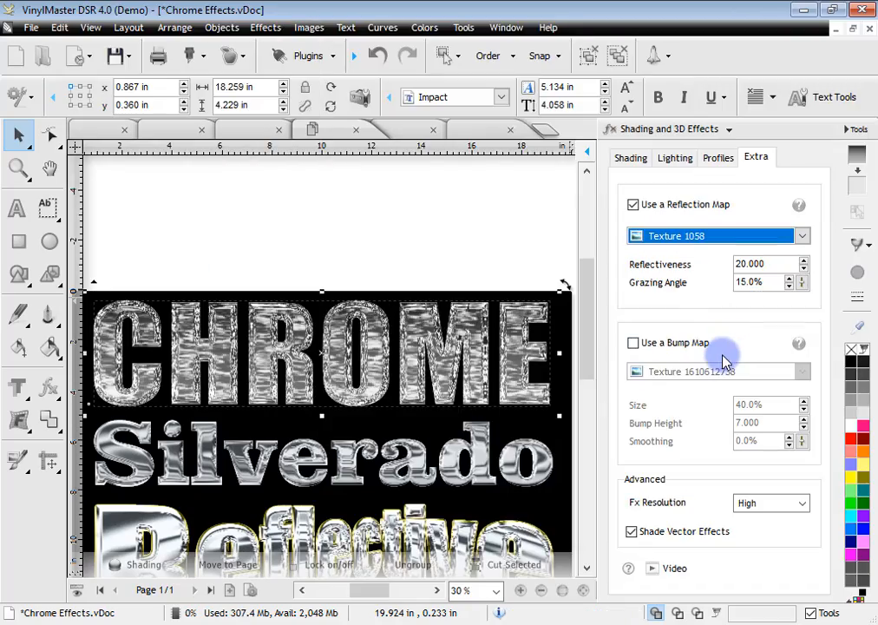
Enable a bump map with Texture 1007 on the CHROME lettering and give it the standard round profile
left_click(467, 235)
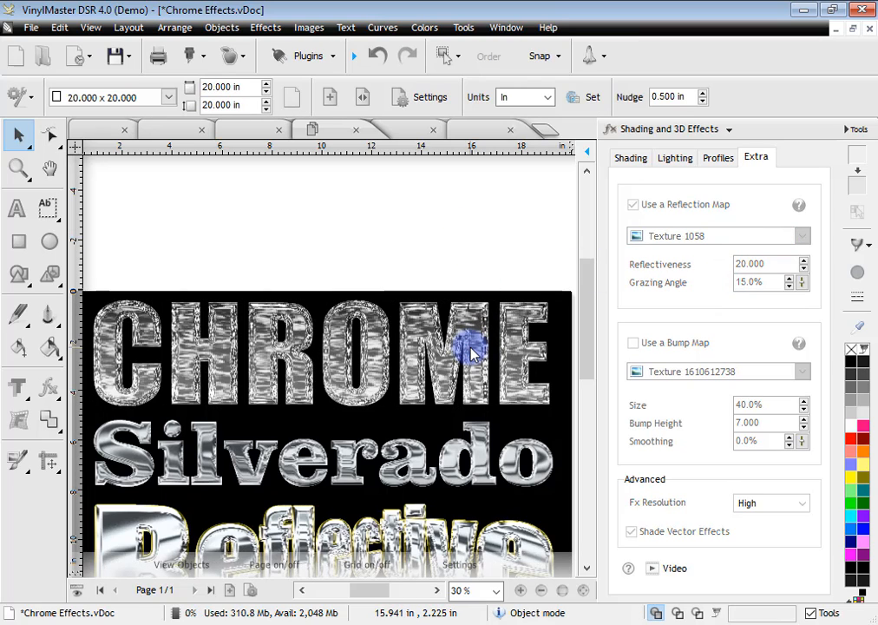
left_click(471, 351)
left_click(701, 344)
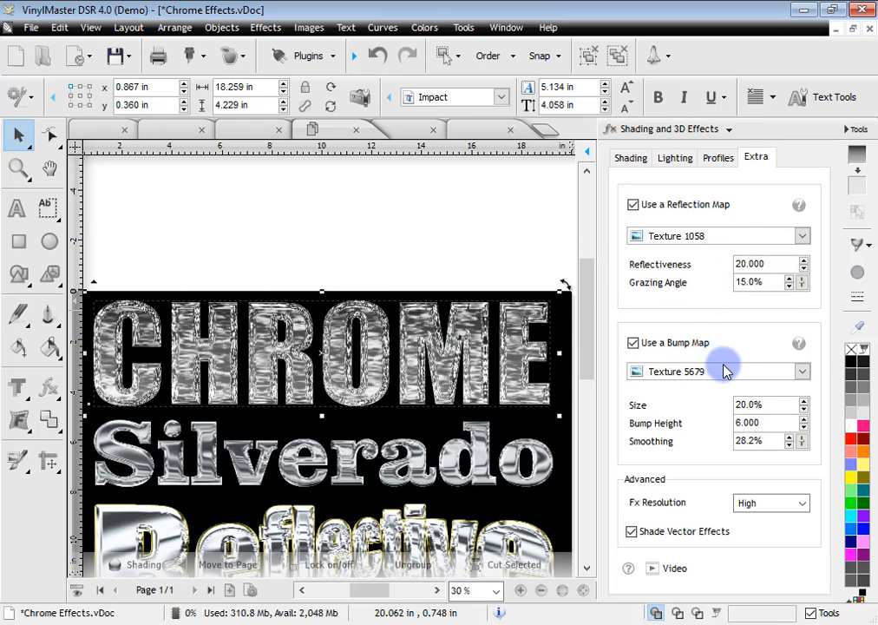
left_click(729, 370)
left_click(805, 334)
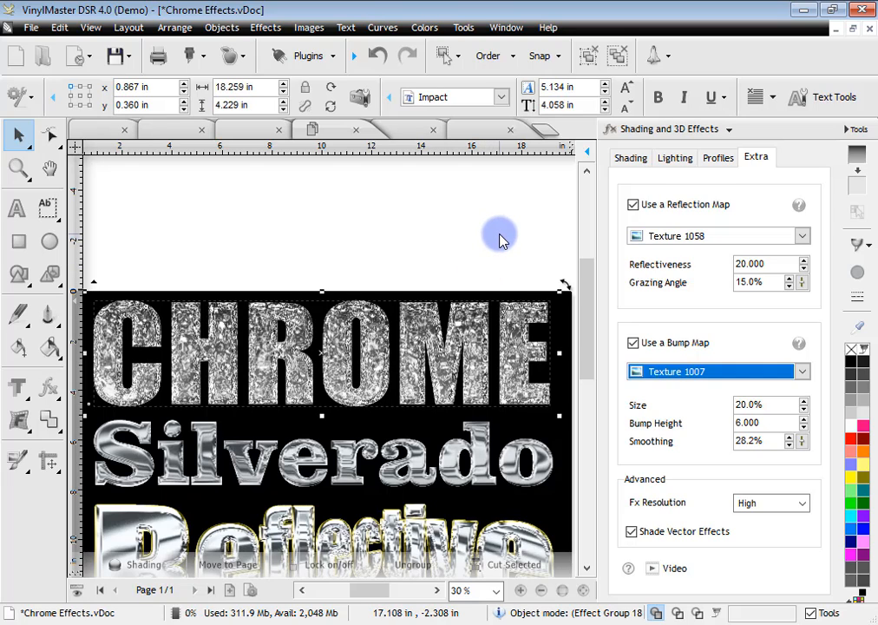
left_click(718, 158)
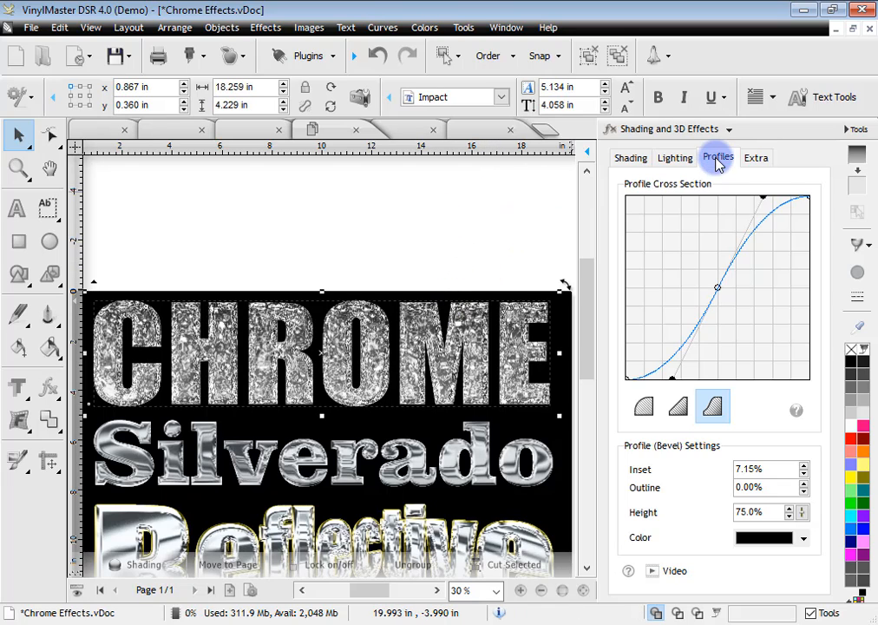
left_click(645, 405)
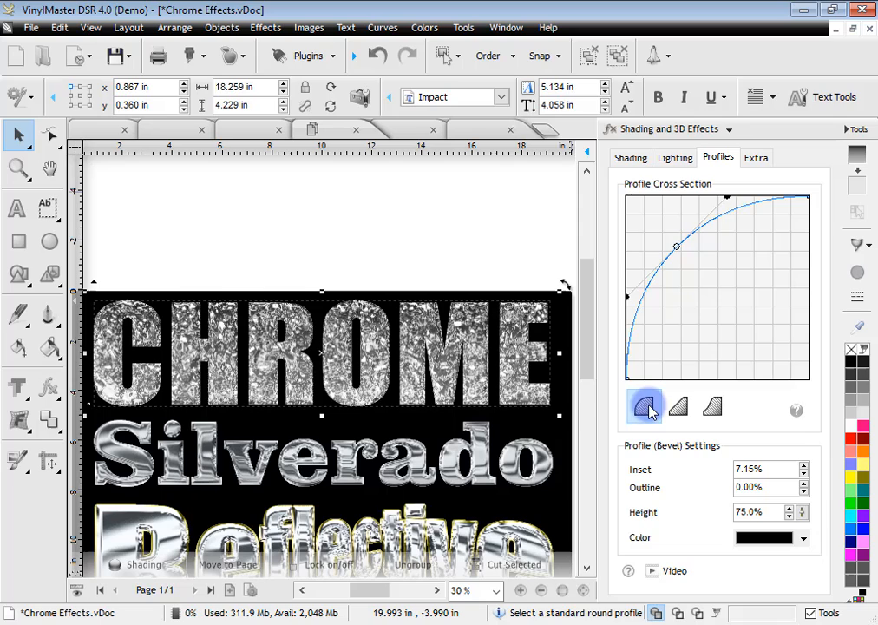
Give the Silverado lettering the standard sigmoid profile with a 9.72% inset and a 1.97% outline
left_click(533, 449)
left_click(712, 407)
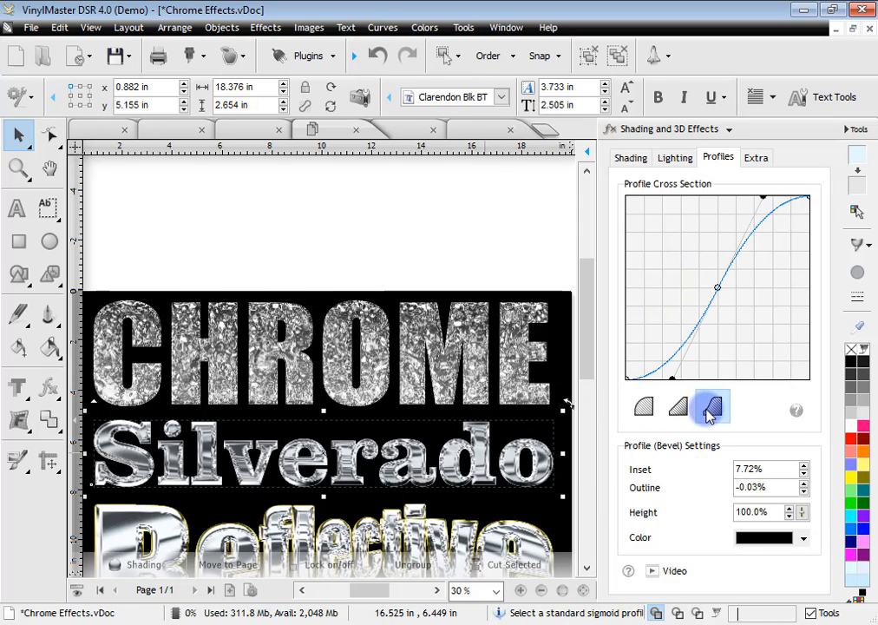
left_click(803, 465)
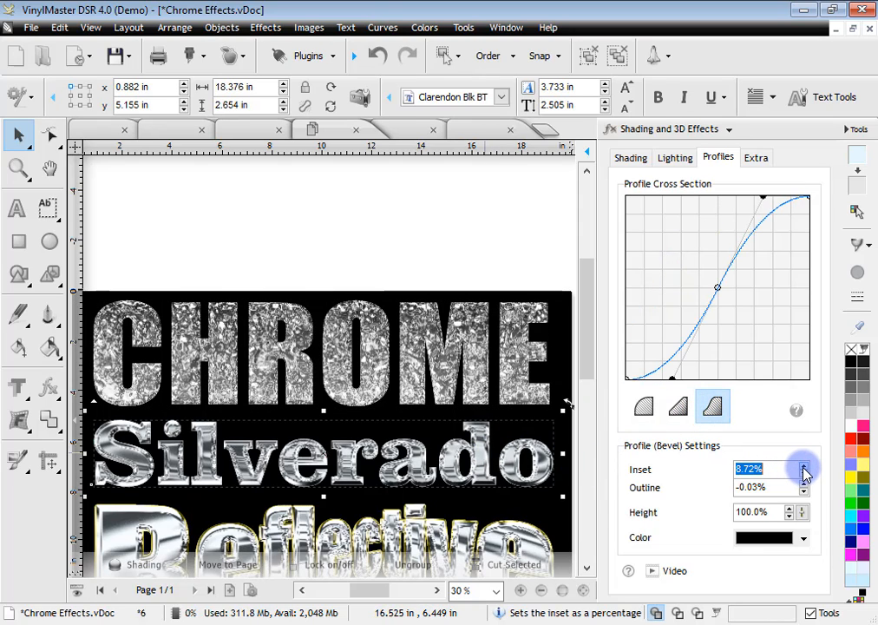
left_click(803, 466)
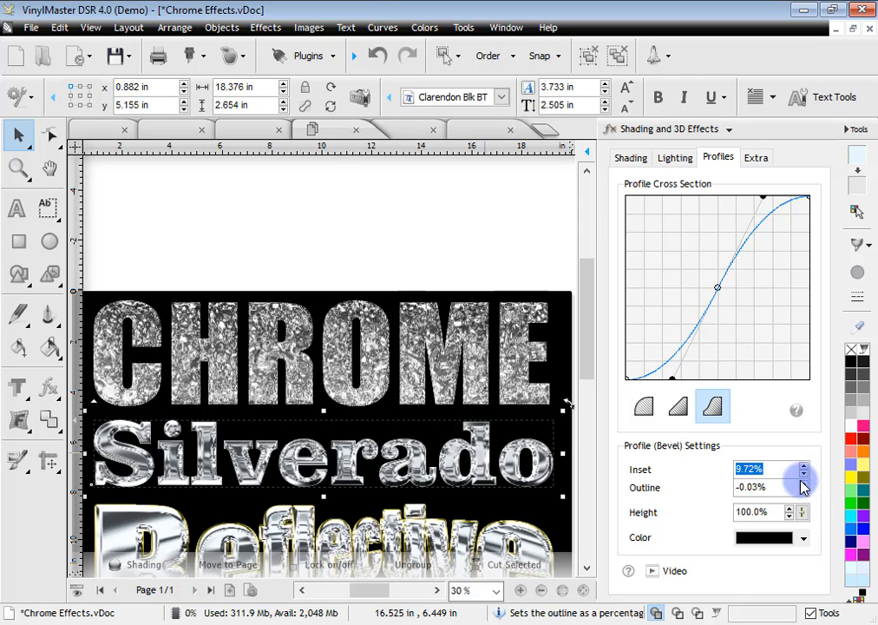
left_click(803, 483)
left_click(803, 483)
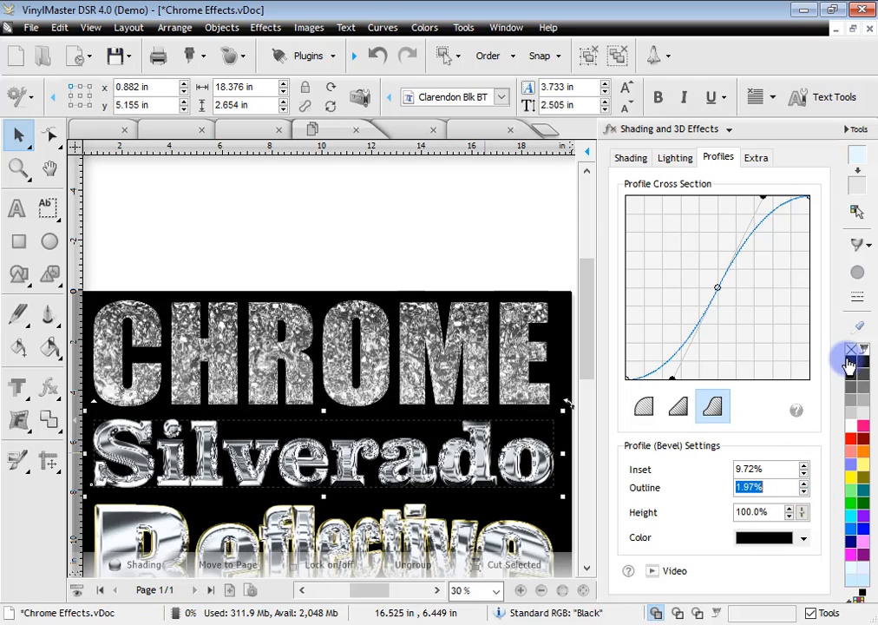
Apply the standard round profile to the Reflective lettering
left_click(447, 363)
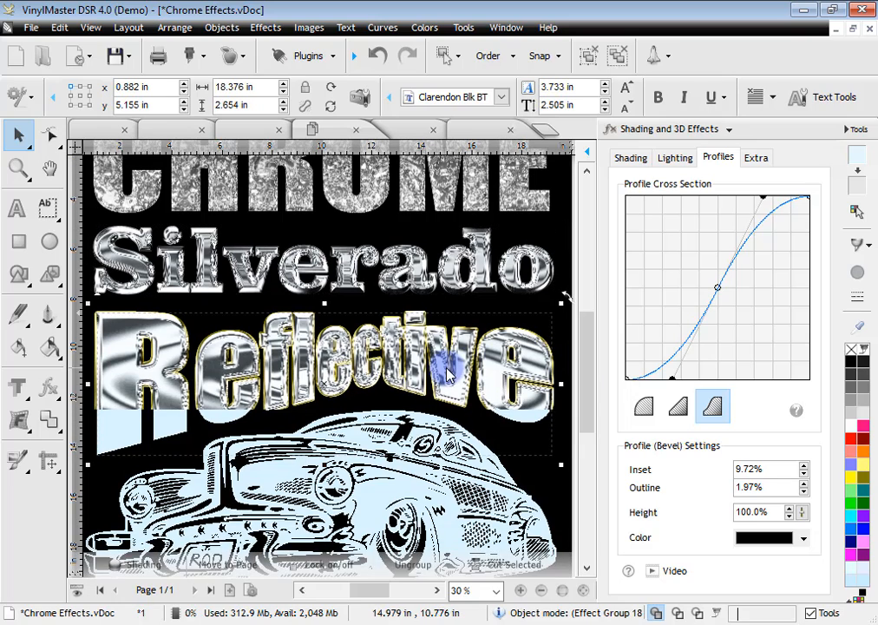
left_click(650, 409)
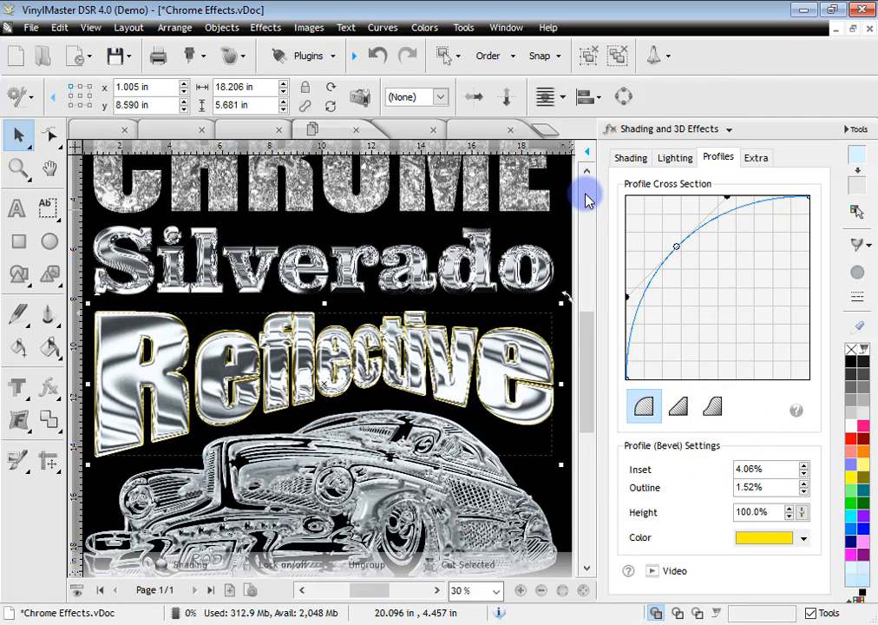
Hide the effects tools, switch to the Fill Styles document and examine the textured and gradient-filled letters
left_click(854, 129)
left_click(588, 132)
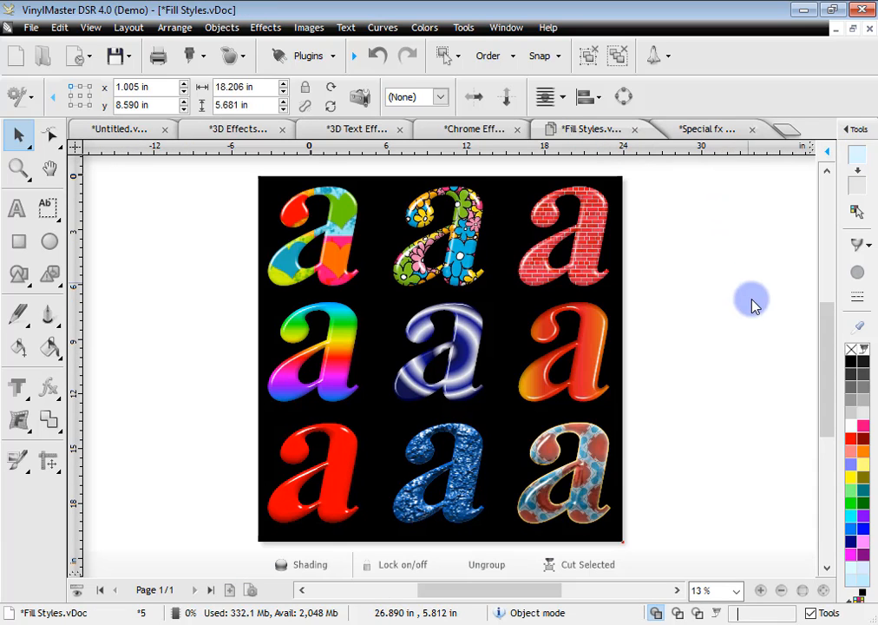
left_click(416, 279)
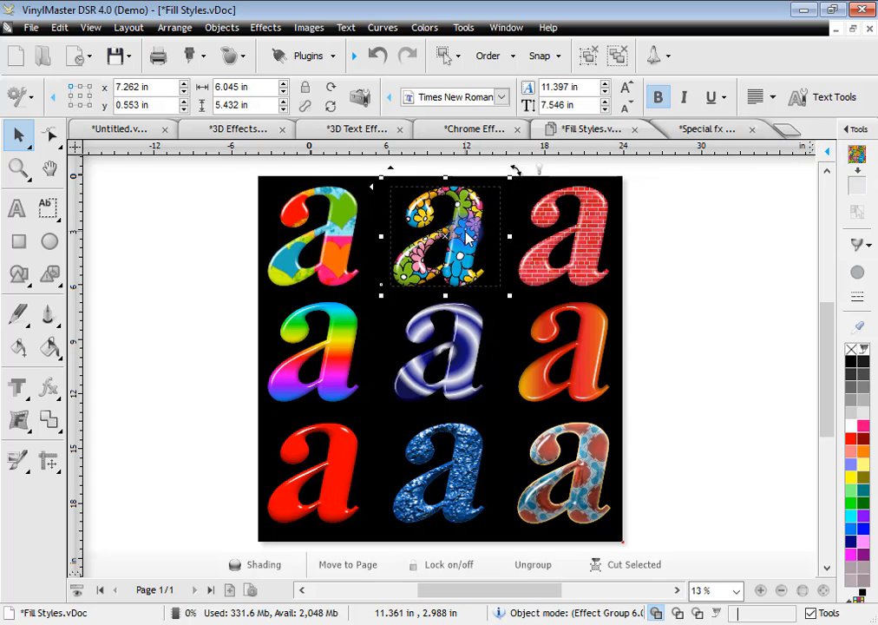
left_click(344, 276)
left_click(340, 323)
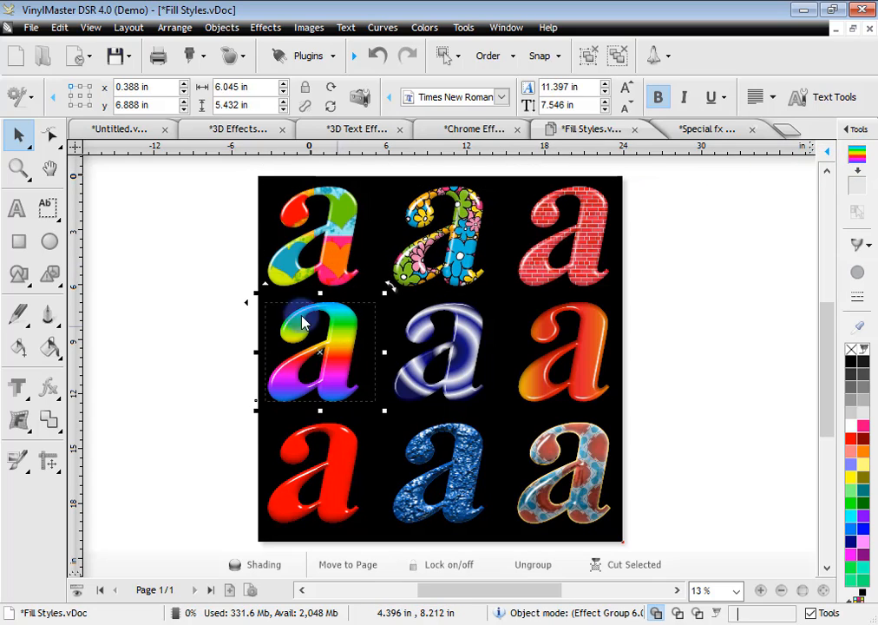
Examine the heart and floral letters up close in wireframe and full display, and the red and blue letters in the last row
left_click(17, 168)
left_click_drag(251, 179, 488, 314)
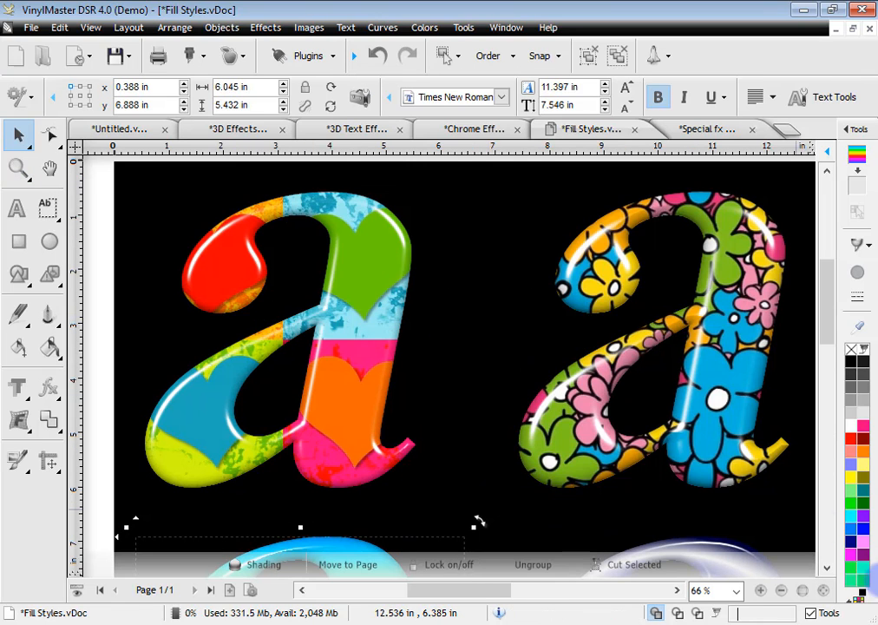
left_click(677, 612)
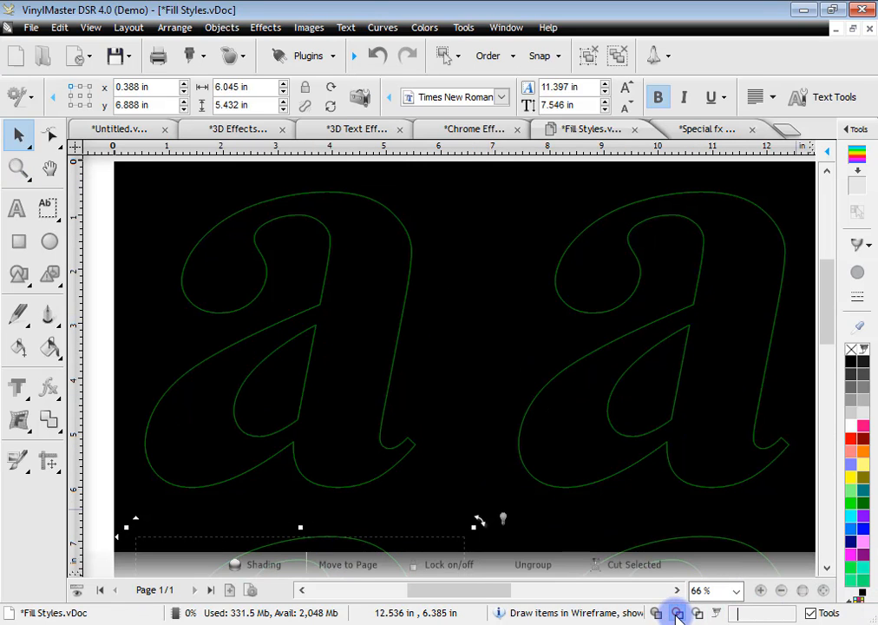
left_click(655, 612)
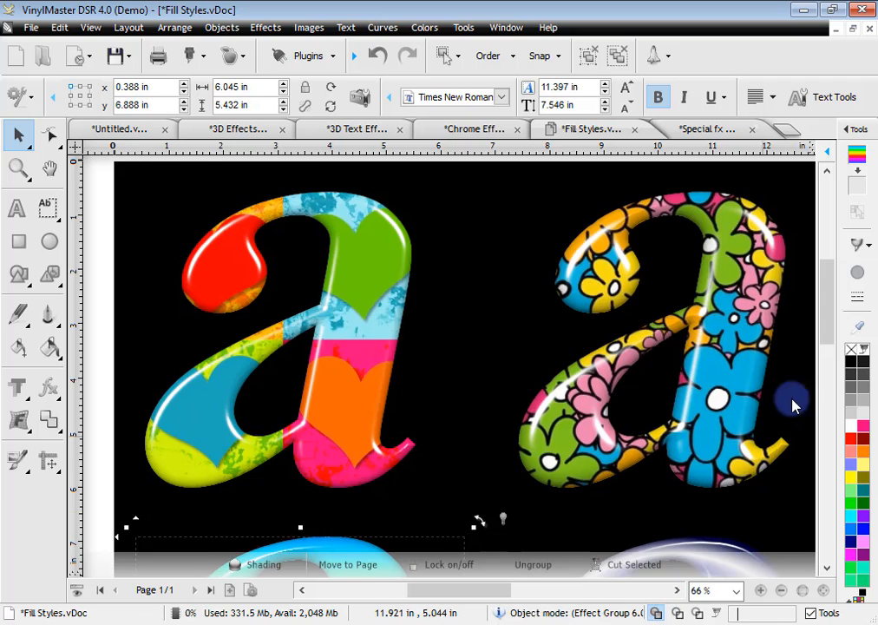
left_click_drag(833, 330, 747, 421)
left_click_drag(491, 592, 511, 594)
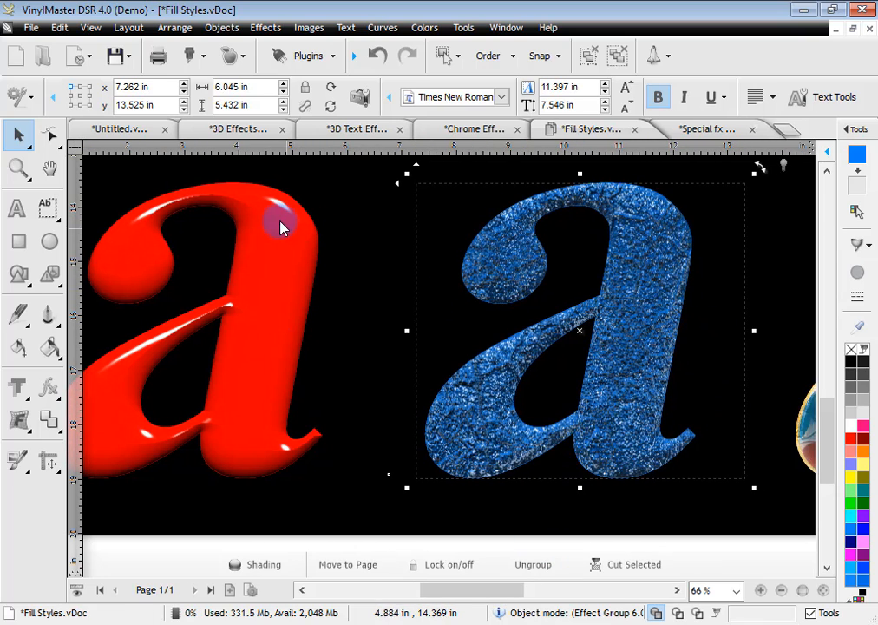
Apply the standard sigmoid profile to the gold-outlined red and blue patterned letter in the last row
left_click_drag(519, 596, 543, 590)
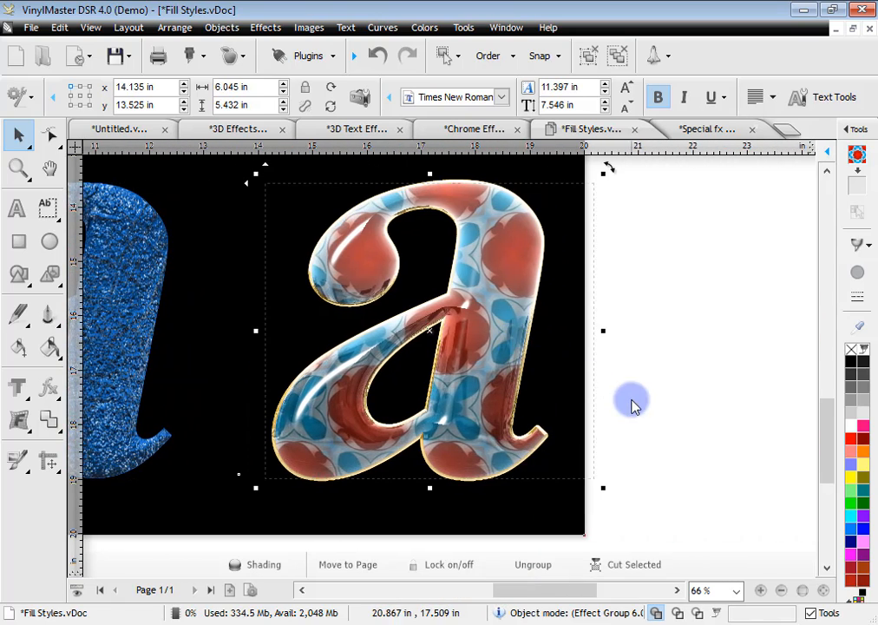
left_click(856, 149)
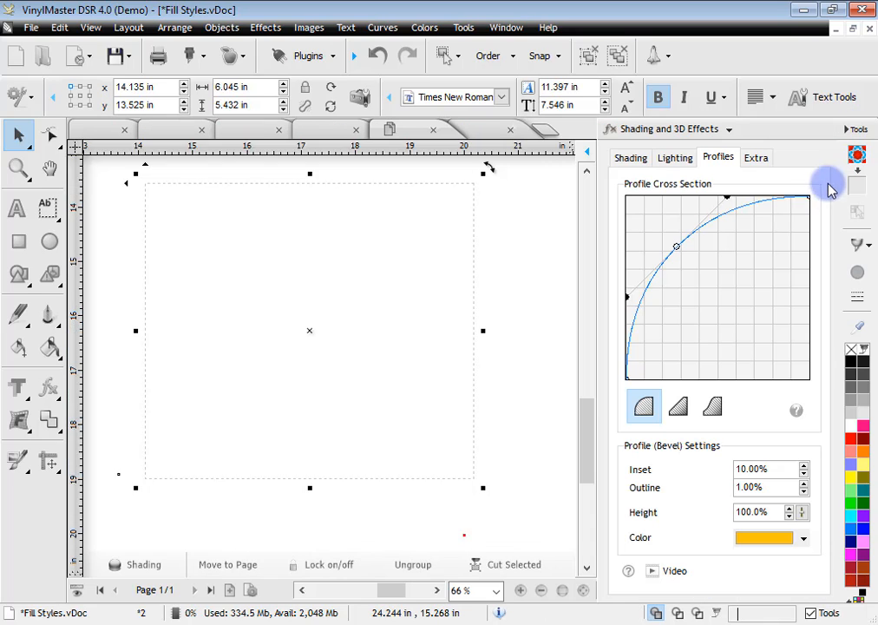
left_click(712, 407)
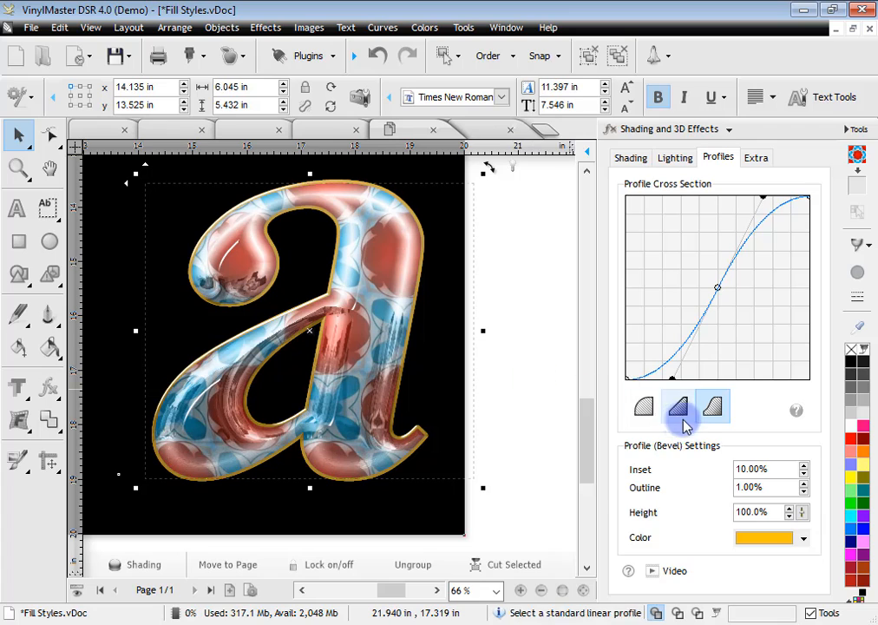
Move the patterned letter's light sources to 202.5°/66.9° and 323.1°/29.0°, and set its highlight strength to 90%
left_click(628, 159)
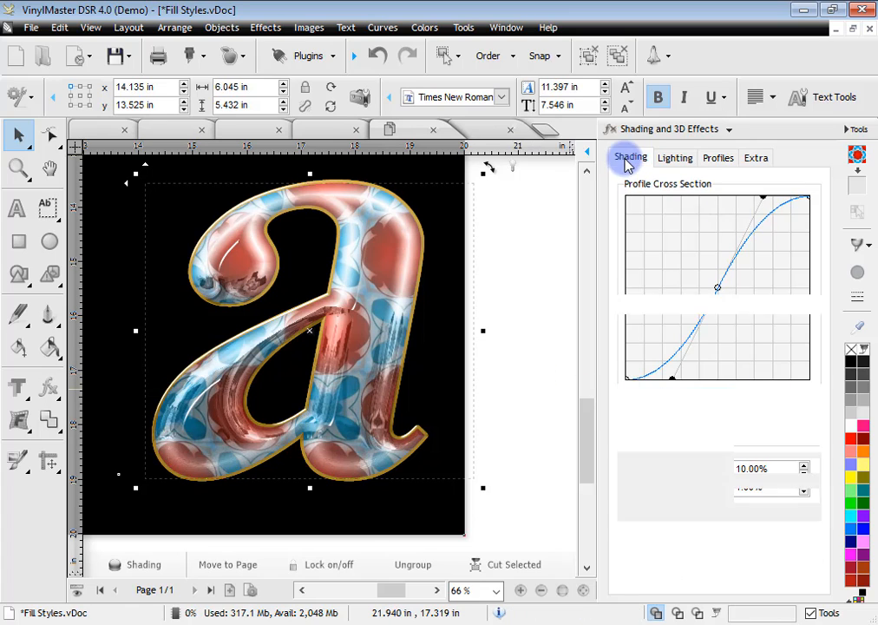
left_click(676, 159)
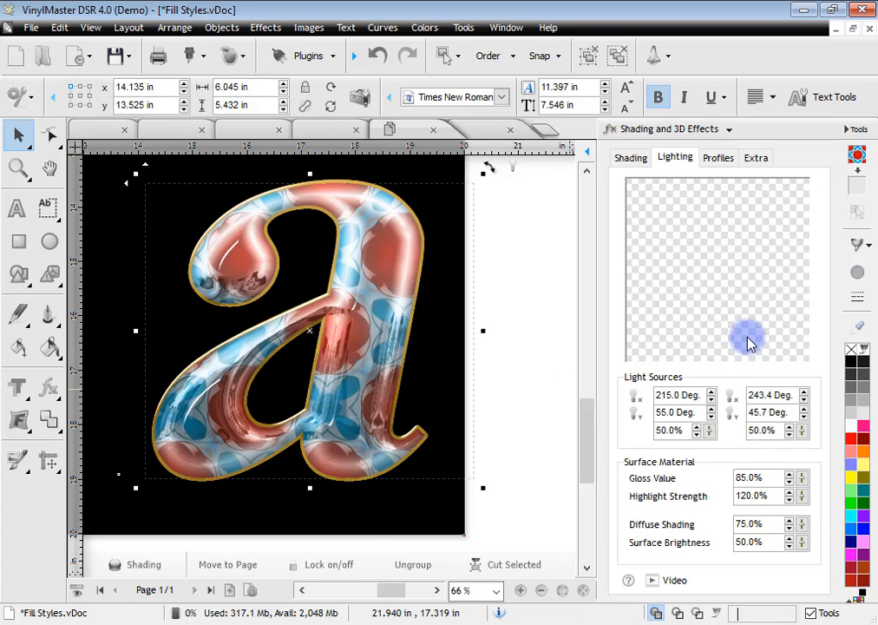
left_click(711, 392)
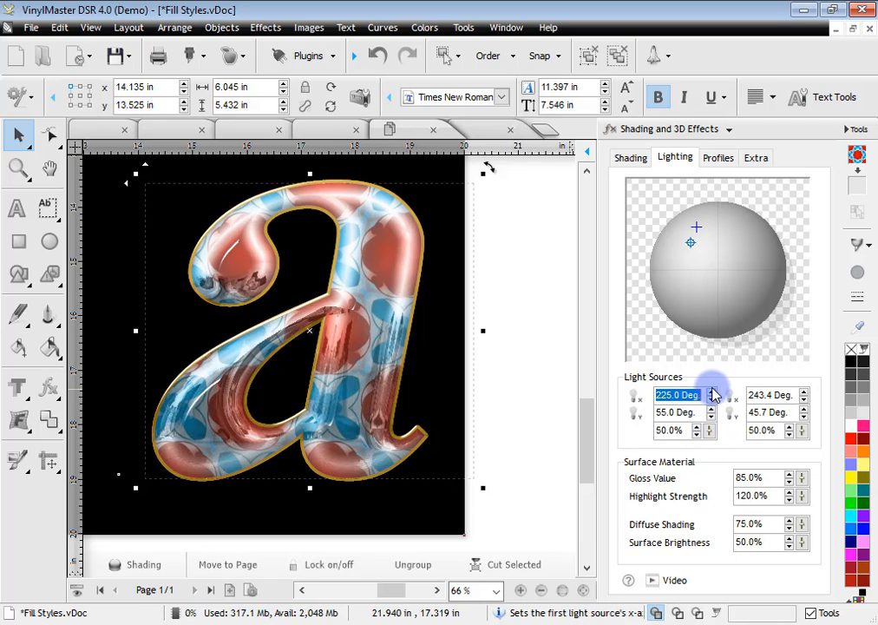
mouse_move(692, 229)
left_mouse_down()
mouse_move(694, 260)
mouse_move(701, 232)
mouse_move(765, 233)
left_mouse_up()
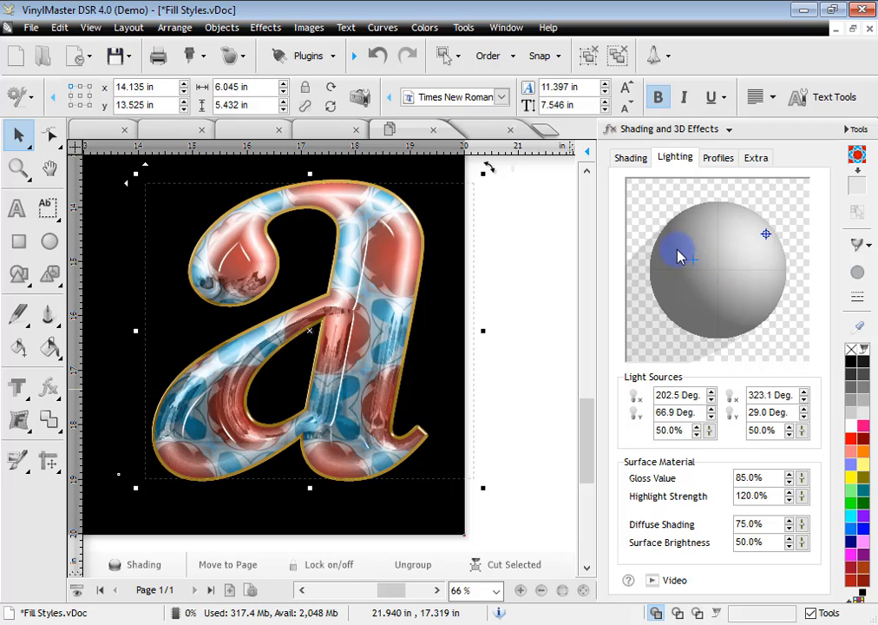
left_click_drag(767, 495, 696, 495)
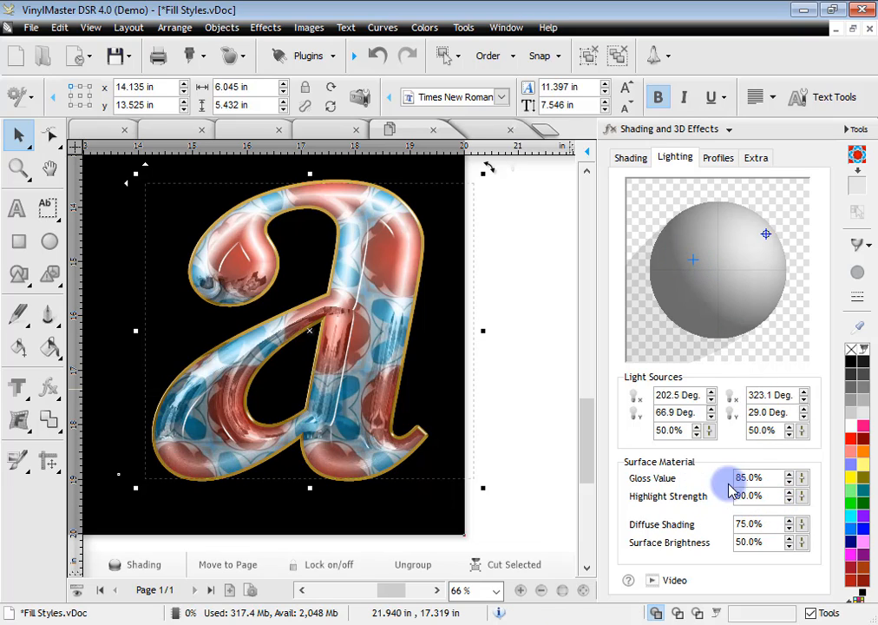
Set the highlight strength of the selected red and blue patterned letter to 190%
key("Right")
key("Right")
key("shift+End")
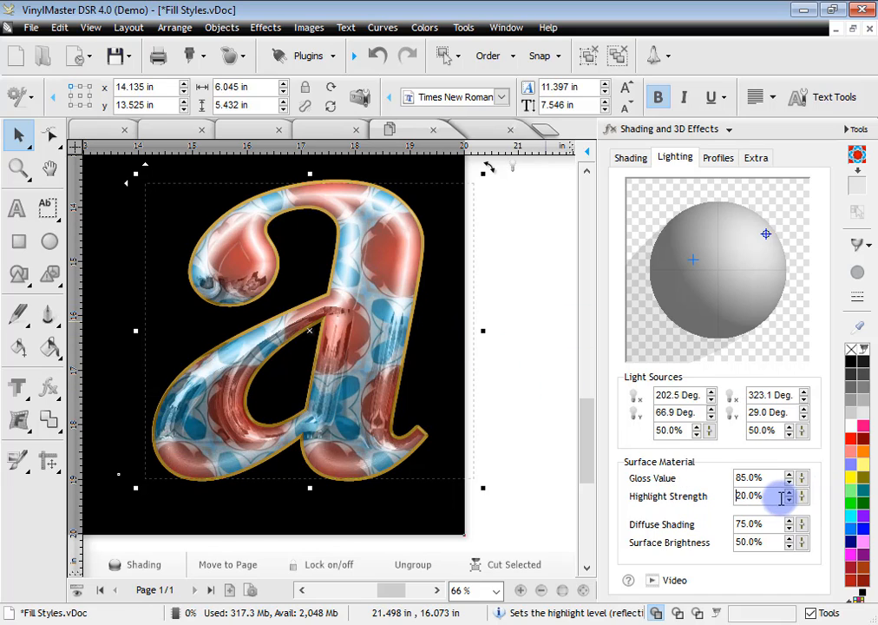
type("19")
key("Return")
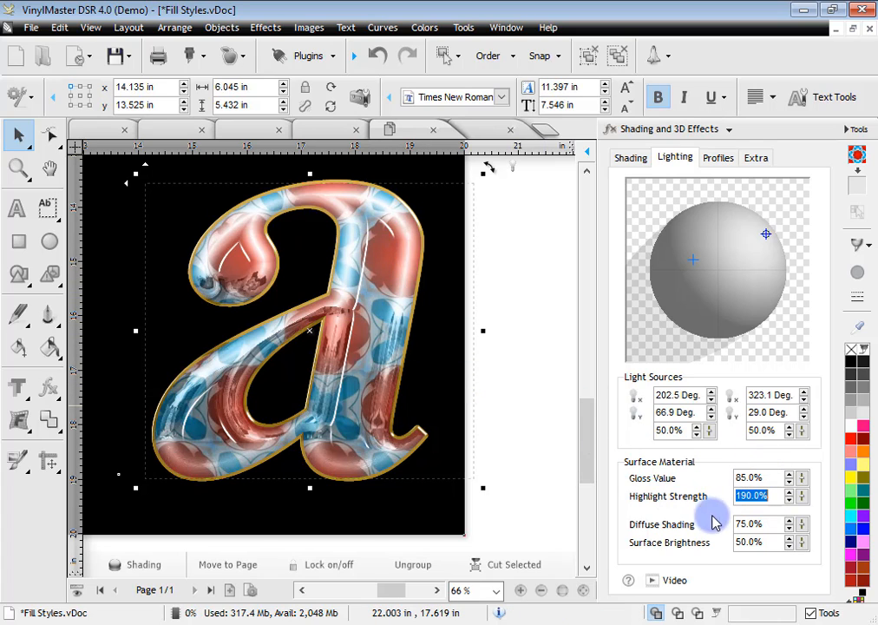
Review the patterned letter's profile, extra, lighting and shading settings, then show the whole page and hide the effects tools
left_click(727, 160)
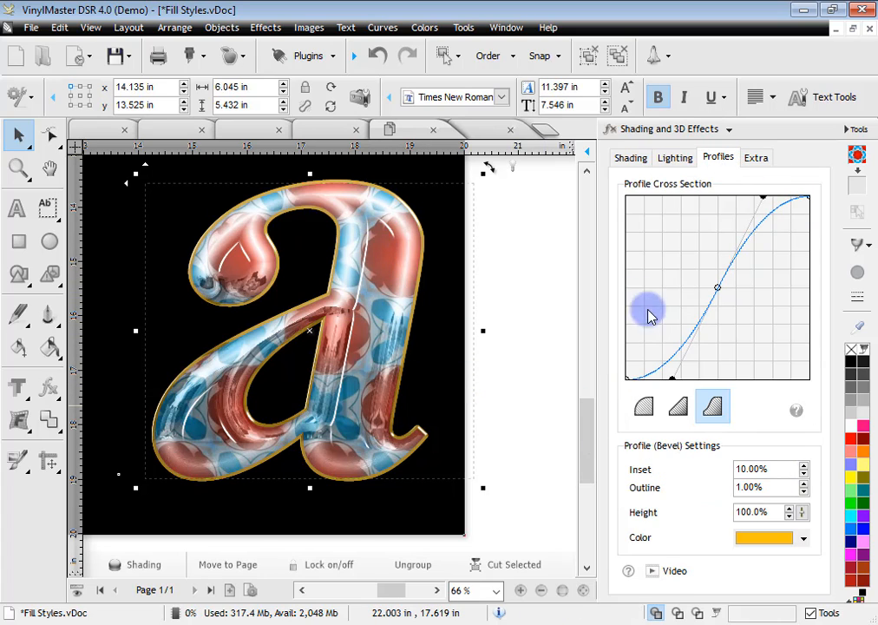
left_click(756, 157)
left_click(675, 157)
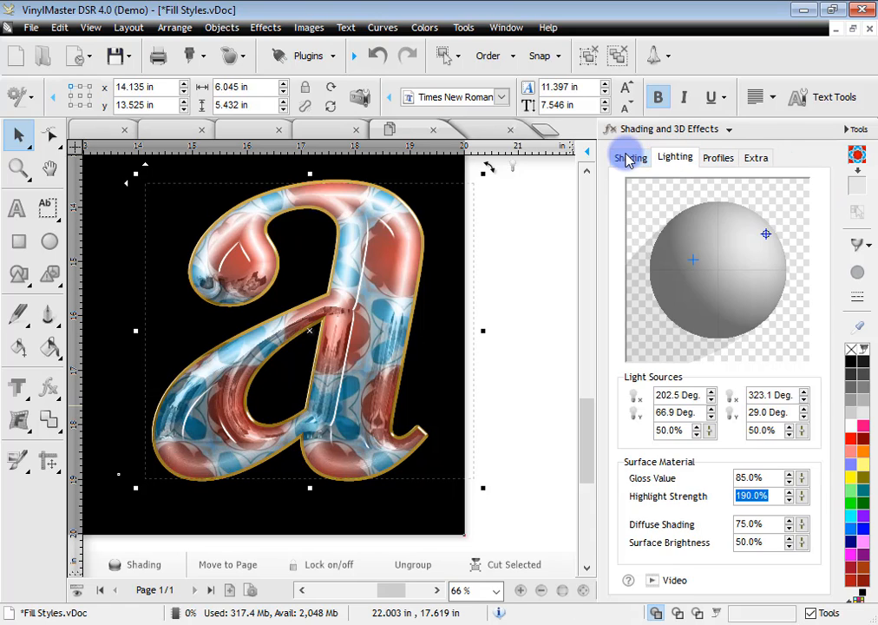
left_click(628, 159)
left_click(587, 595)
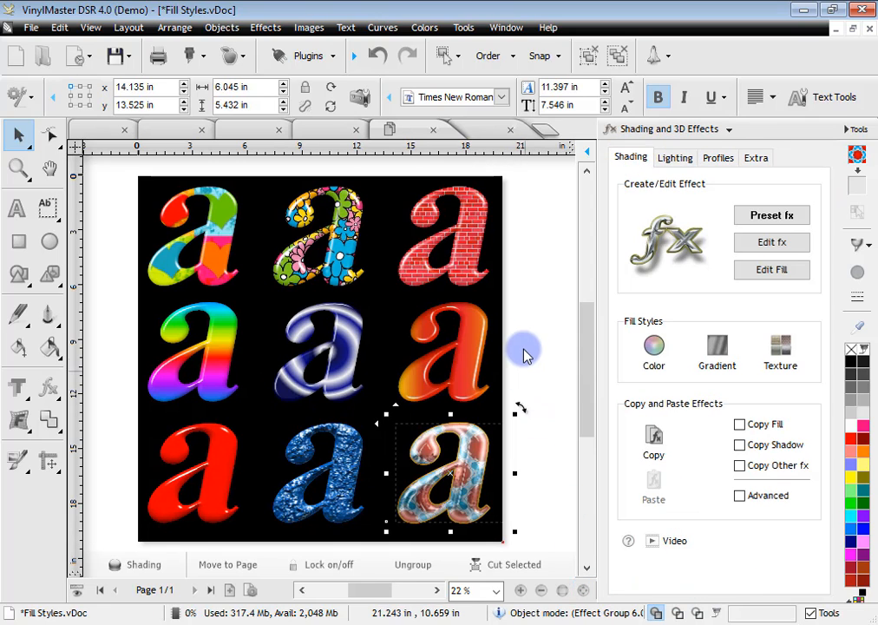
left_click(851, 129)
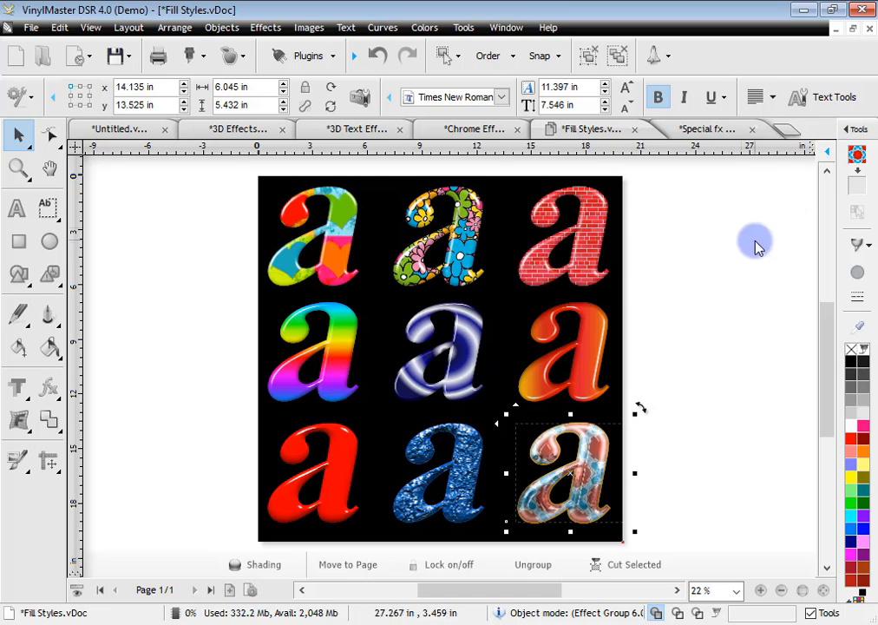
Switch to the Special fx Prismatic document and examine the rainbow, red and blue Chisel texts up close
left_click(707, 131)
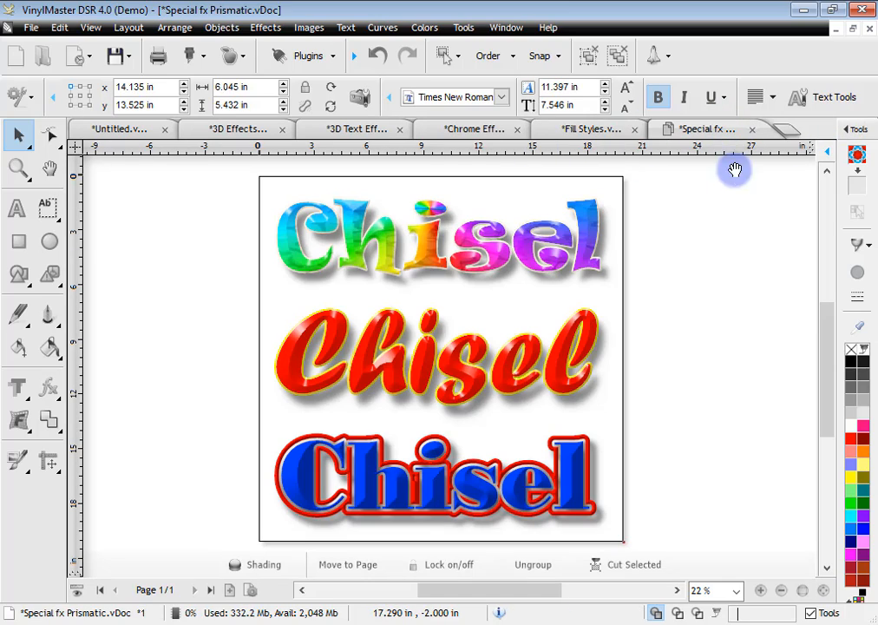
left_click(454, 393)
scroll(449, 393, "up", 4)
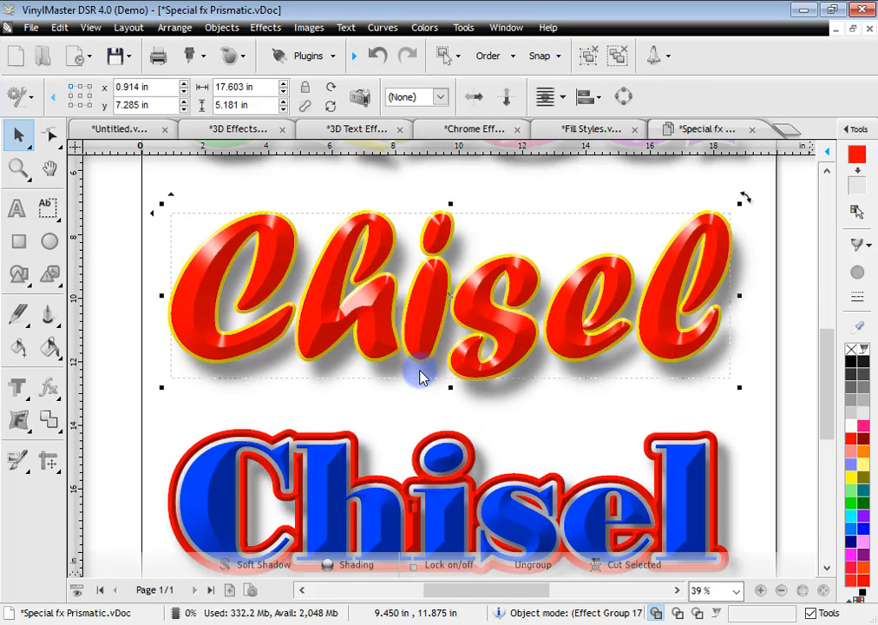
scroll(831, 352, "up", 3)
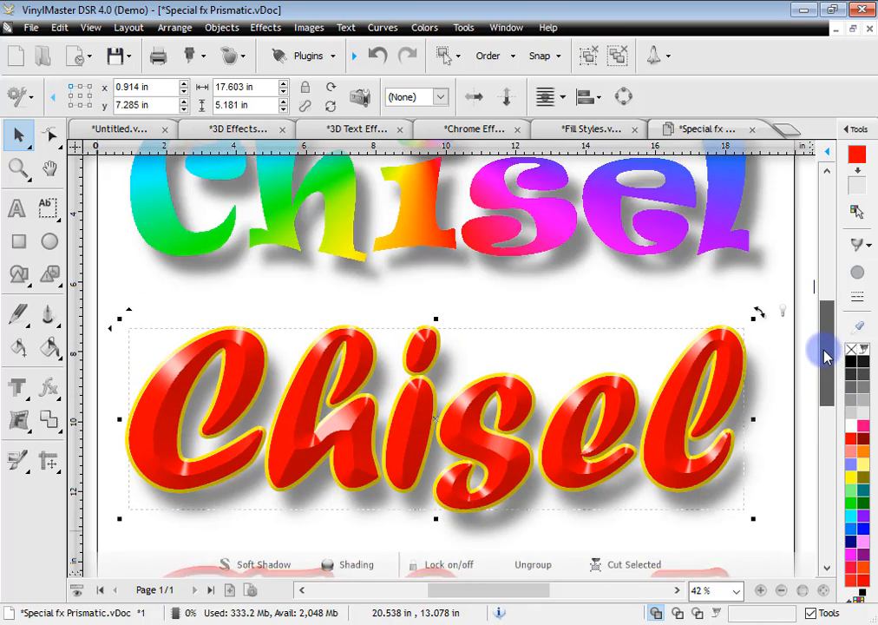
scroll(833, 333, "down", 5)
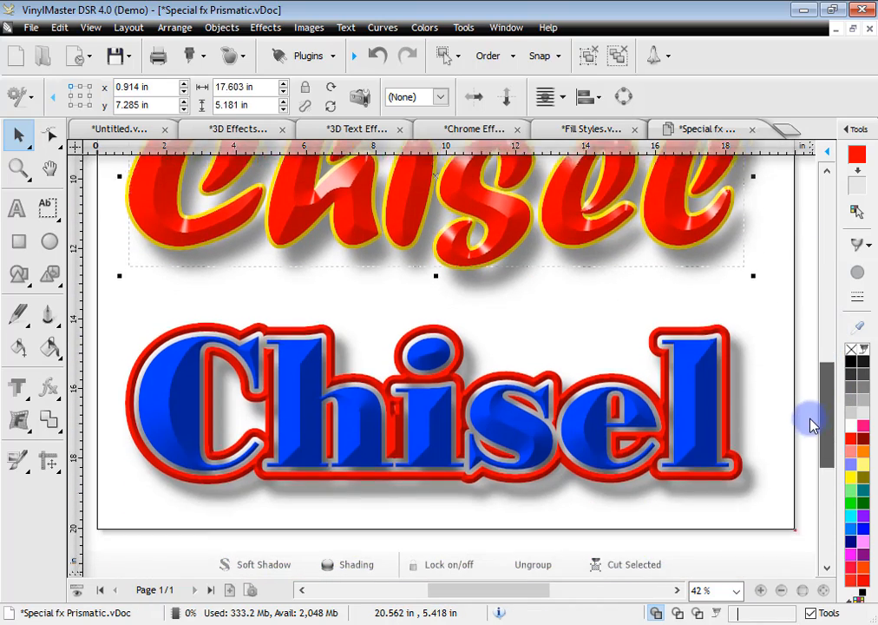
left_click(743, 475)
left_click_drag(824, 448, 822, 353)
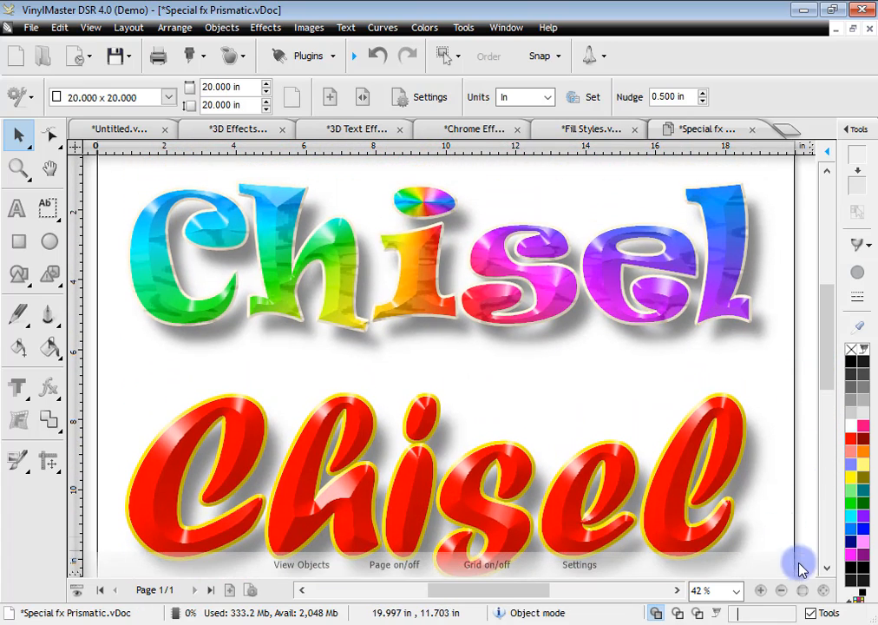
left_click(802, 590)
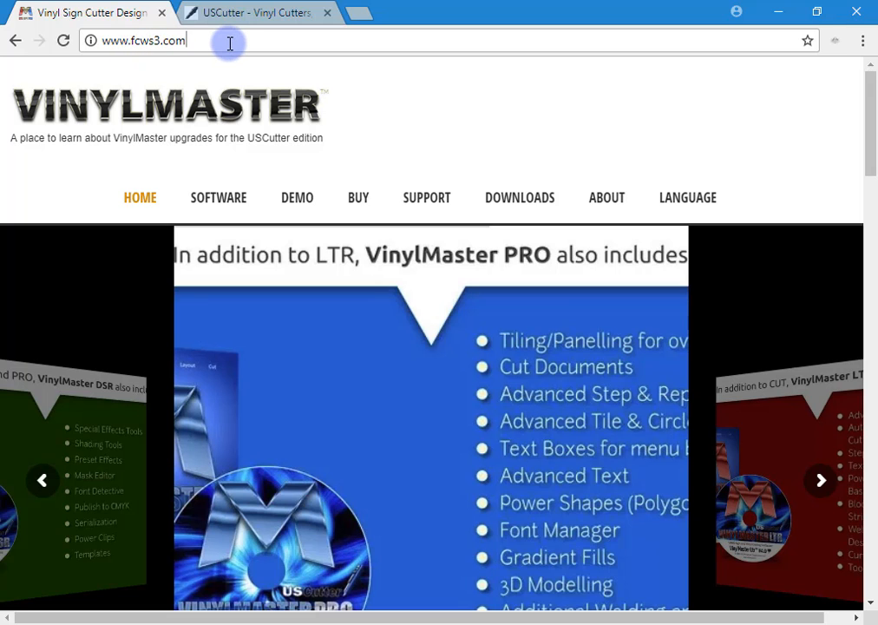
scroll(753, 149, "down", 6)
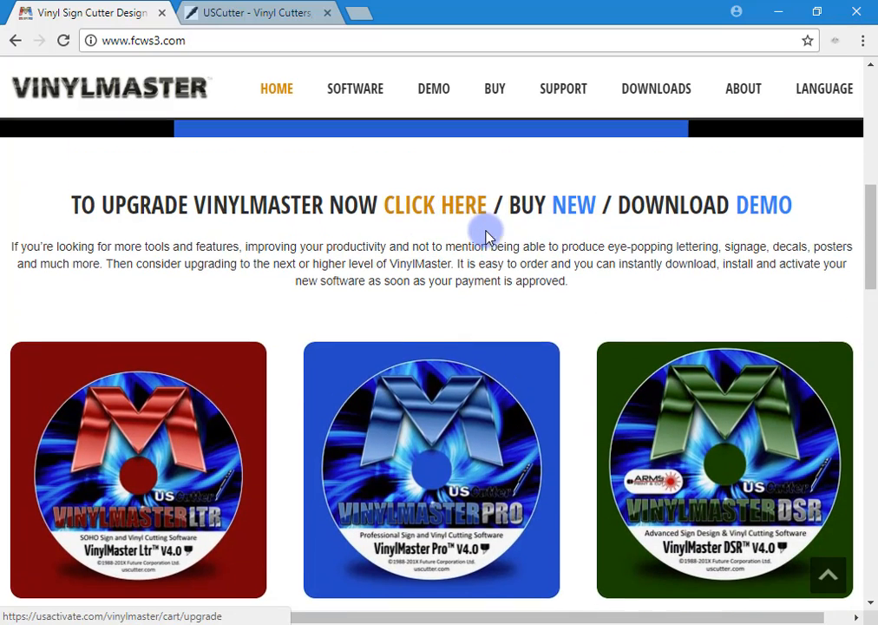
scroll(493, 244, "down", 1)
scroll(494, 249, "down", 1)
scroll(492, 247, "up", 2)
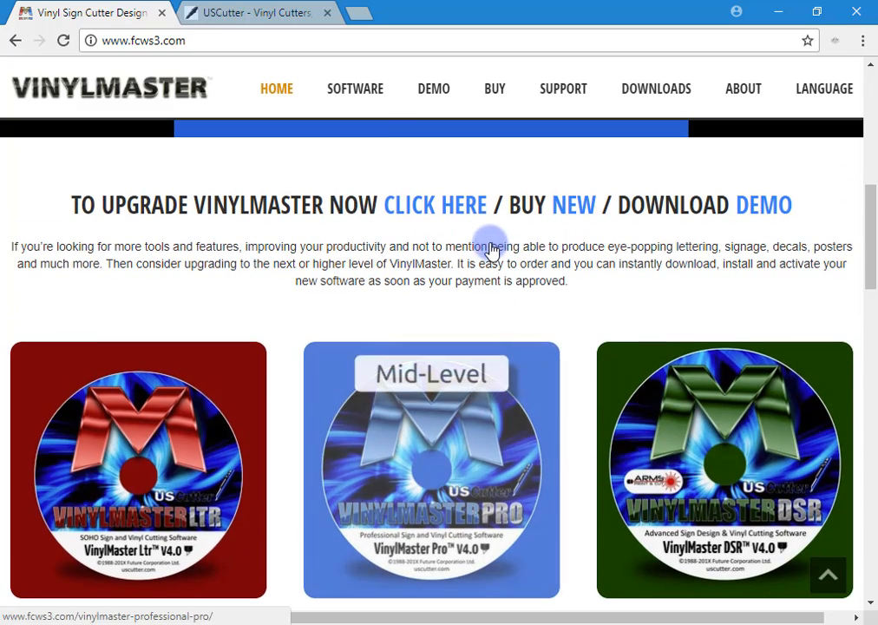
mouse_move(363, 104)
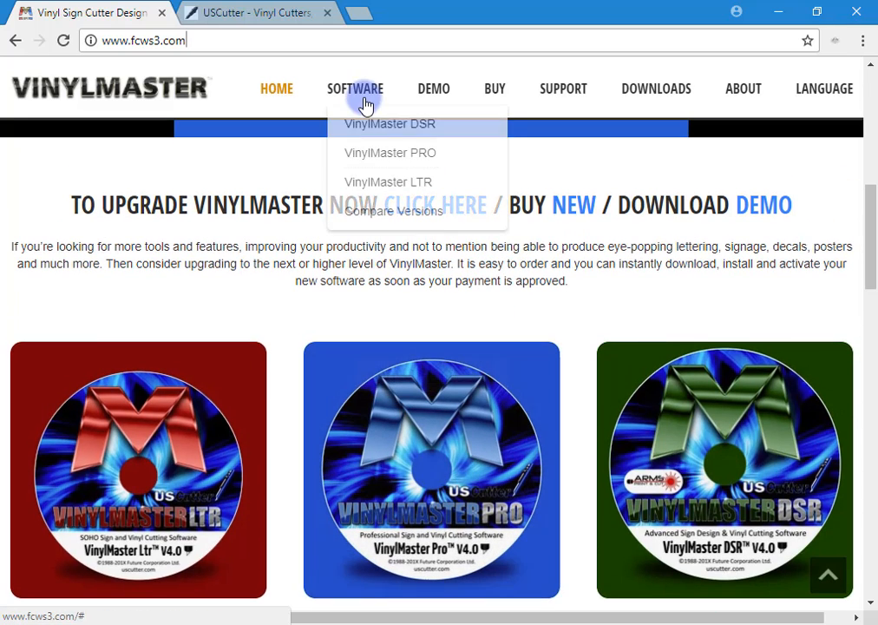
left_click(414, 130)
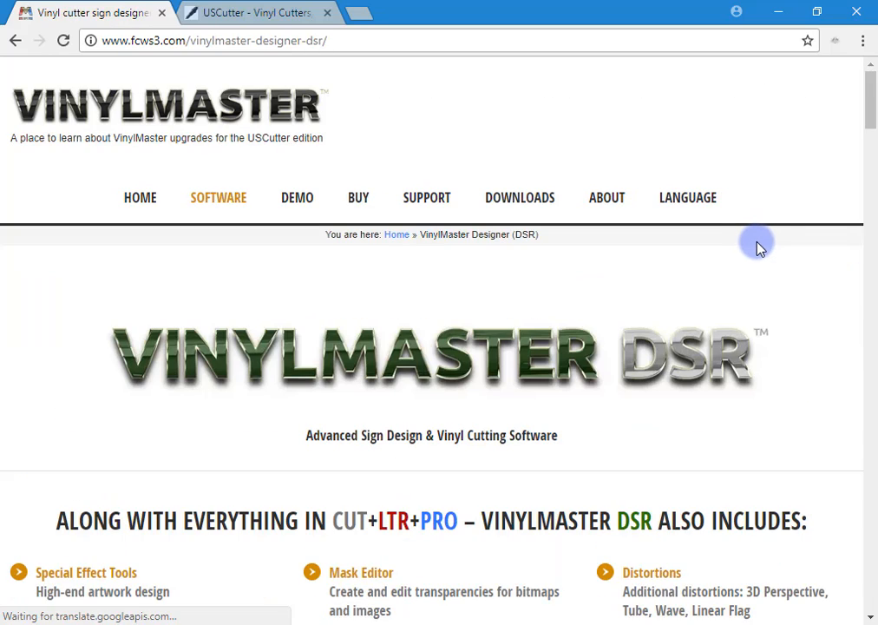
Examine the VinylMaster DSR feature list, the included extras table and the upgrade offers
scroll(770, 245, "down", 4)
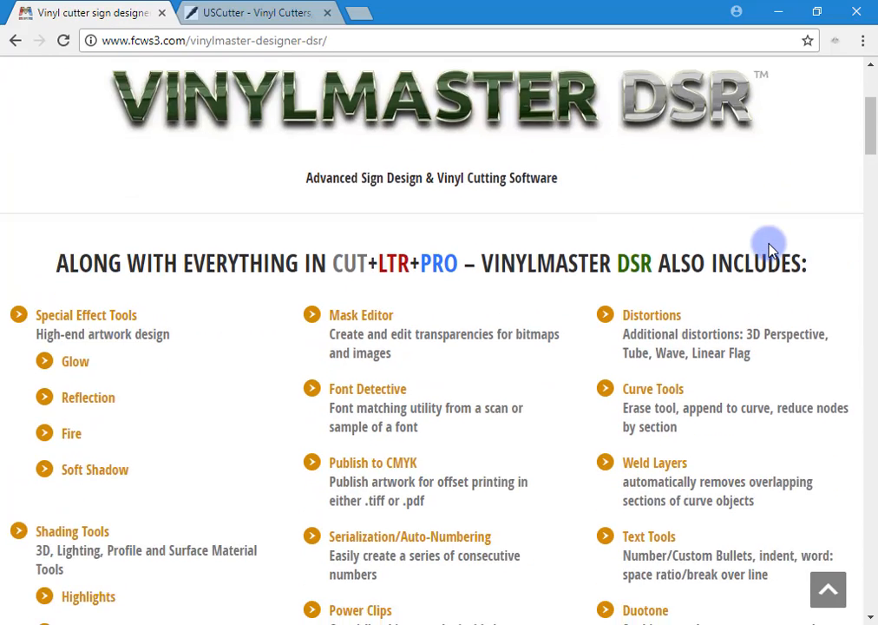
scroll(352, 276, "down", 2)
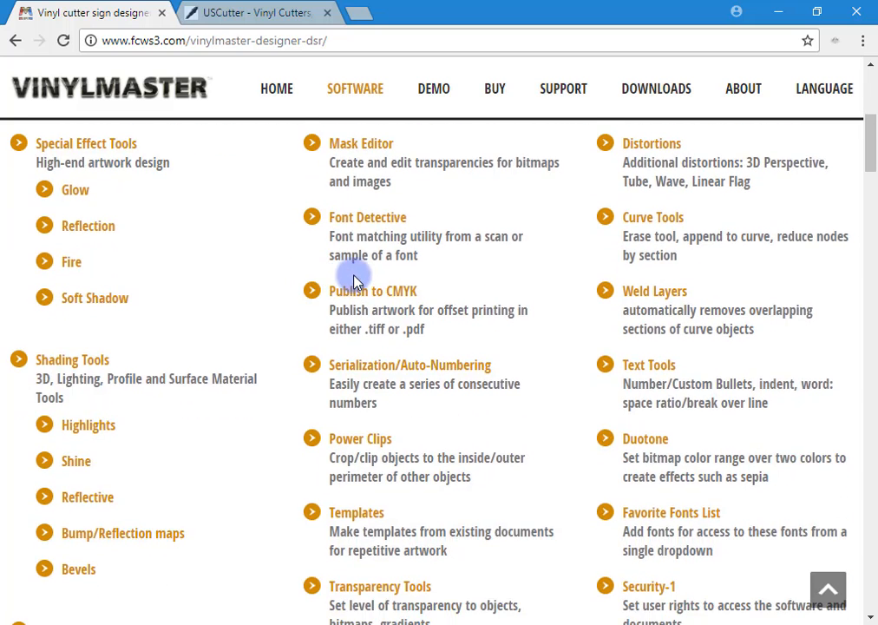
scroll(353, 276, "up", 2)
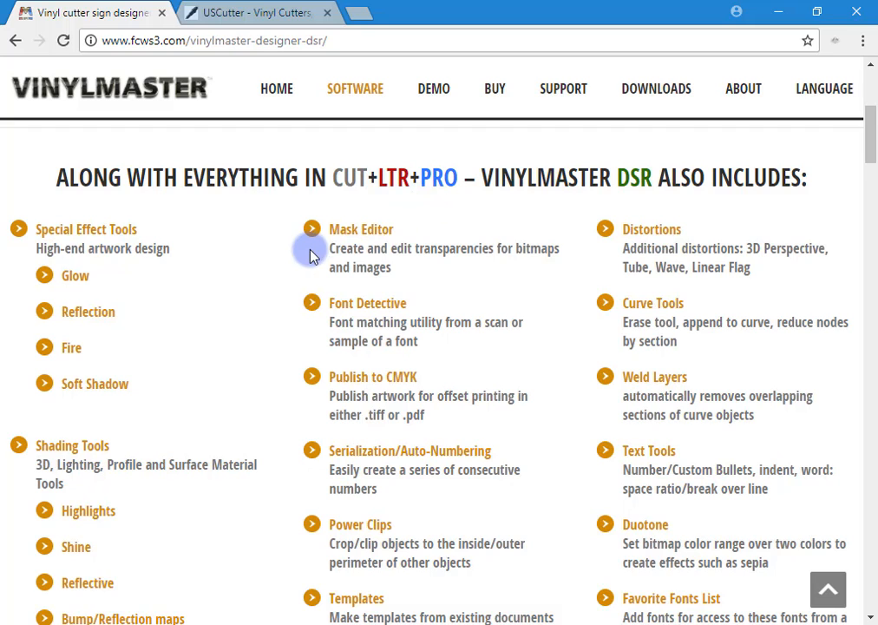
scroll(287, 260, "down", 4)
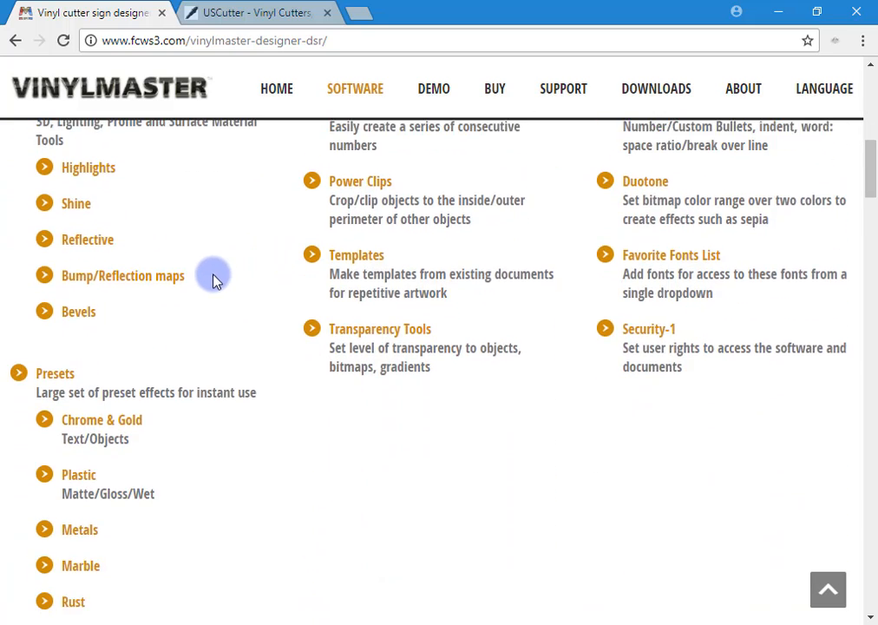
scroll(215, 278, "down", 5)
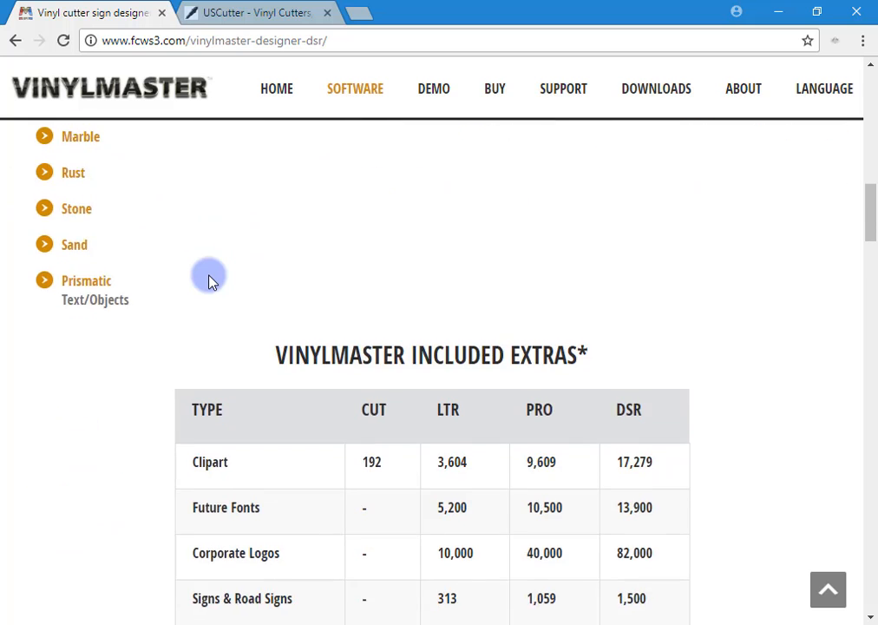
scroll(208, 280, "down", 2)
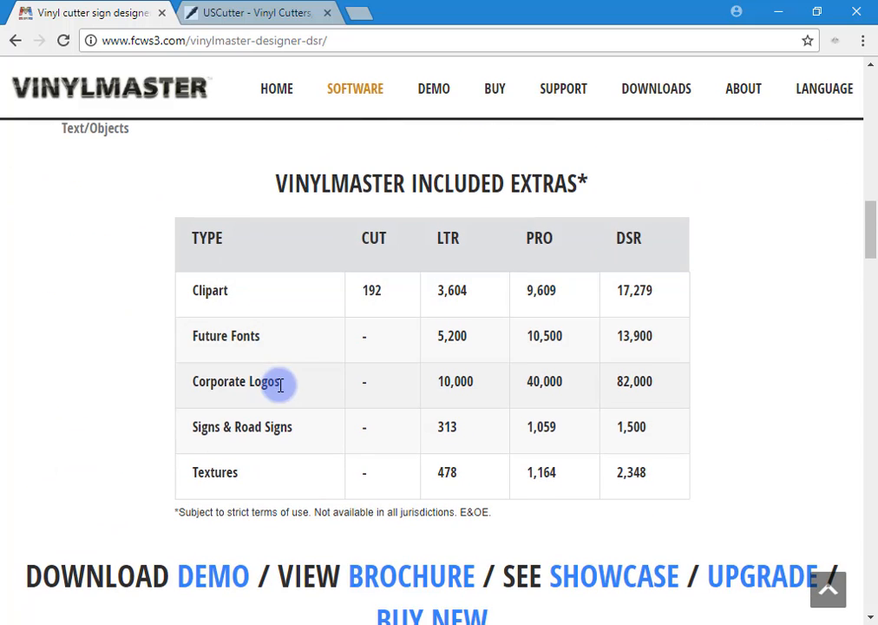
scroll(727, 353, "down", 3)
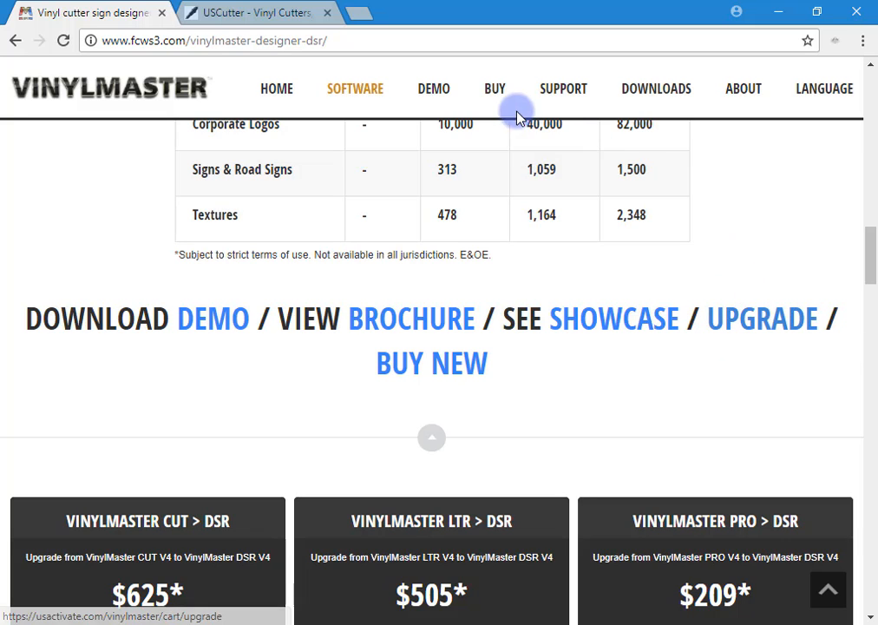
Open the VinylMaster upgrade order page from the site's purchase options and look over the form
mouse_move(491, 104)
left_click(520, 152)
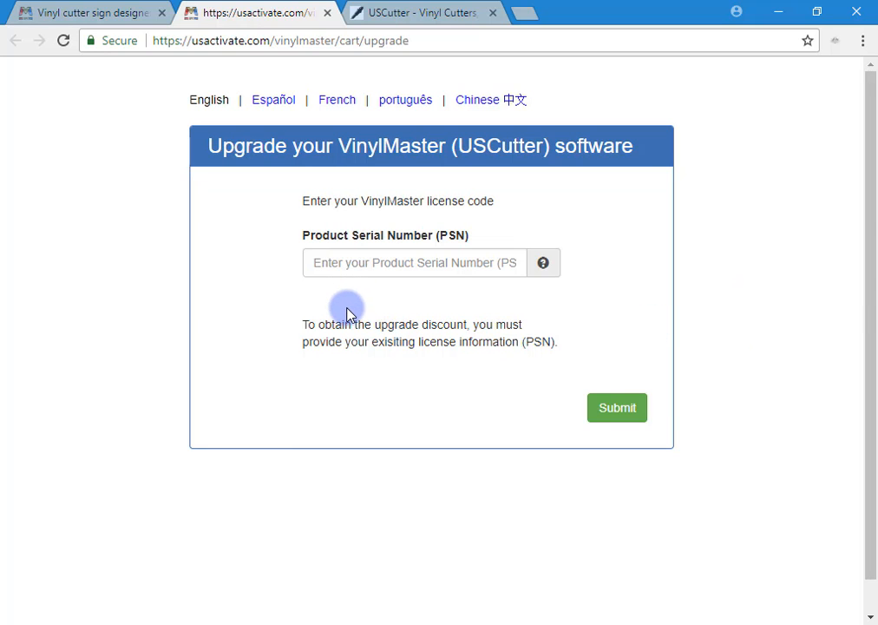
scroll(347, 313, "down", 1)
scroll(347, 310, "up", 1)
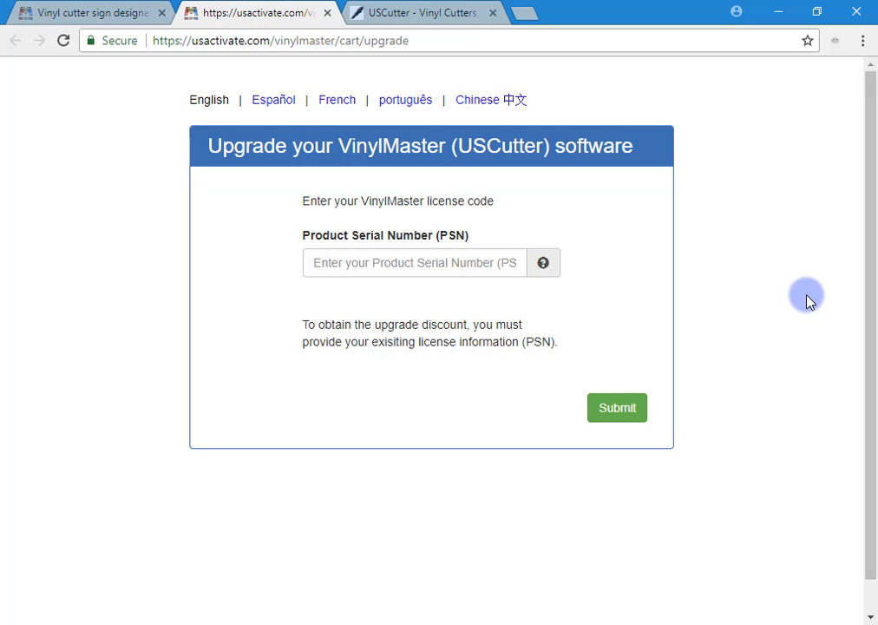
Switch to the USCutter website, find its VinylMaster upgrade product page and open the upgrade form from there
left_click(438, 13)
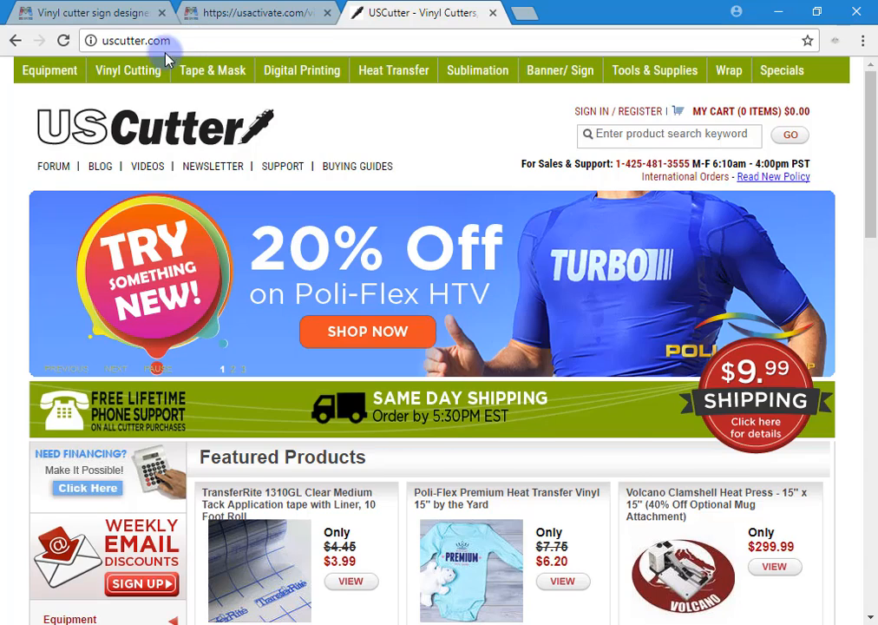
mouse_move(127, 72)
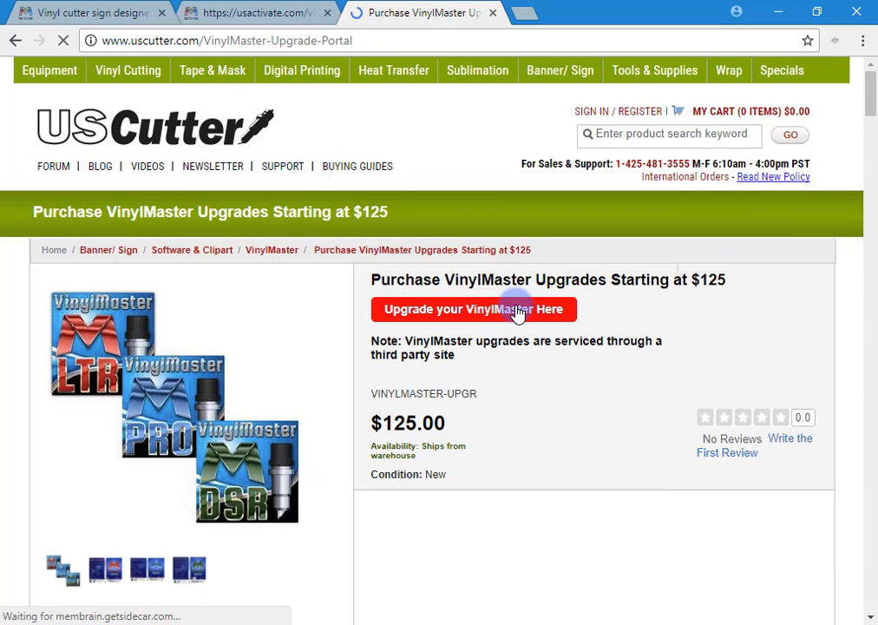
left_click(521, 313)
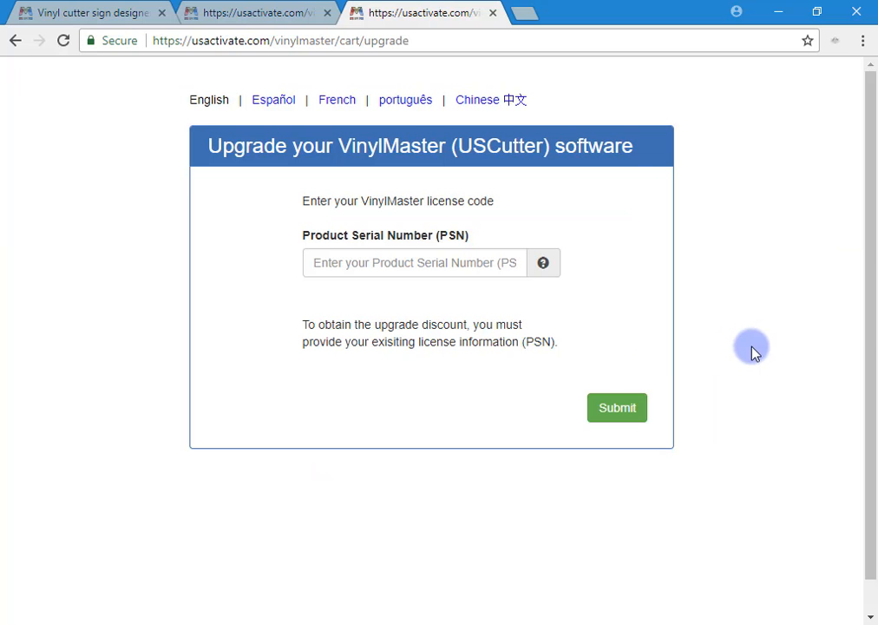